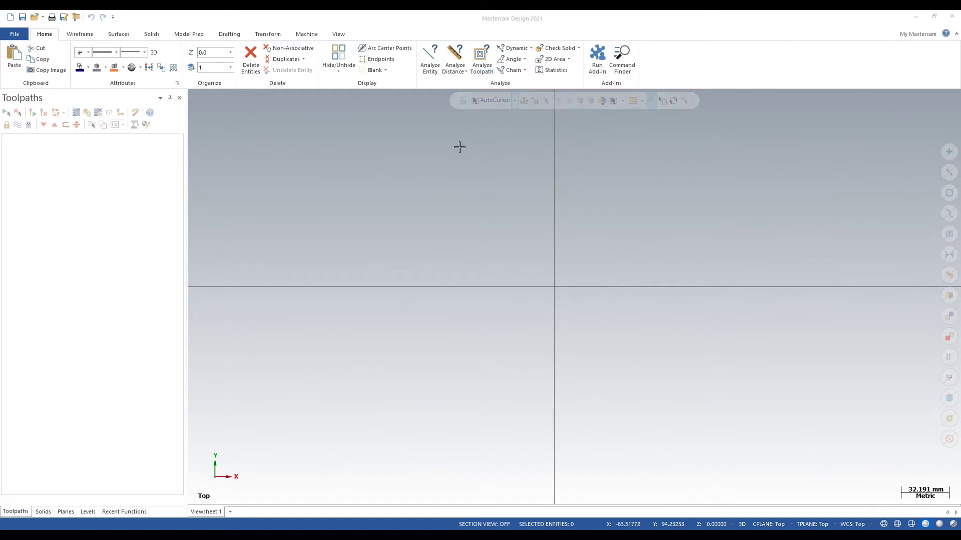
Examine the available wireframe, surface, solid, model prep, drafting, transform, machine and view commands.
scroll(490, 268, down, 1)
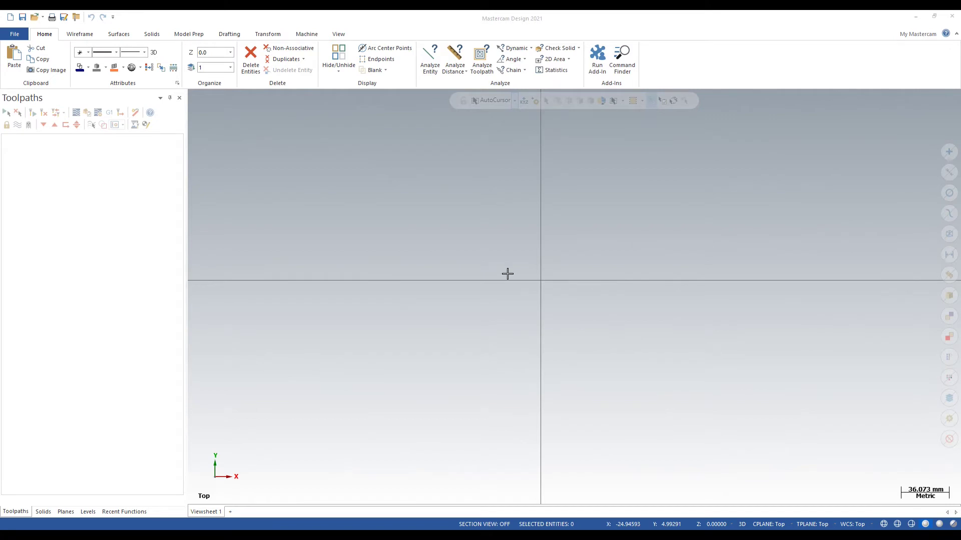
click(86, 35)
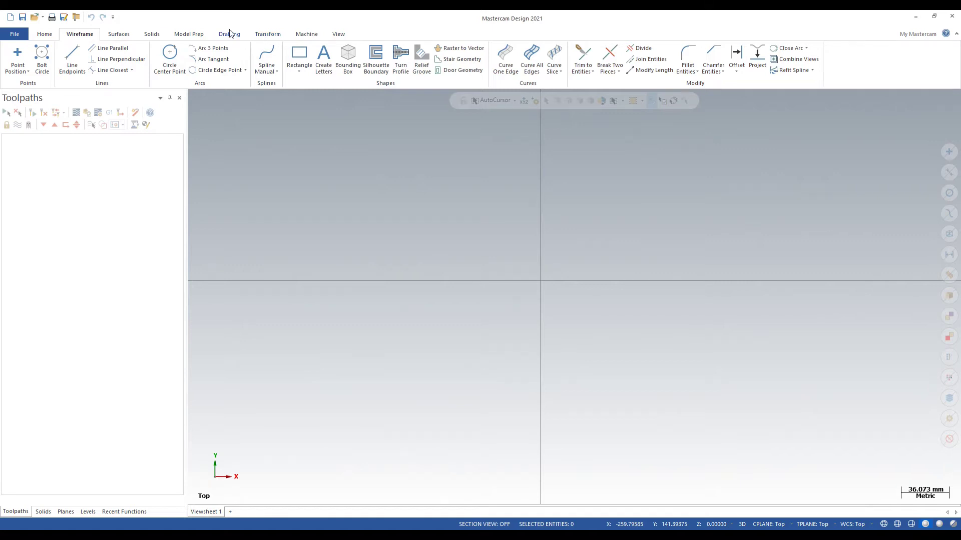
click(118, 34)
click(152, 35)
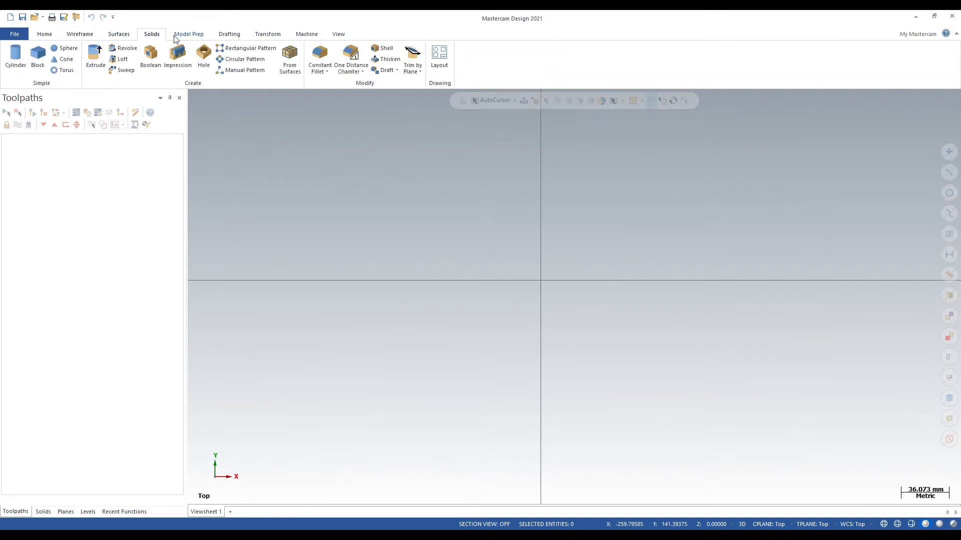
click(190, 35)
click(222, 35)
click(257, 36)
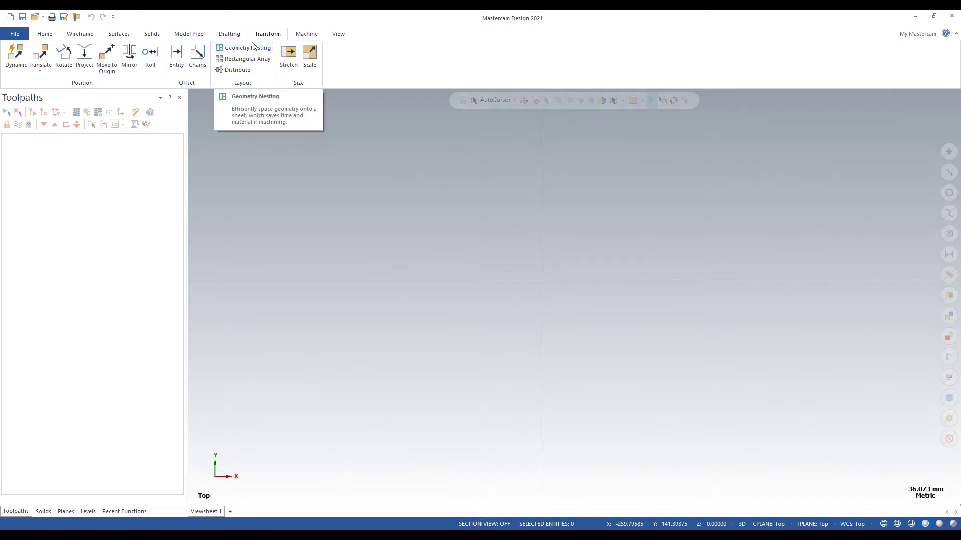
click(303, 35)
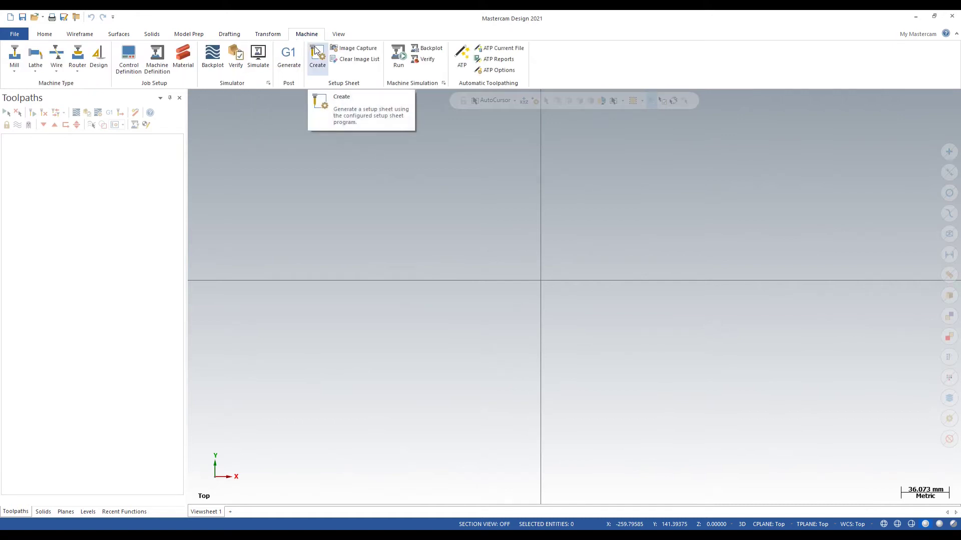
click(338, 34)
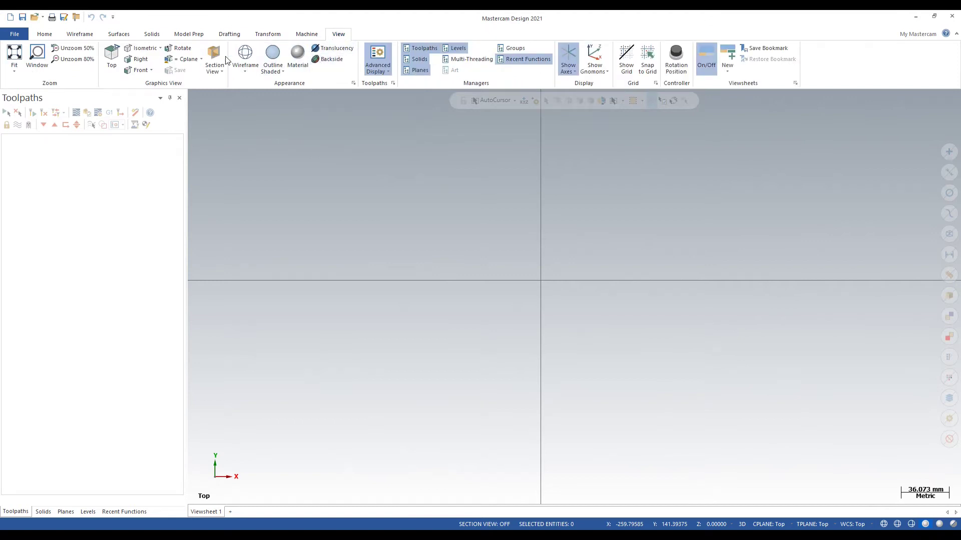
click(44, 35)
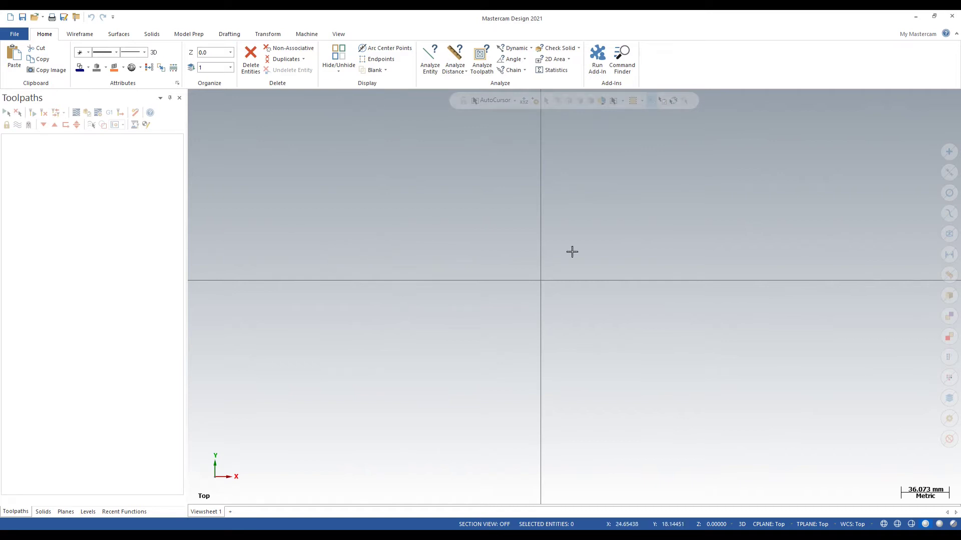
Orbit the empty workspace to see the three axes in 3D and restore the Top view, twice.
middle_drag(521, 285, 590, 283)
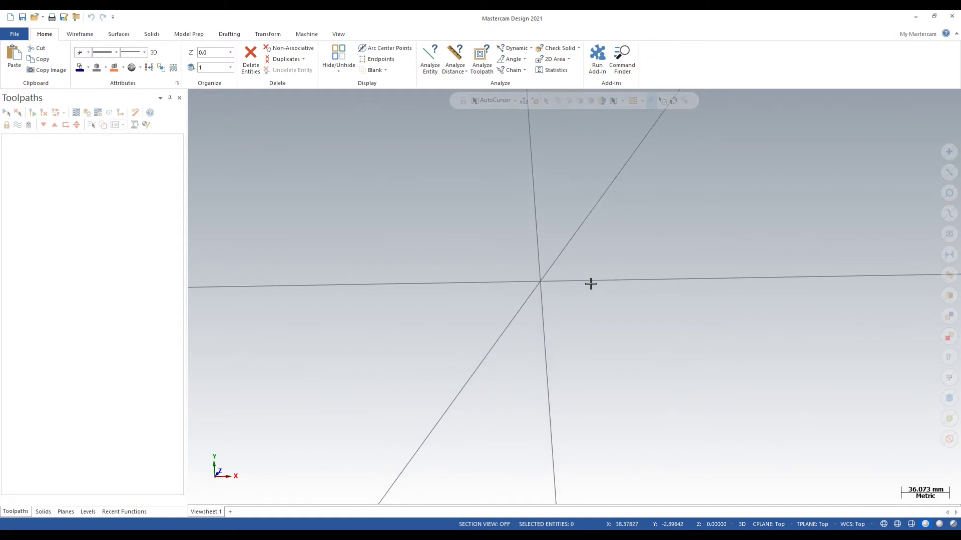
key(alt+1)
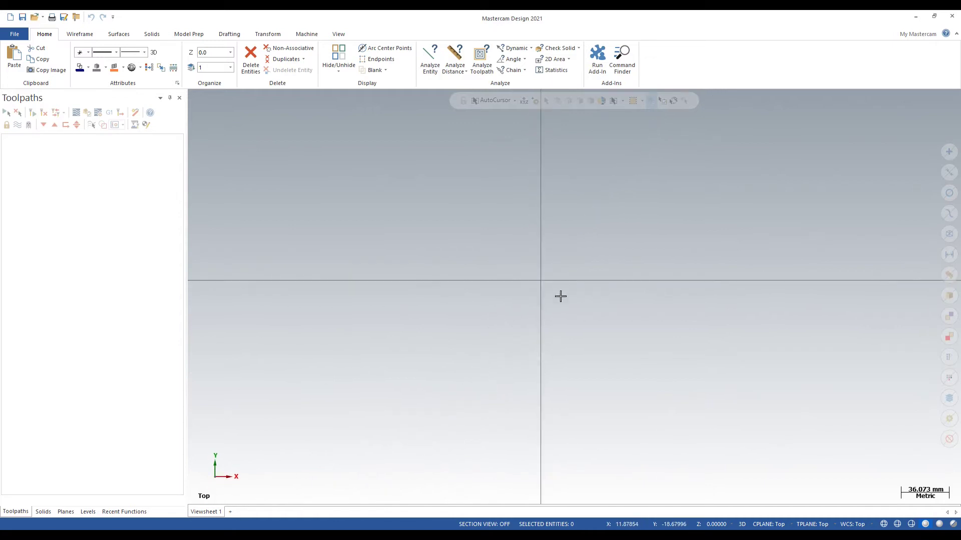
middle_drag(542, 296, 593, 280)
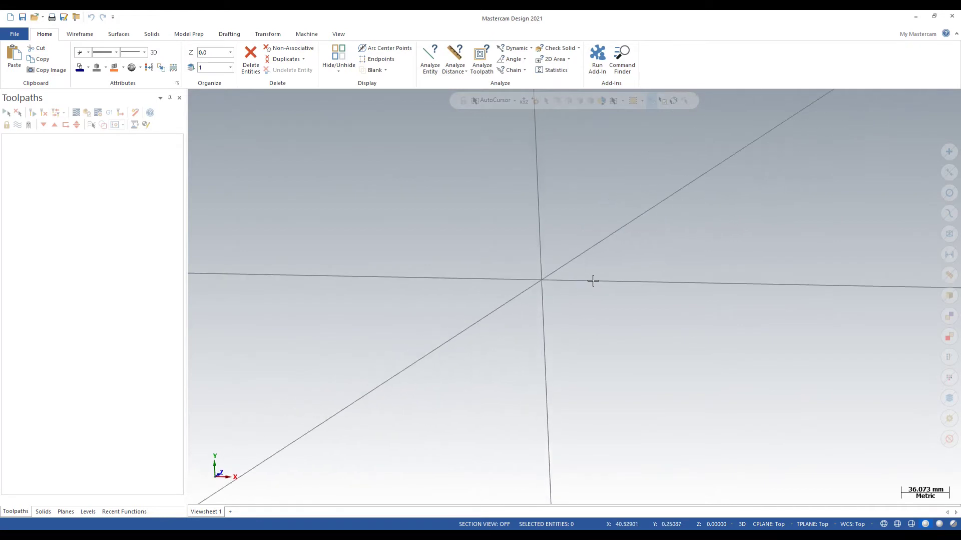
key(alt+1)
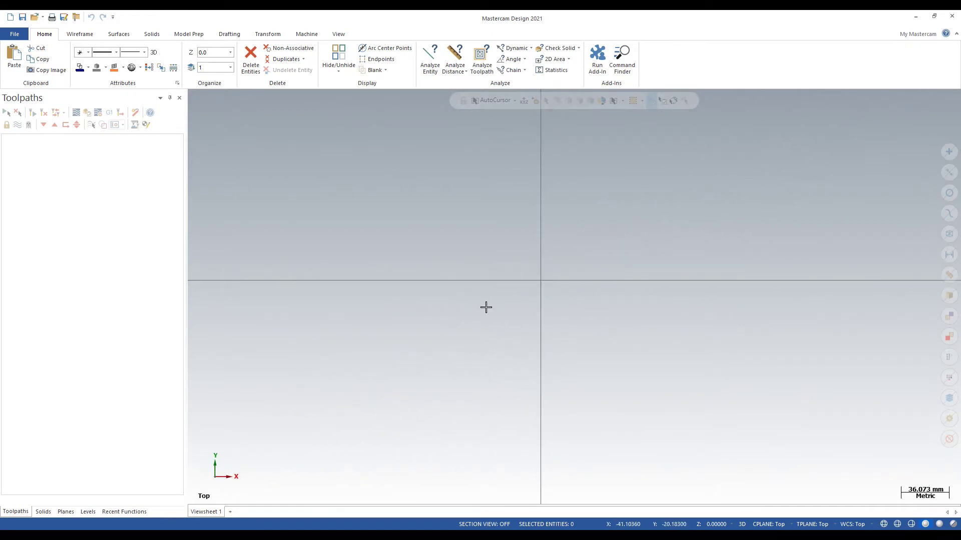
Toggle the display of the coordinate axes off and on repeatedly.
key(F9)
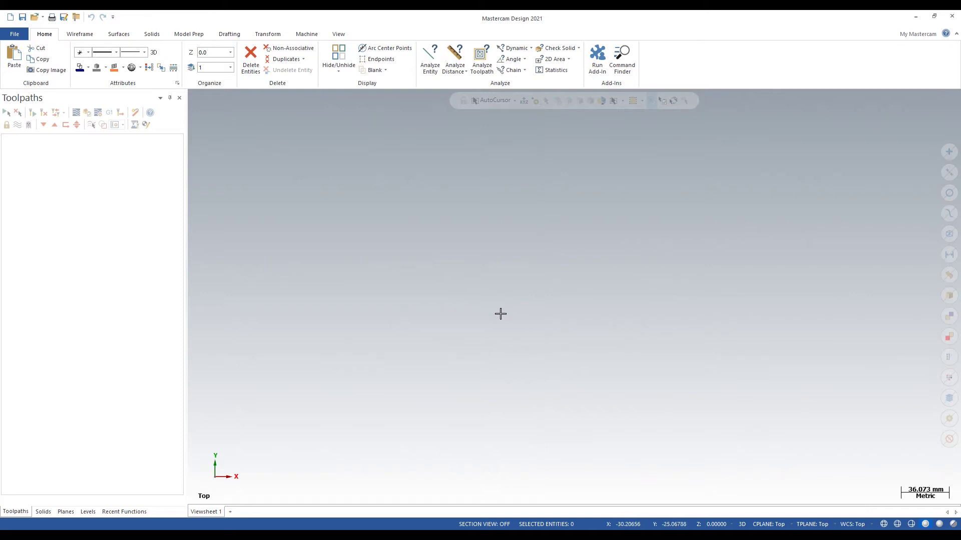
key(F9)
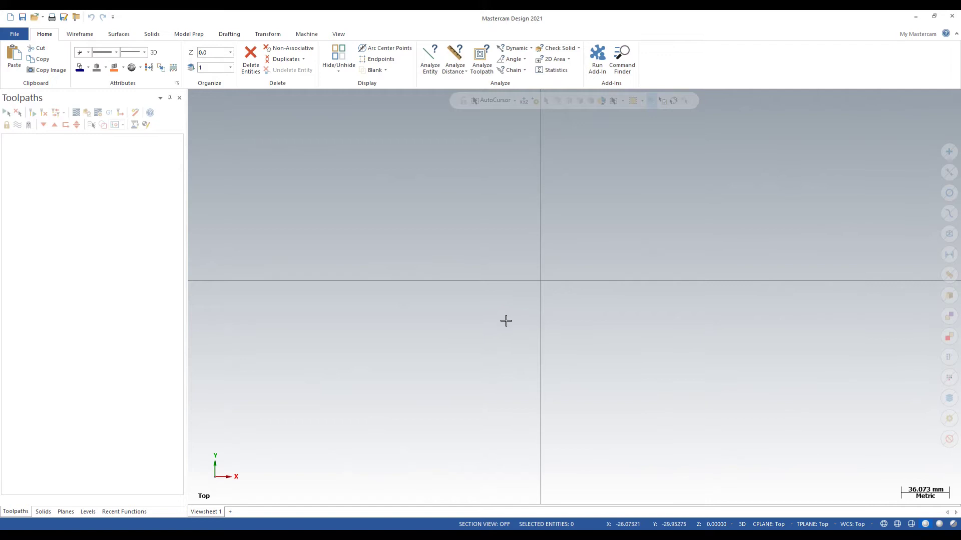
key(F9)
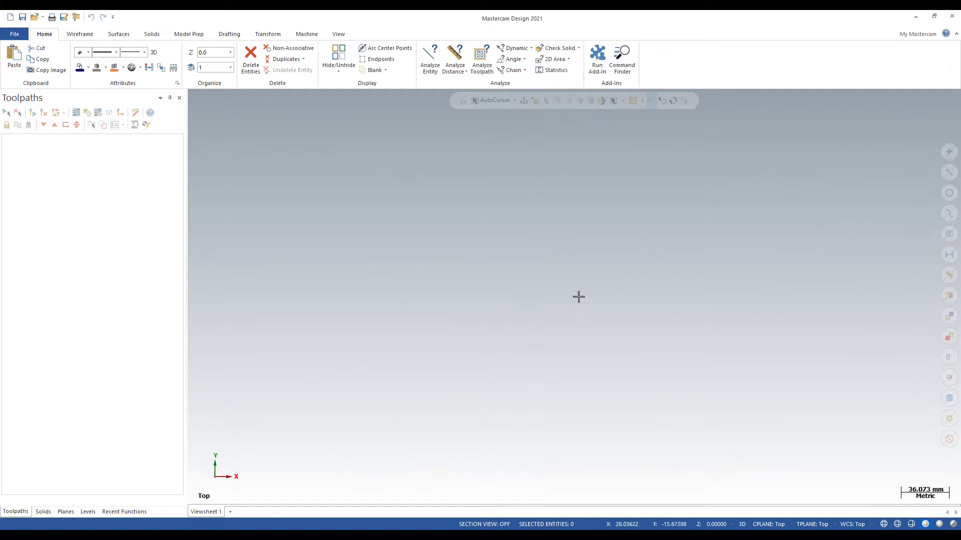
key(F9)
key(F9)
key(F9)
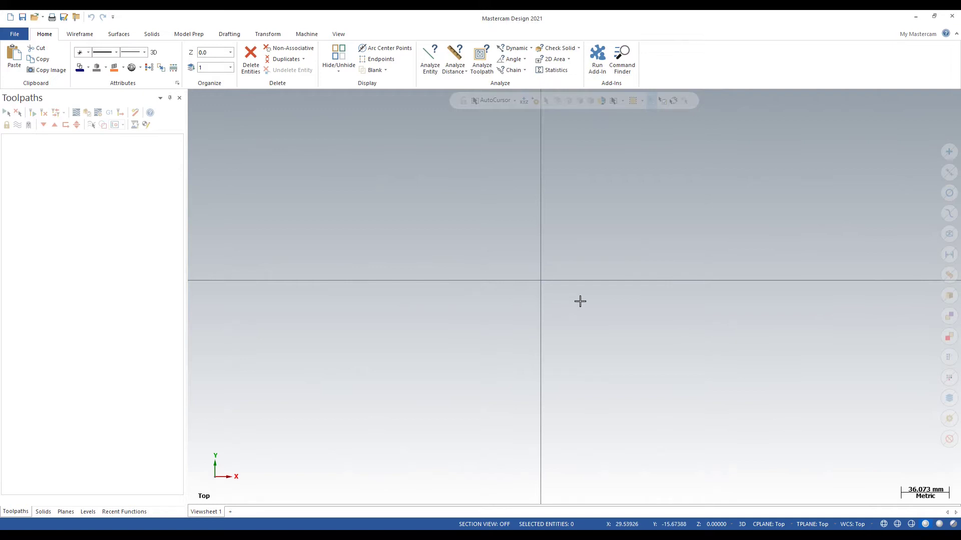
key(F9)
key(F9)
key(F9)
key(F9)
Inspect the axes from a tilted angle, restore the Top view, and hide and redisplay the axes.
middle_drag(539, 331, 573, 325)
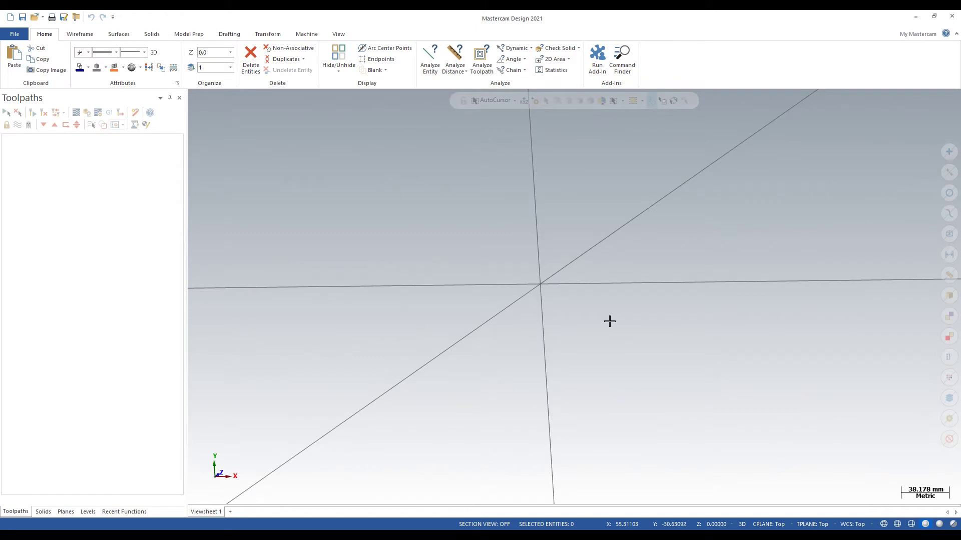
key(alt+1)
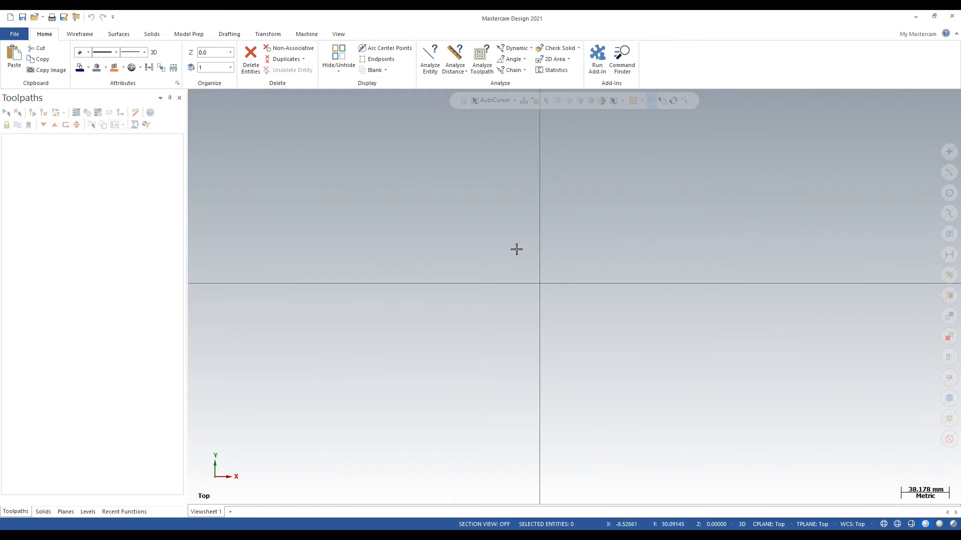
key(F9)
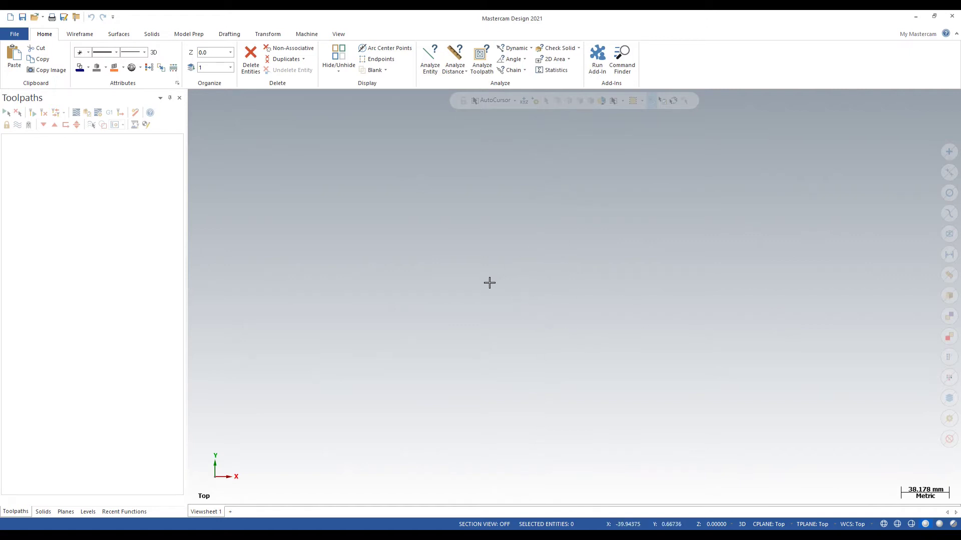
key(F9)
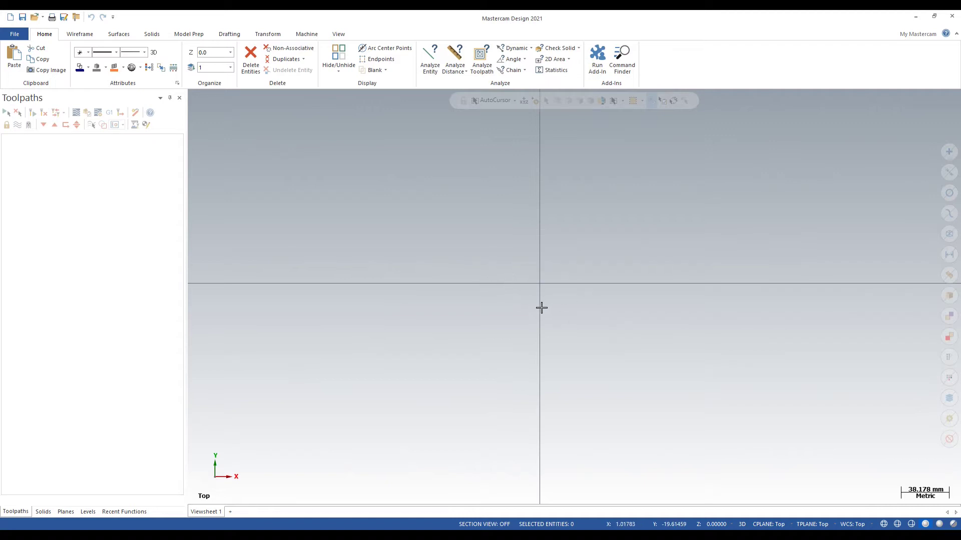
scroll(533, 285, down, 2)
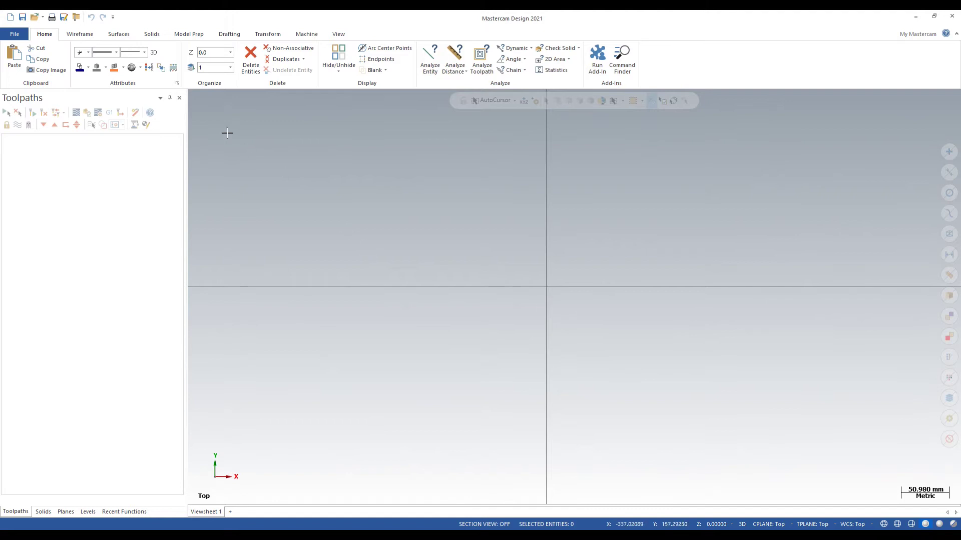
Review the tools offered for wireframe, surfaces, solids, model prep, drafting and transform.
click(75, 34)
click(118, 34)
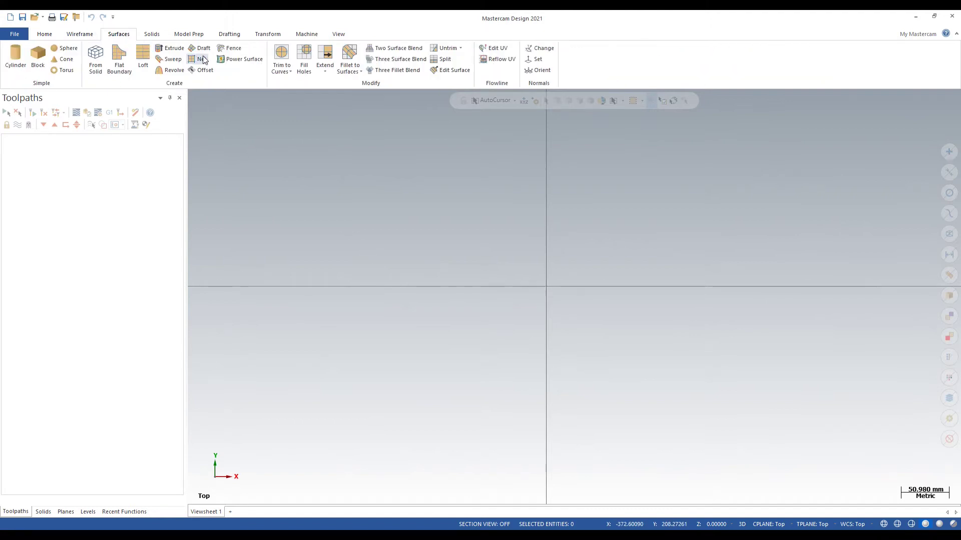
click(152, 34)
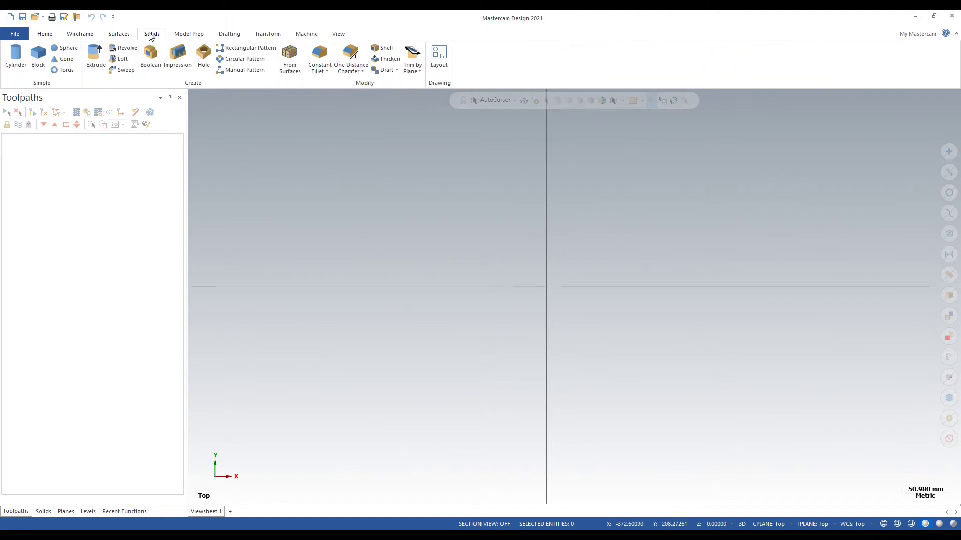
click(189, 34)
click(235, 35)
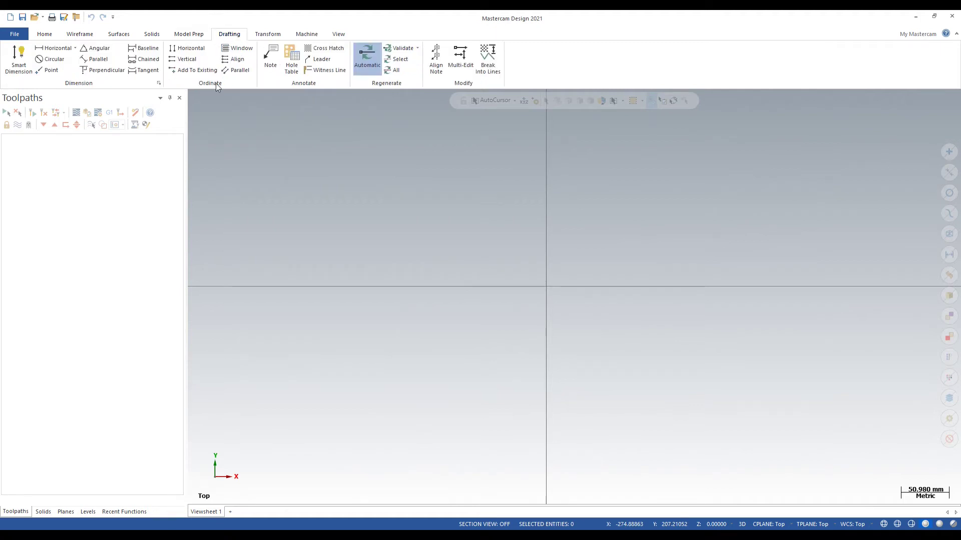
click(260, 36)
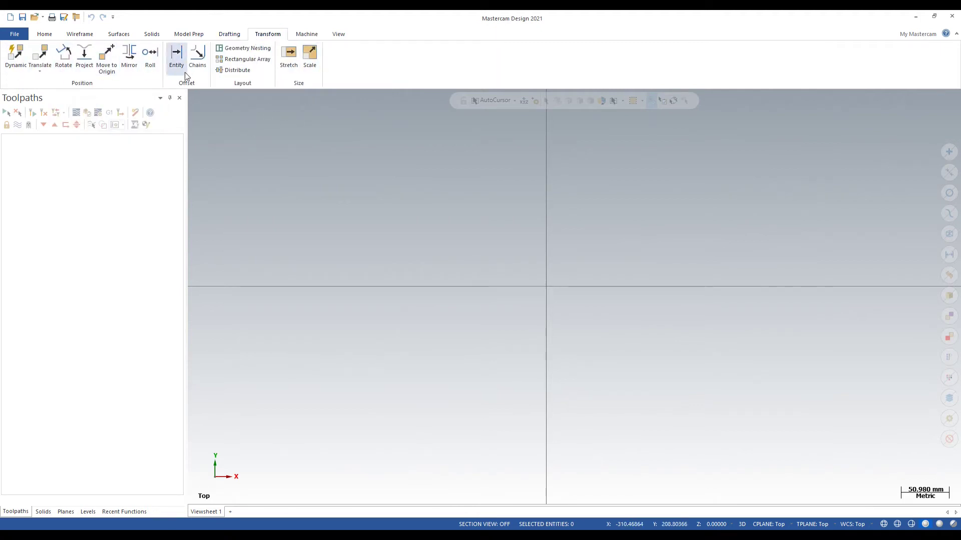
Examine the machine type choices for Mill, Lathe, Wire and Router, and the view display options.
click(298, 35)
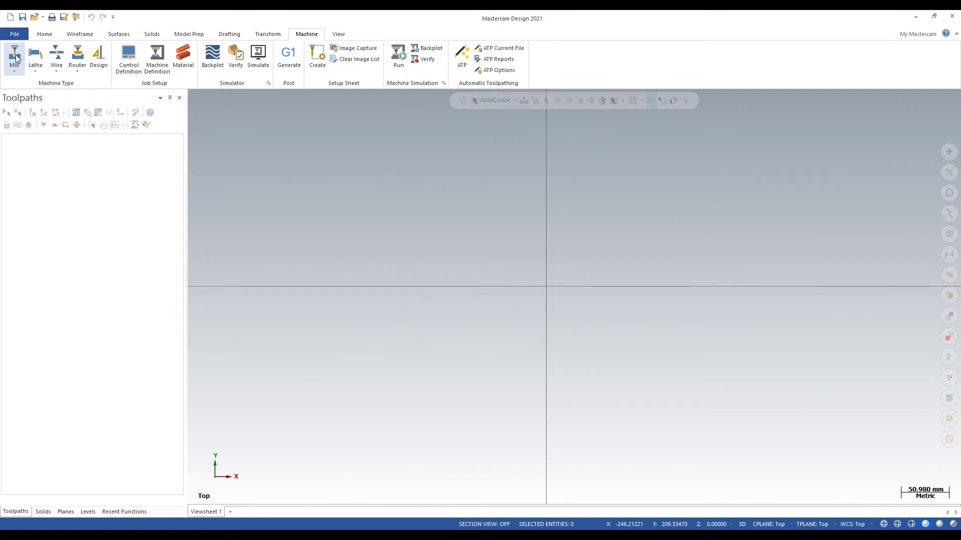
click(14, 73)
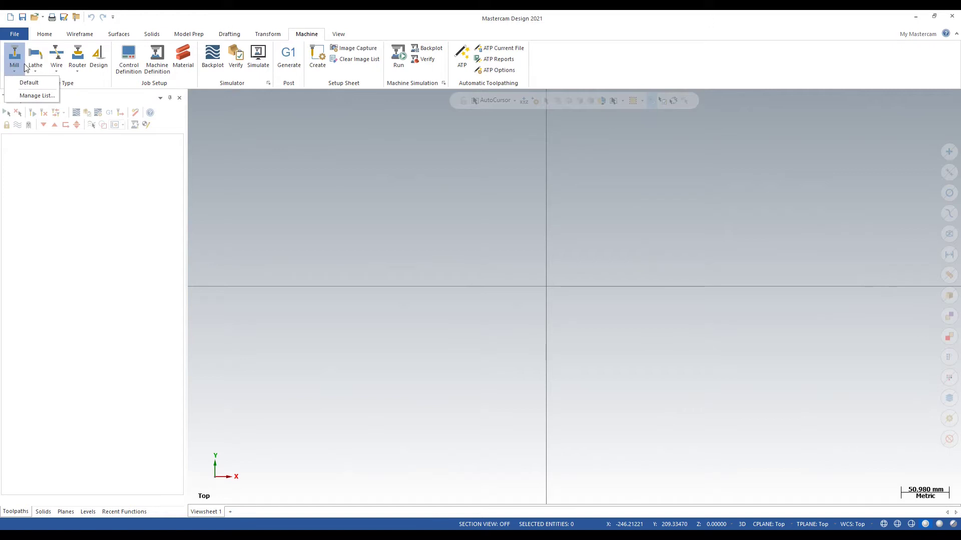
click(37, 73)
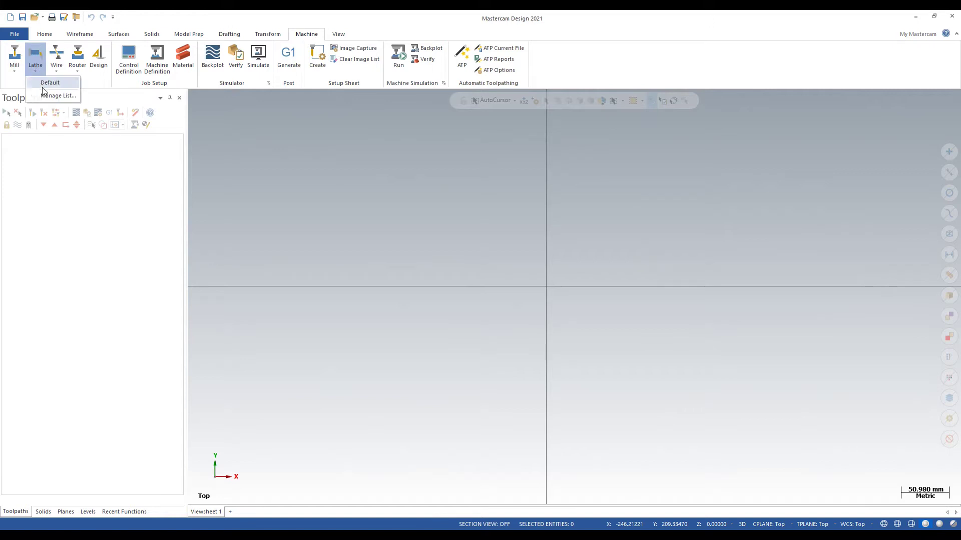
click(57, 66)
click(79, 65)
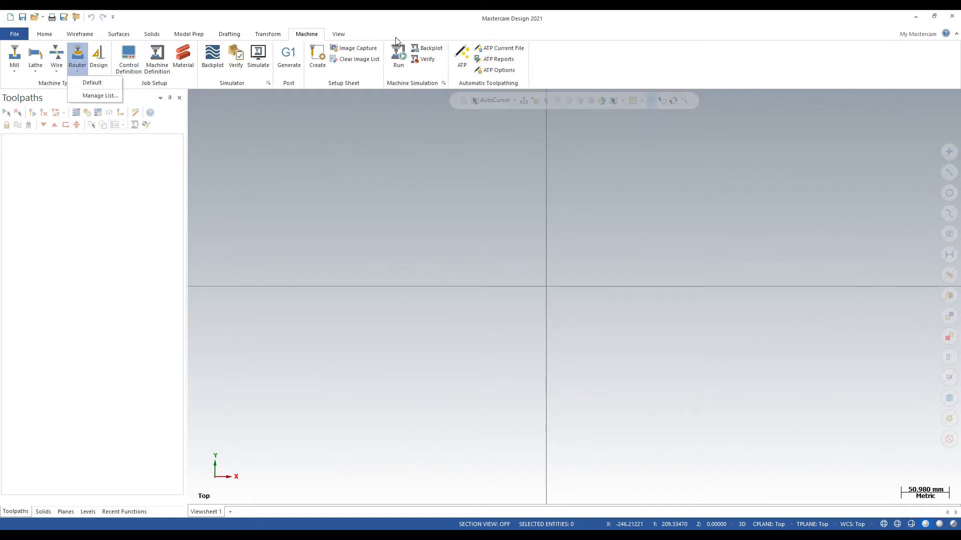
click(339, 35)
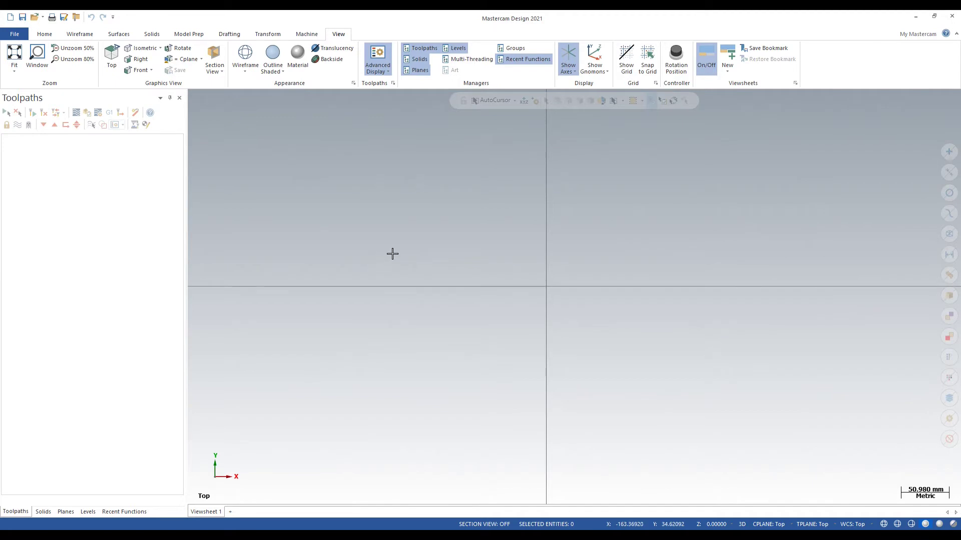
click(307, 35)
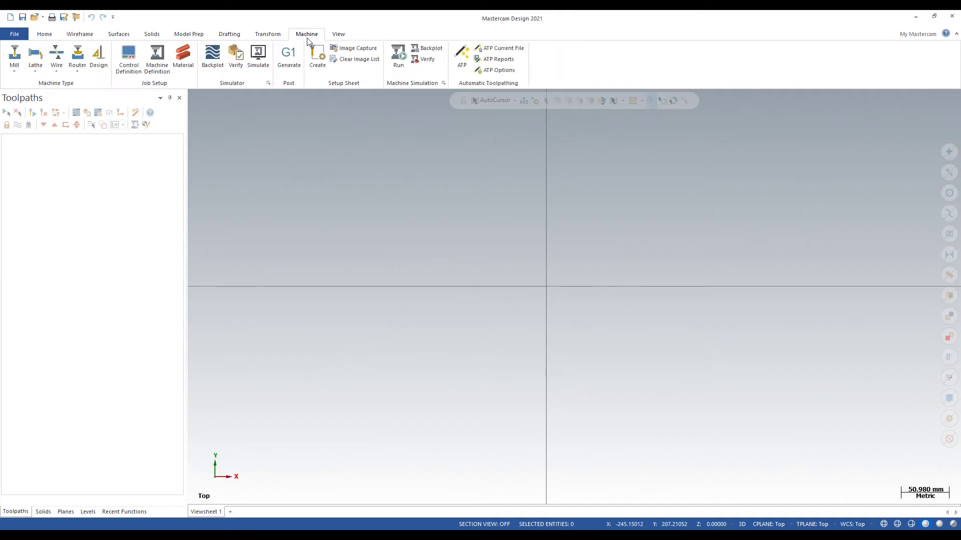
click(268, 36)
click(224, 37)
click(186, 35)
click(151, 35)
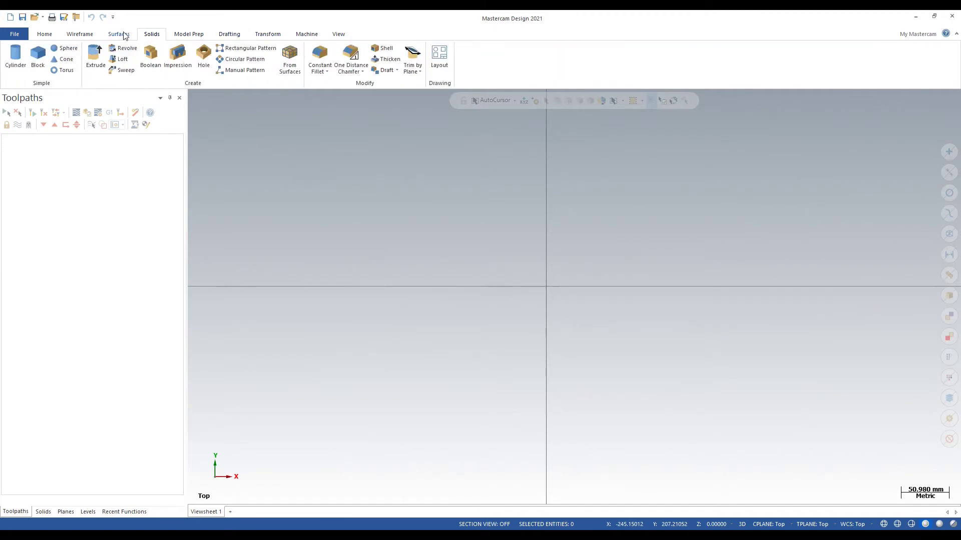
click(119, 35)
click(83, 35)
click(56, 34)
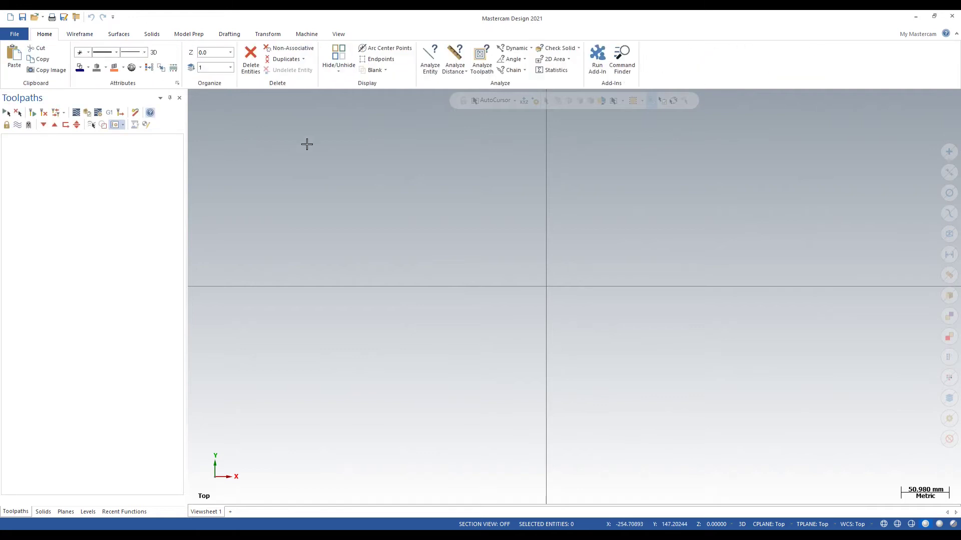
Draw a wireframe rectangle of about 180 by 151 mm, anchored to its center at the origin.
click(77, 35)
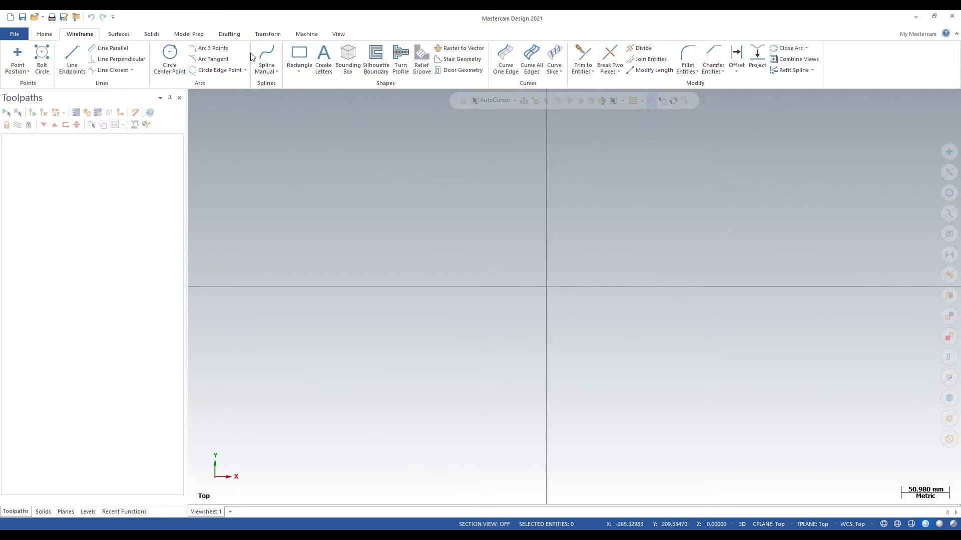
click(44, 35)
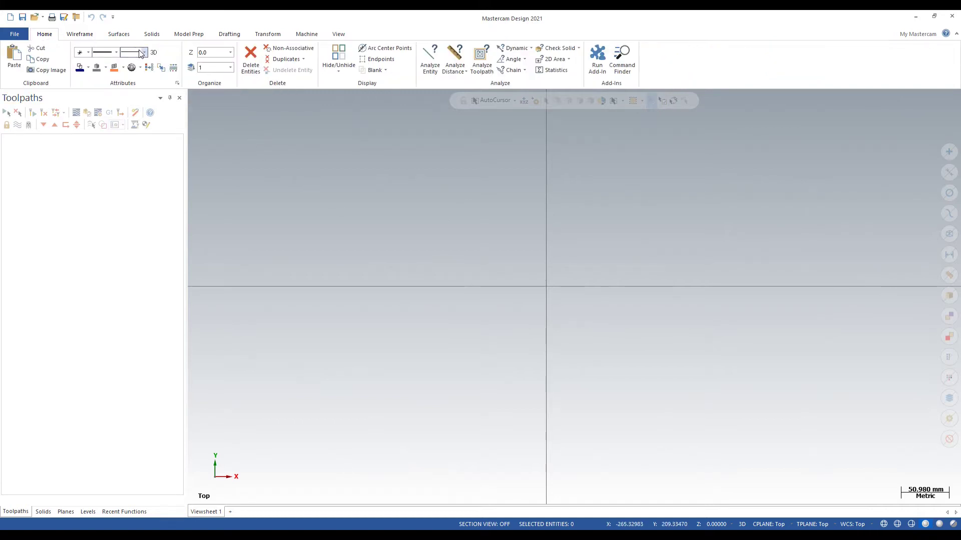
click(80, 33)
click(300, 54)
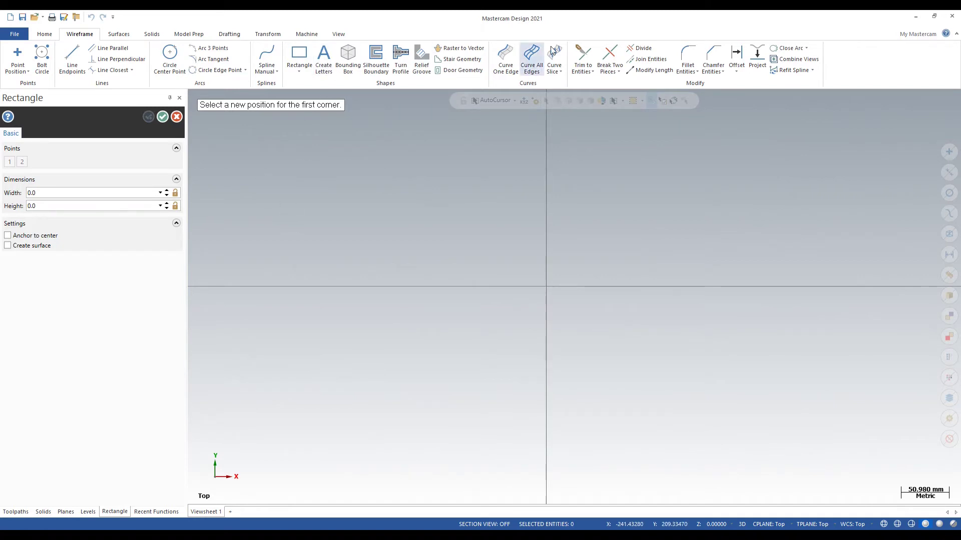
click(116, 32)
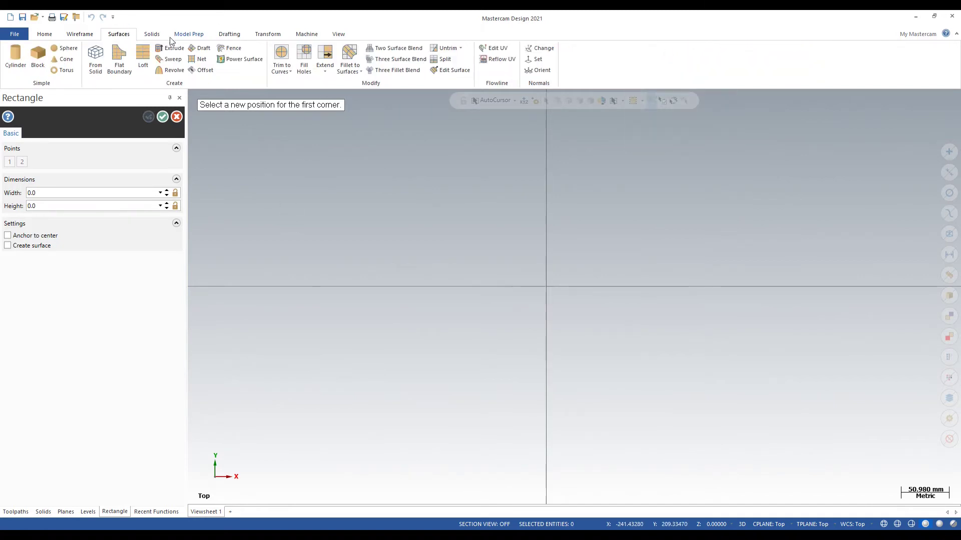
click(269, 34)
click(79, 35)
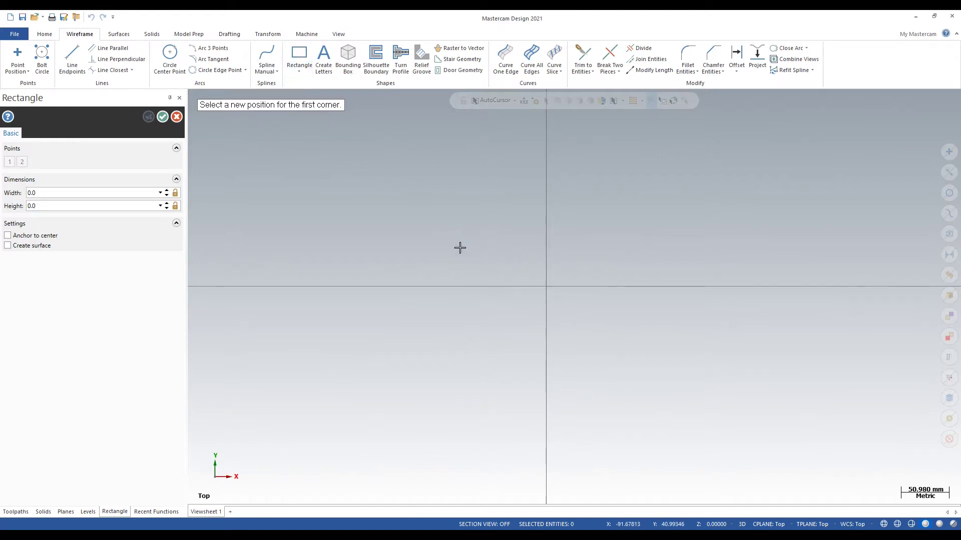
click(548, 289)
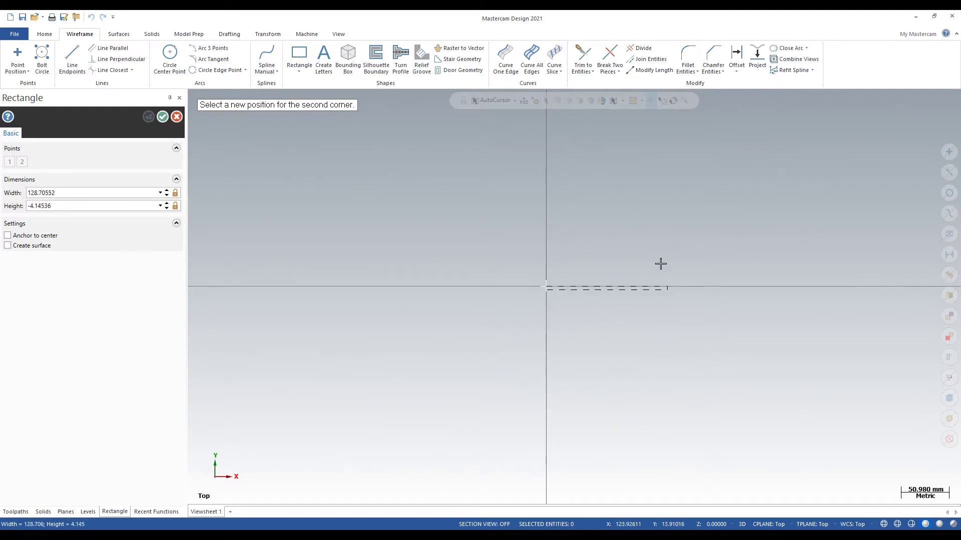
click(23, 238)
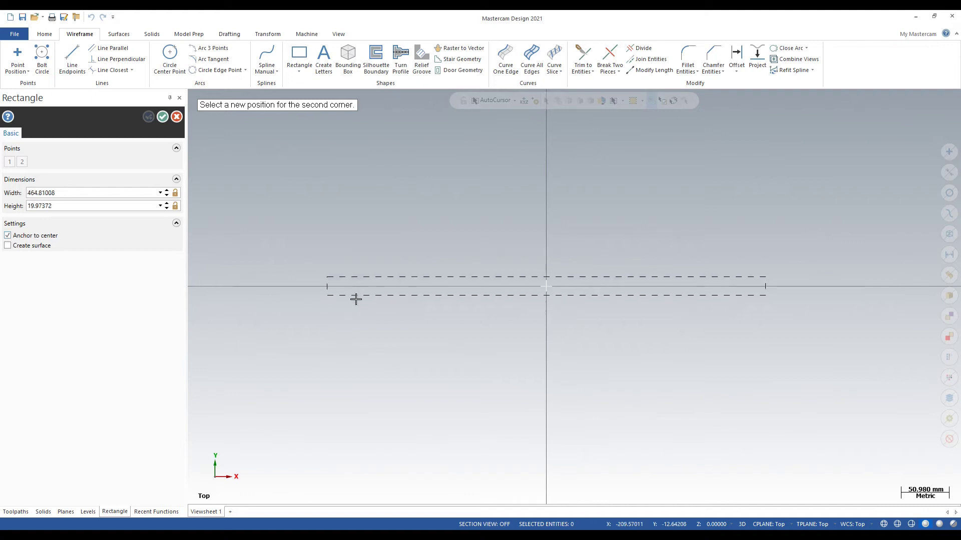
click(461, 216)
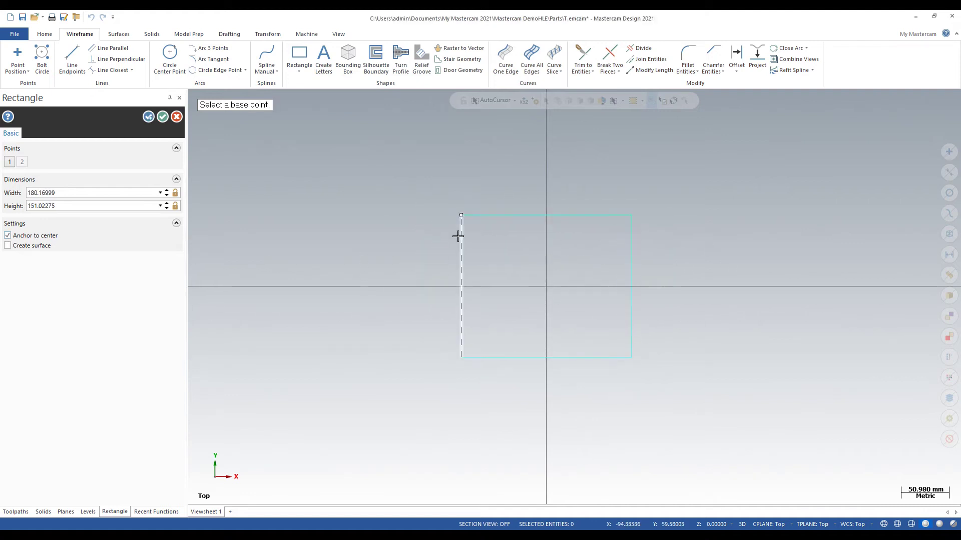
Set the rectangle's width and height to 90 mm each and accept it.
click(69, 192)
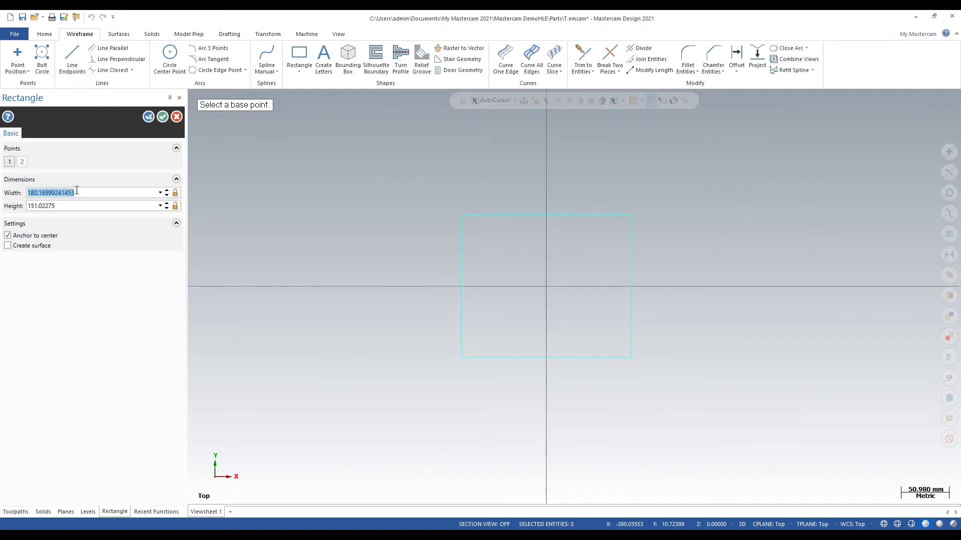
text(90)
click(79, 205)
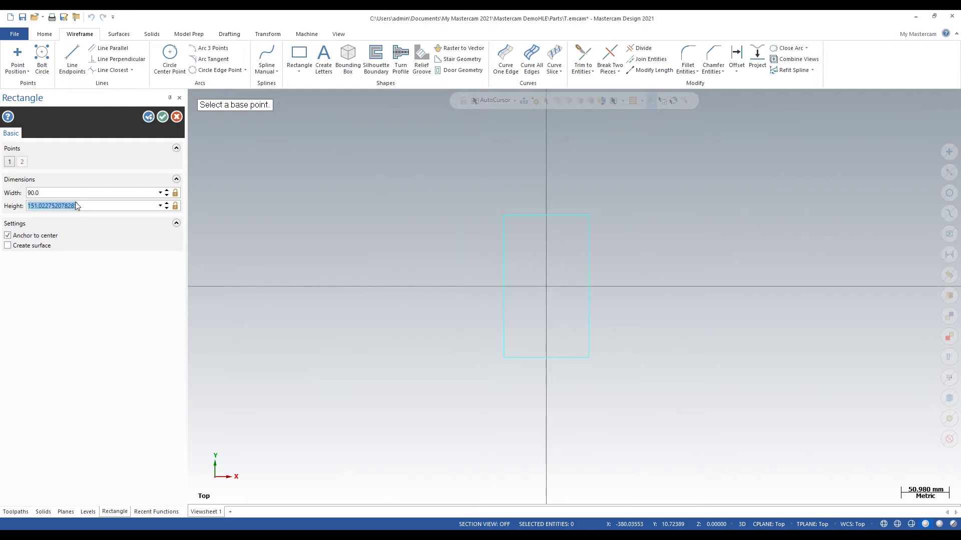
text(90)
key(Return)
scroll(543, 302, up, 1)
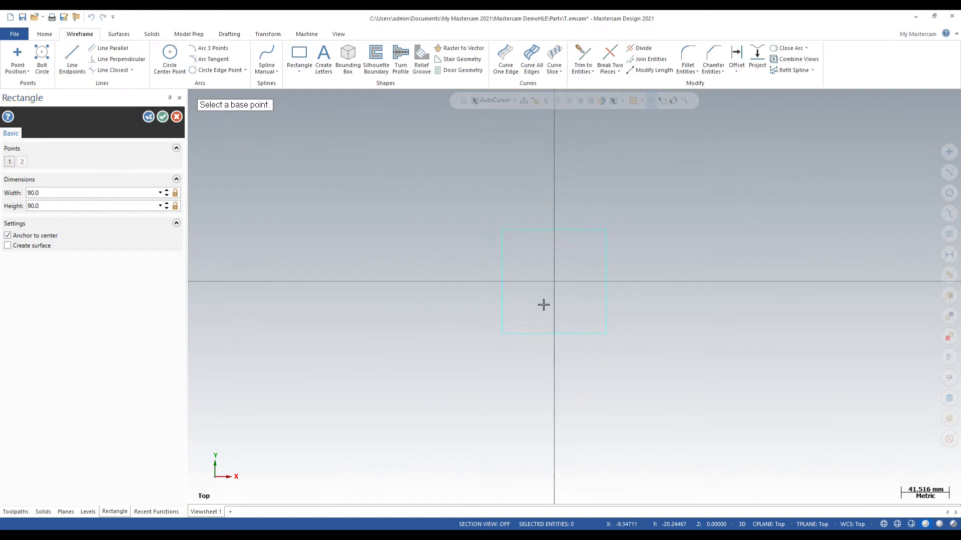
click(163, 117)
Inspect the square and the axes from tilted angles, restoring the Top view.
scroll(587, 283, down, 1)
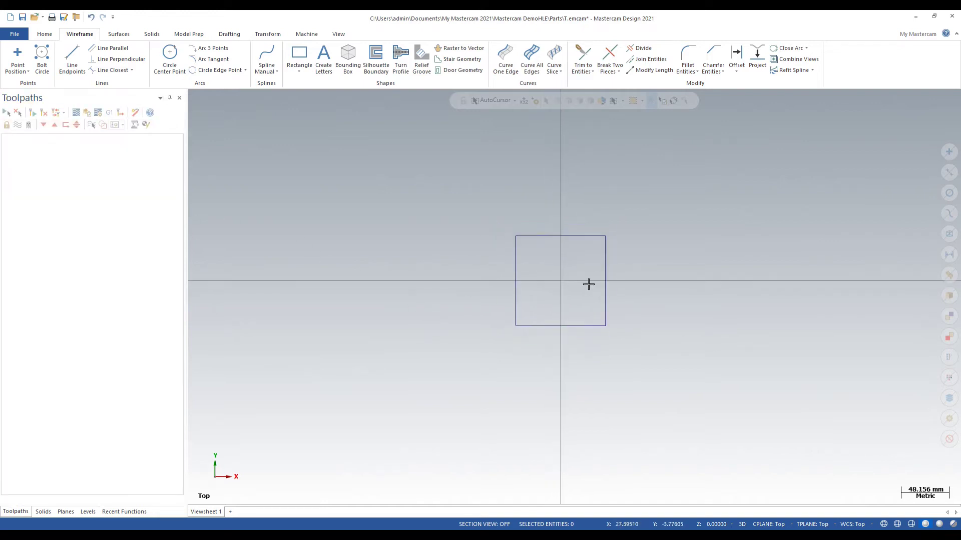
middle_drag(587, 283, 642, 250)
key(alt+1)
middle_drag(383, 170, 622, 261)
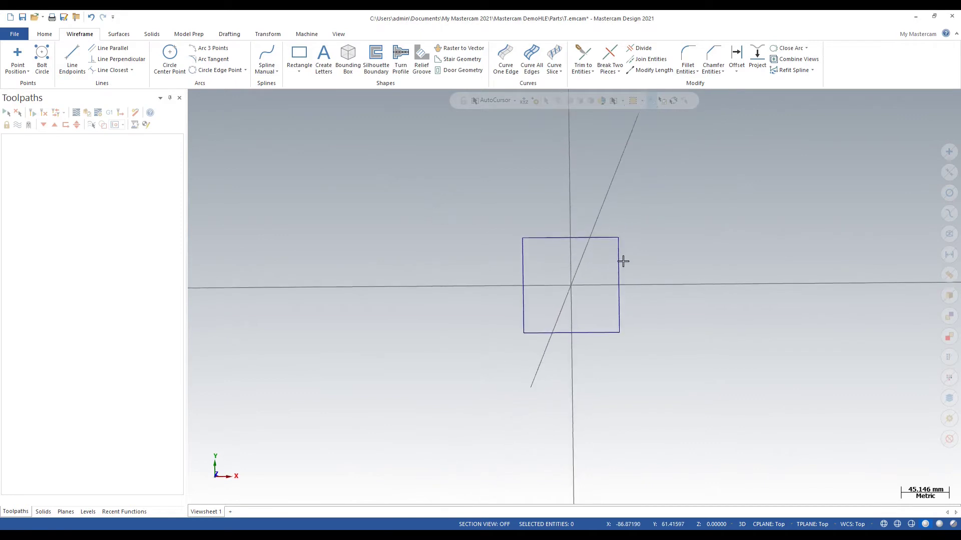
key(alt+1)
scroll(623, 308, up, 1)
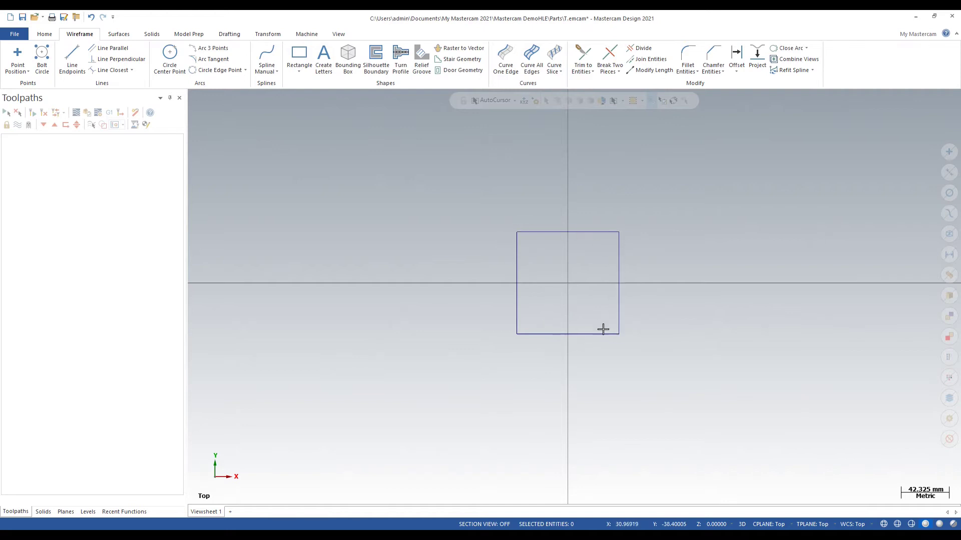
scroll(548, 303, up, 1)
scroll(670, 296, down, 1)
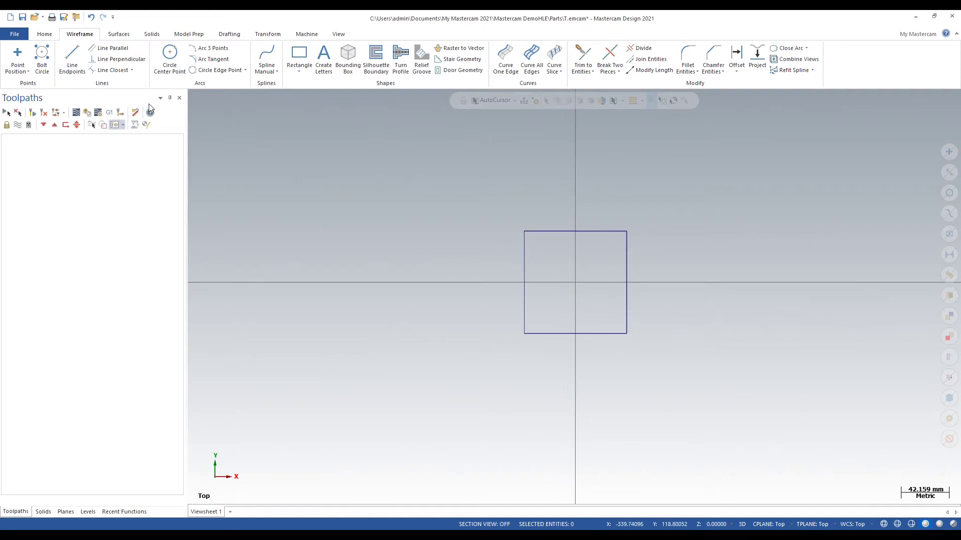
Extrude the square's chain into a solid body 20 mm deep in the reversed, downward direction.
click(152, 34)
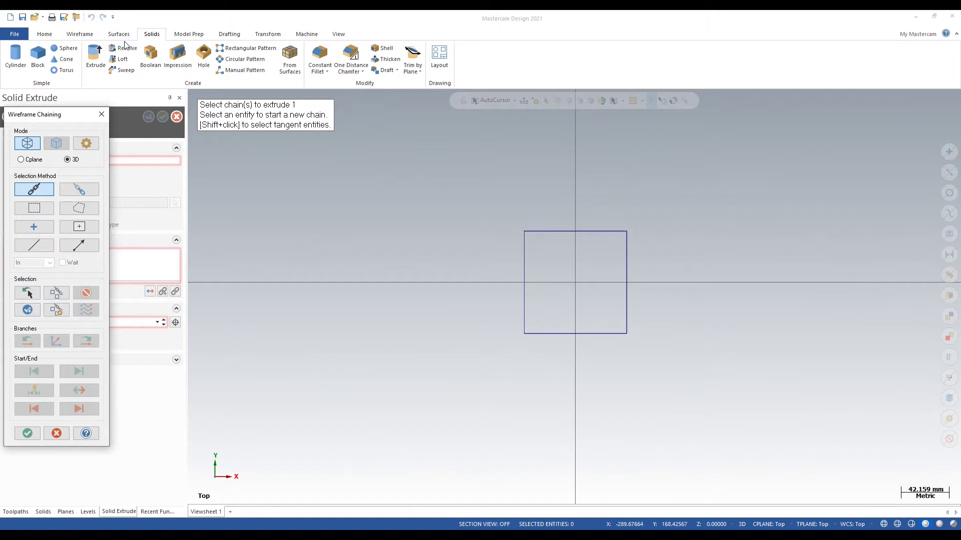
click(540, 234)
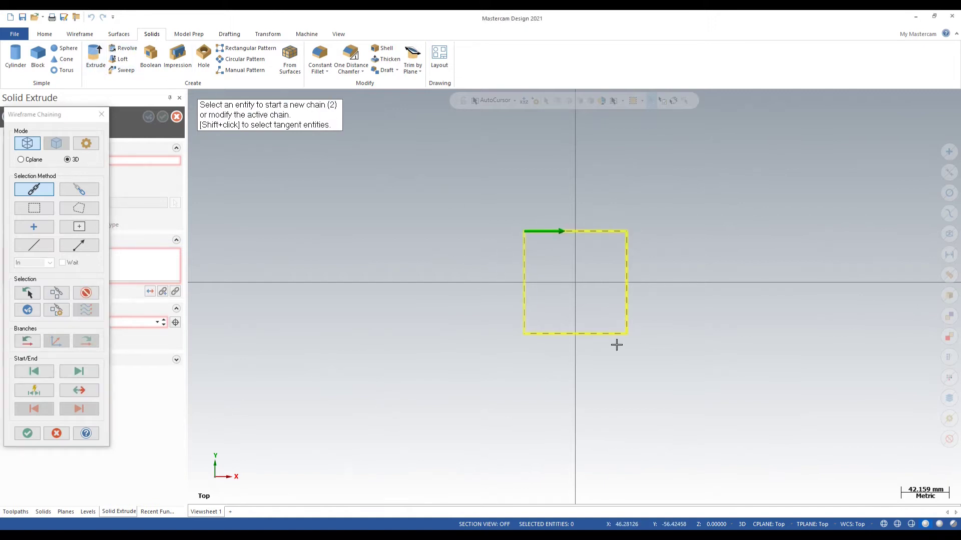
click(28, 434)
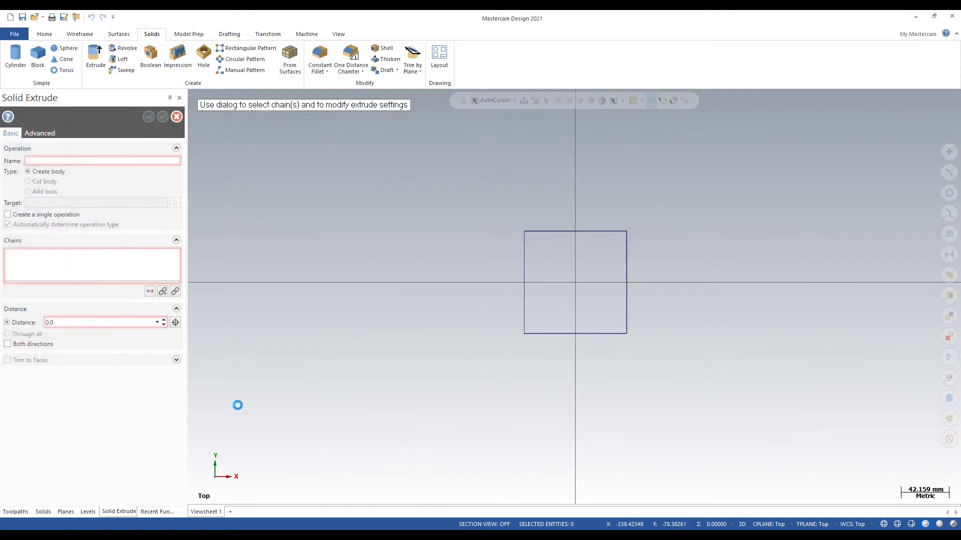
middle_drag(444, 375, 332, 292)
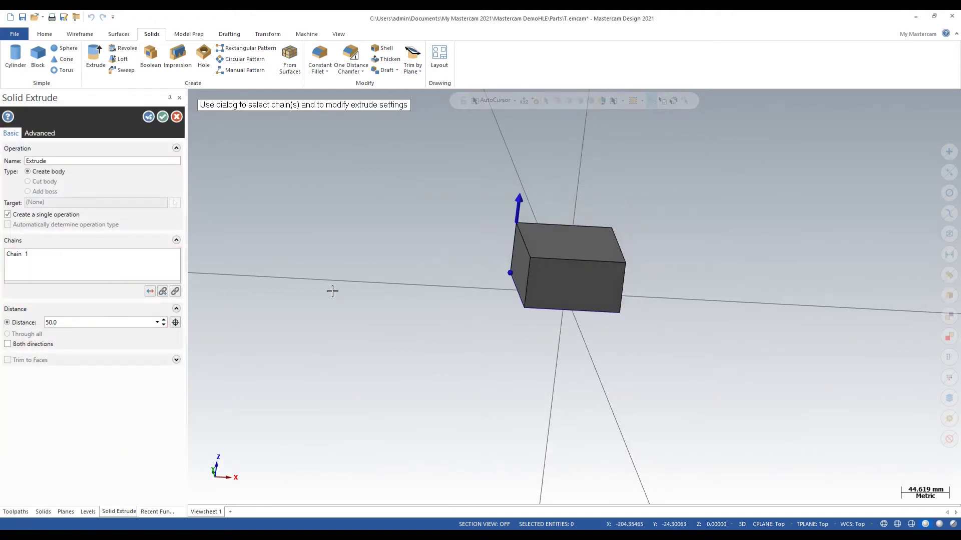
click(151, 292)
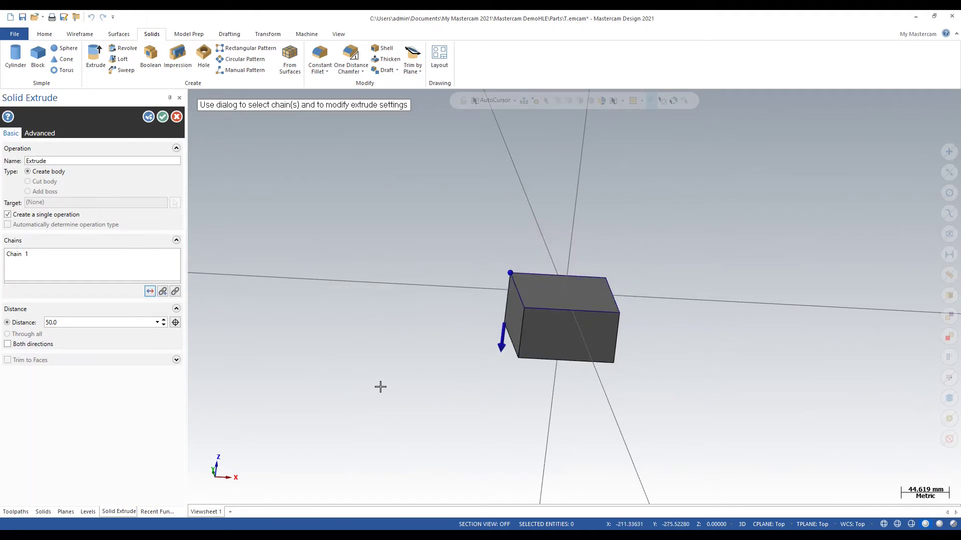
click(81, 318)
text(20)
key(Return)
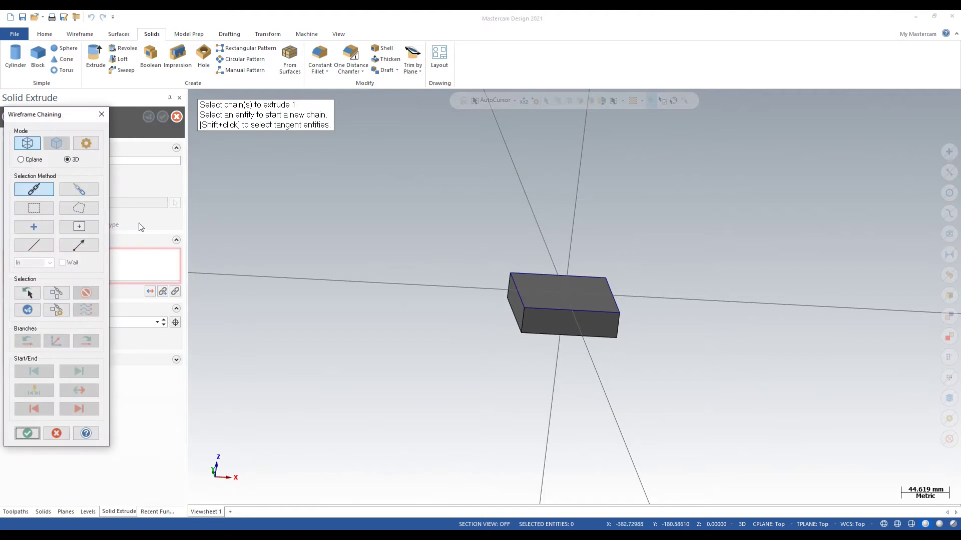
click(101, 114)
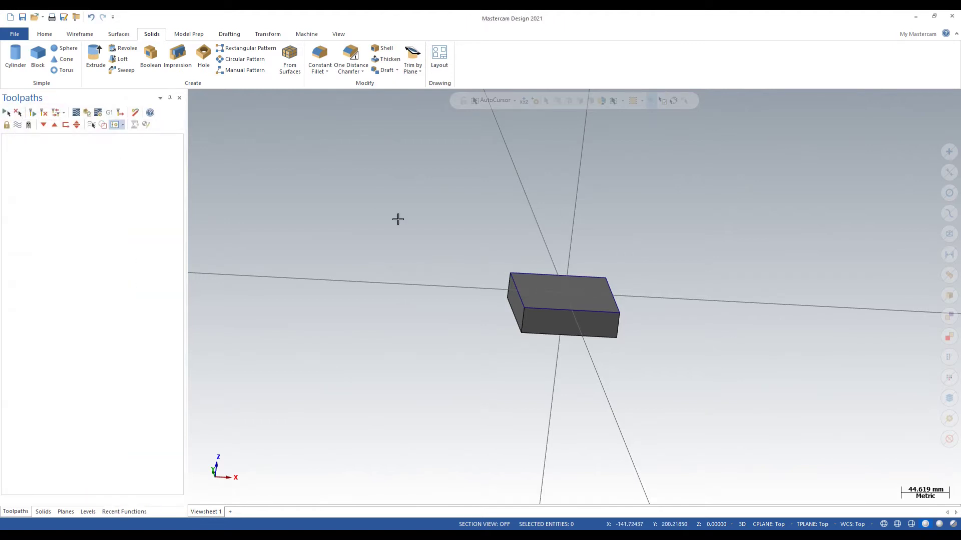
Undo the solid extrusion and return to the Top view.
scroll(566, 314, up, 1)
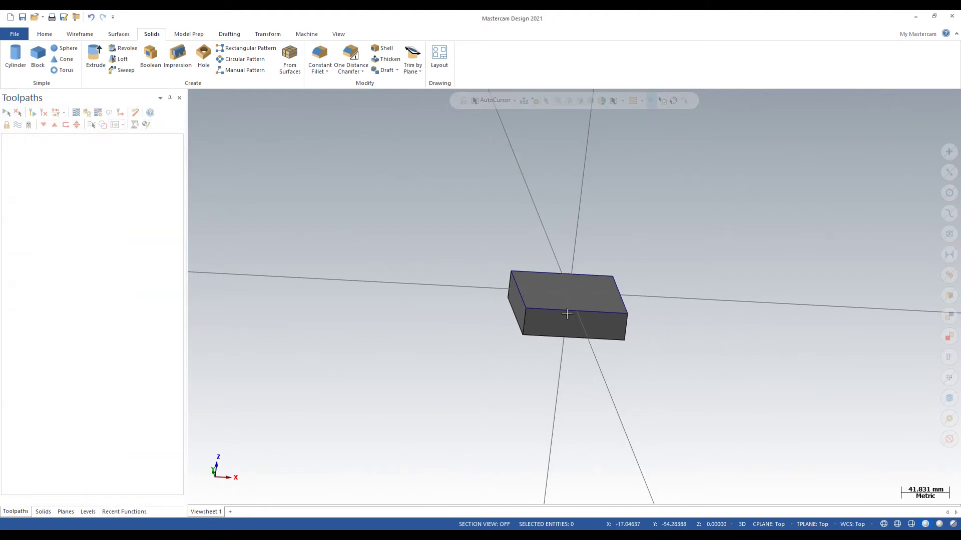
key(ctrl+z)
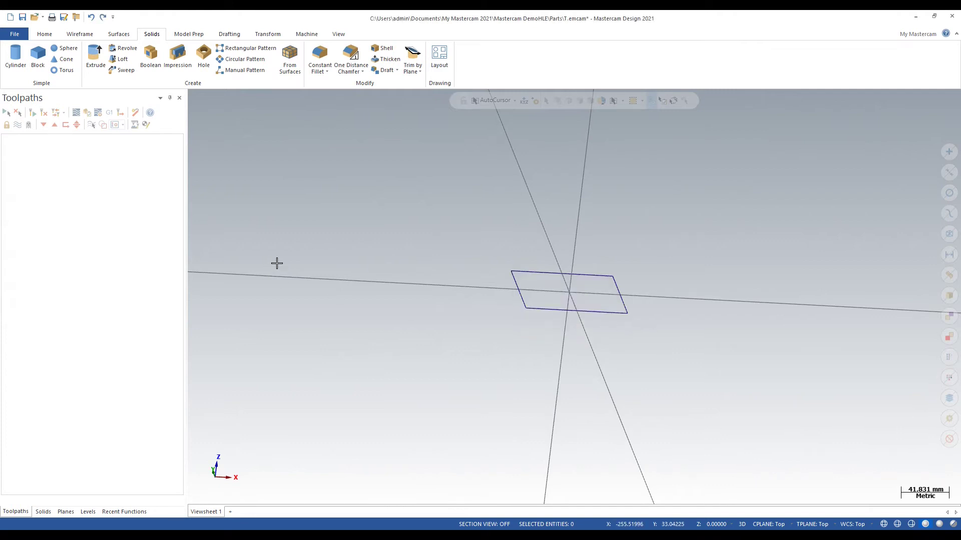
key(alt+1)
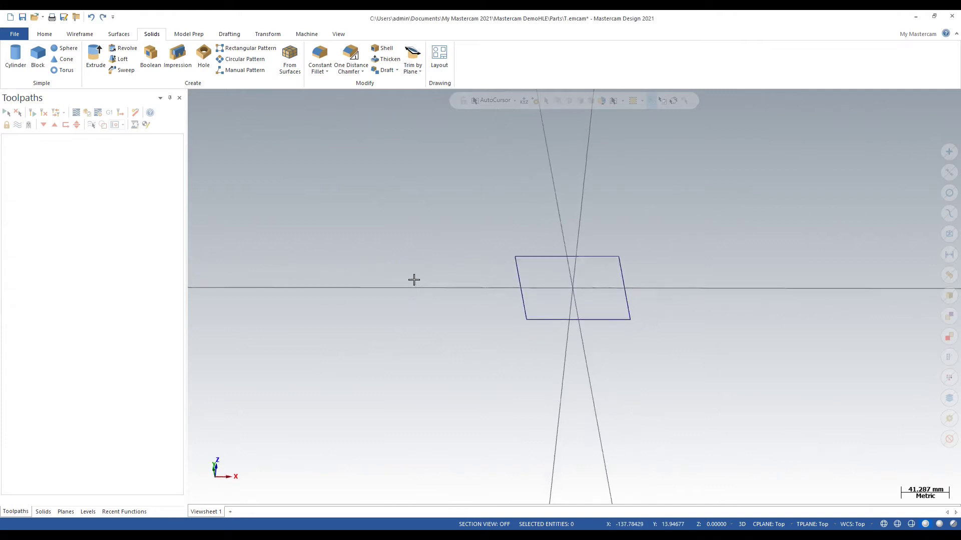
Extrude the square's chain into a solid body 90 mm deep in the reversed, downward direction.
click(90, 59)
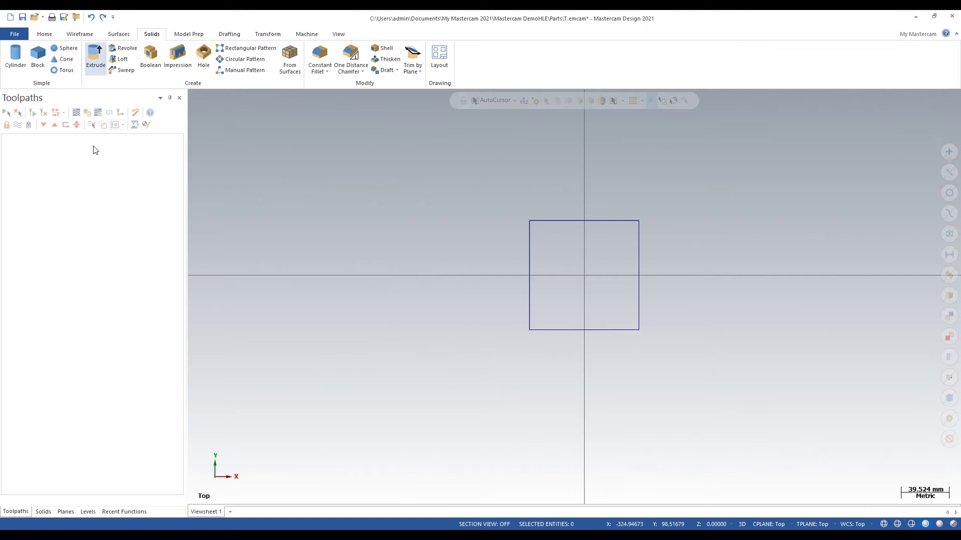
click(577, 221)
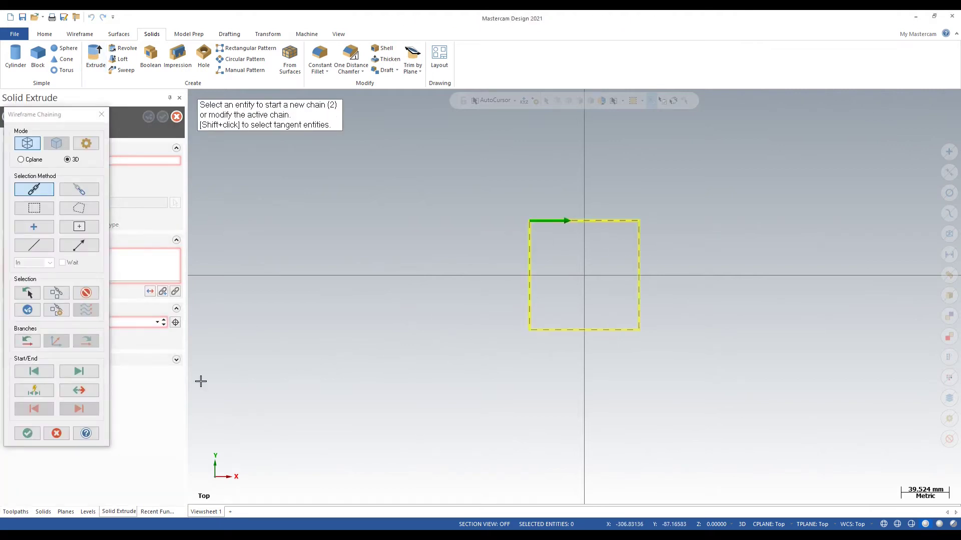
click(28, 433)
middle_drag(415, 413, 328, 349)
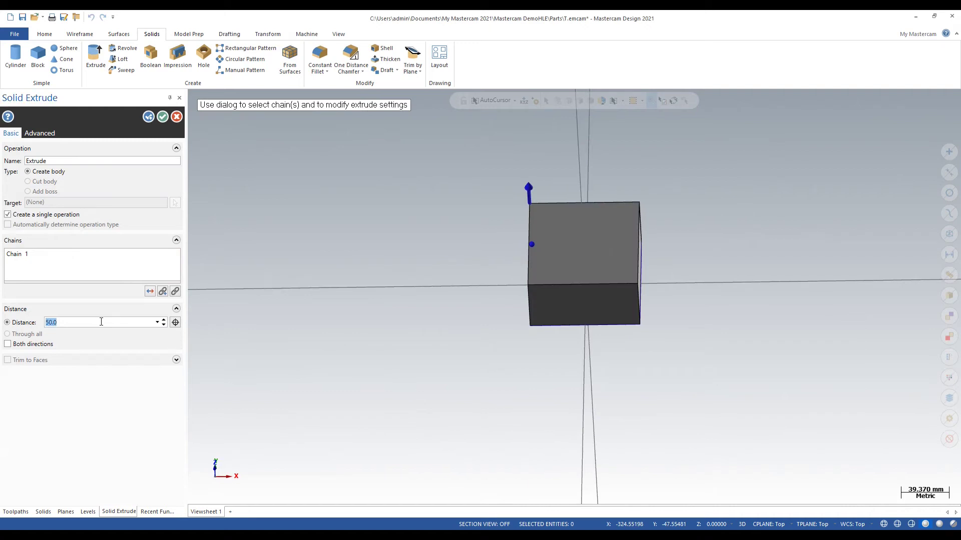
text(90)
key(Return)
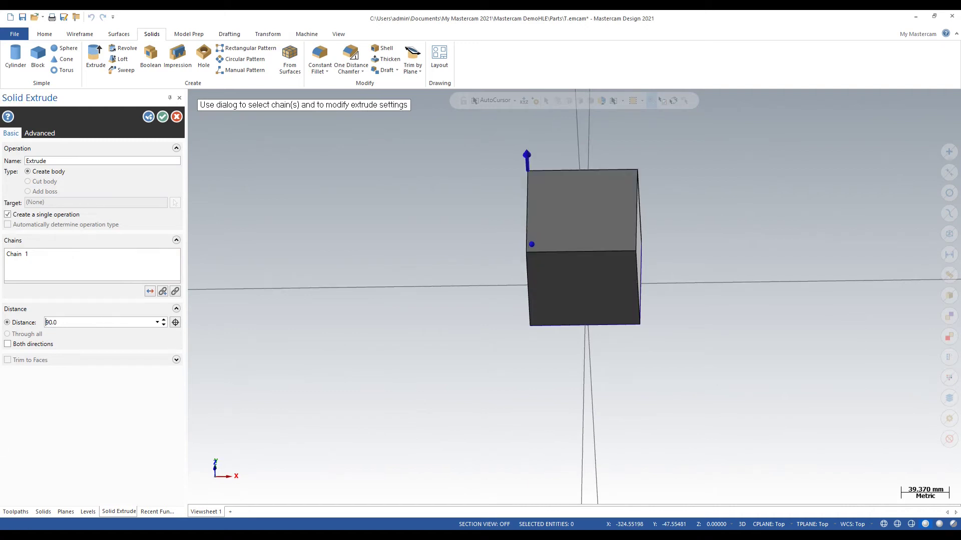
click(150, 291)
middle_drag(555, 292, 597, 277)
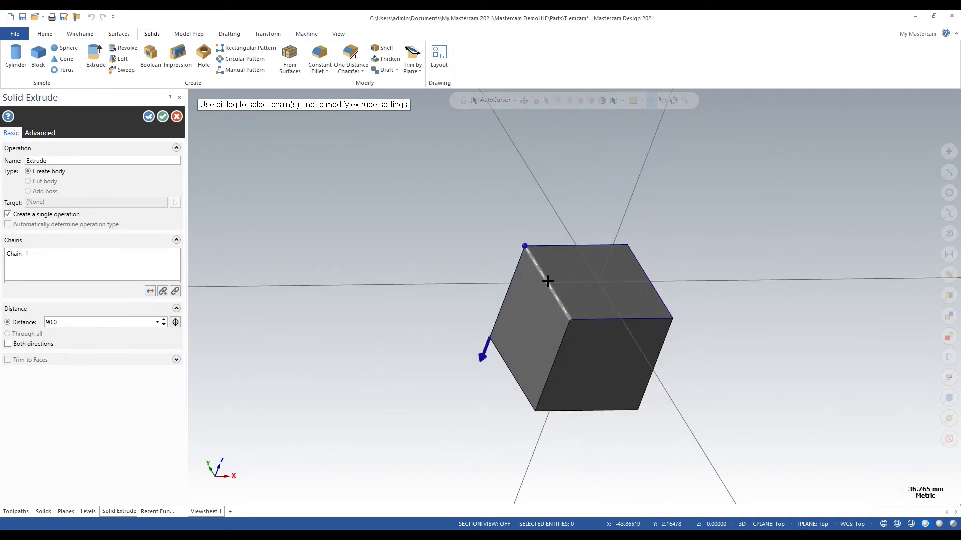
click(162, 117)
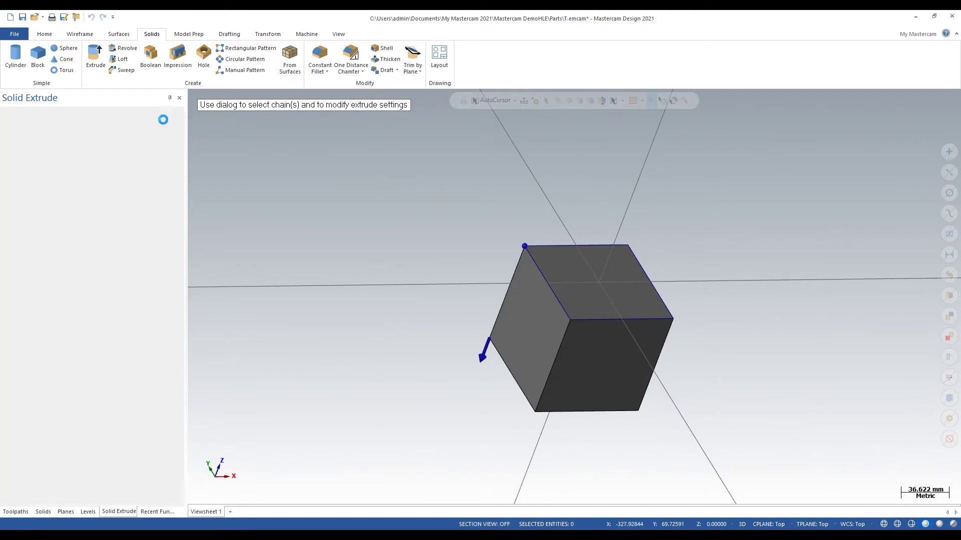
Inspect the extruded cube from several tilted angles, restoring the Top view in between.
middle_drag(575, 279, 521, 283)
key(alt+1)
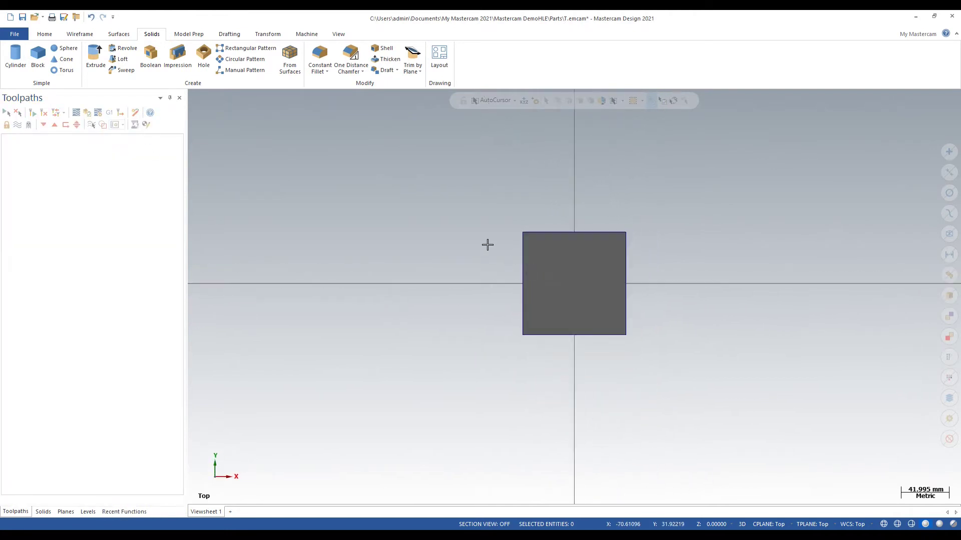
mouse_move(613, 270)
middle_down()
mouse_move(599, 285)
mouse_move(624, 345)
mouse_move(641, 283)
mouse_move(706, 325)
mouse_move(659, 328)
mouse_move(675, 272)
mouse_move(727, 276)
middle_up()
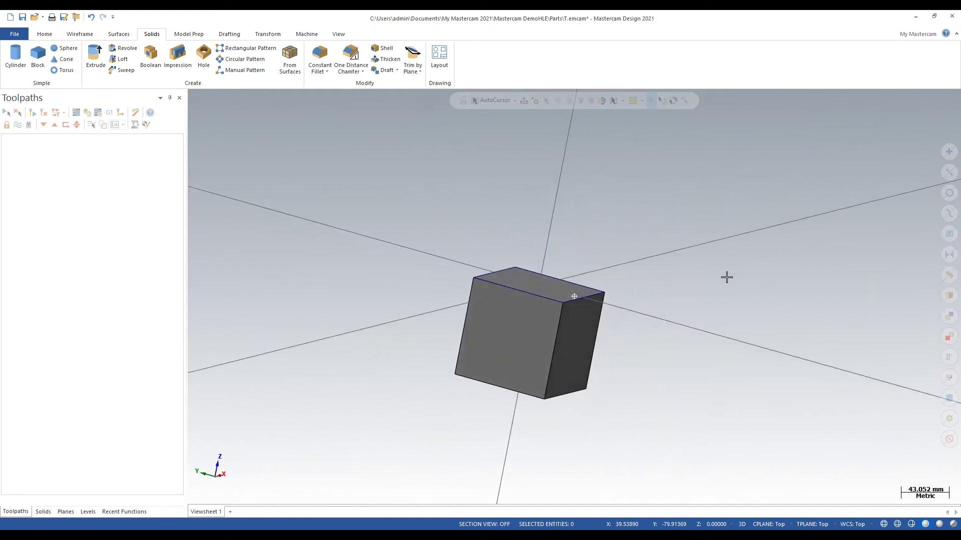
key(alt+1)
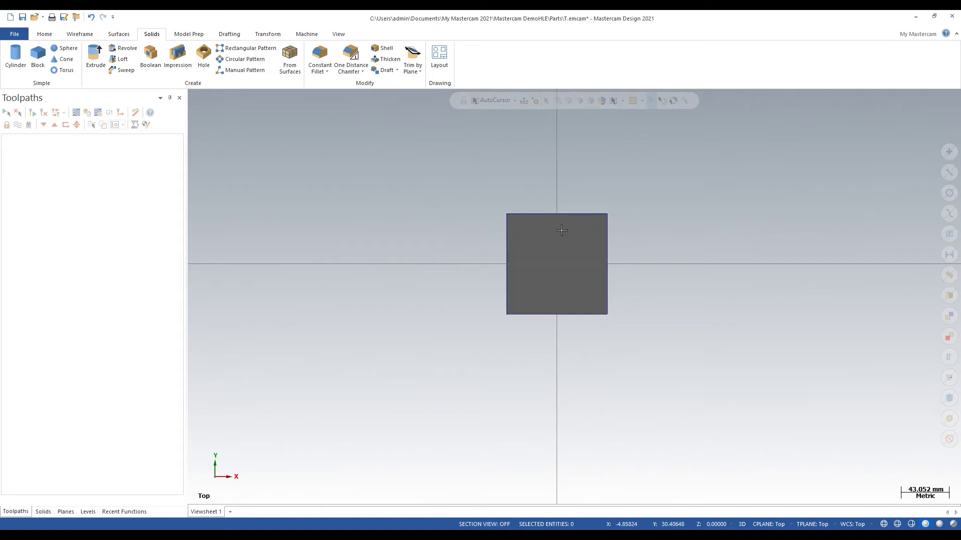
mouse_move(575, 278)
middle_down()
mouse_move(610, 204)
mouse_move(677, 182)
mouse_move(727, 188)
mouse_move(731, 216)
mouse_move(634, 239)
middle_up()
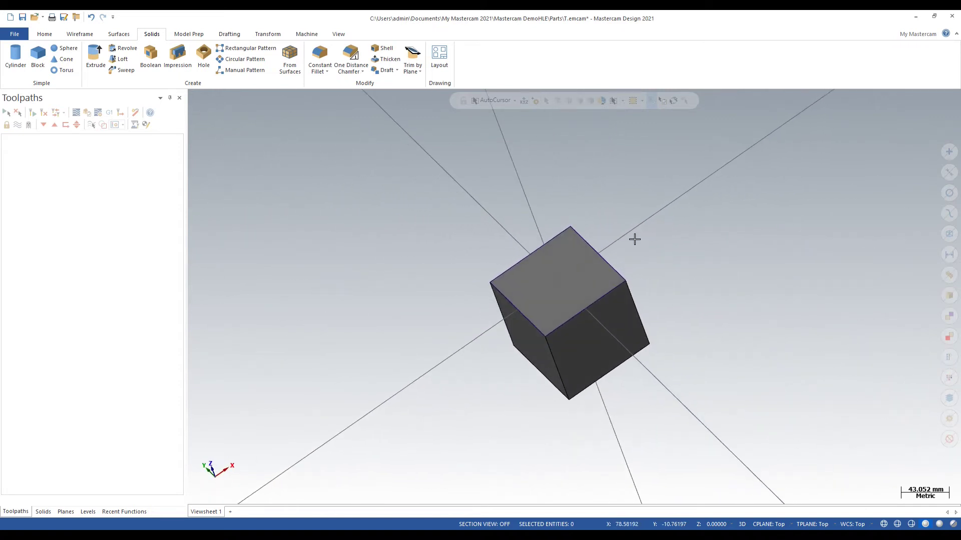
Compare the cube in the Top, Front and other standard views and from tilted angles, finishing in the Top view.
key(alt+1)
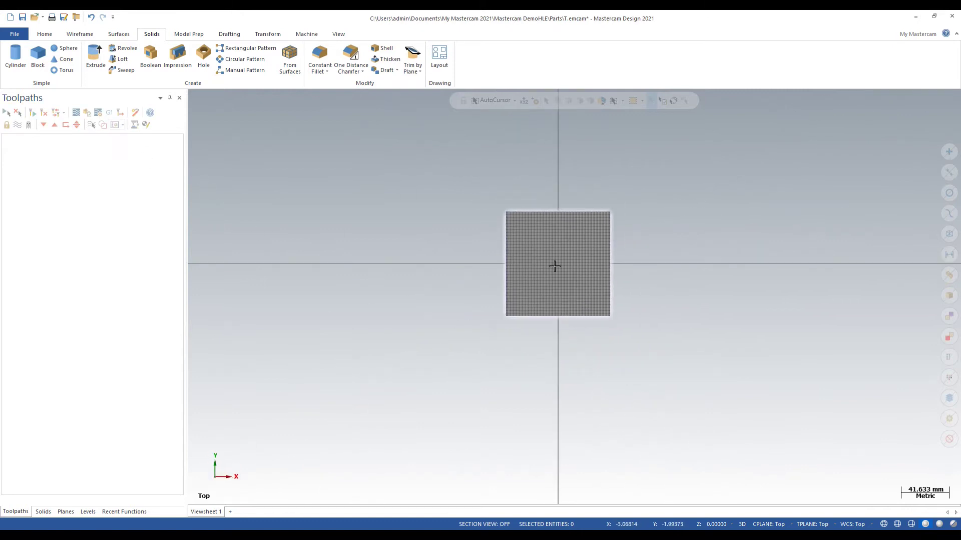
middle_drag(553, 264, 610, 220)
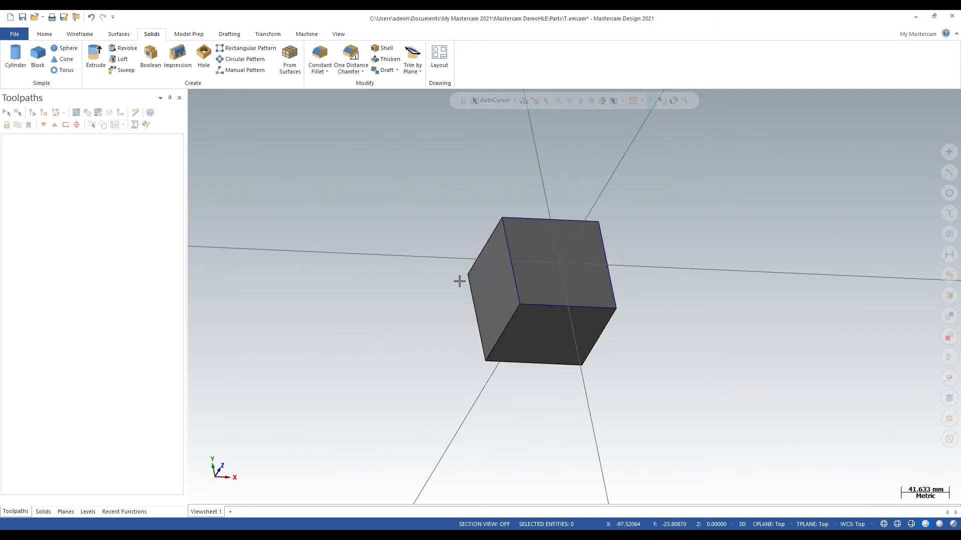
key(alt+1)
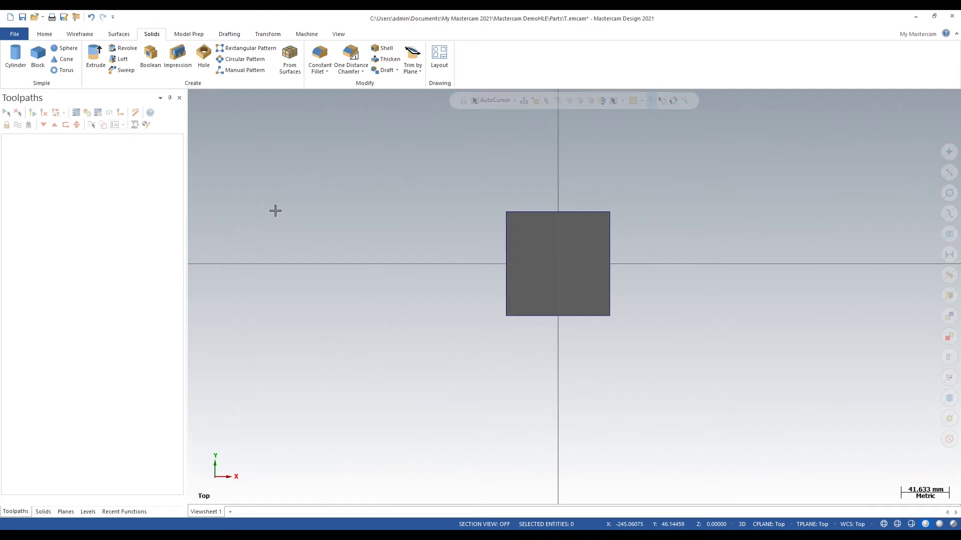
key(alt+2)
key(alt+1)
key(alt+2)
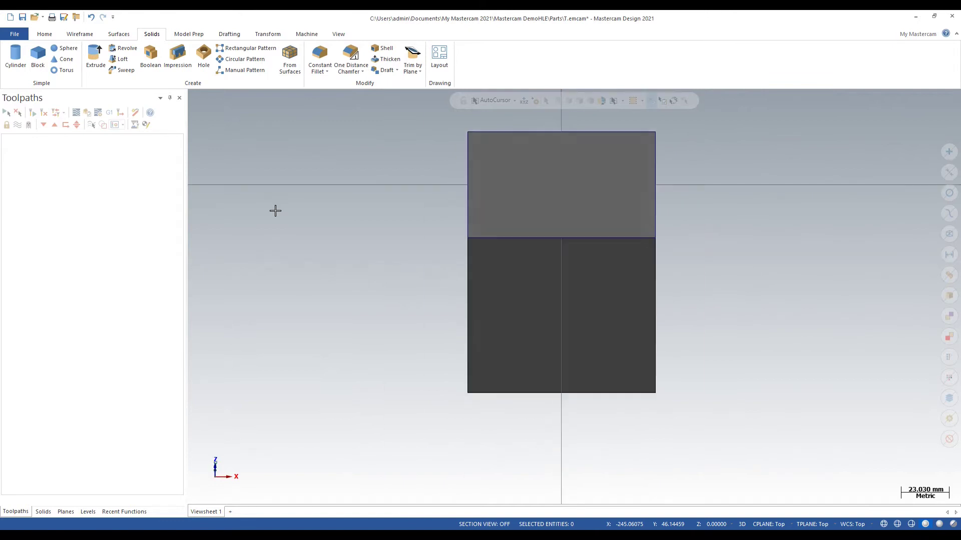
key(alt+1)
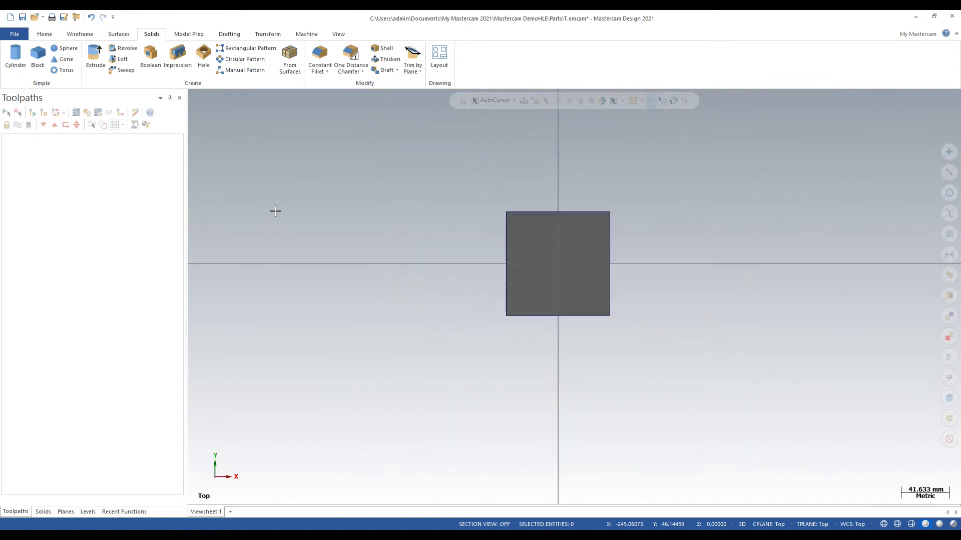
key(alt+2)
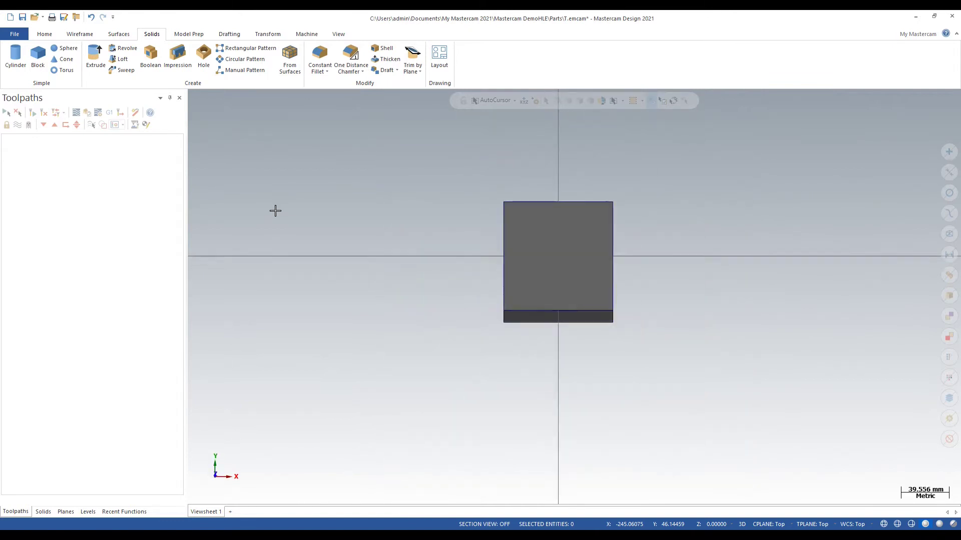
key(alt+3)
key(alt+7)
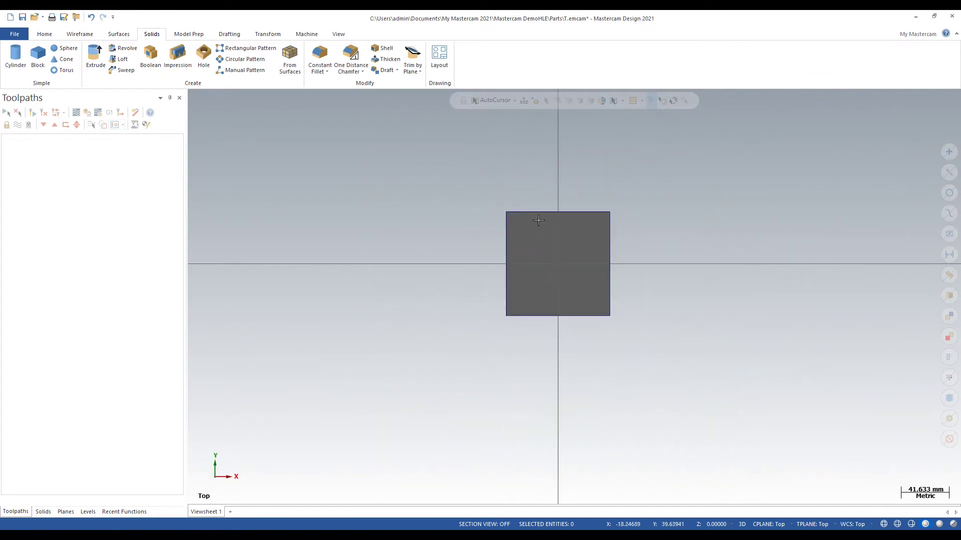
scroll(631, 284, down, 3)
scroll(646, 315, up, 2)
middle_drag(647, 316, 693, 284)
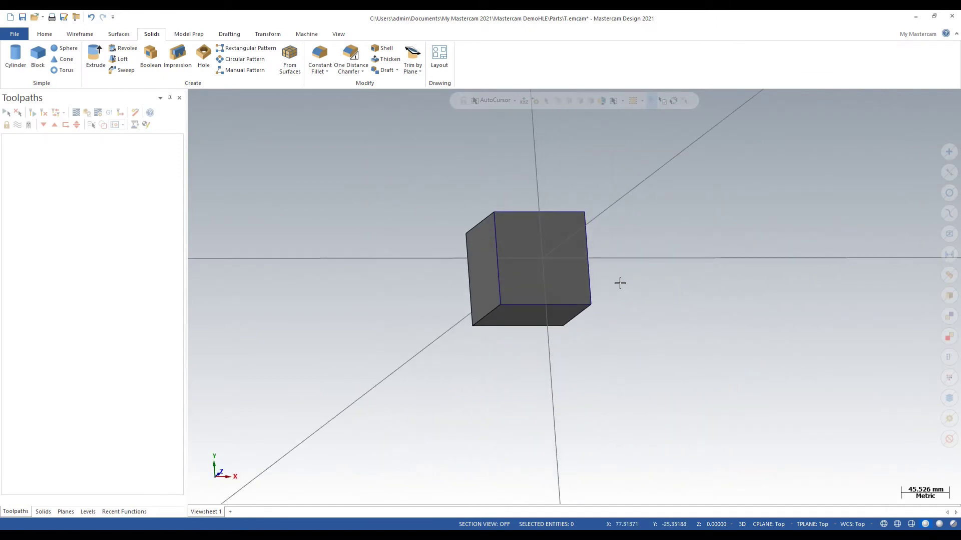
key(alt+1)
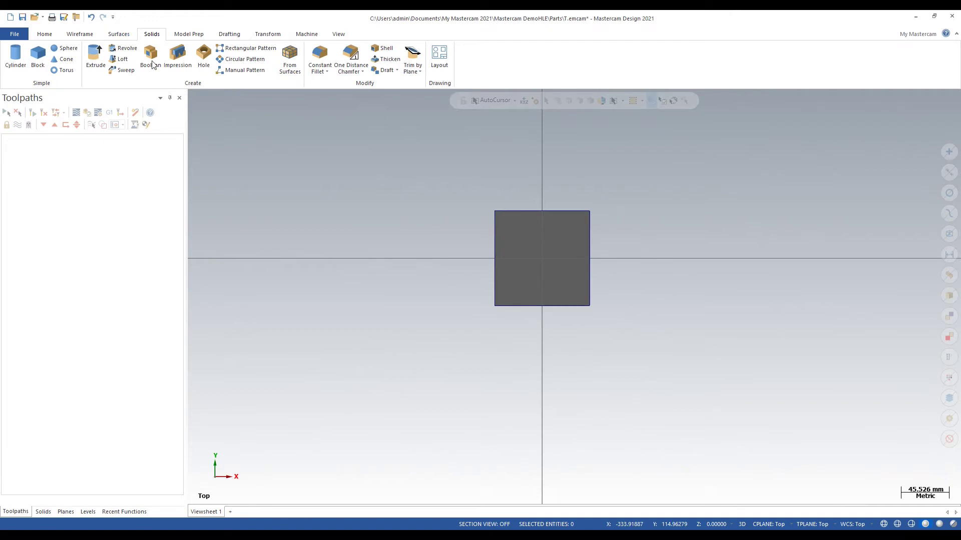
Draw a 50 mm diameter wireframe circle centered on the origin on the cube's top face.
click(79, 33)
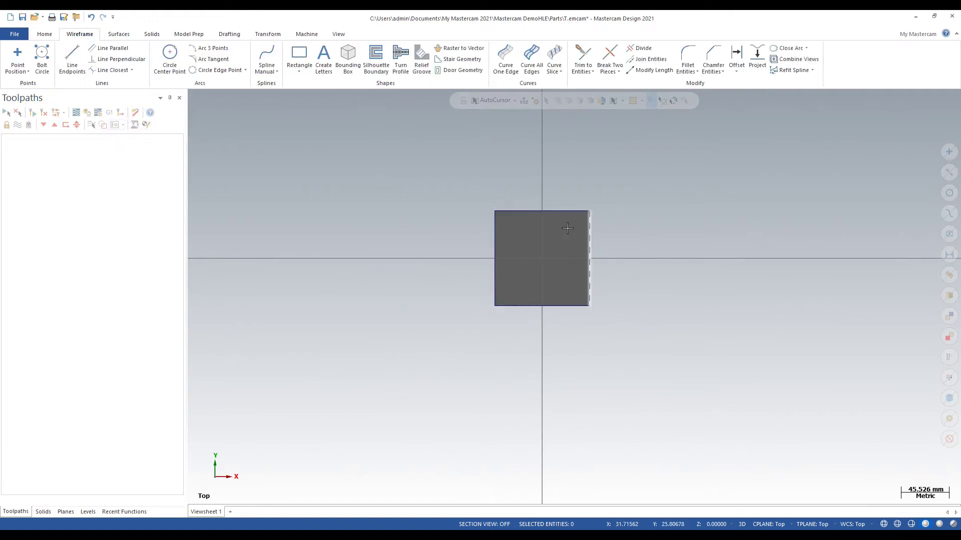
click(169, 59)
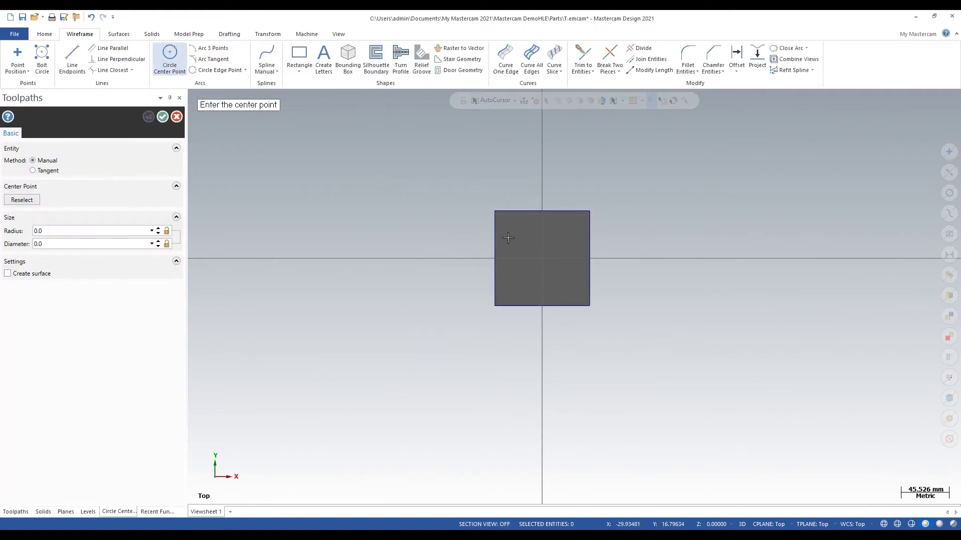
click(543, 259)
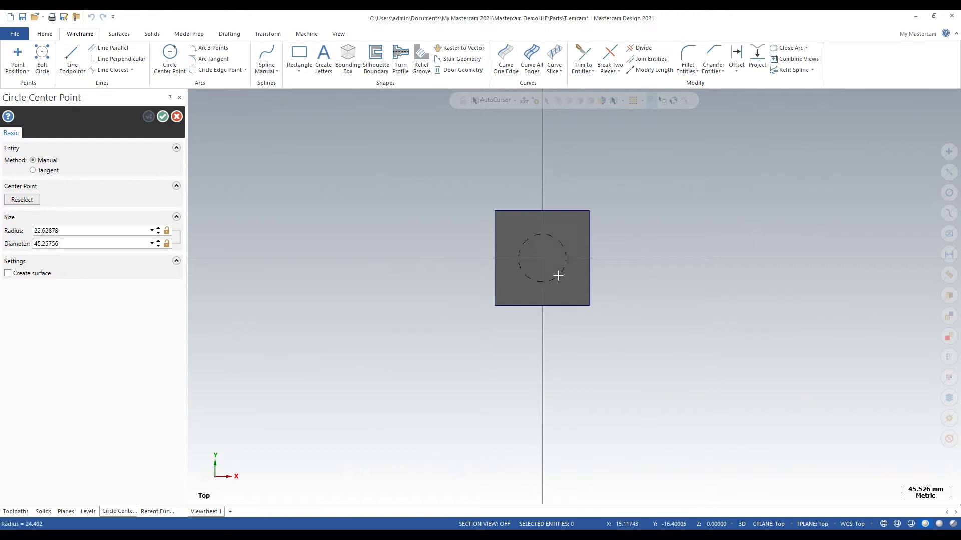
click(566, 283)
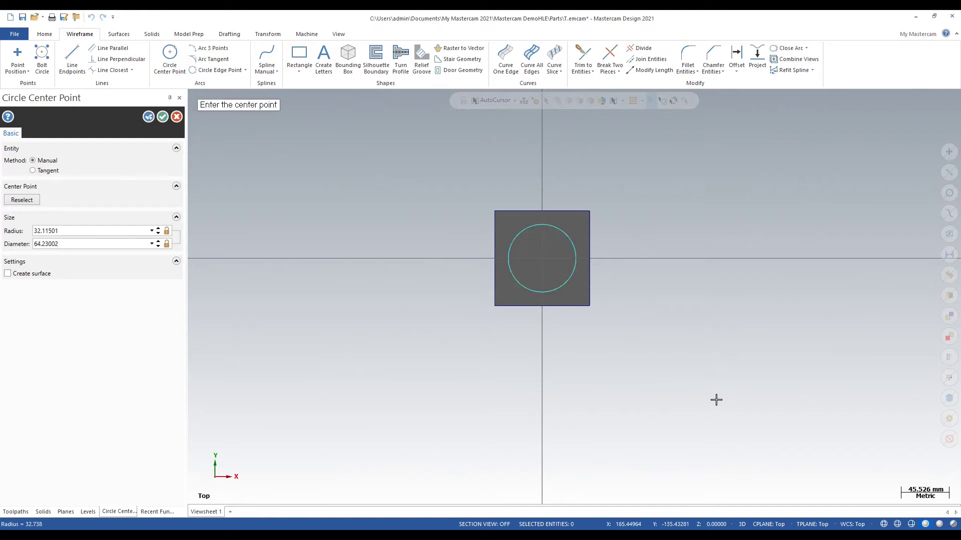
click(69, 245)
text(50)
key(Return)
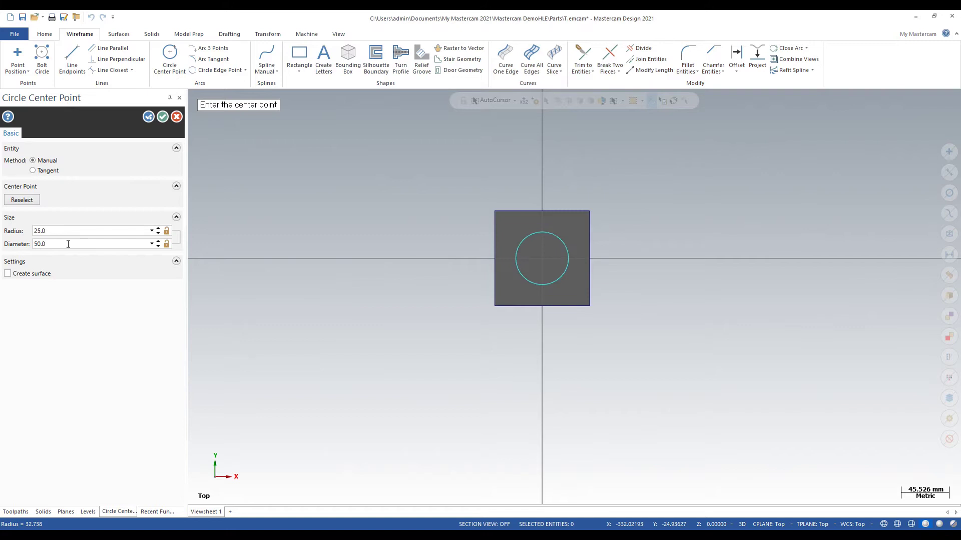
click(161, 117)
middle_drag(350, 270, 261, 204)
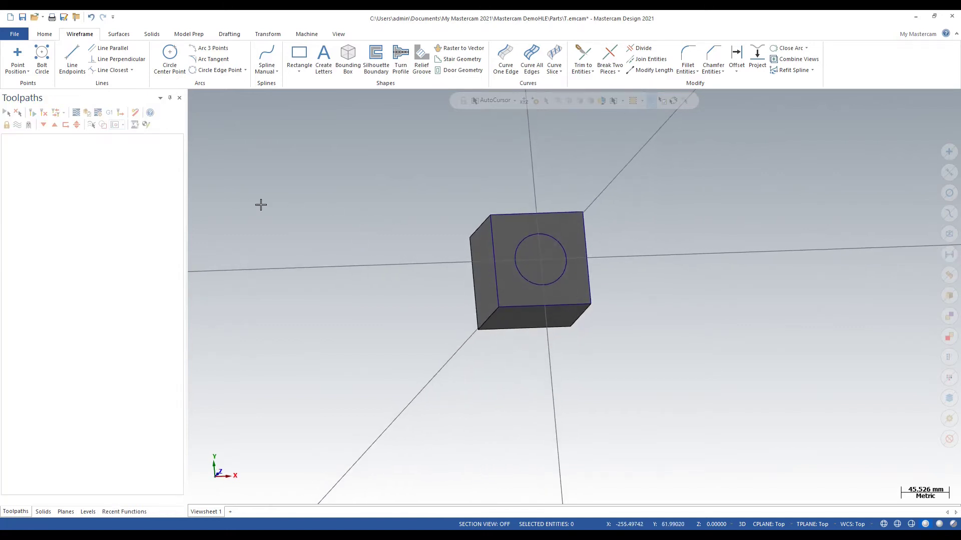
key(alt+1)
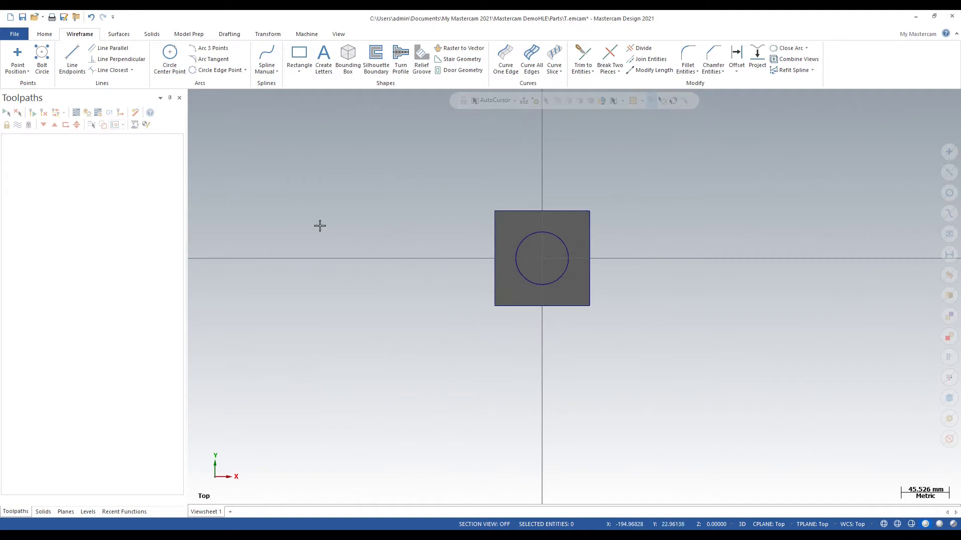
Add a concentric 25 mm diameter wireframe circle centered on the origin inside the 50 mm circle.
click(169, 56)
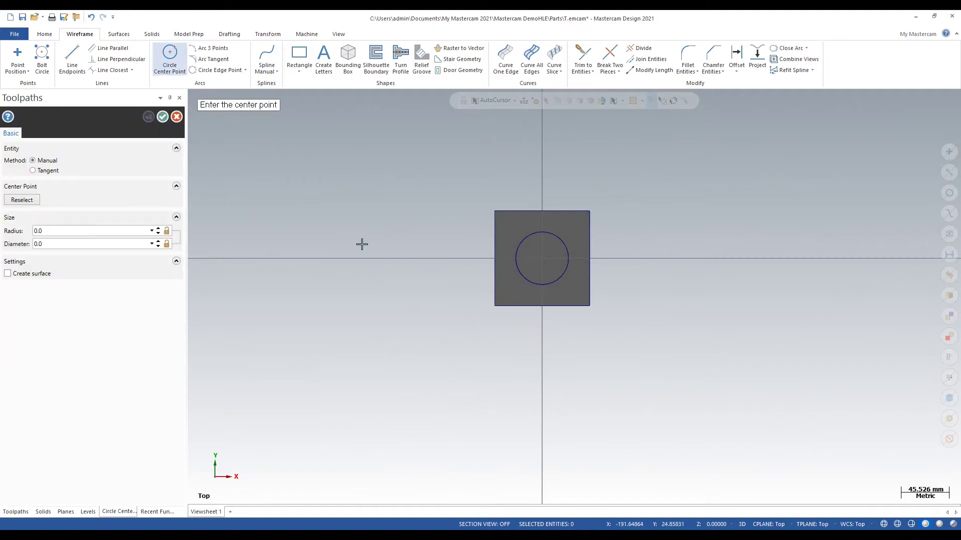
click(541, 257)
click(549, 267)
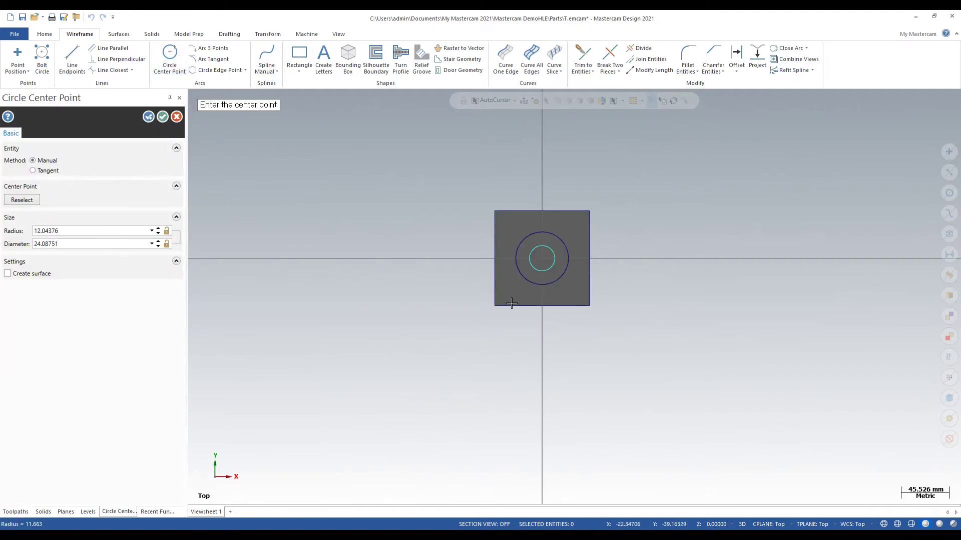
click(90, 244)
text(25.0)
click(163, 117)
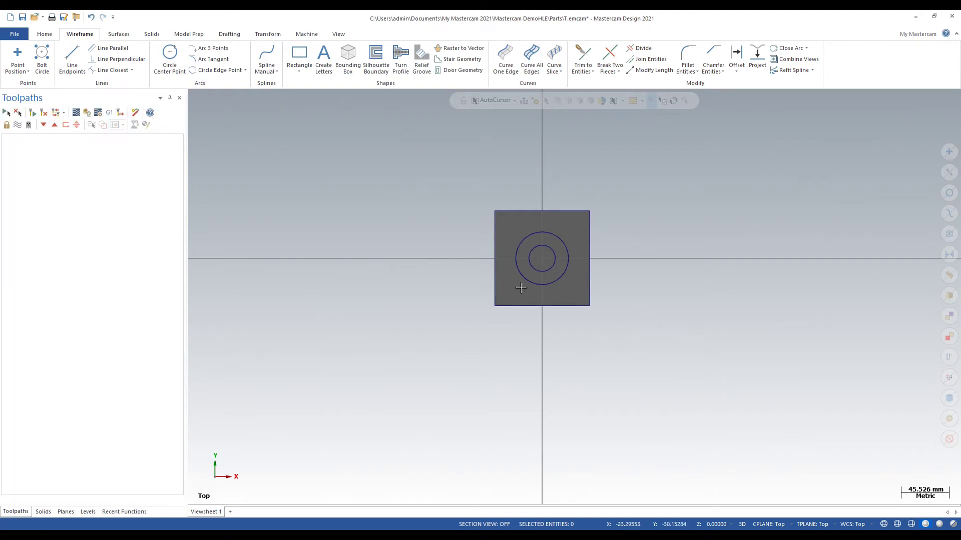
scroll(583, 265, up, 2)
middle_drag(730, 303, 567, 251)
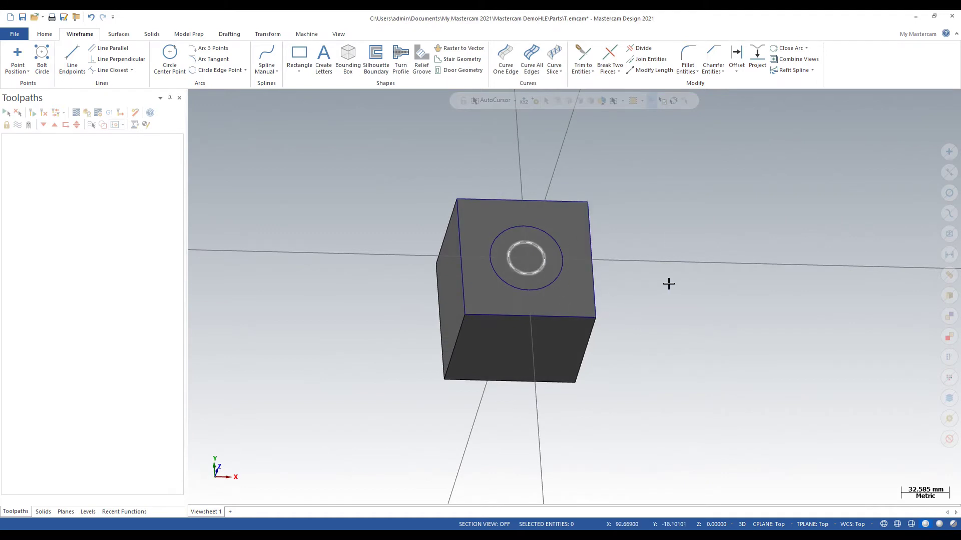
key(alt+1)
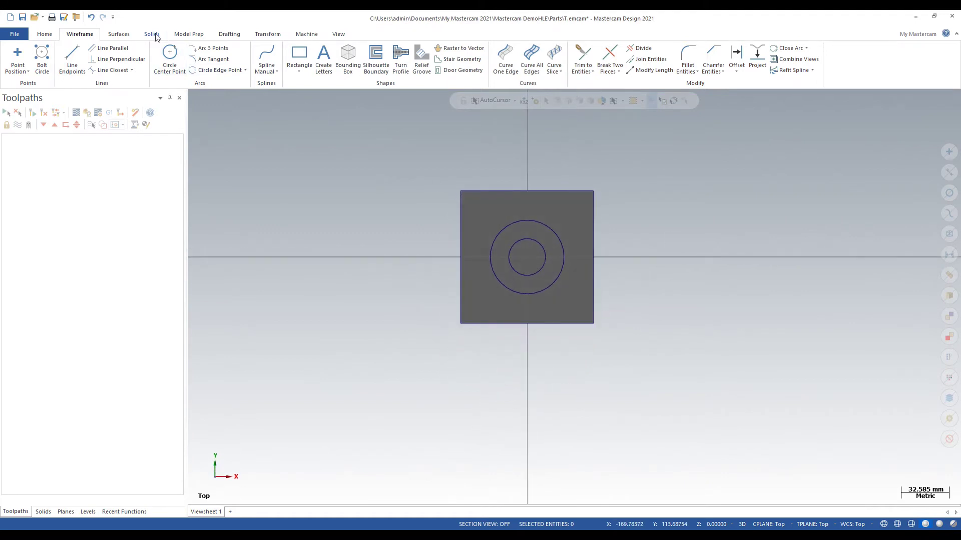
Extrude the 50 mm circle's chain as a Cut body operation 45 mm deep into the cube.
click(154, 36)
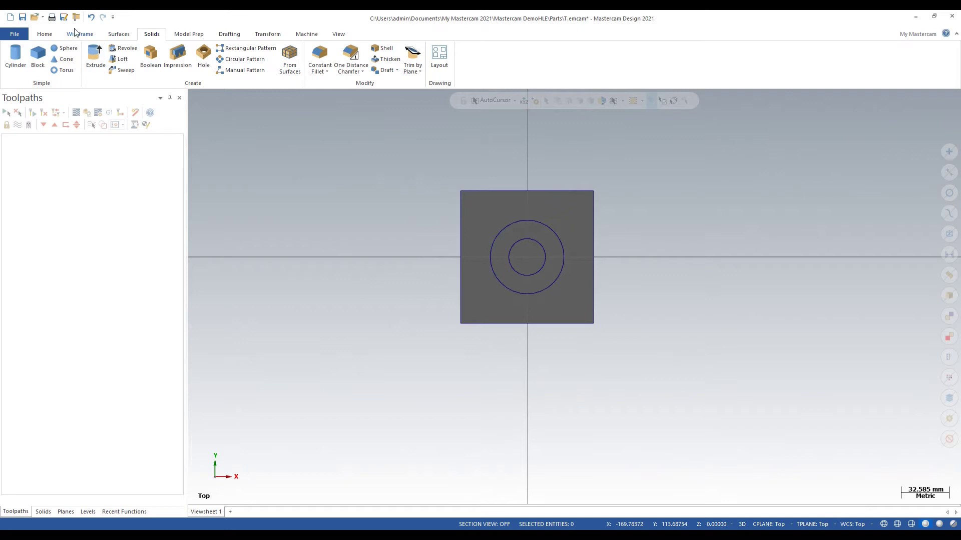
click(96, 56)
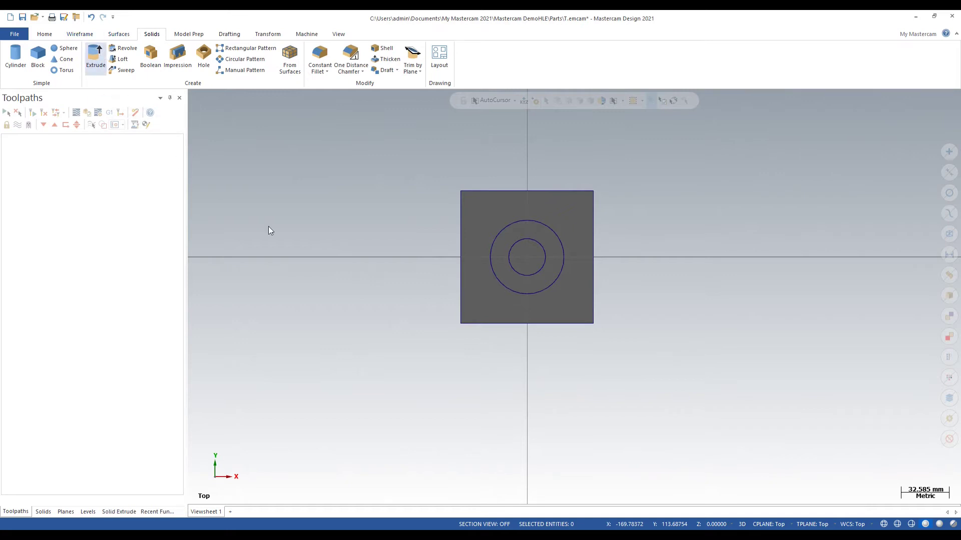
click(556, 238)
middle_drag(677, 300, 741, 273)
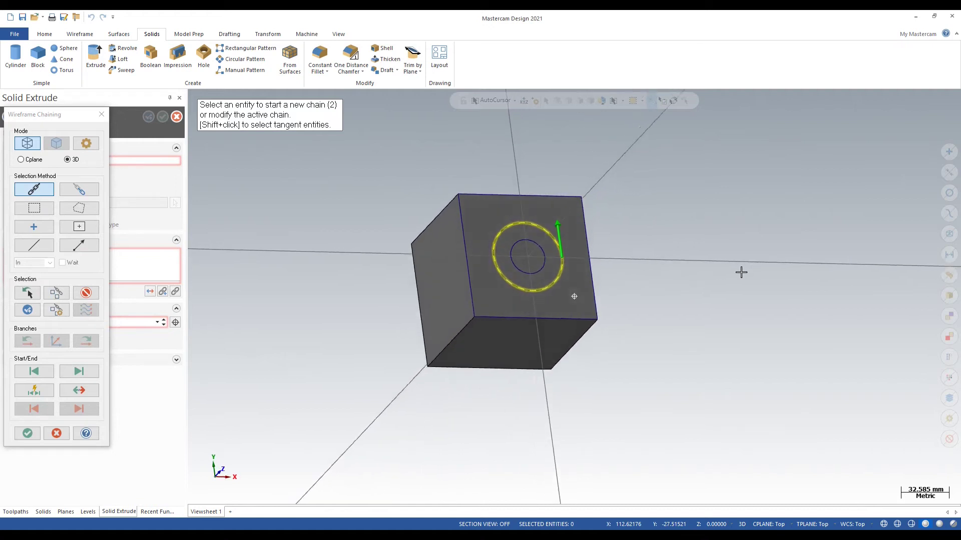
scroll(571, 269, down, 1)
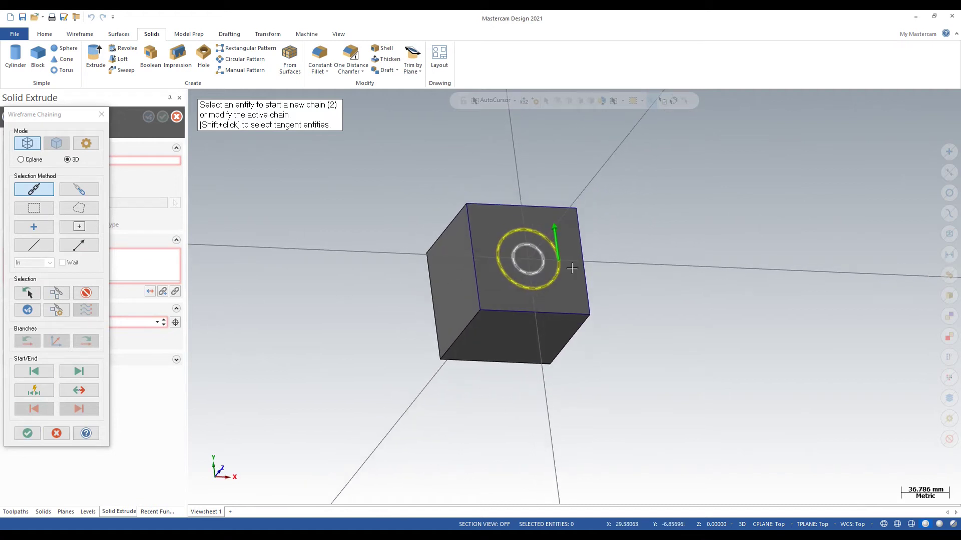
click(26, 434)
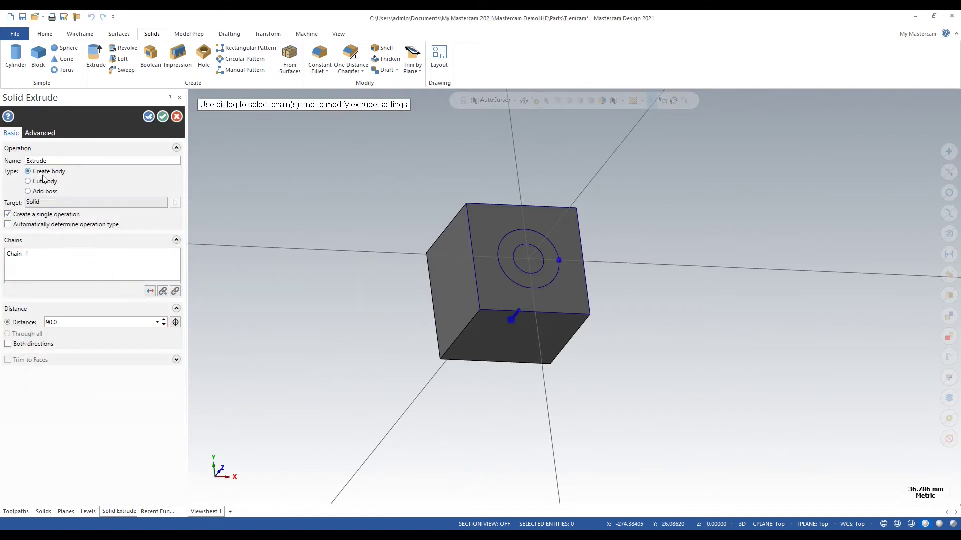
click(44, 182)
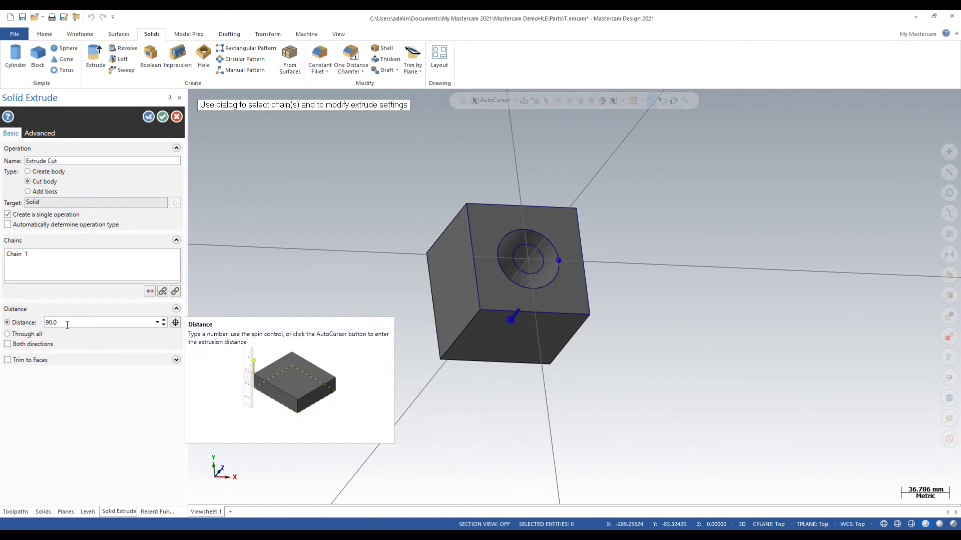
click(83, 322)
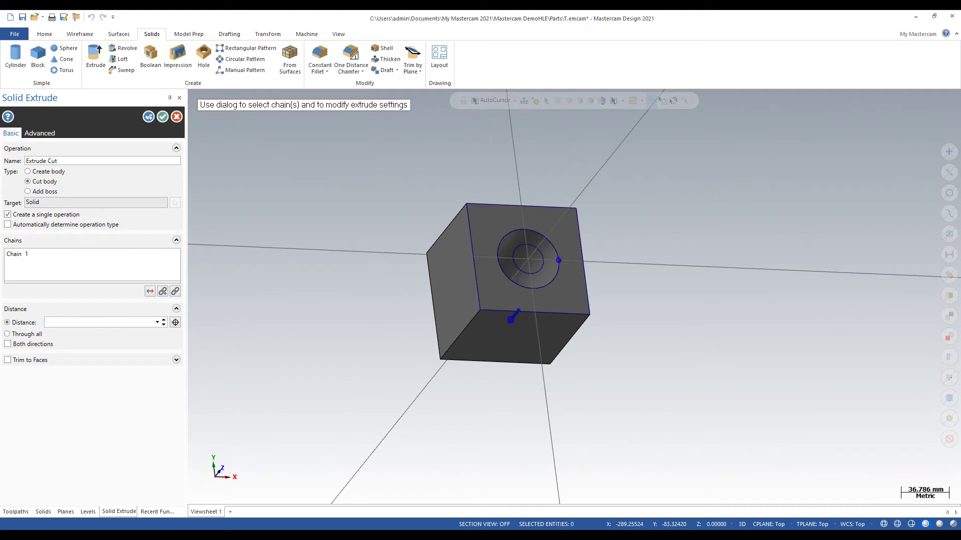
text(45)
key(Return)
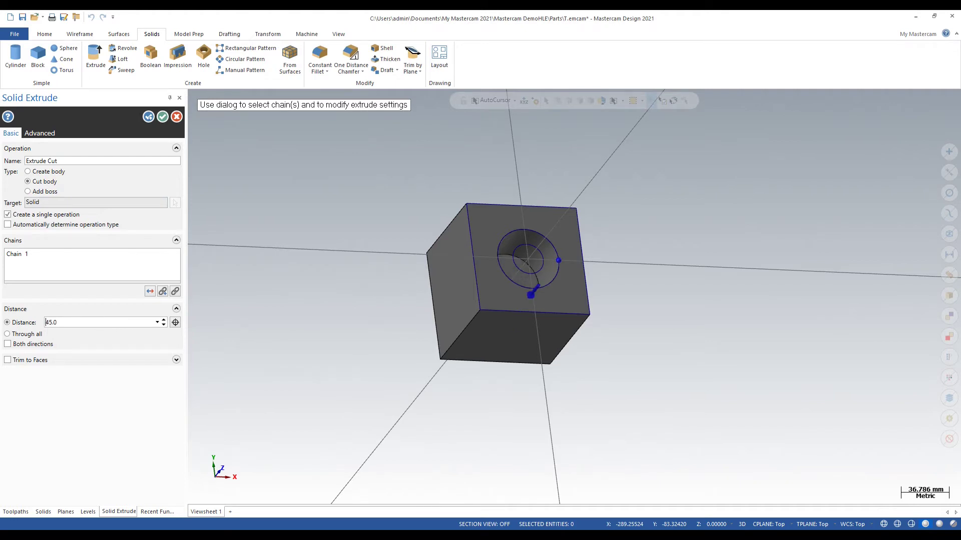
click(164, 117)
middle_drag(556, 290, 574, 254)
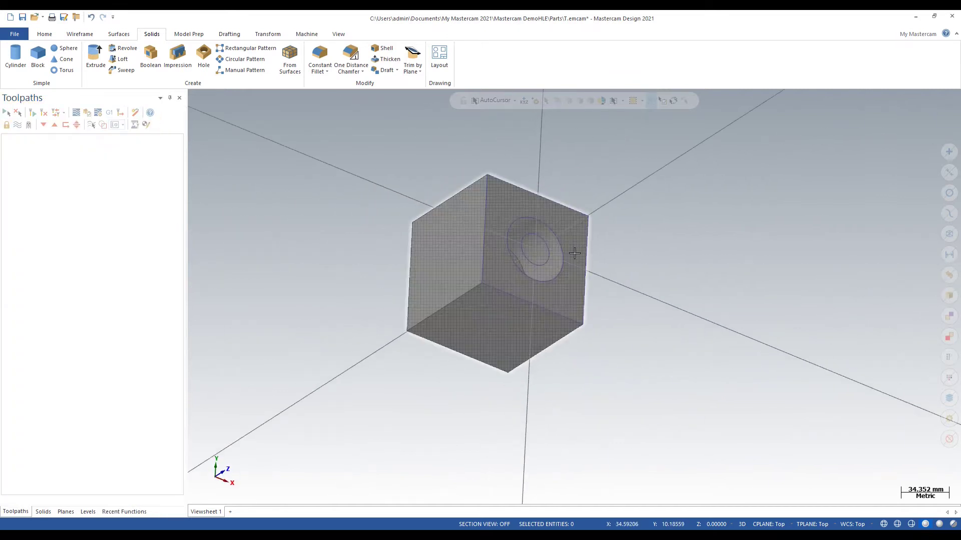
key(alt+1)
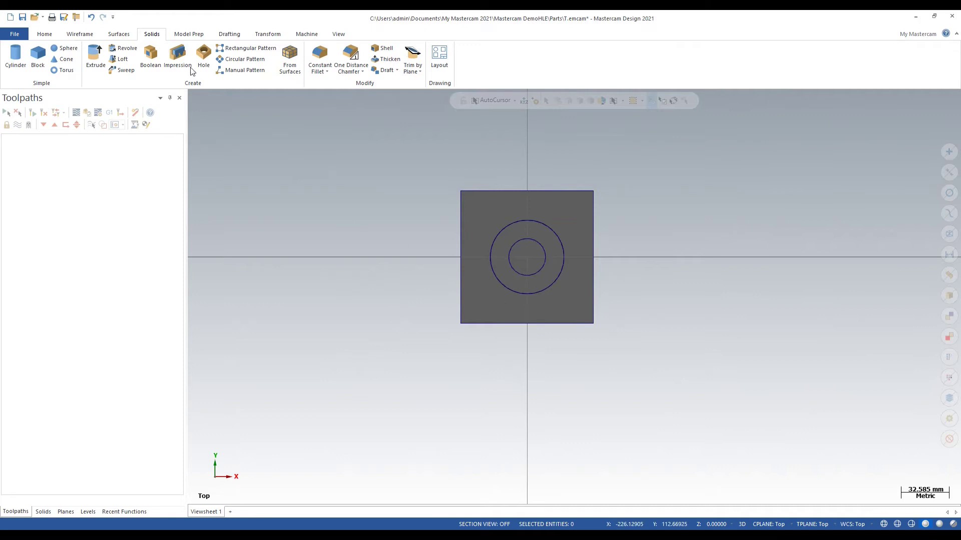
Set up a solid extrusion of the 25 mm circle's chain as a Cut body operation with a distance of 500 mm.
click(96, 56)
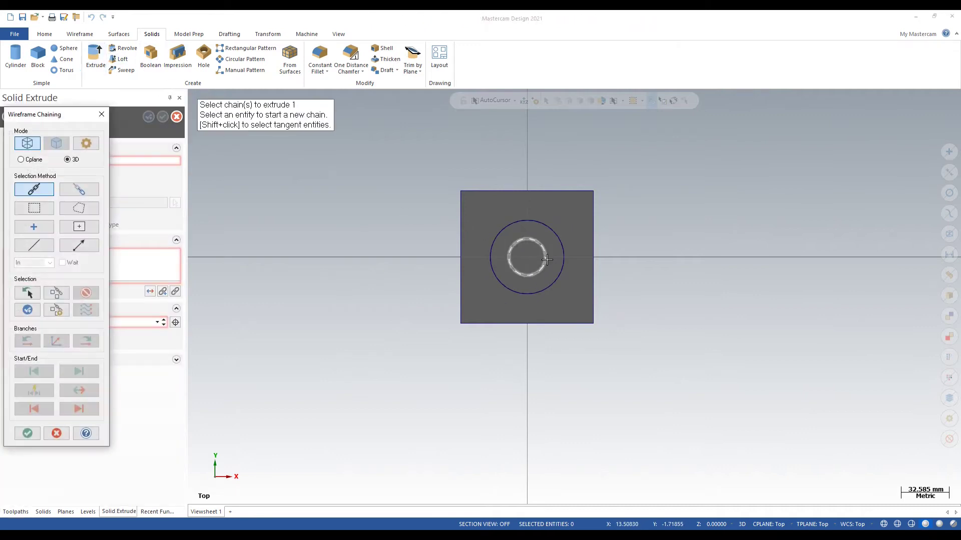
click(508, 248)
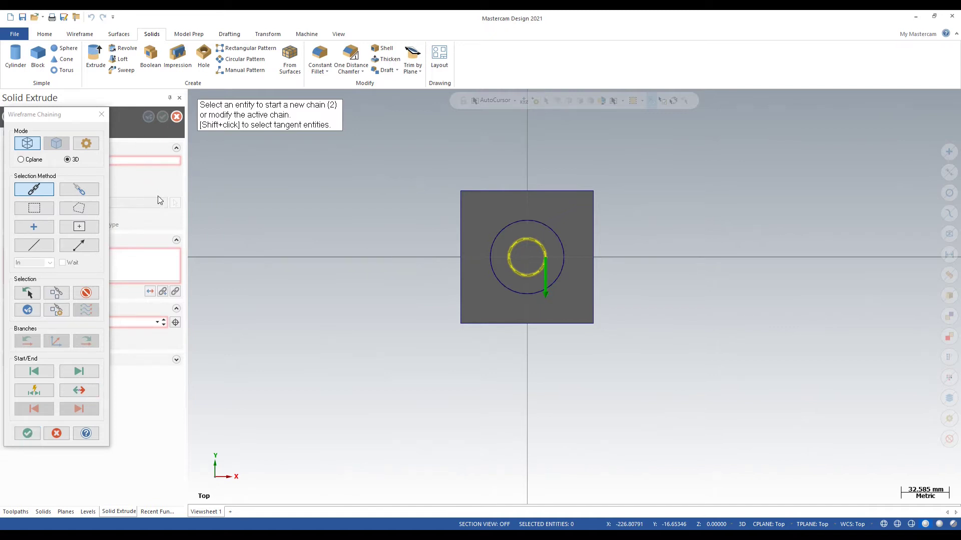
click(28, 434)
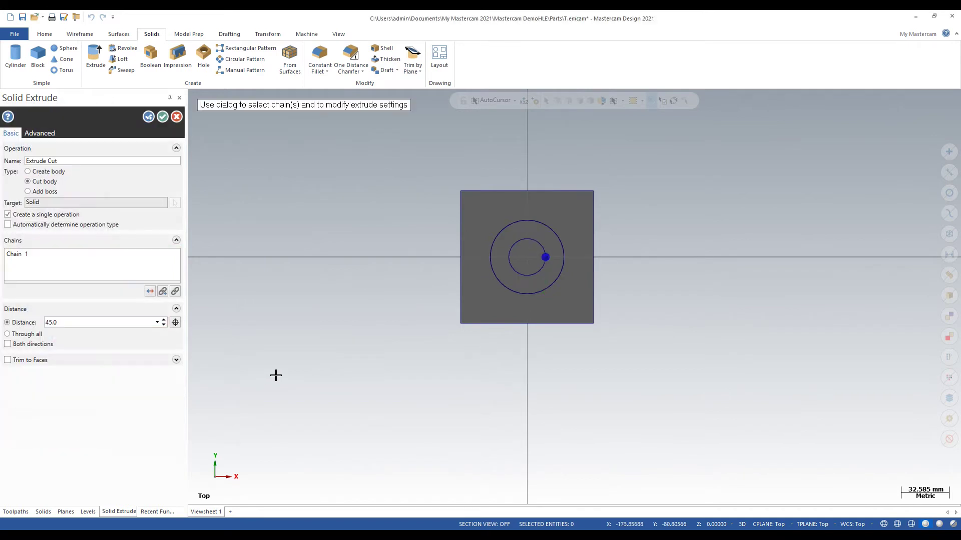
middle_drag(274, 375, 281, 315)
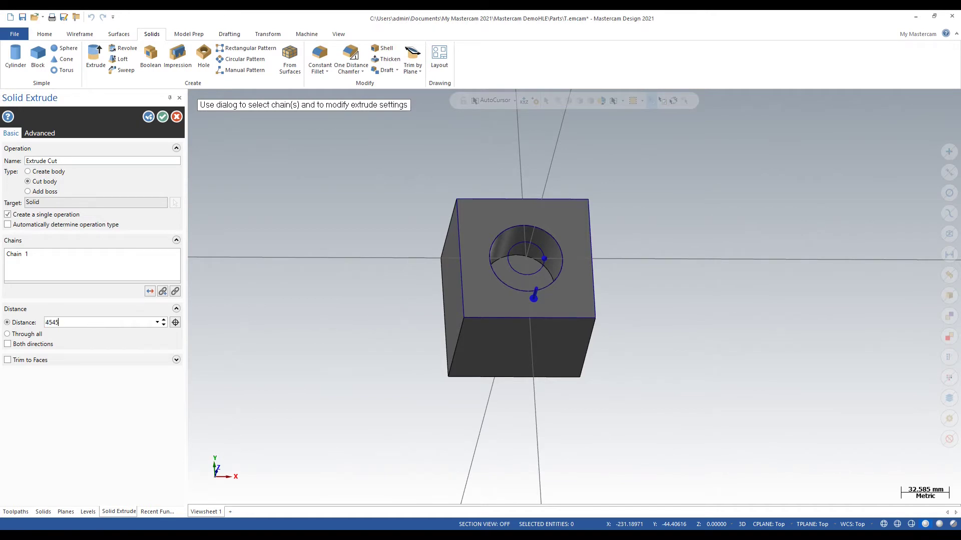
text(0)
key(Return)
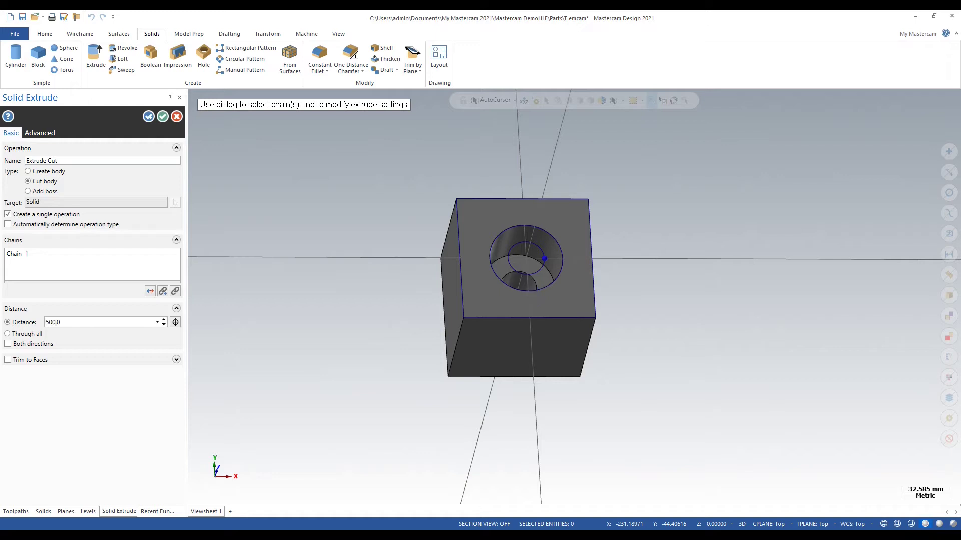
middle_drag(525, 200, 494, 194)
scroll(493, 194, down, 1)
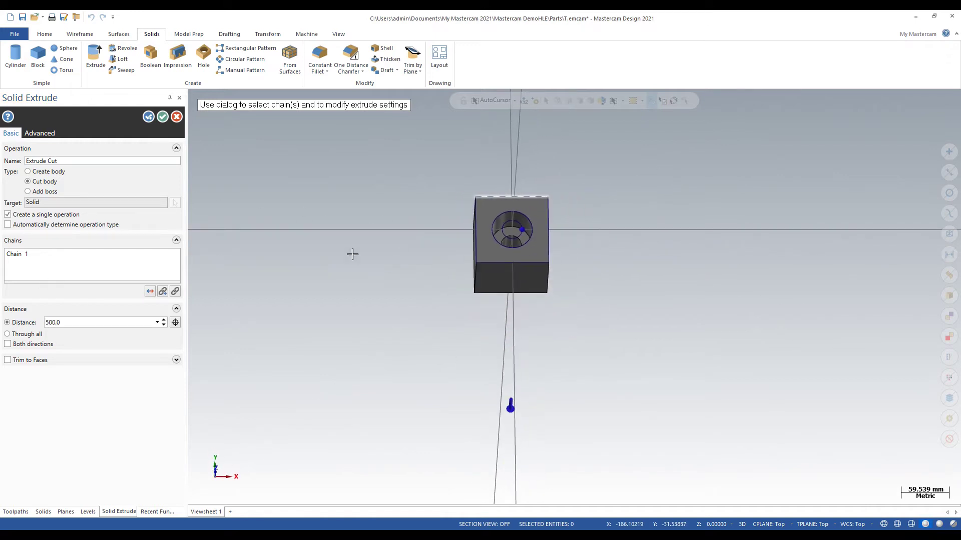
Try the Through all option for the inner circle's cut, and return to a fixed distance of 90 mm.
click(22, 334)
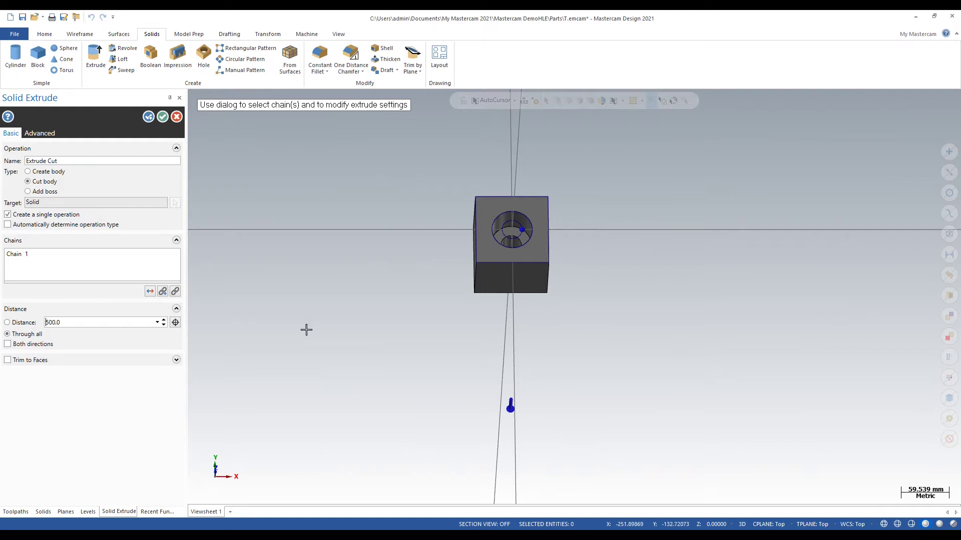
middle_drag(307, 328, 358, 268)
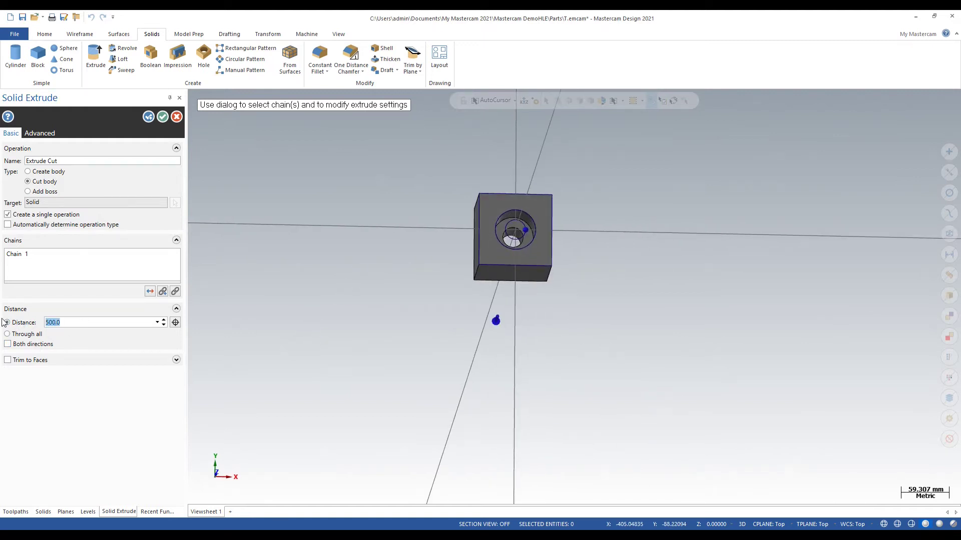
text(90)
key(Return)
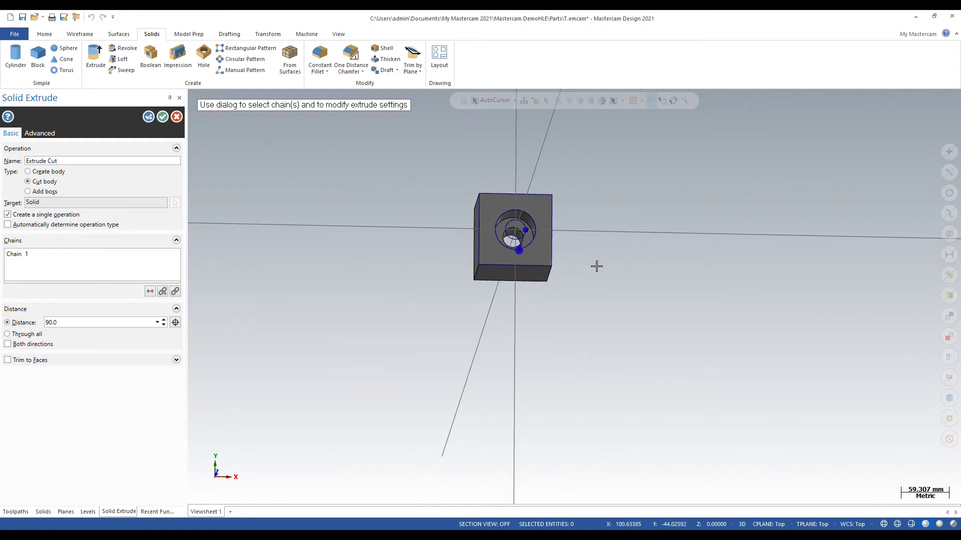
Try adjusting the cut depth dynamically with the on-model distance handle and ruler, placing it at 170 mm.
middle_drag(600, 259, 600, 202)
click(516, 335)
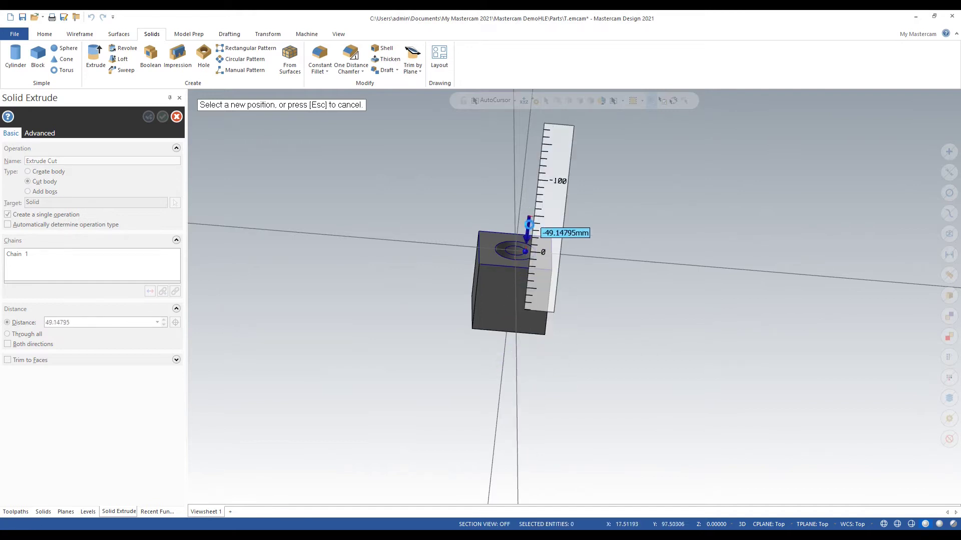
mouse_move(518, 310)
middle_down()
mouse_move(508, 344)
mouse_move(515, 300)
middle_up()
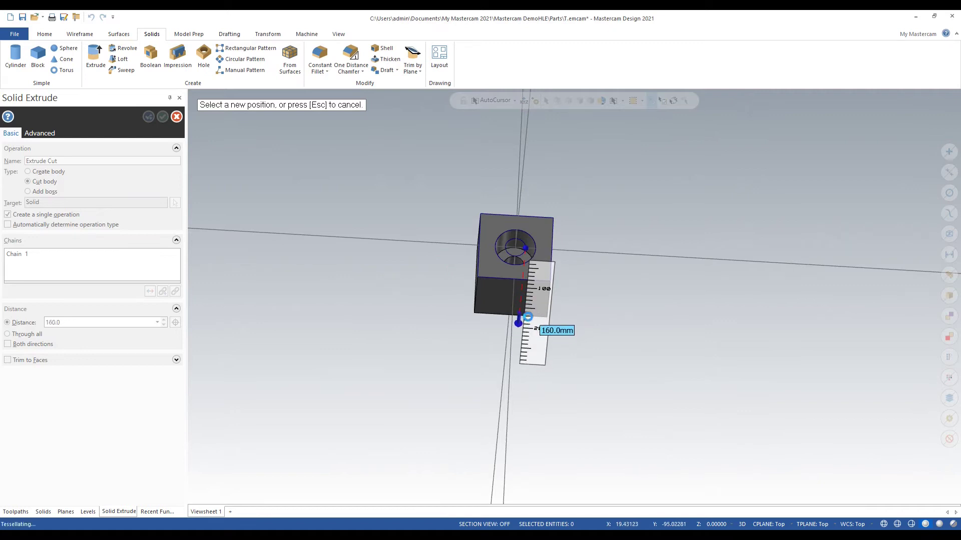
click(527, 315)
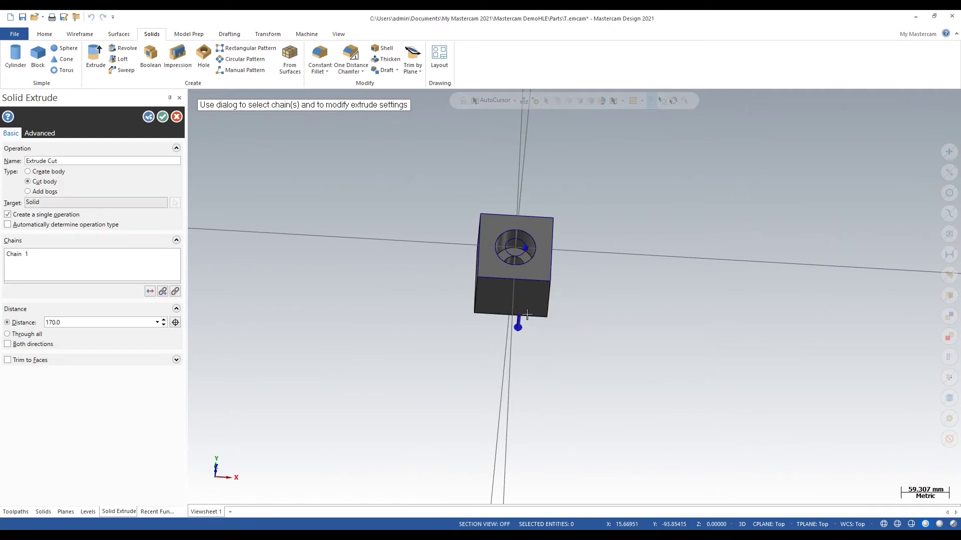
Set the inner circle's cut distance to 90 mm and accept the extrusion.
double_click(55, 323)
text(90)
click(163, 116)
Examine the cube's stepped hole from several tilted angles and in the Top view.
mouse_move(560, 320)
middle_down()
mouse_move(570, 300)
mouse_move(578, 309)
mouse_move(572, 260)
mouse_move(588, 197)
middle_up()
key(alt+1)
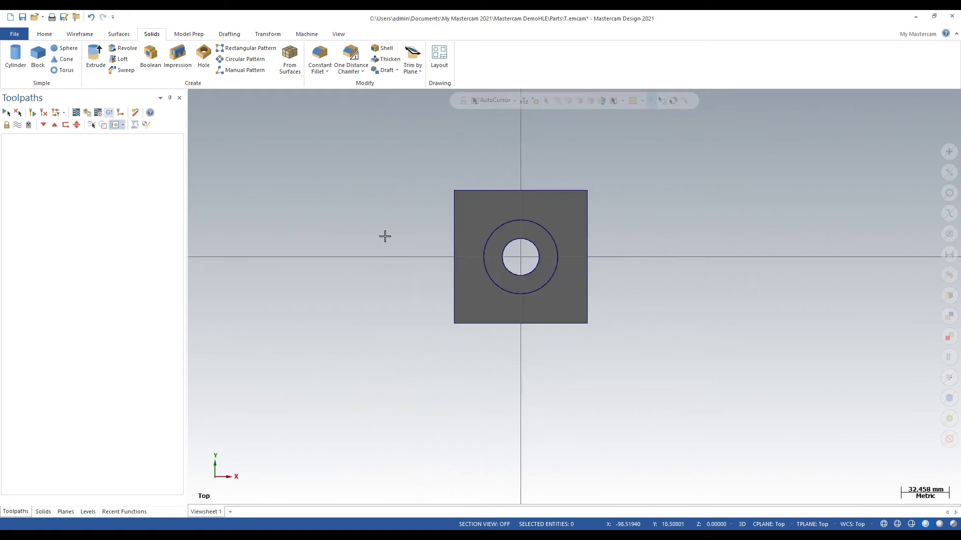
middle_drag(386, 236, 501, 238)
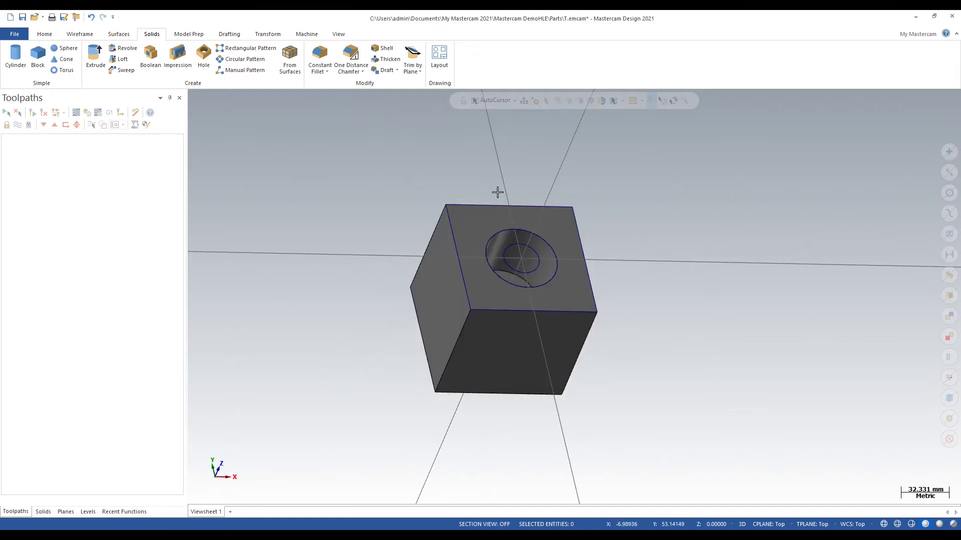
scroll(500, 172, down, 2)
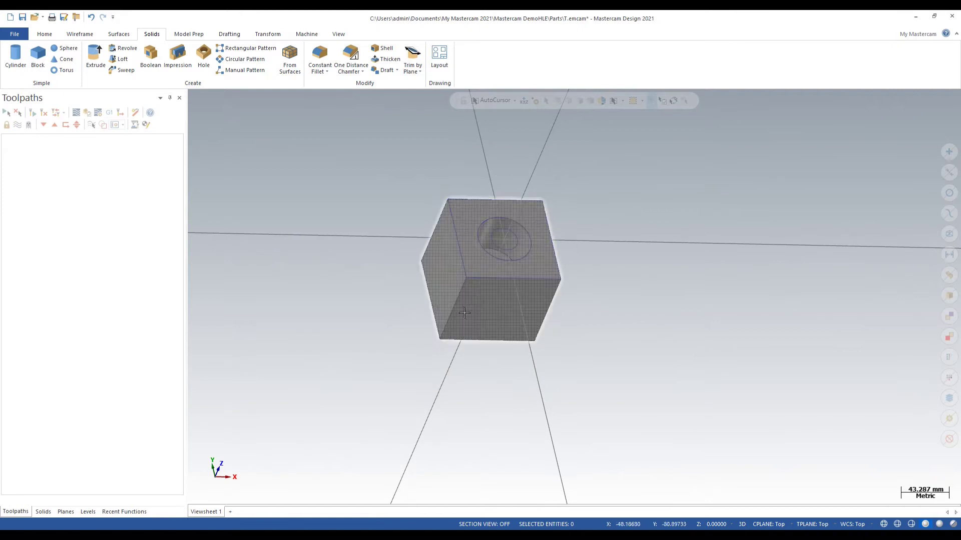
mouse_move(504, 277)
middle_down()
mouse_move(457, 349)
mouse_move(515, 332)
mouse_move(535, 308)
middle_up()
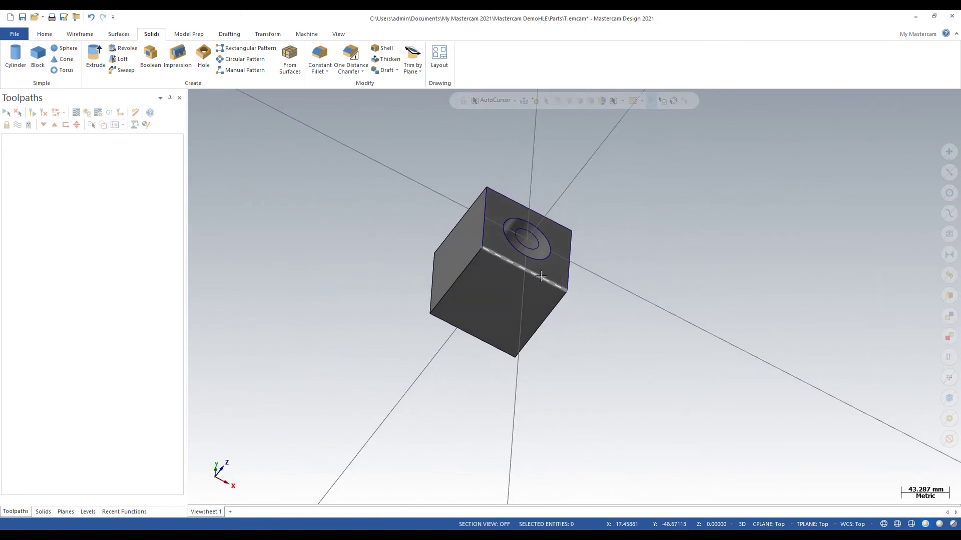
key(alt+1)
scroll(488, 171, down, 3)
scroll(558, 266, up, 4)
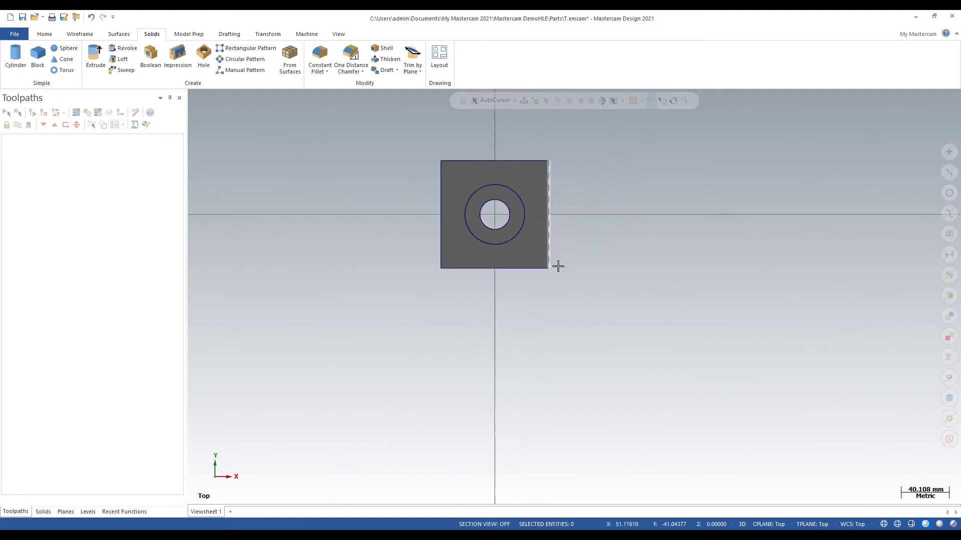
middle_drag(533, 319, 621, 269)
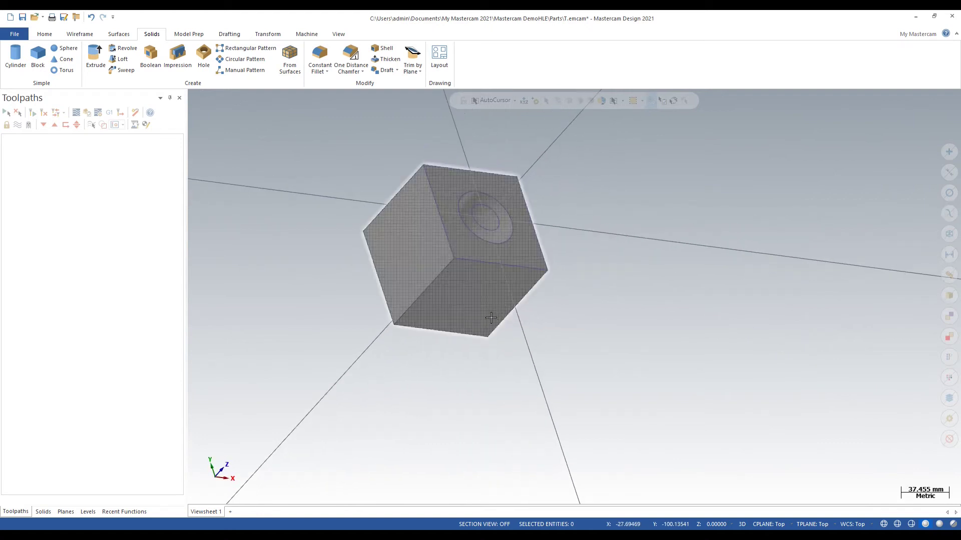
key(alt+1)
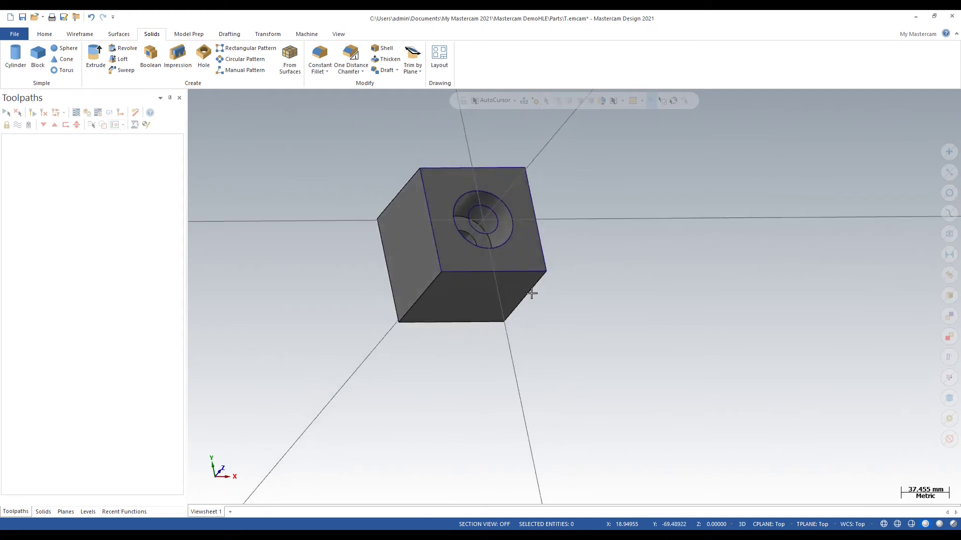
scroll(561, 359, down, 1)
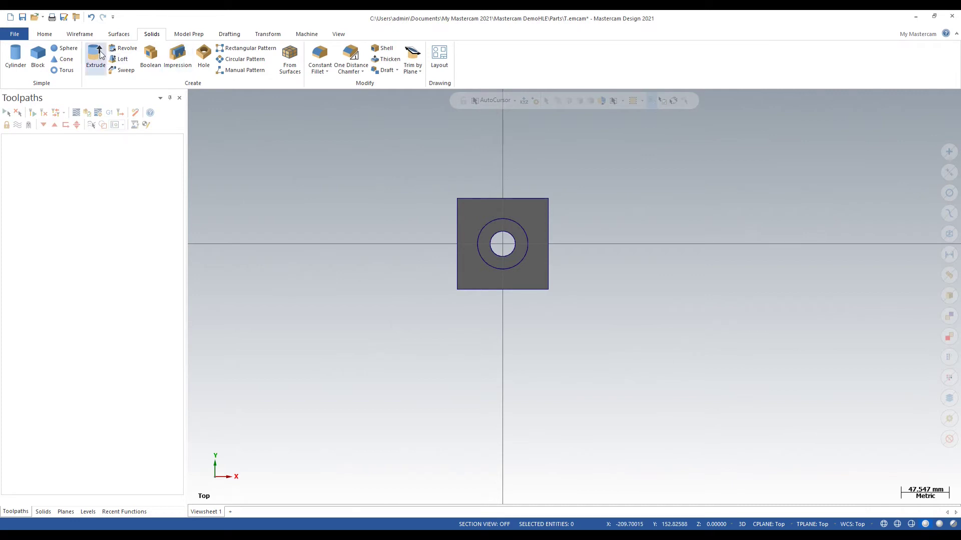
Create wireframe curves on all edges of the entire solid with Curve All Edges.
click(80, 33)
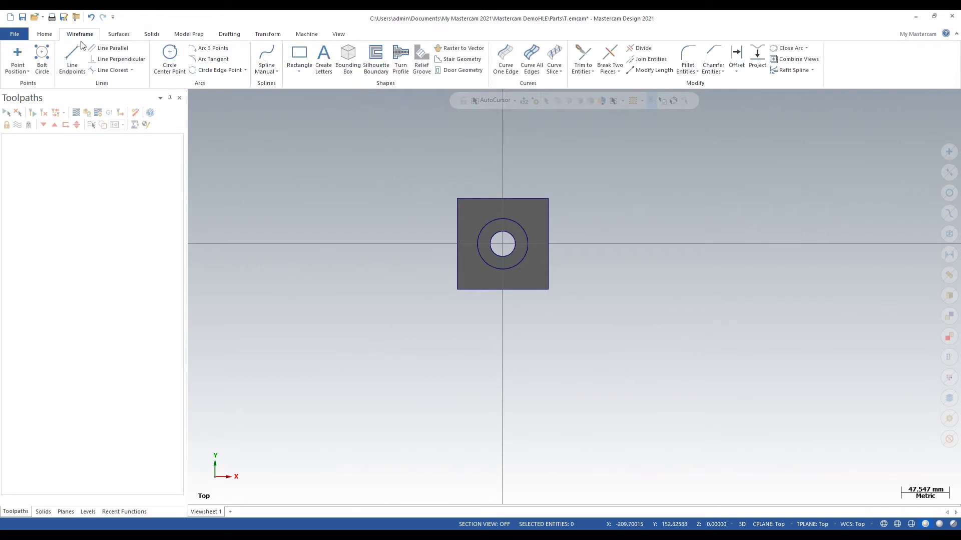
click(525, 58)
middle_drag(586, 289, 561, 228)
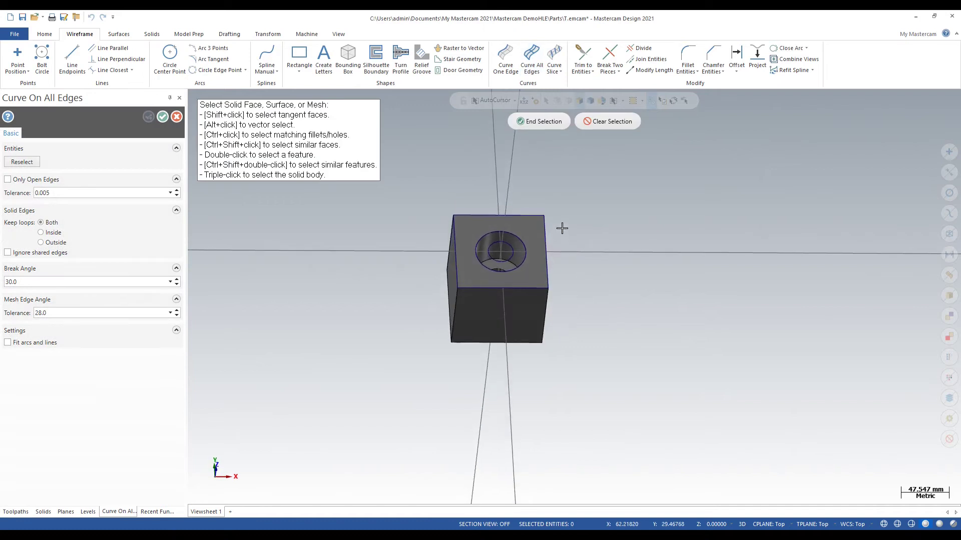
scroll(561, 228, down, 2)
drag(664, 393, 417, 187)
click(526, 124)
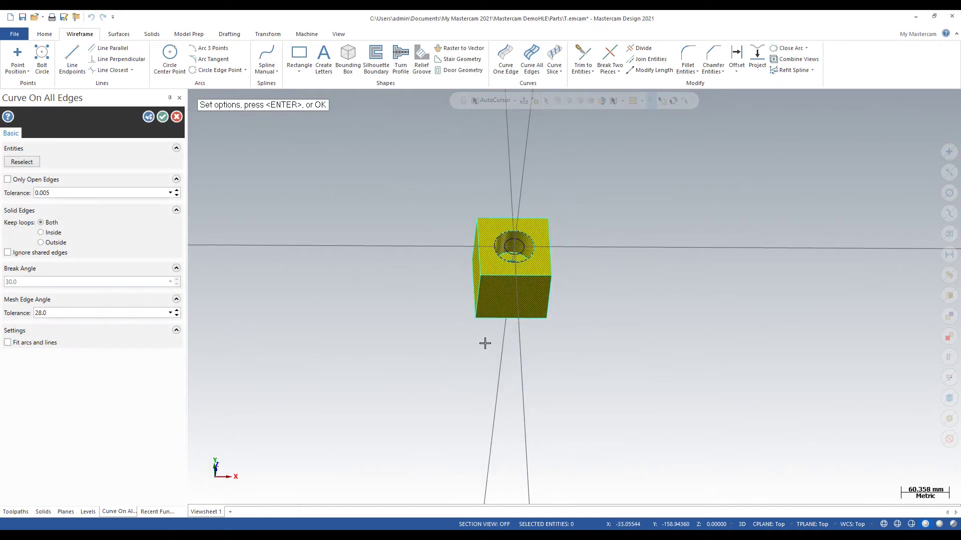
click(88, 194)
click(162, 119)
Inspect the edge curves around the cube and its stepped hole up close and in the Top view.
scroll(538, 299, up, 5)
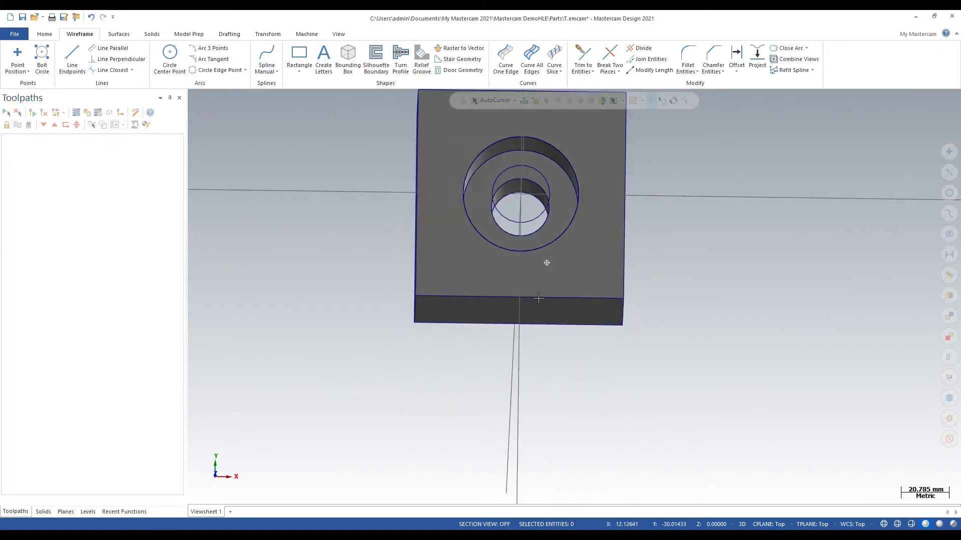
middle_drag(539, 298, 478, 283)
key(alt+1)
scroll(500, 306, down, 8)
scroll(452, 254, up, 1)
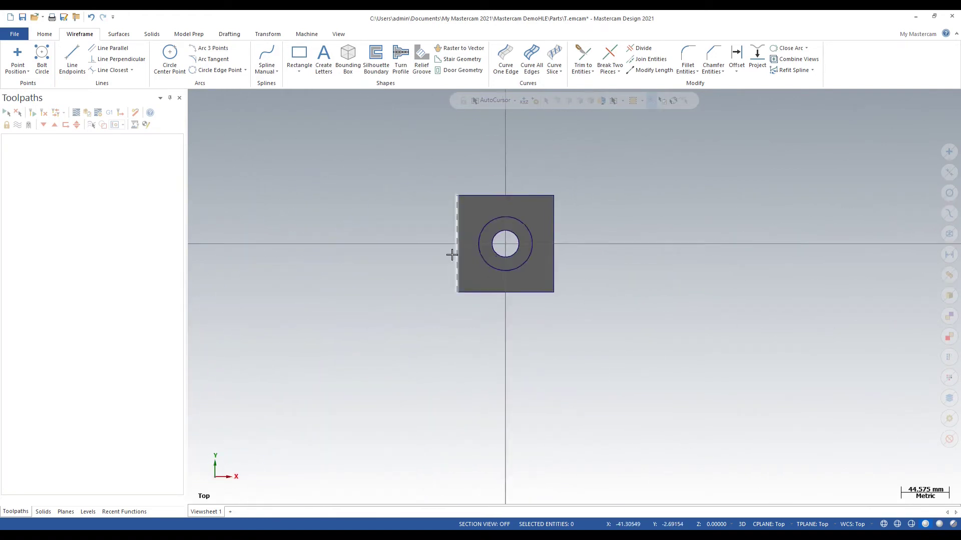
scroll(452, 255, down, 2)
scroll(677, 397, down, 1)
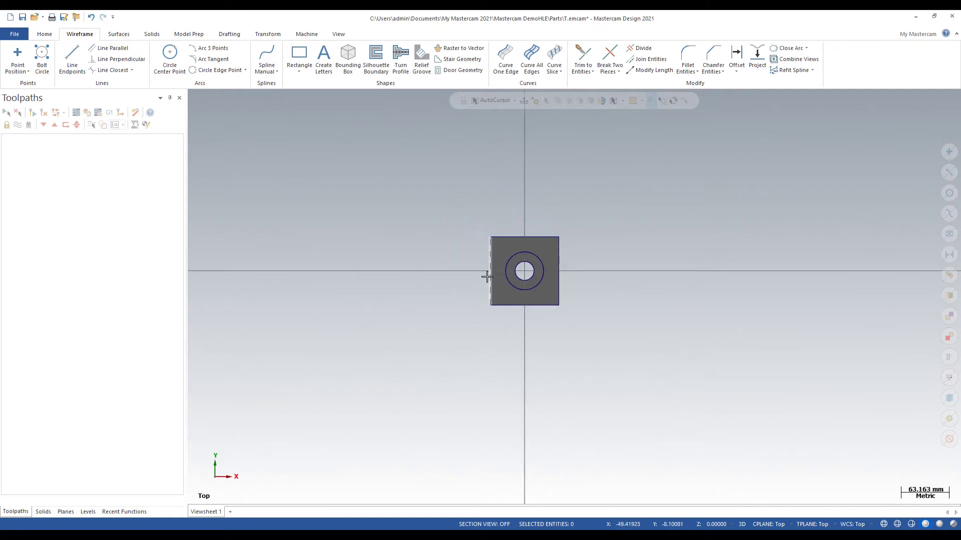
scroll(535, 265, up, 3)
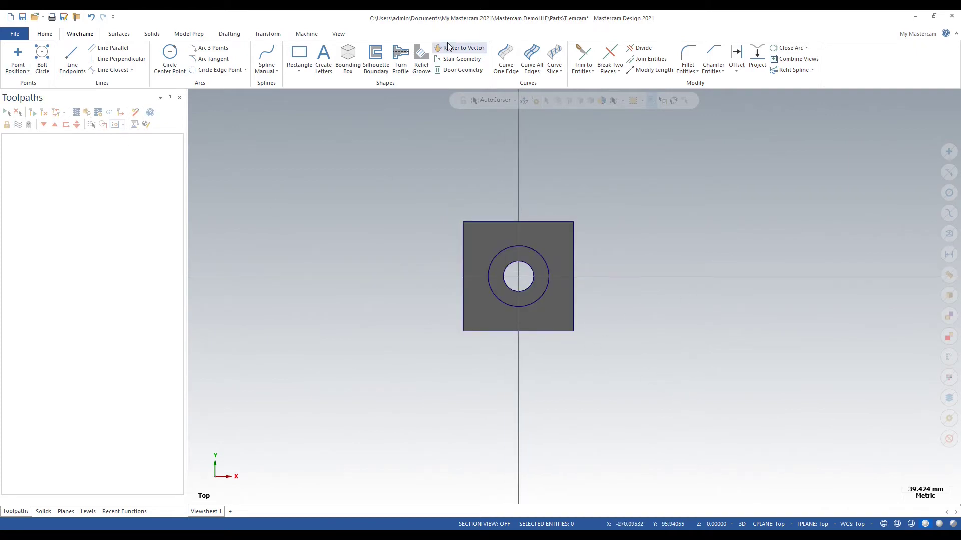
Add a machine group using the default mill machine definition.
click(306, 35)
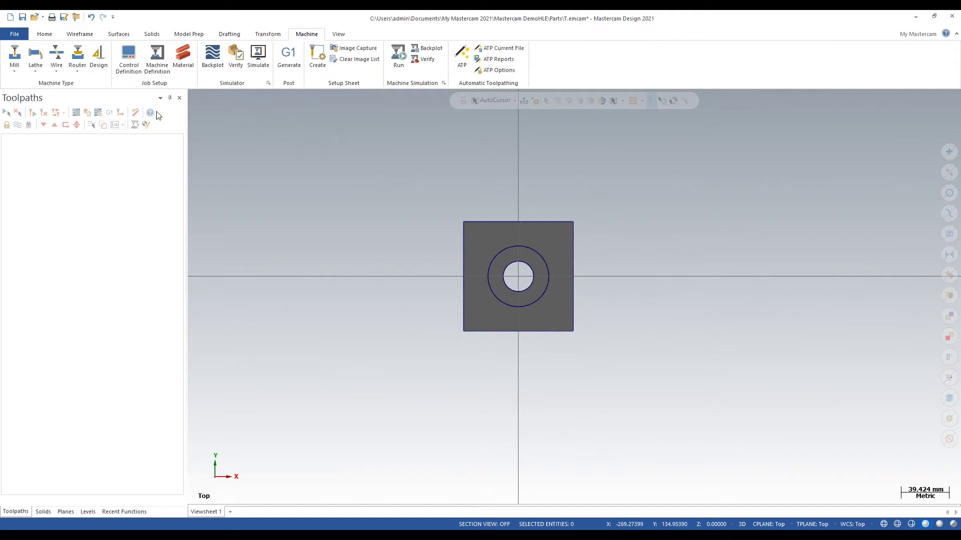
click(16, 67)
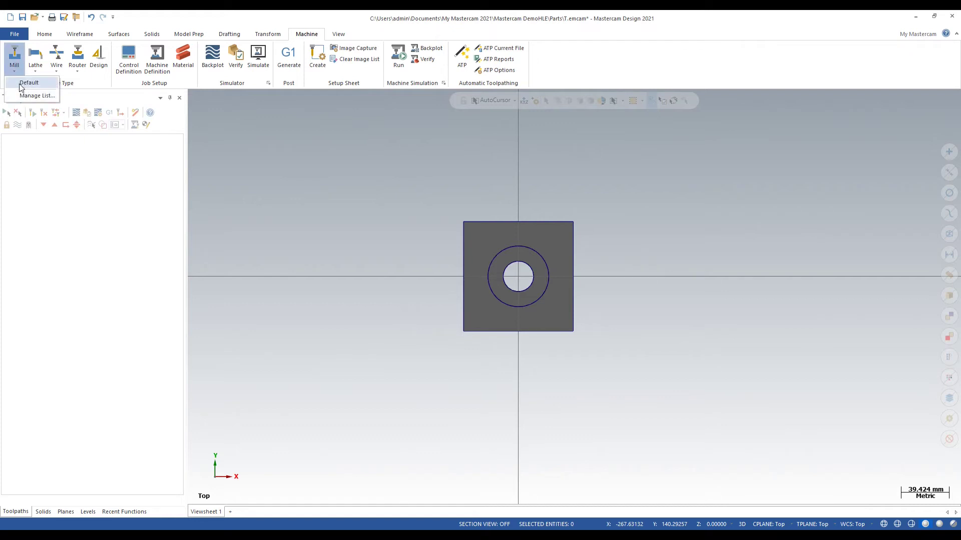
click(13, 52)
click(16, 54)
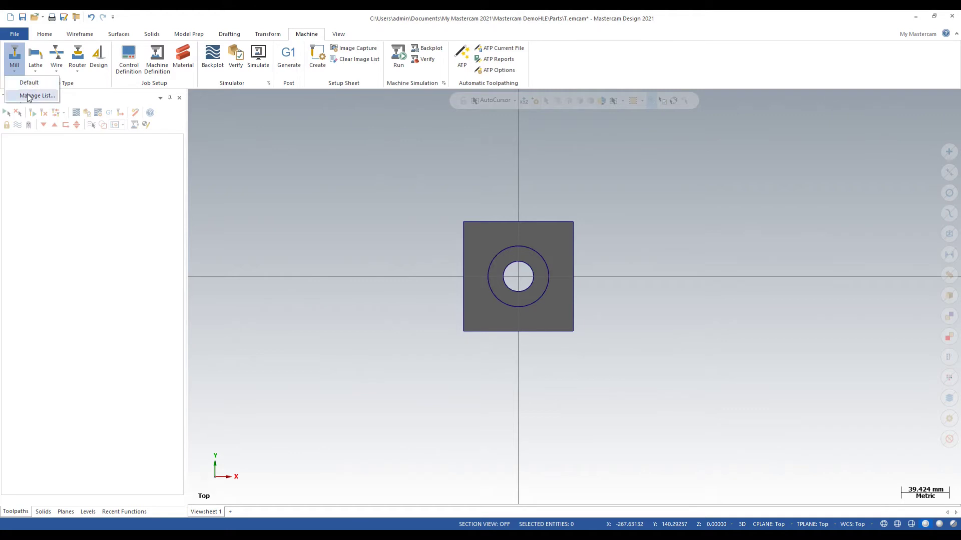
click(33, 86)
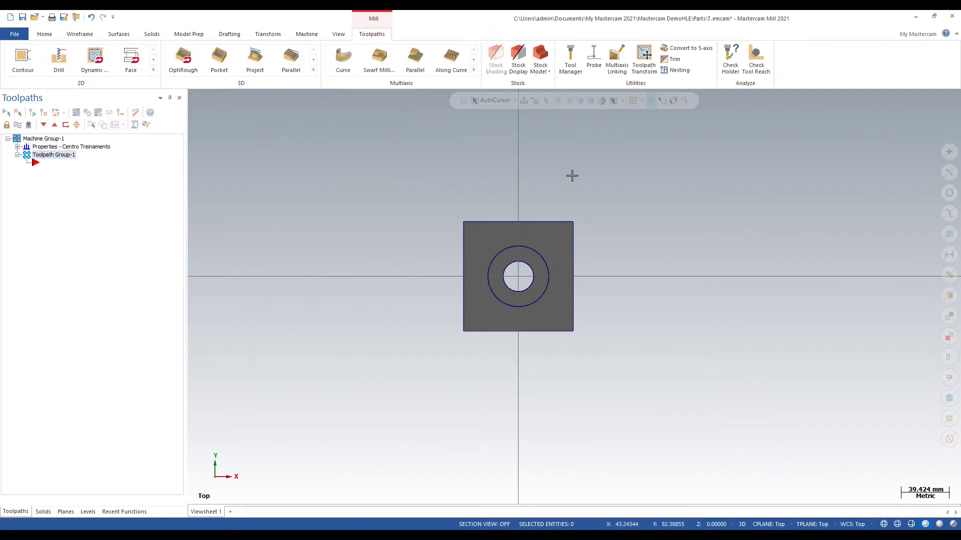
Define the machine group's rectangular stock as 95 mm in X, 95 mm in Y and 100 mm in Z.
click(17, 147)
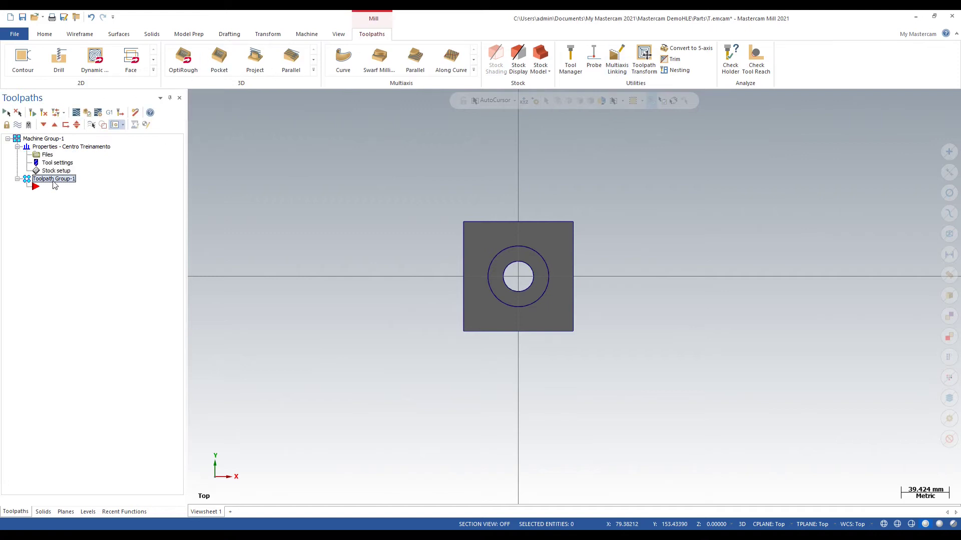
click(57, 148)
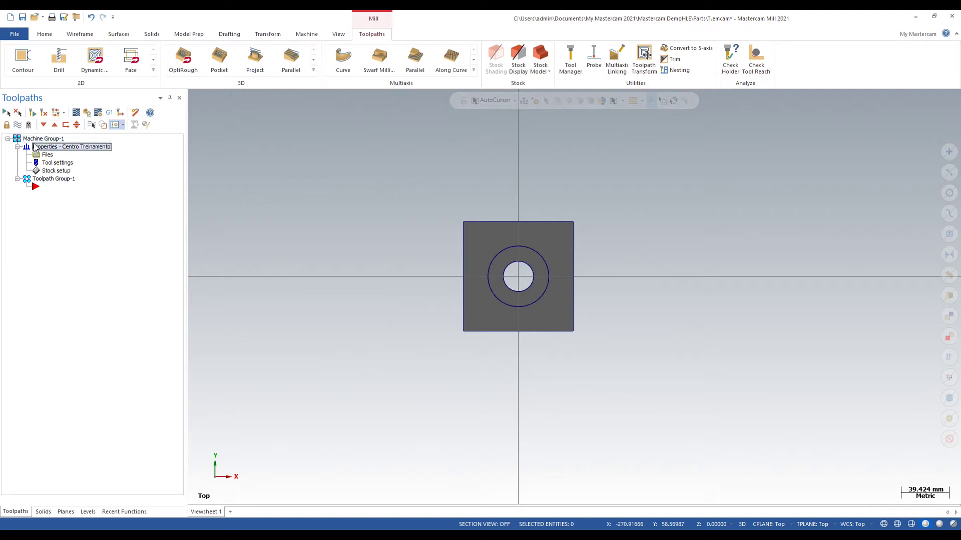
mouse_move(563, 300)
middle_down()
mouse_move(564, 354)
mouse_move(596, 347)
mouse_move(629, 367)
mouse_move(546, 305)
middle_up()
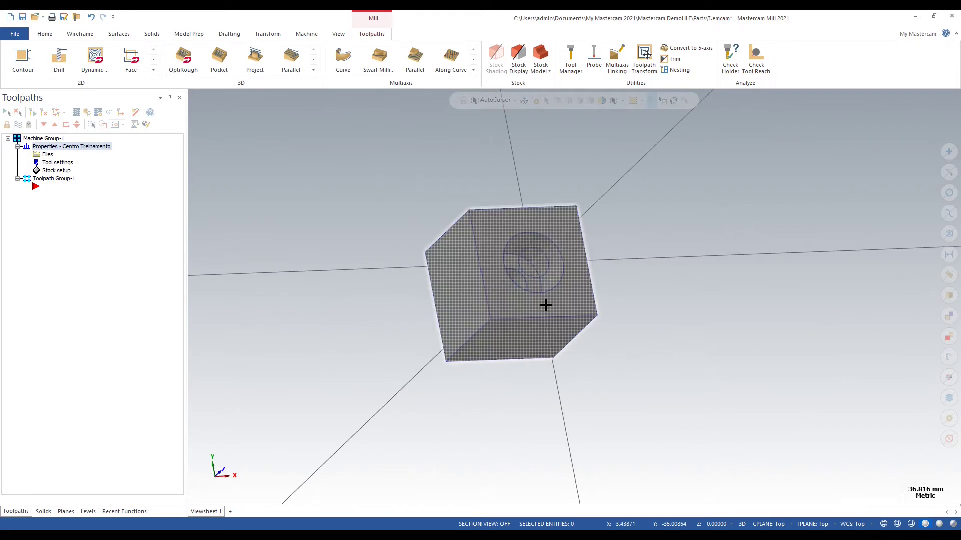
key(alt+1)
click(50, 171)
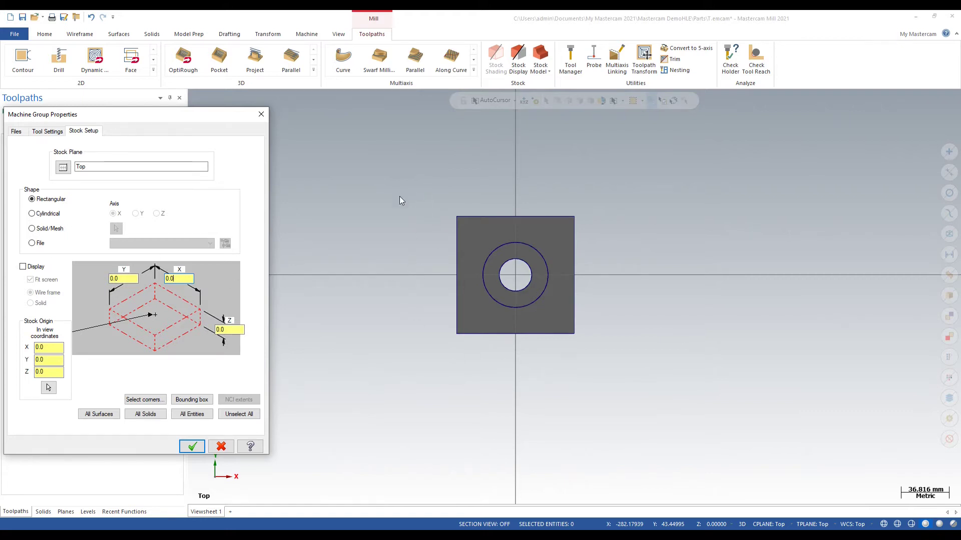
double_click(182, 279)
text(90)
key(Tab)
key(Tab)
text(90)
key(Tab)
key(Tab)
key(BackSpace)
drag(183, 278, 120, 275)
text(9)
key(Tab)
text(9)
click(186, 282)
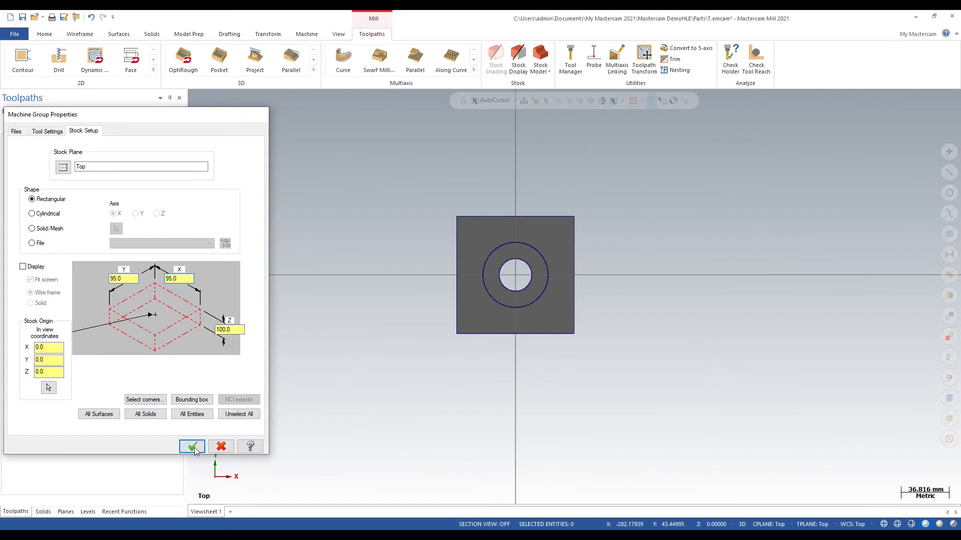
click(192, 446)
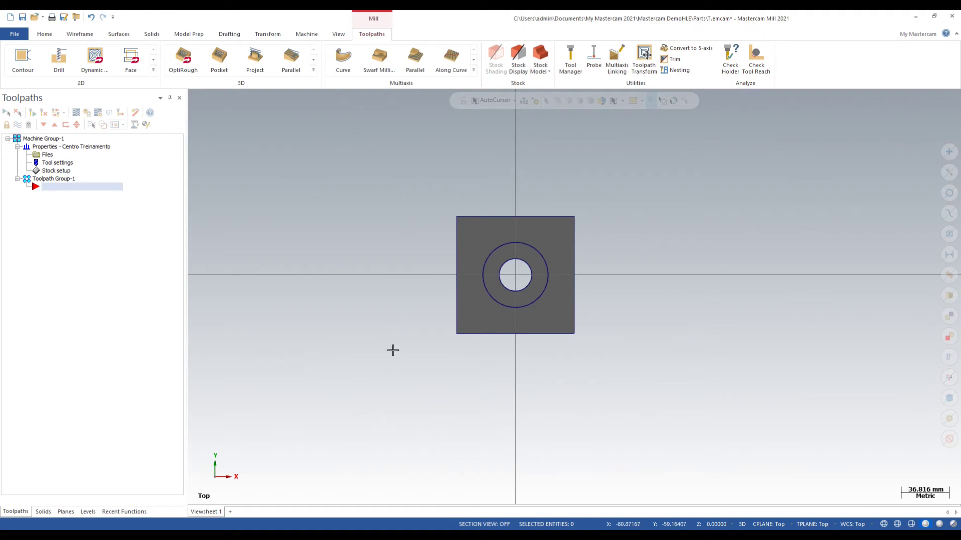
Turn on the wireframe stock display with Fit screen and check the stock around the cube in tilted, Front and Top views.
click(52, 171)
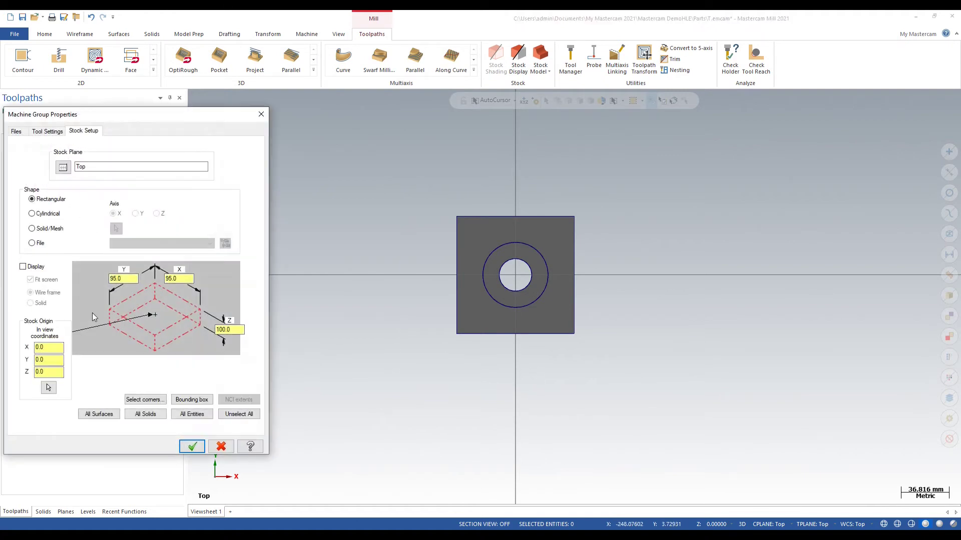
click(23, 266)
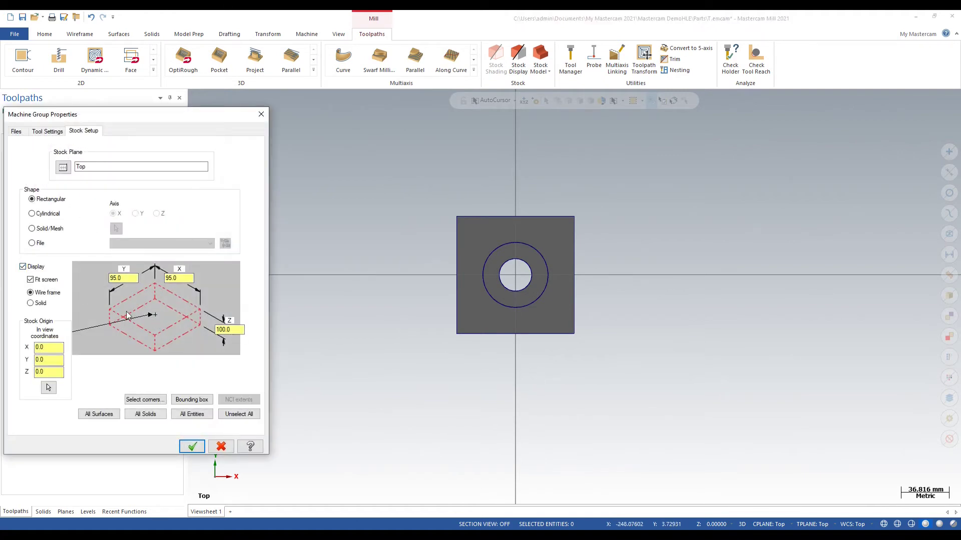
click(191, 446)
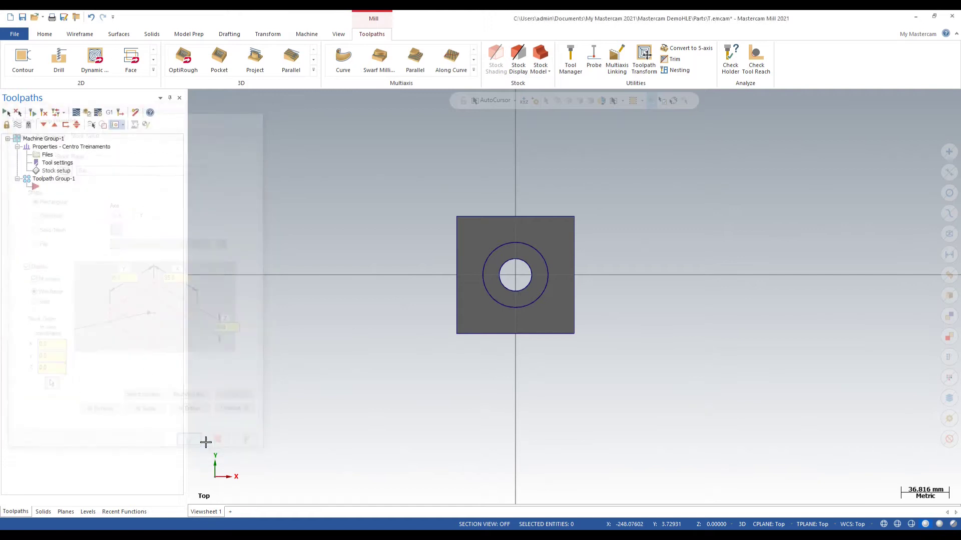
middle_drag(618, 336, 635, 270)
middle_drag(446, 282, 440, 196)
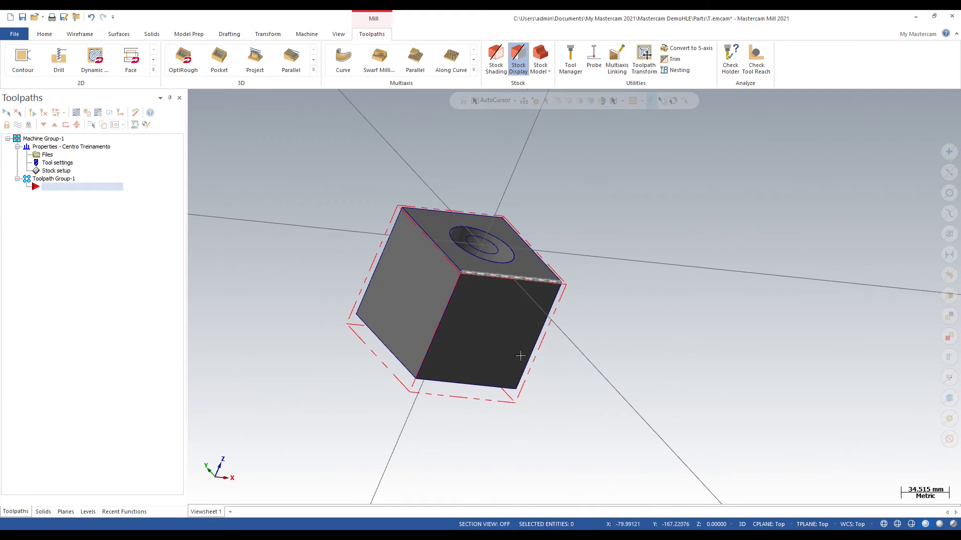
key(alt+2)
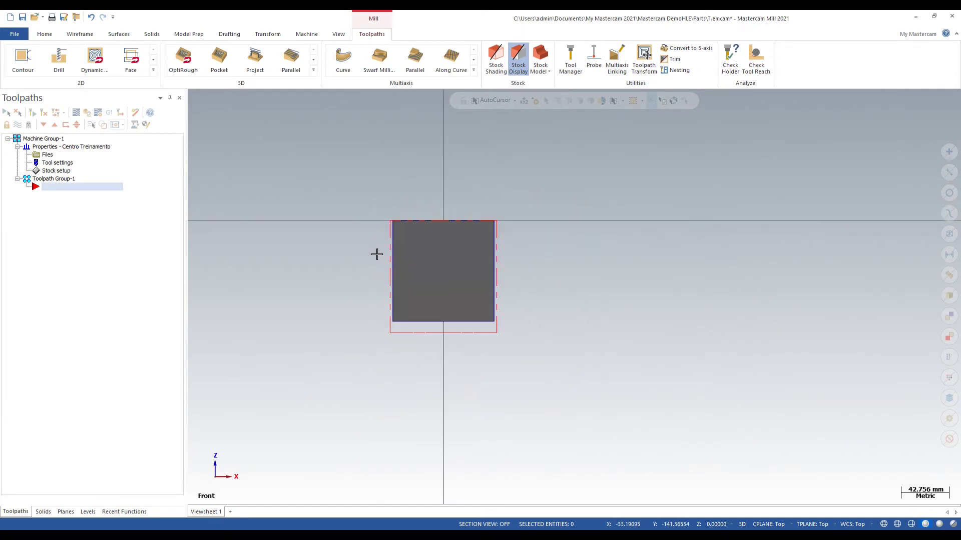
key(alt+1)
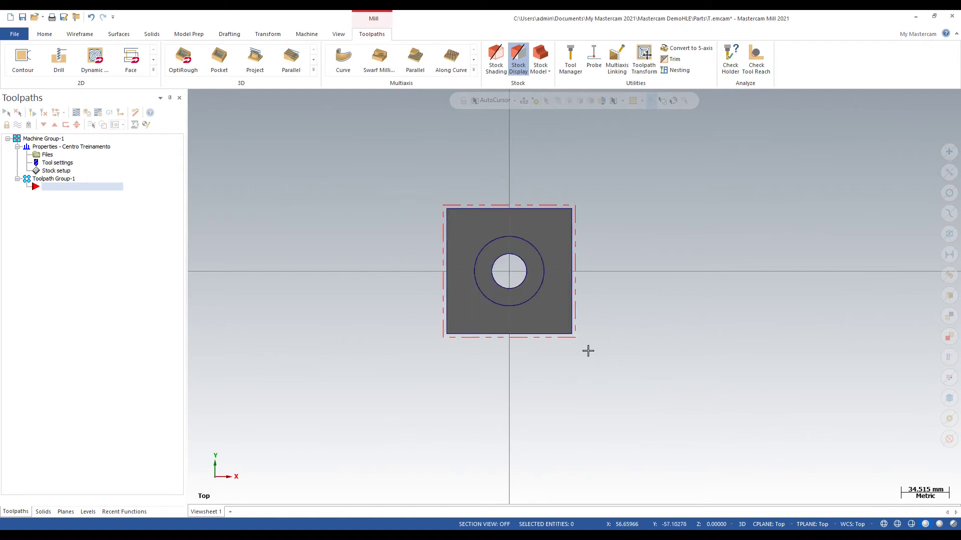
middle_drag(587, 350, 617, 324)
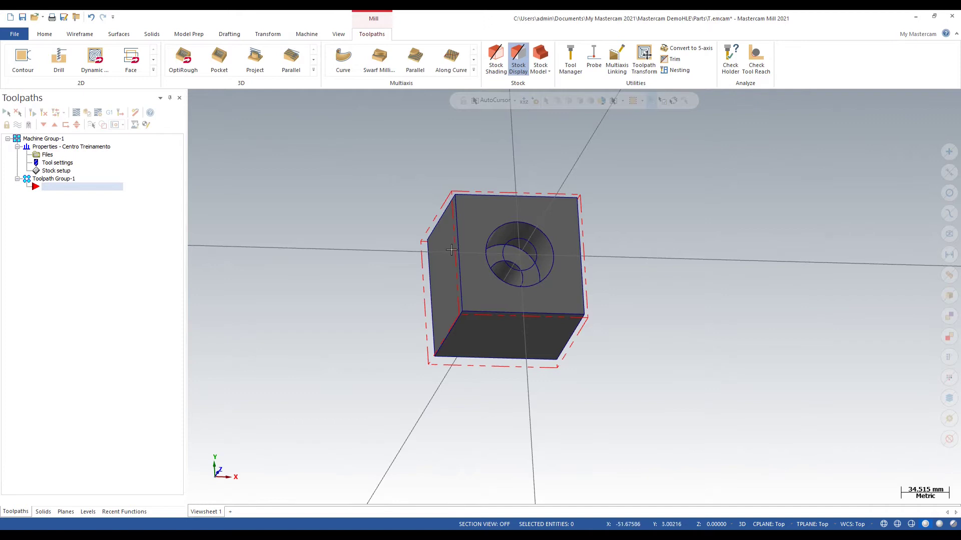
key(alt+1)
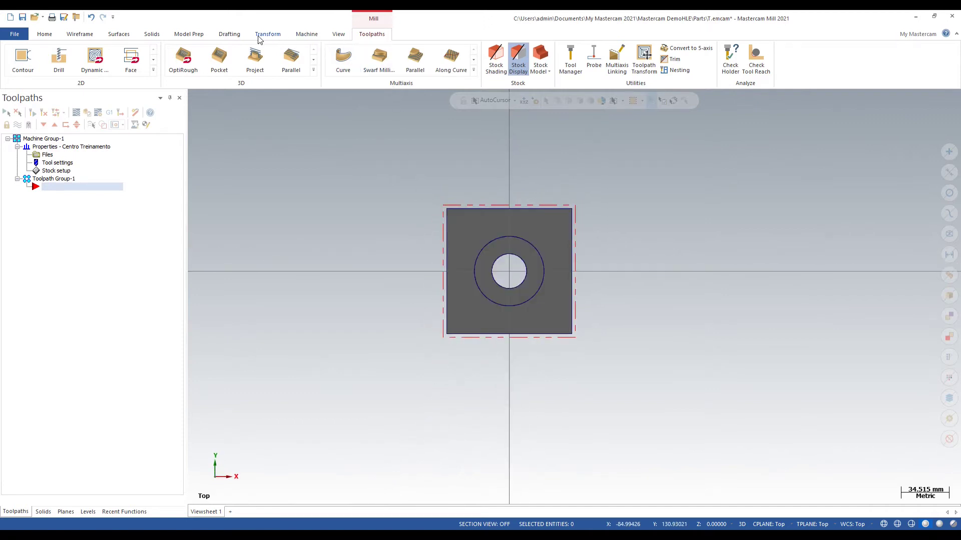
Review the available 2D, 3D and multiaxis mill toolpath types and compare them with the cube and its stock outline.
click(306, 34)
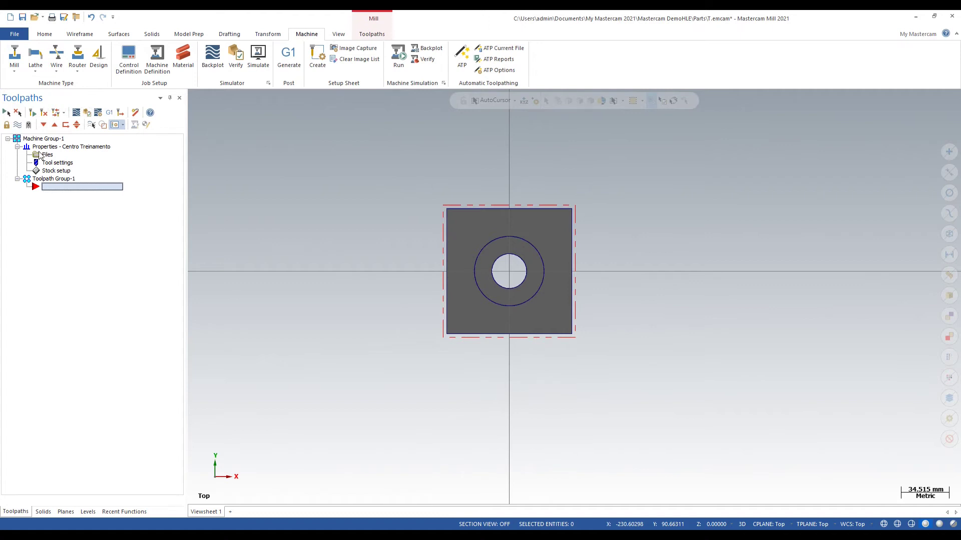
click(362, 34)
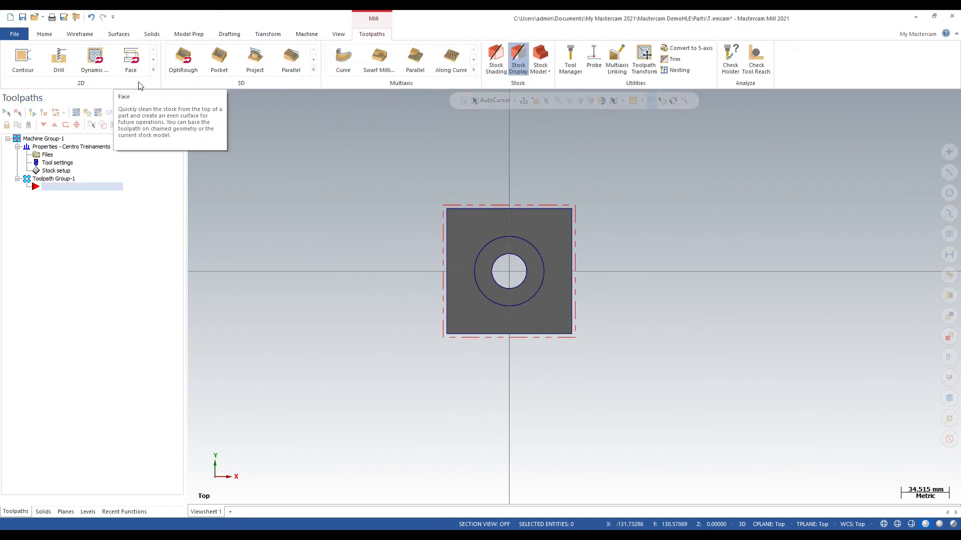
click(153, 70)
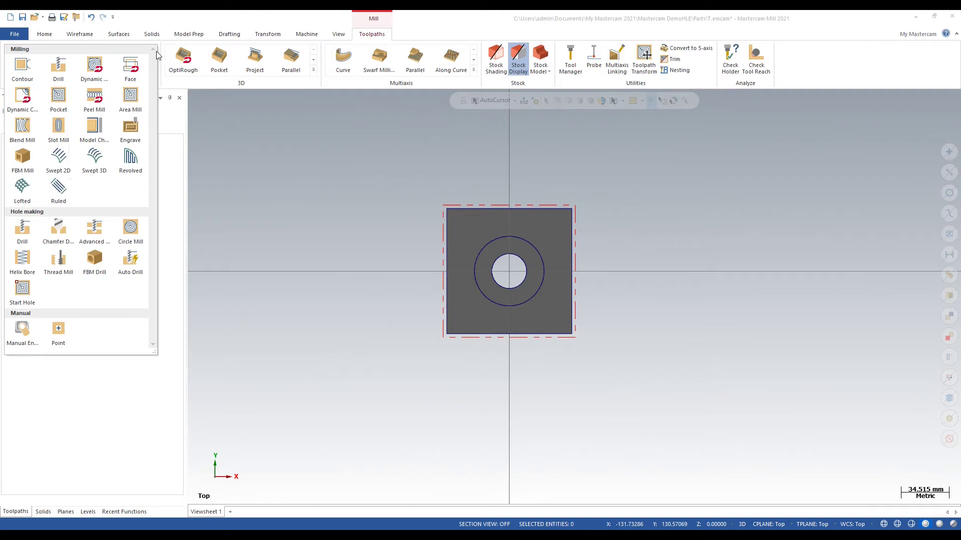
click(176, 97)
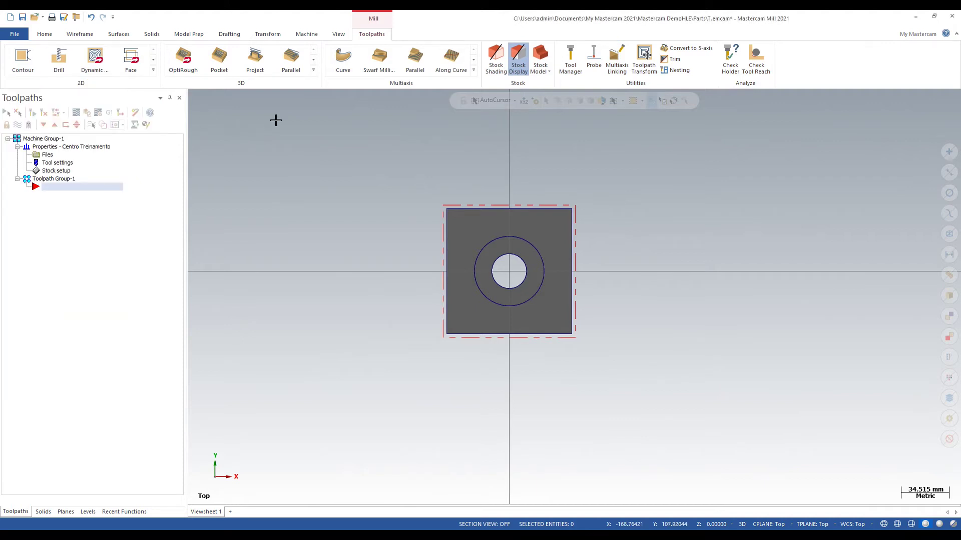
click(313, 69)
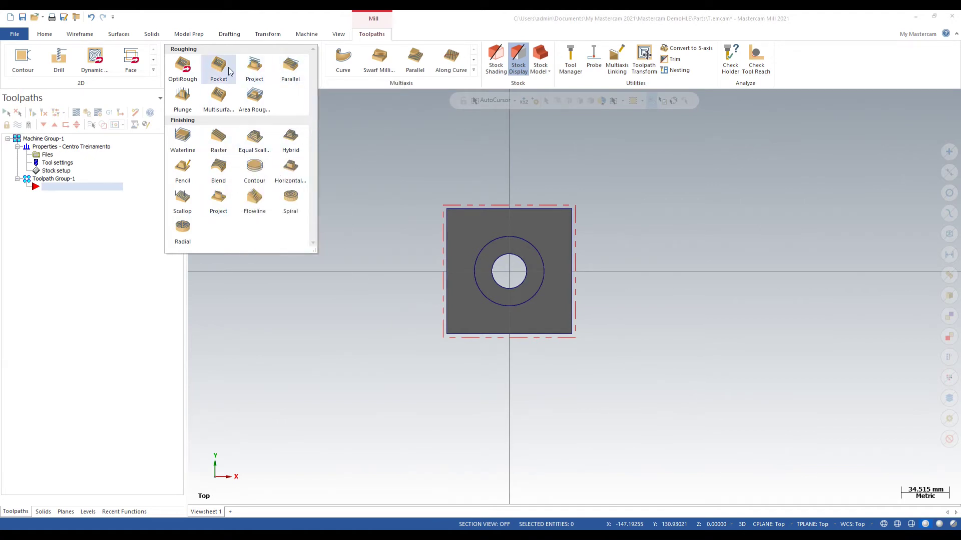
click(154, 69)
click(153, 70)
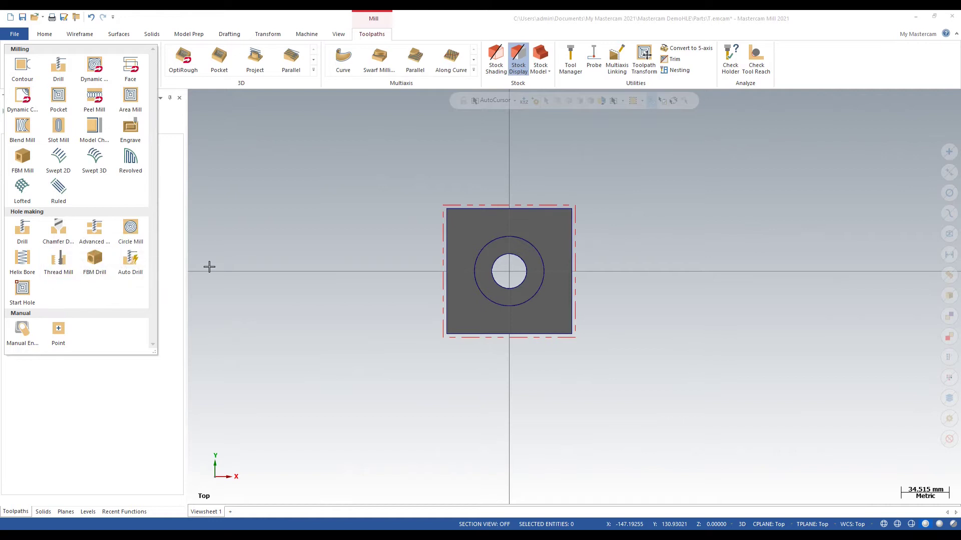
click(313, 70)
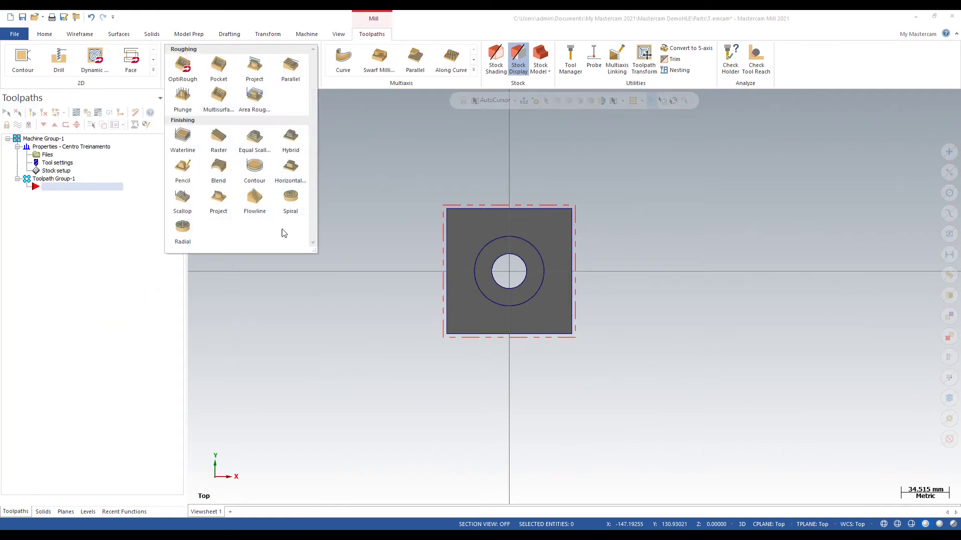
click(359, 176)
click(473, 70)
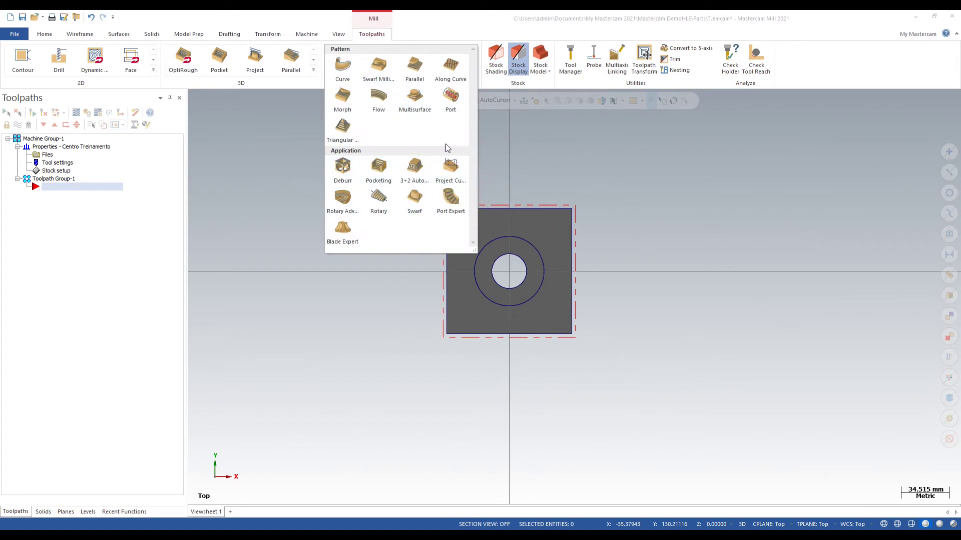
click(283, 232)
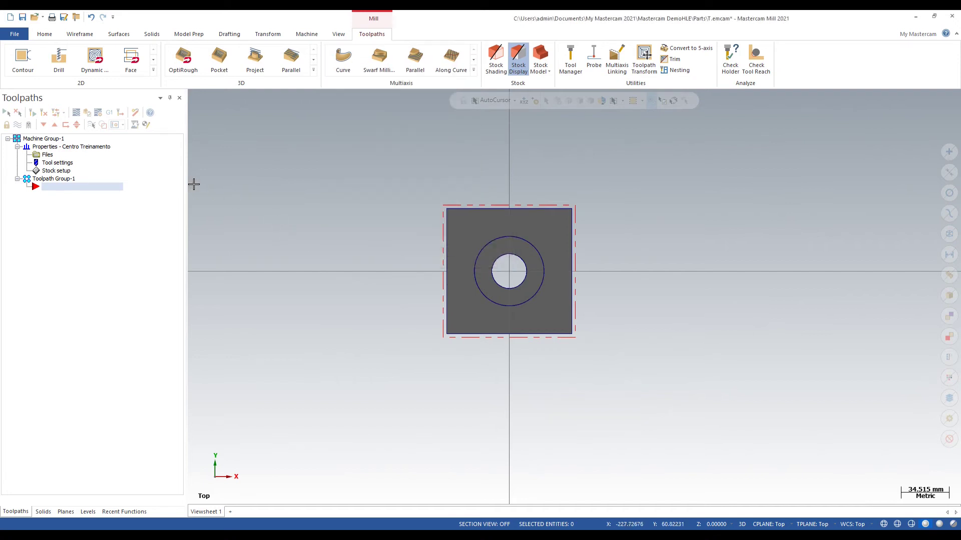
scroll(626, 292, up, 2)
middle_drag(596, 296, 590, 210)
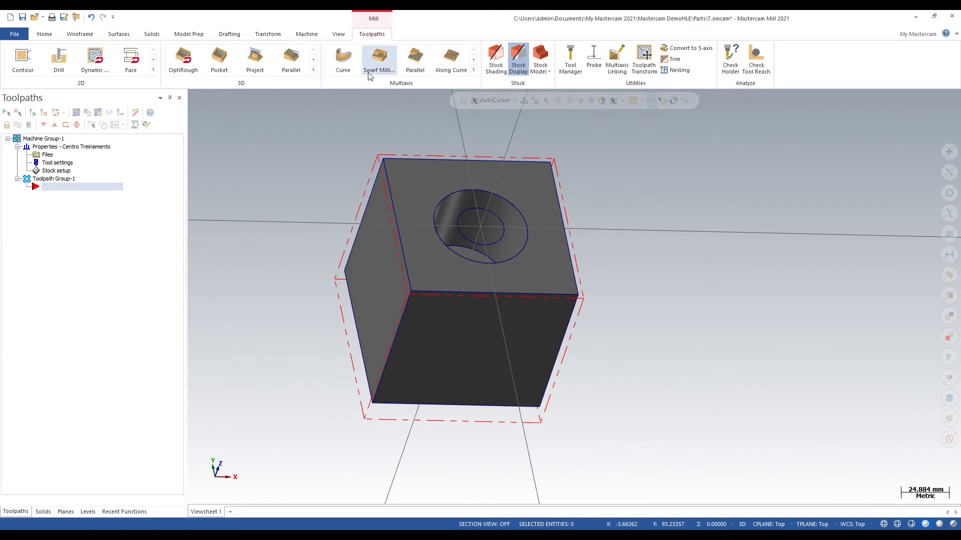
click(153, 70)
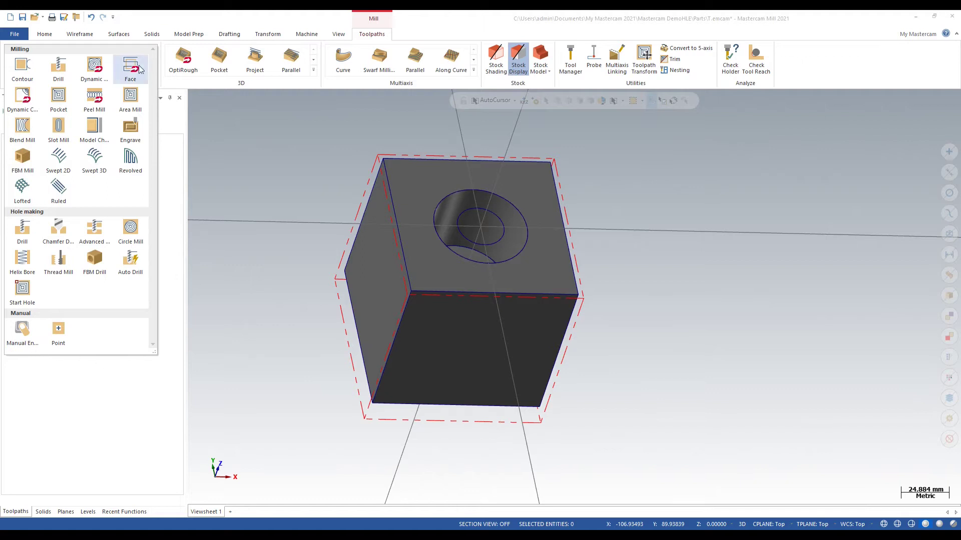
click(250, 297)
key(alt+1)
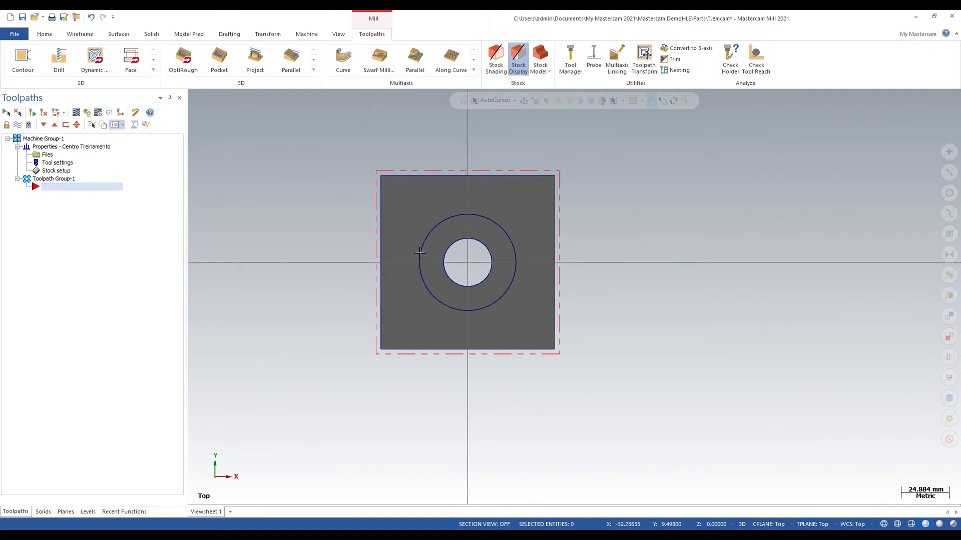
click(130, 59)
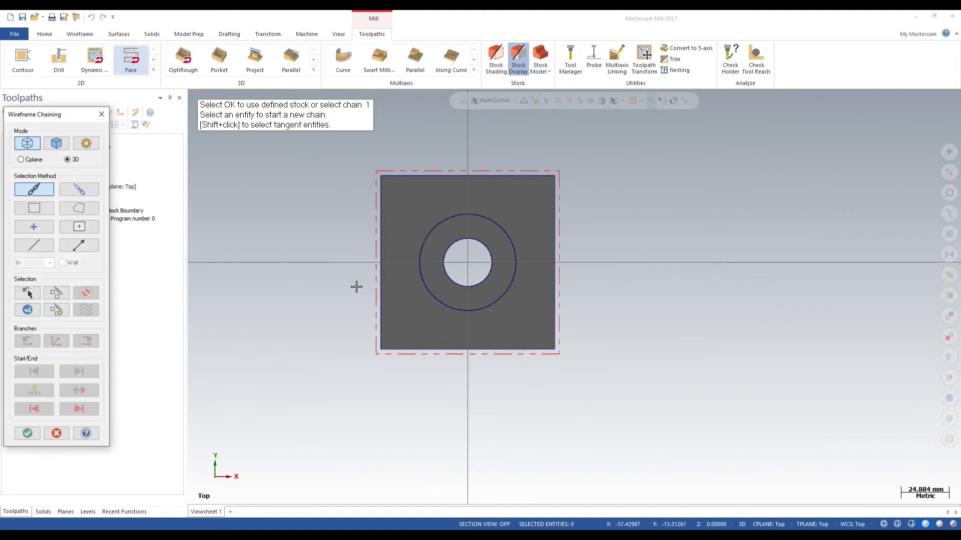
middle_drag(312, 319, 346, 270)
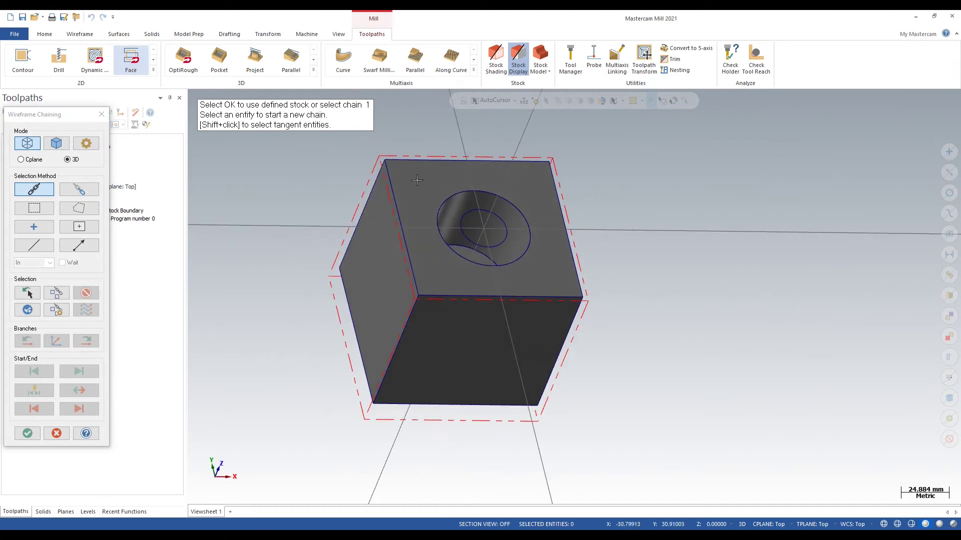
click(31, 434)
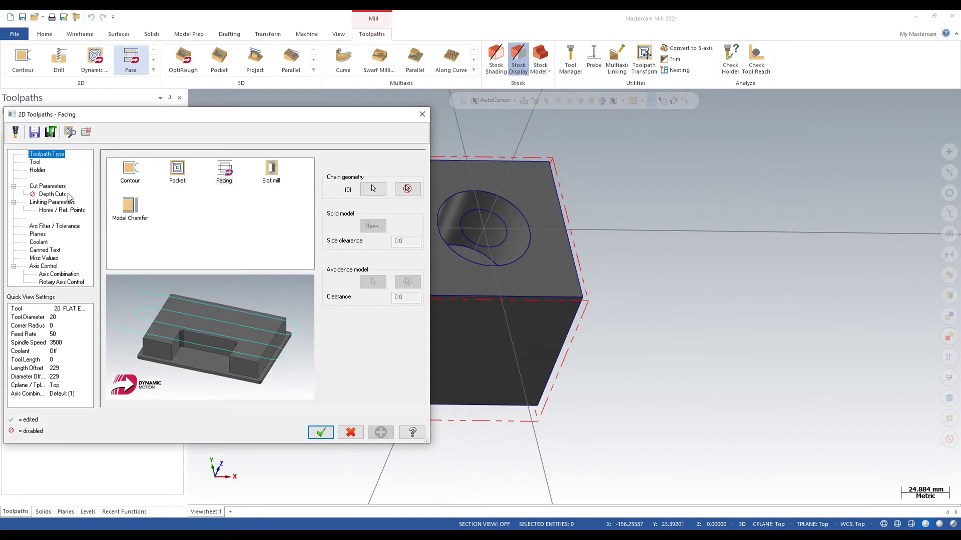
click(35, 162)
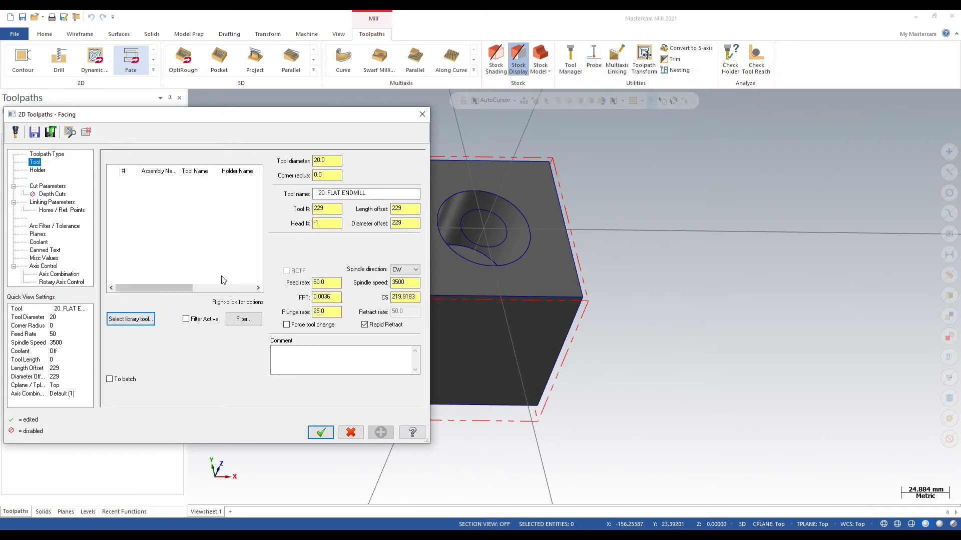
click(422, 115)
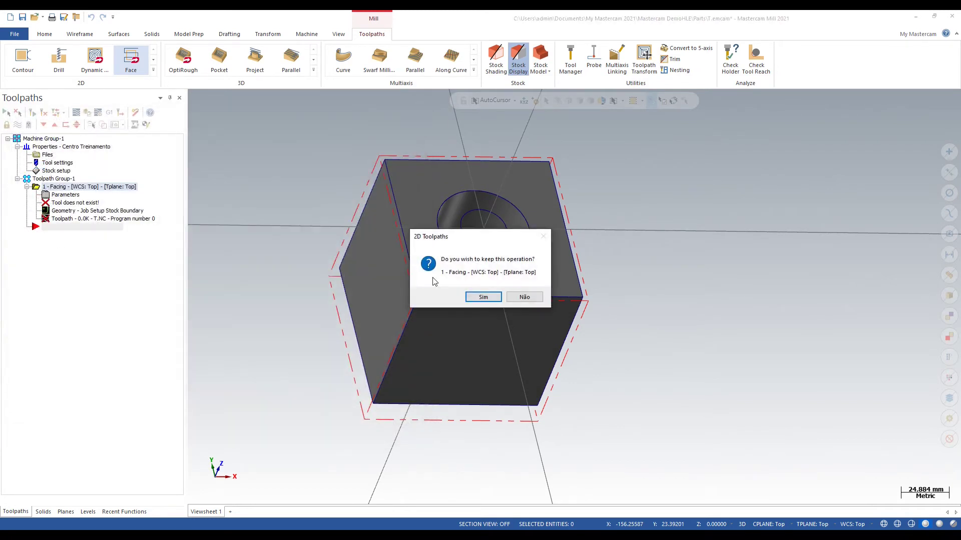
click(524, 297)
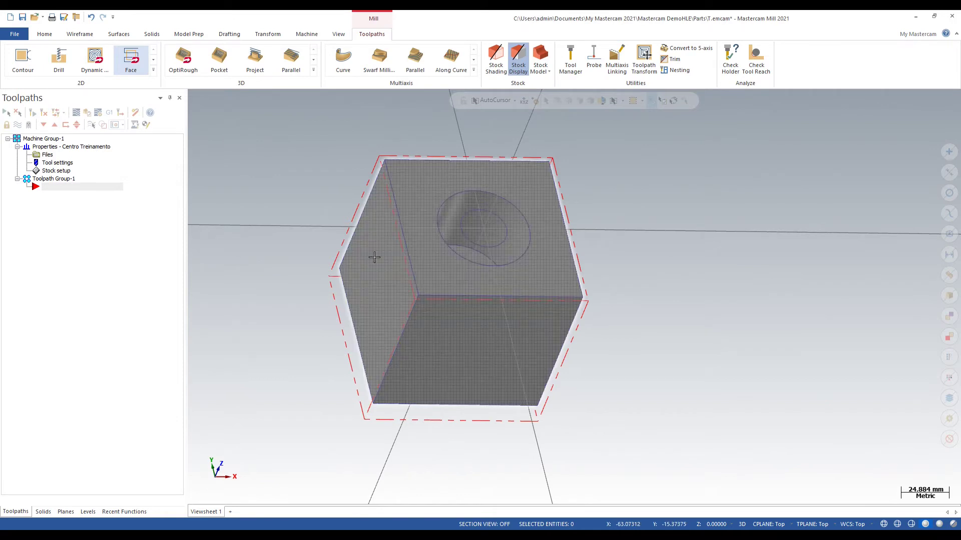
mouse_move(703, 240)
middle_down()
mouse_move(650, 227)
mouse_move(656, 270)
middle_up()
middle_drag(369, 240, 434, 203)
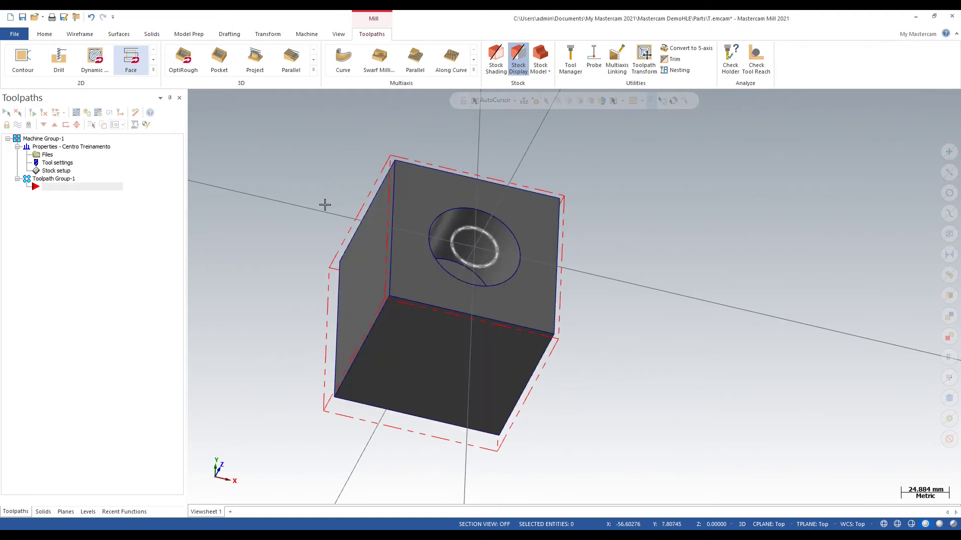
key(alt+1)
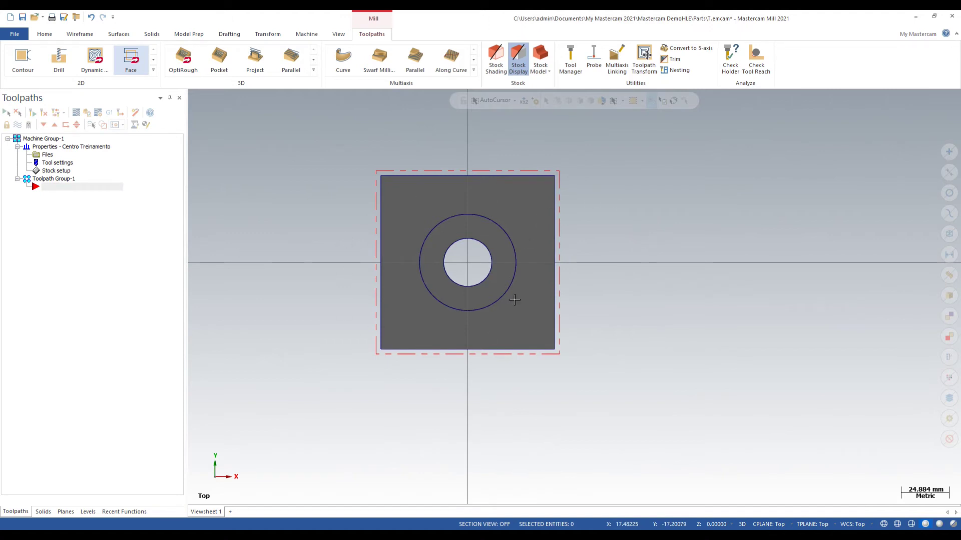
middle_drag(515, 300, 581, 212)
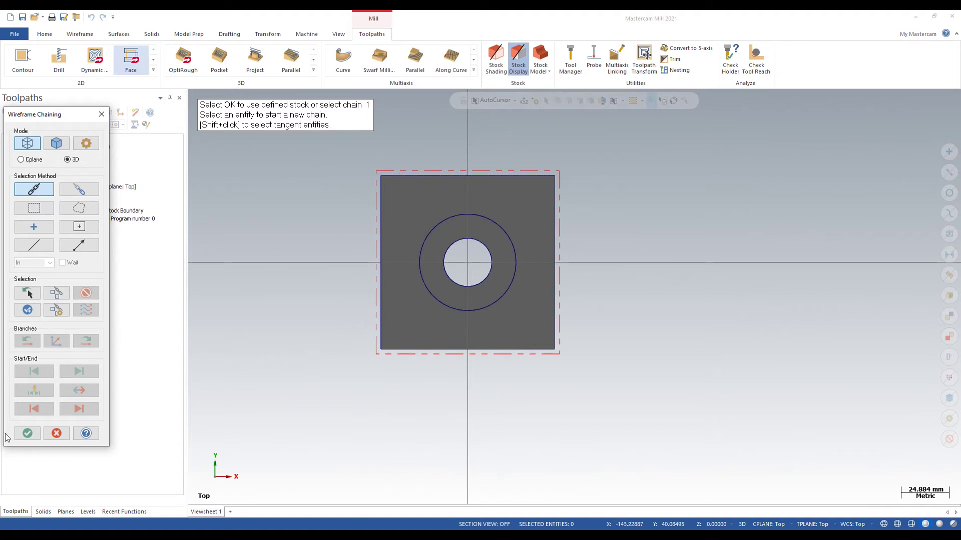
Accept the defined stock as the facing boundary and browse the metric mill tool library for a facing tool.
click(24, 438)
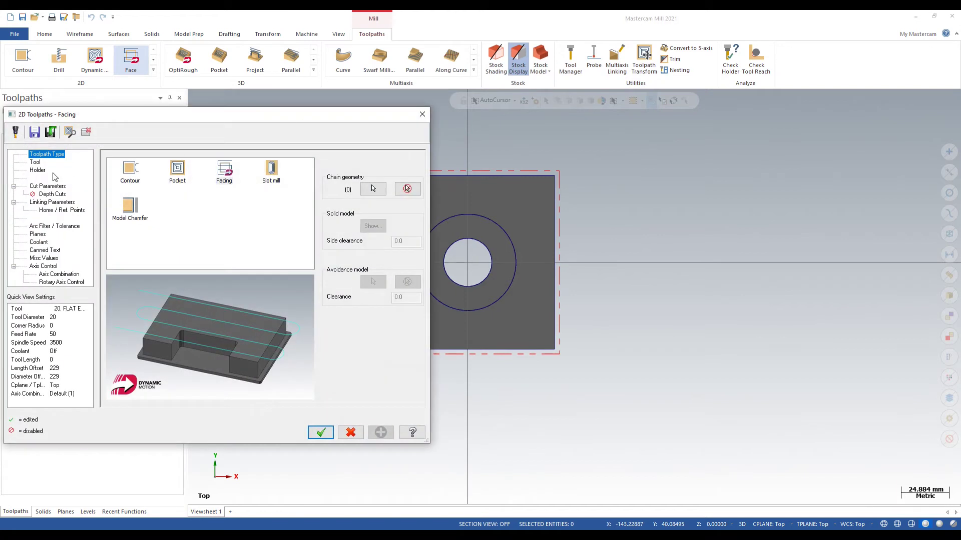
click(35, 163)
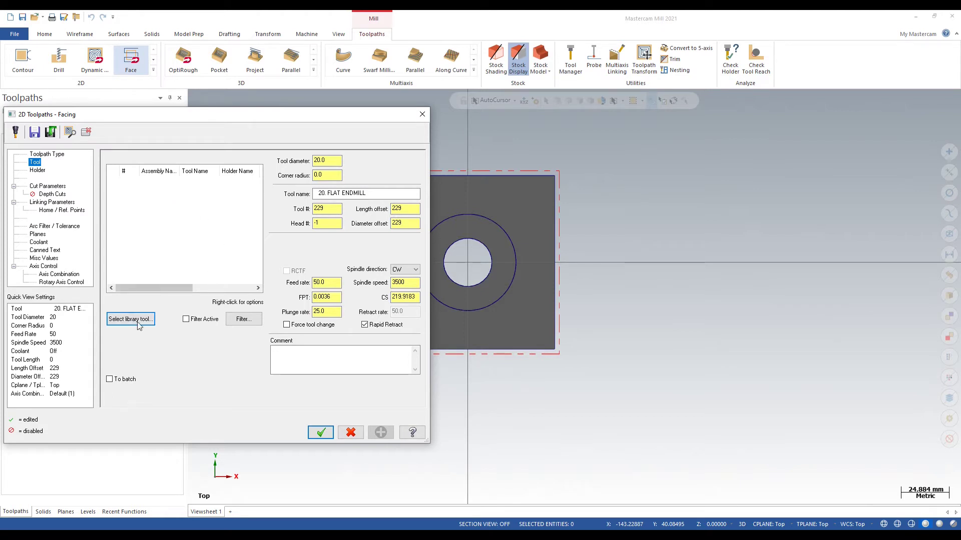
click(122, 318)
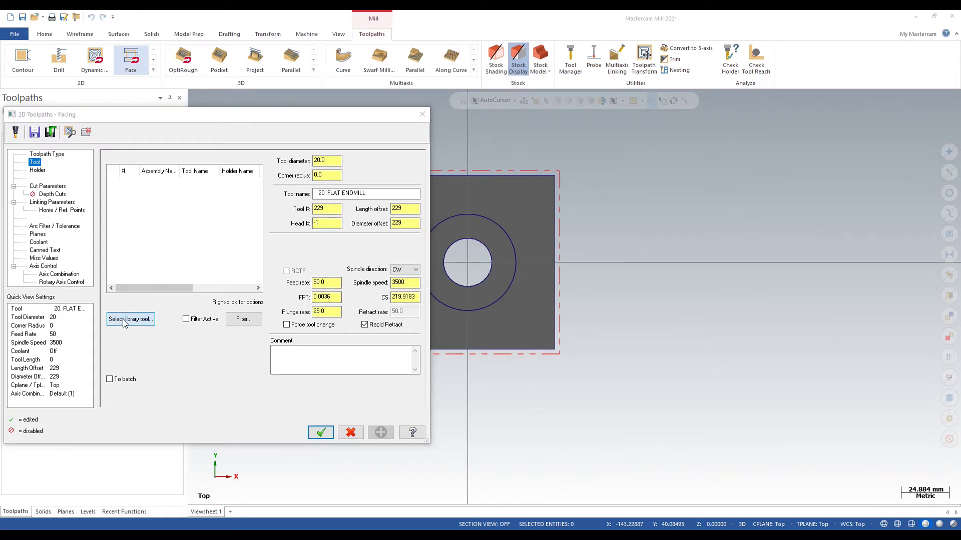
scroll(193, 243, down, 9)
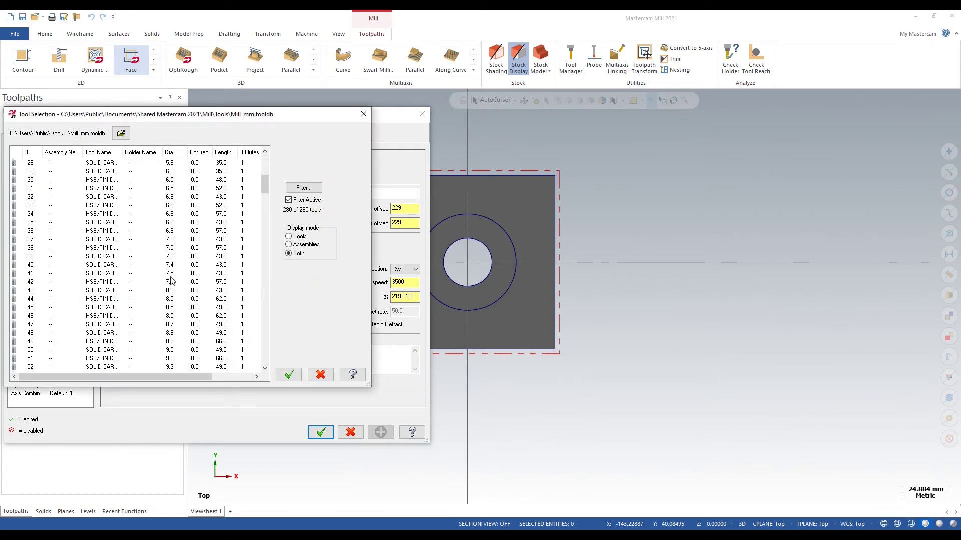
scroll(160, 315, down, 2)
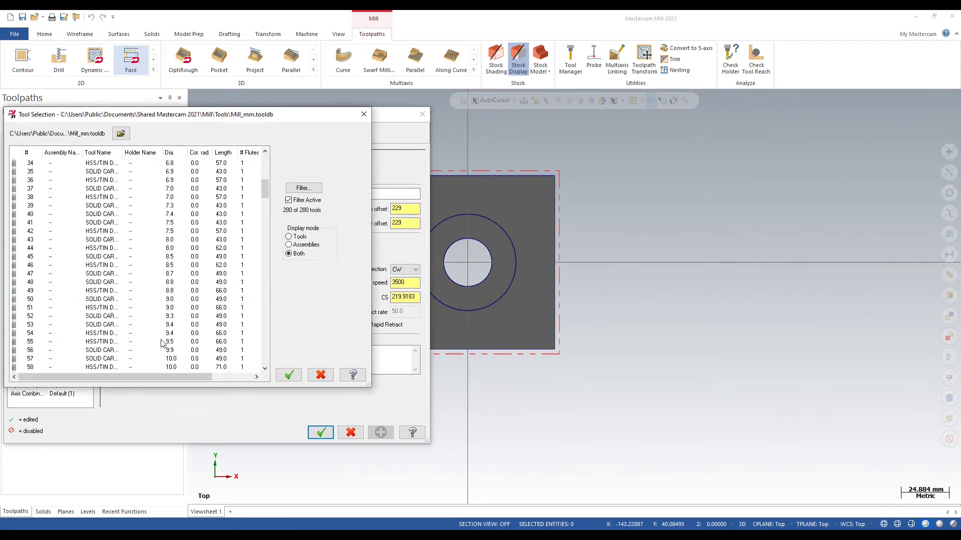
scroll(145, 343, up, 10)
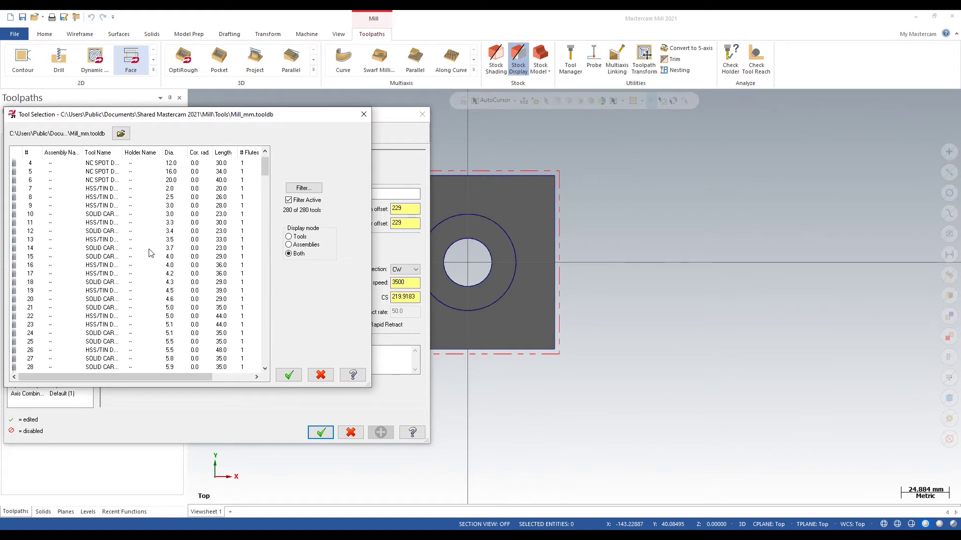
scroll(173, 243, down, 6)
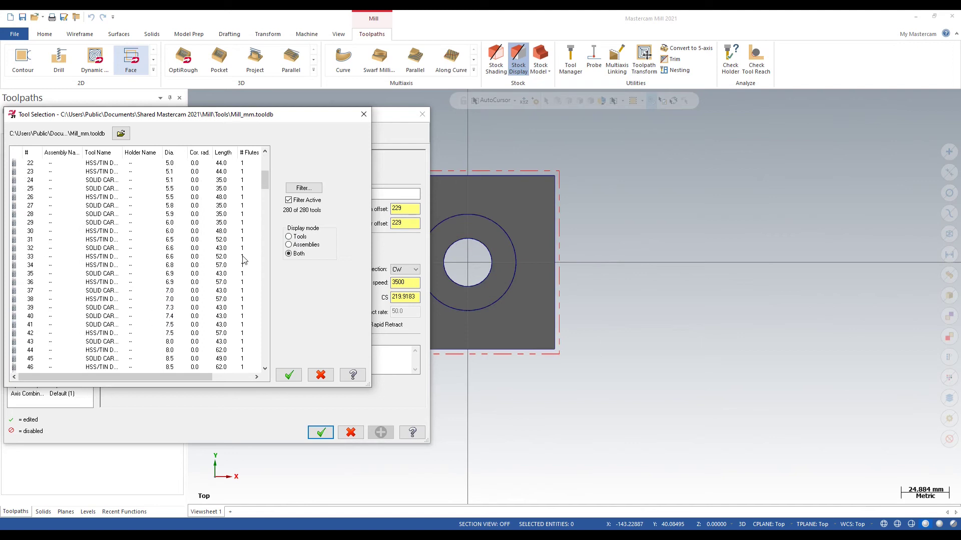
Filter the tool library to flat end mills with a diameter equal to 20 mm and choose that tool for the facing.
click(303, 188)
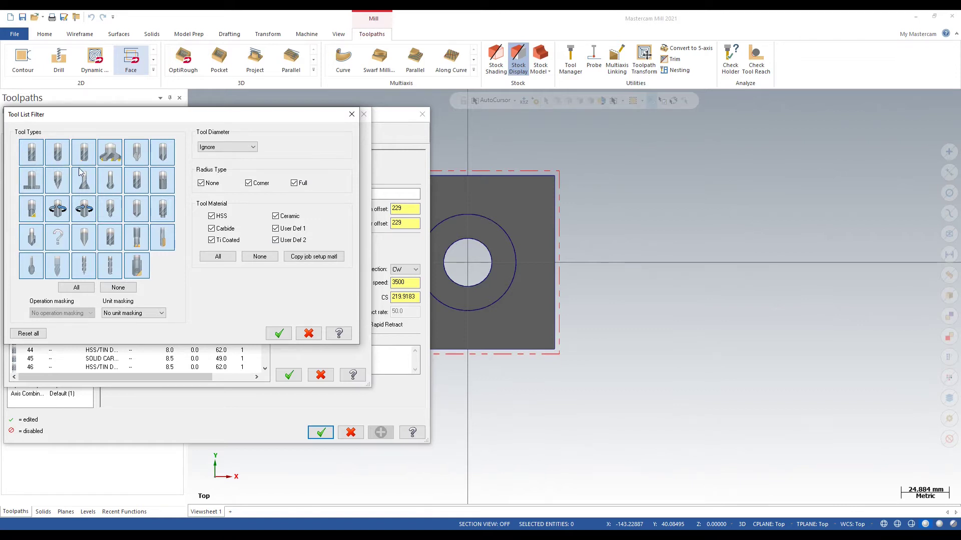
click(114, 158)
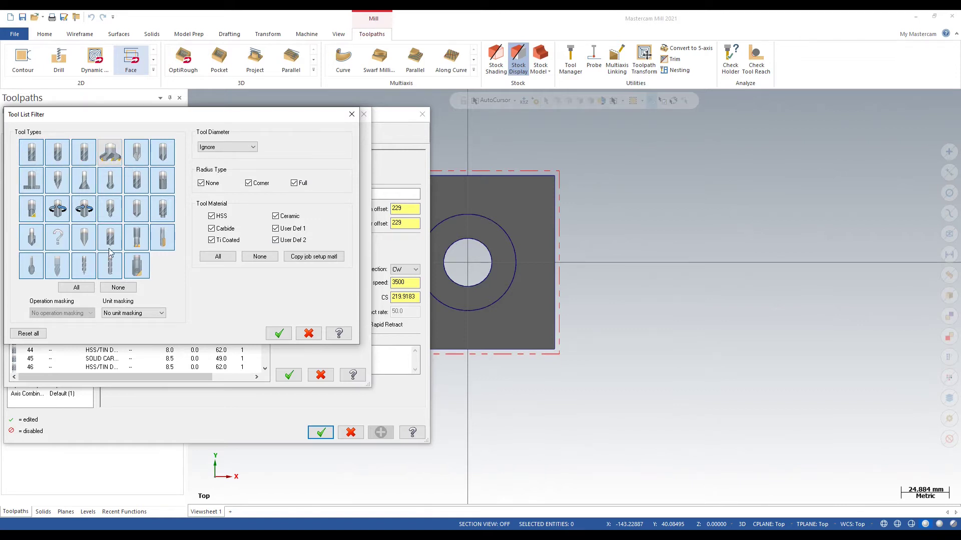
click(31, 154)
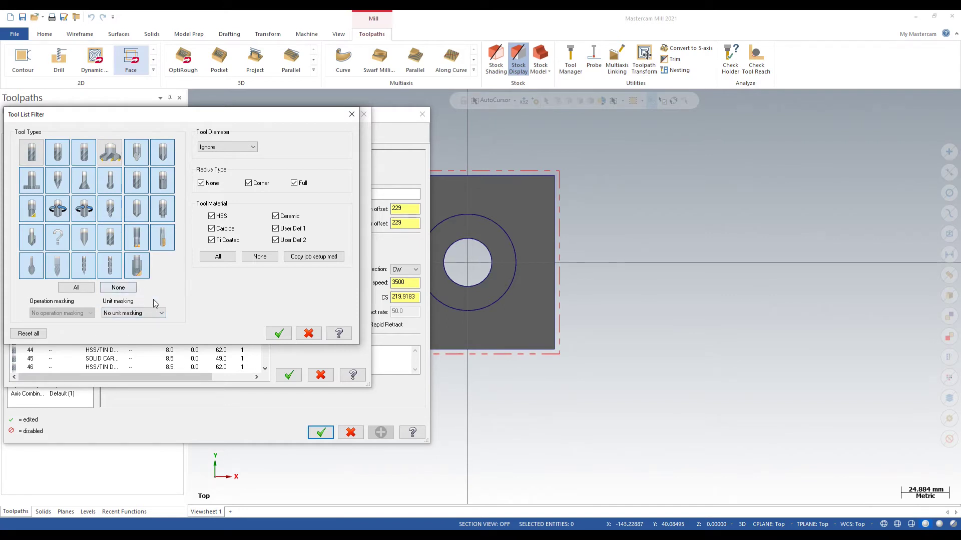
click(118, 288)
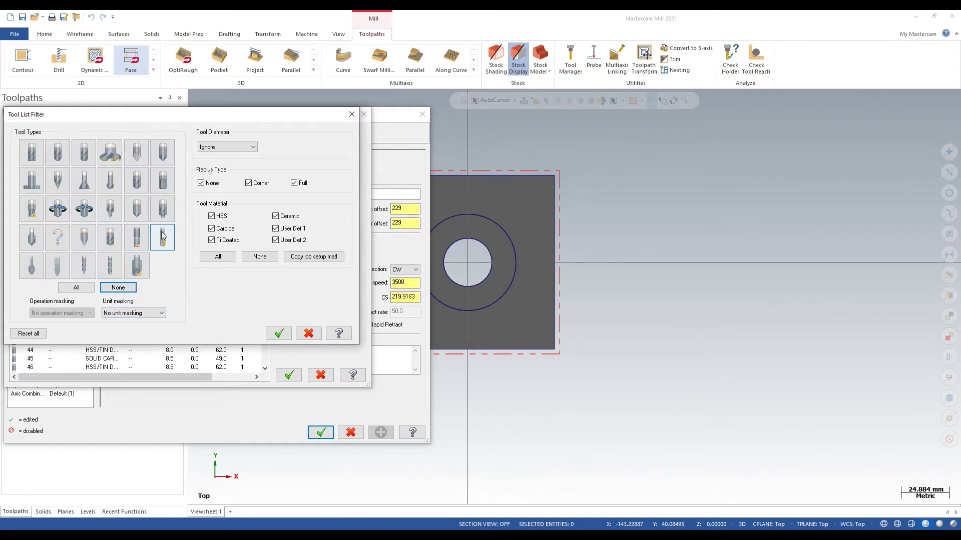
click(31, 154)
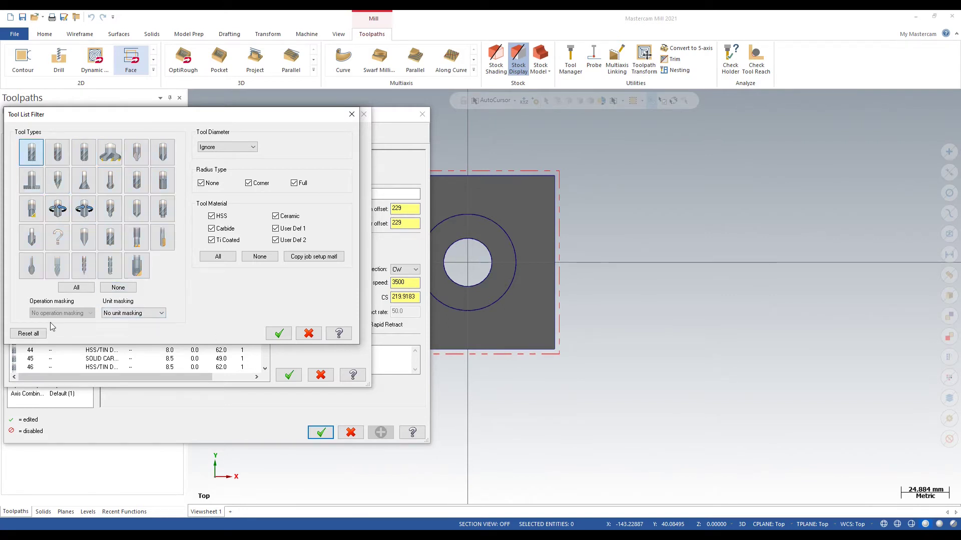
click(227, 148)
click(219, 163)
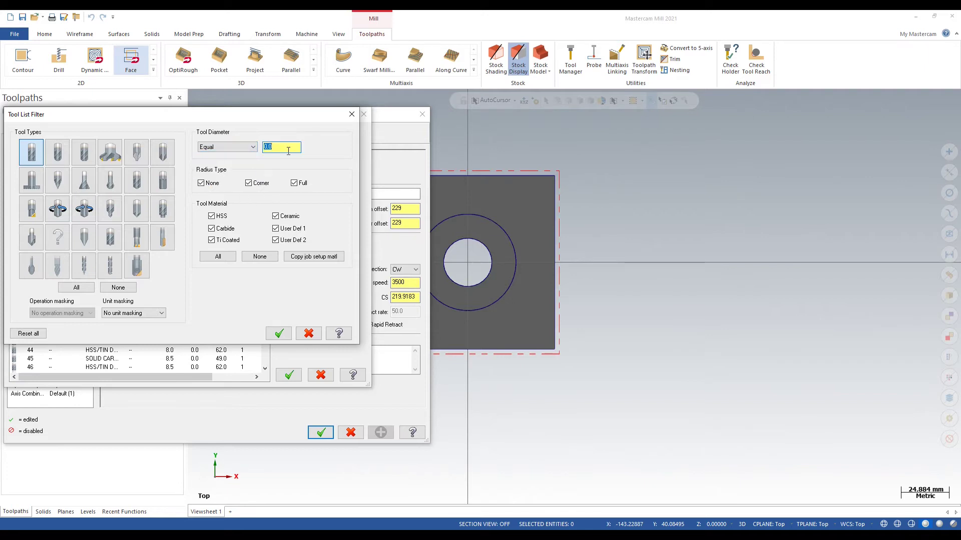
text(20.0)
click(279, 334)
click(101, 163)
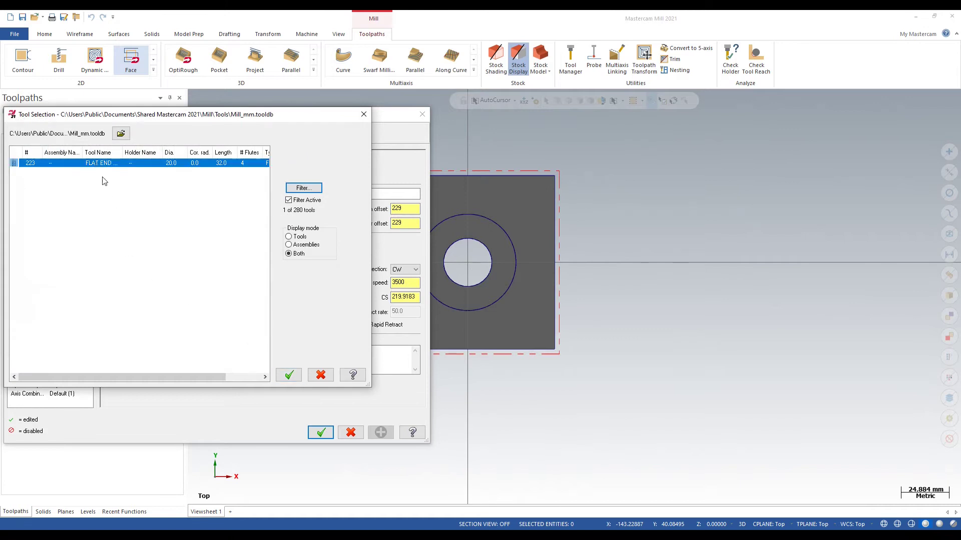
click(288, 374)
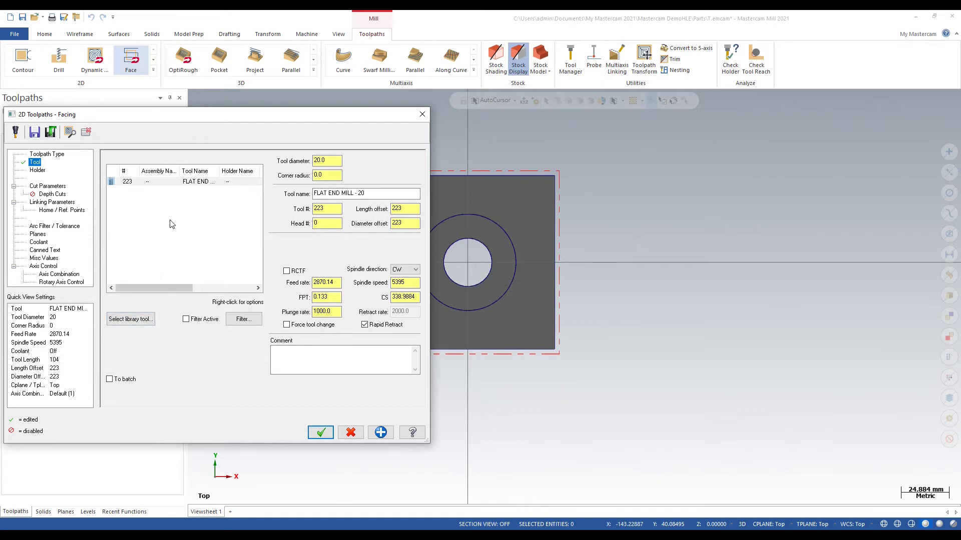
Set the tool number, length offset and diameter offset of the flat end mill to 1.
click(331, 209)
click(406, 211)
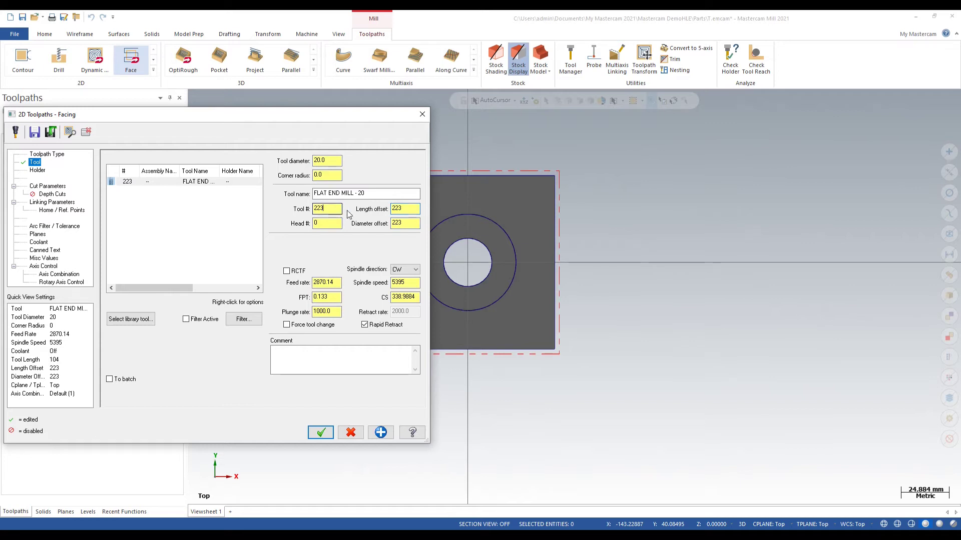
click(412, 223)
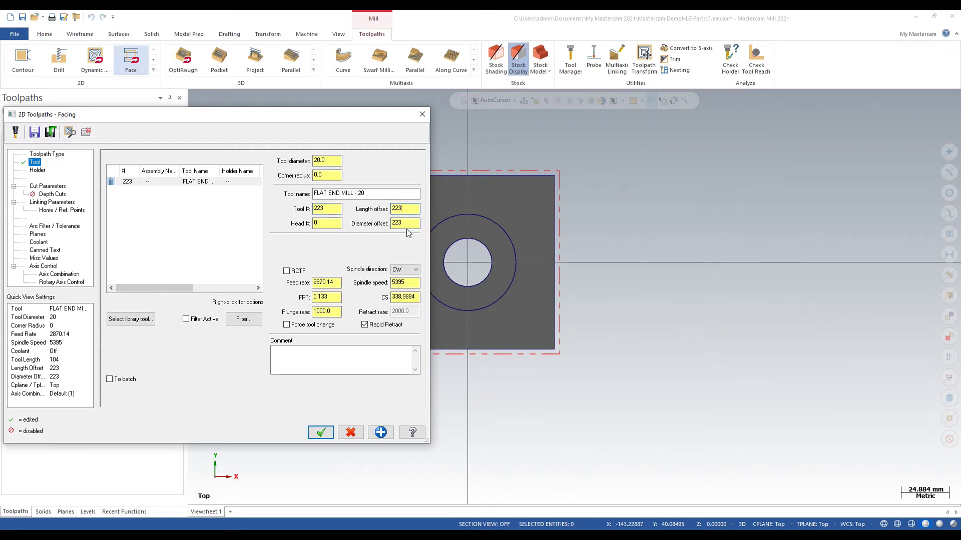
click(322, 209)
click(334, 211)
text(1)
click(416, 208)
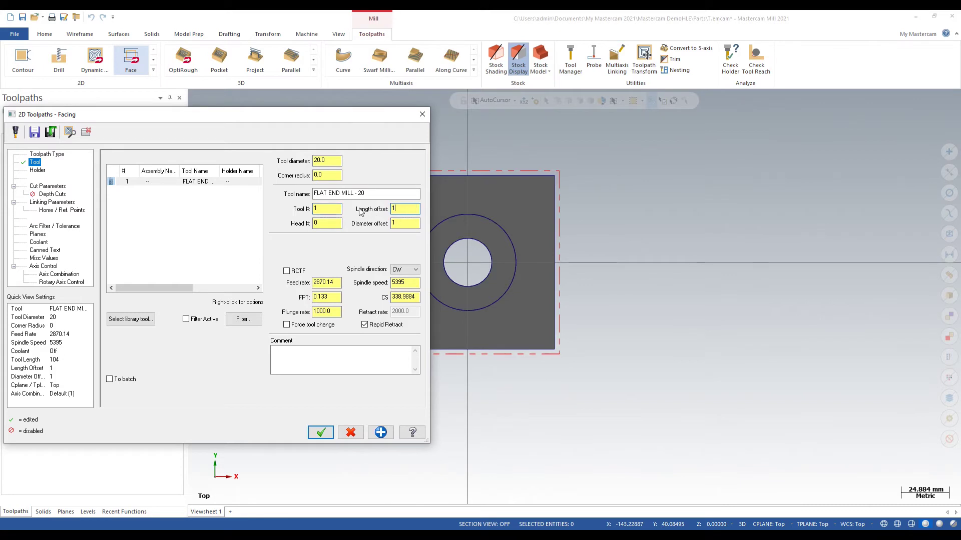
click(392, 225)
key(shift+Tab)
click(405, 222)
click(409, 210)
click(406, 210)
Set the end mill's cutting speed (CS) to 240 and its feed per tooth (FPT) to 0.07.
drag(234, 119, 262, 91)
click(427, 270)
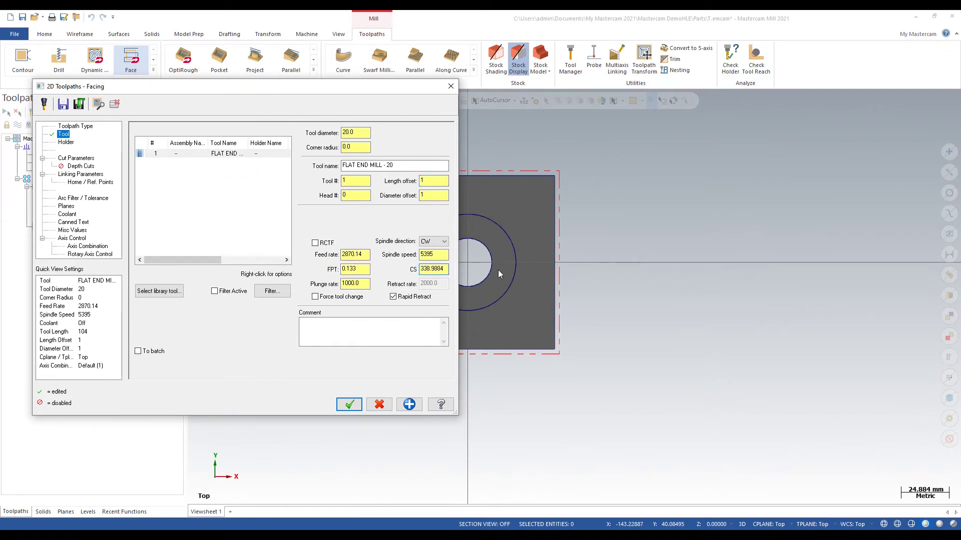
double_click(426, 269)
text(240)
key(Return)
click(442, 254)
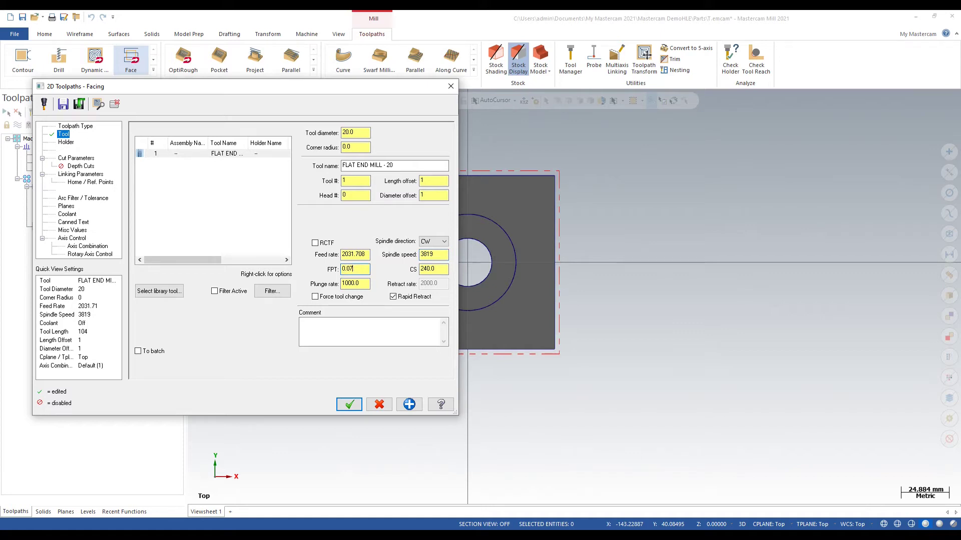
text(0.07)
click(354, 254)
click(362, 284)
click(437, 273)
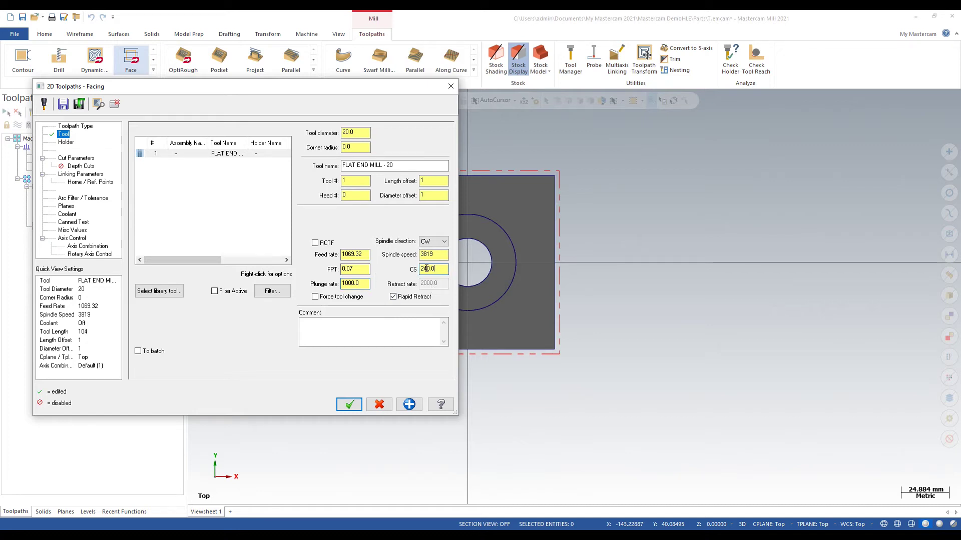
Try the Zigzag, One way, One pass and Dynamic styles in the facing's cut parameters and compare their options.
click(73, 158)
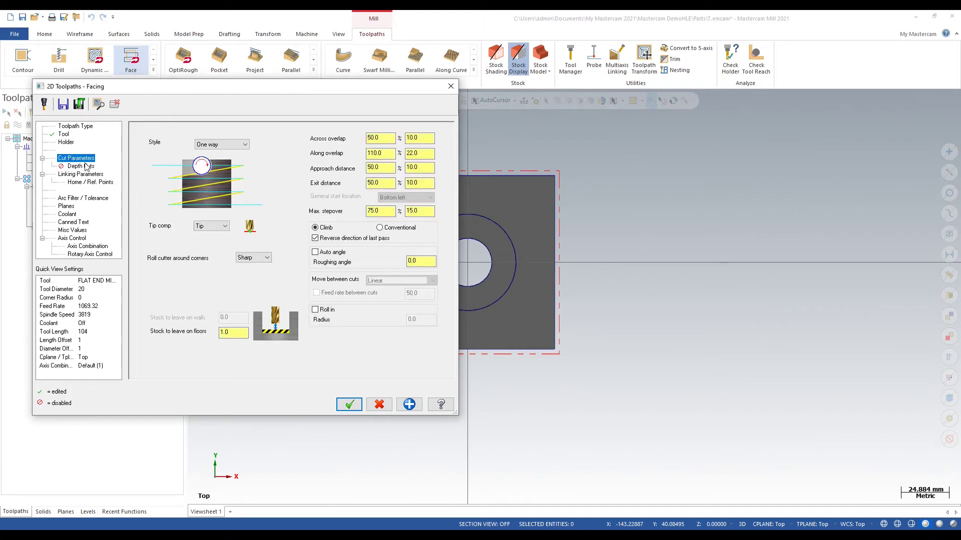
click(222, 145)
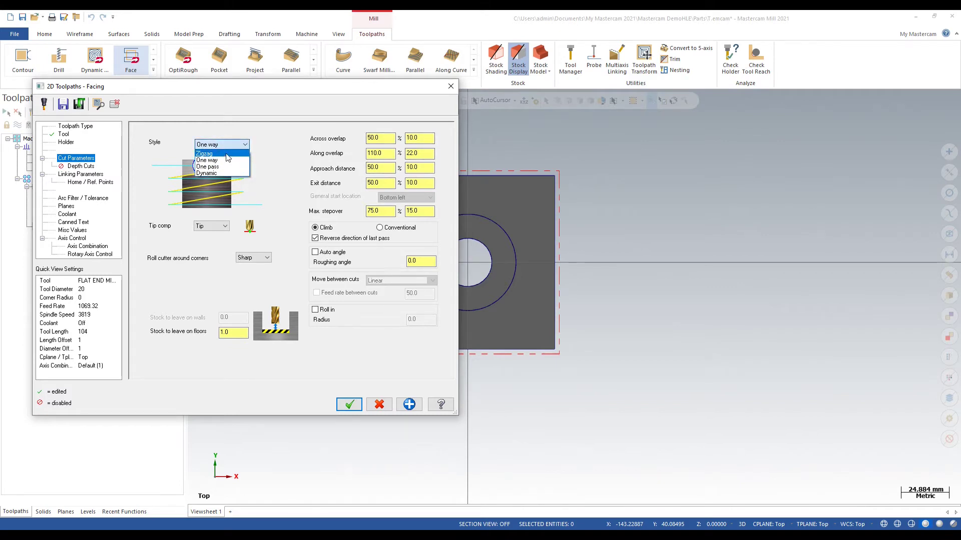
click(220, 154)
click(235, 146)
click(222, 160)
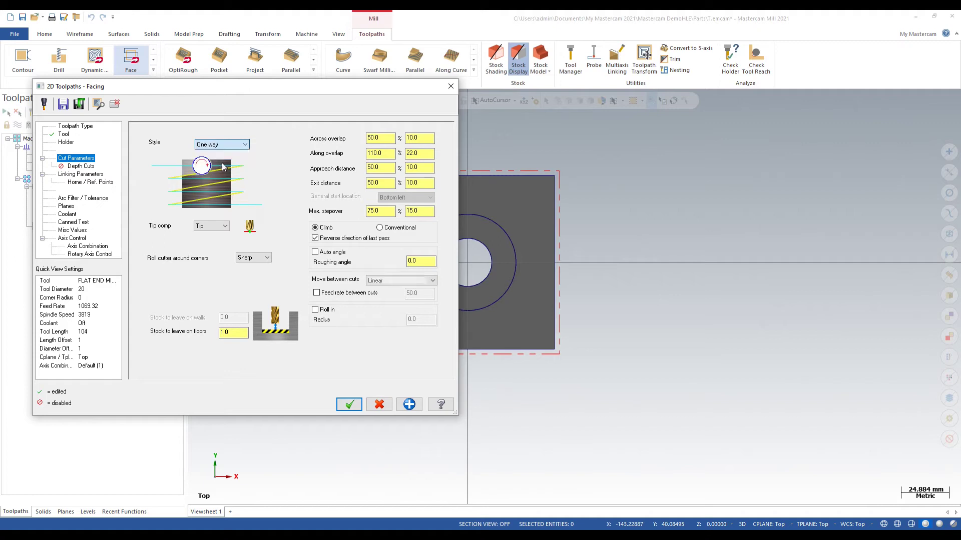
click(230, 145)
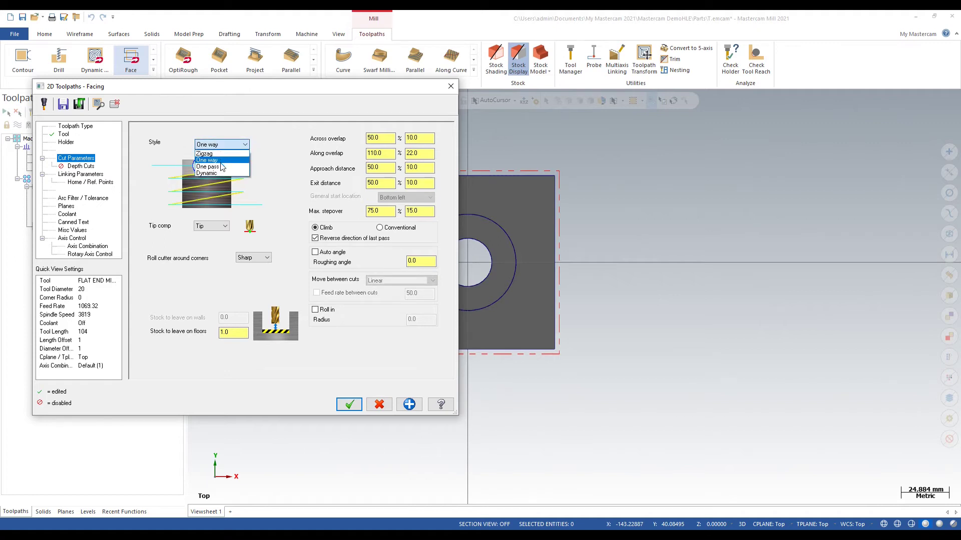
click(222, 166)
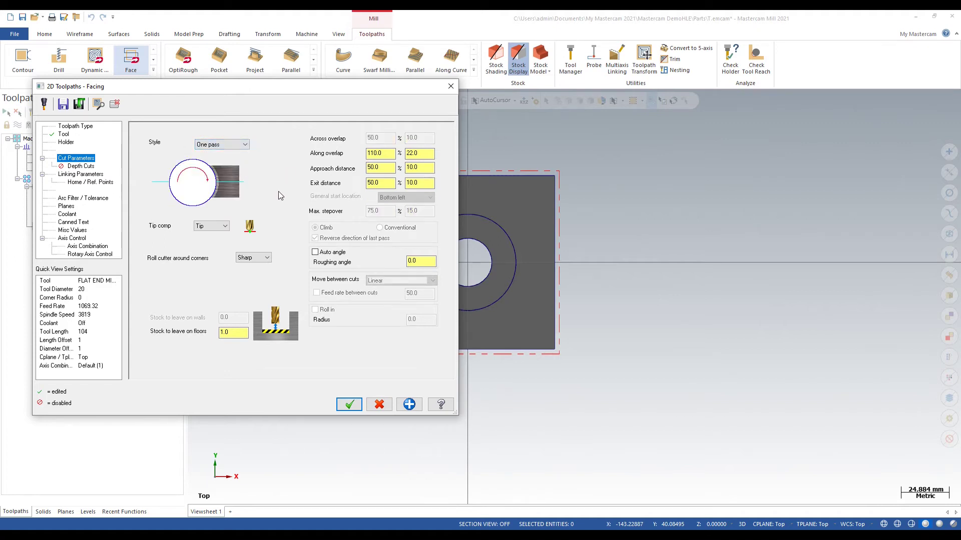
click(230, 145)
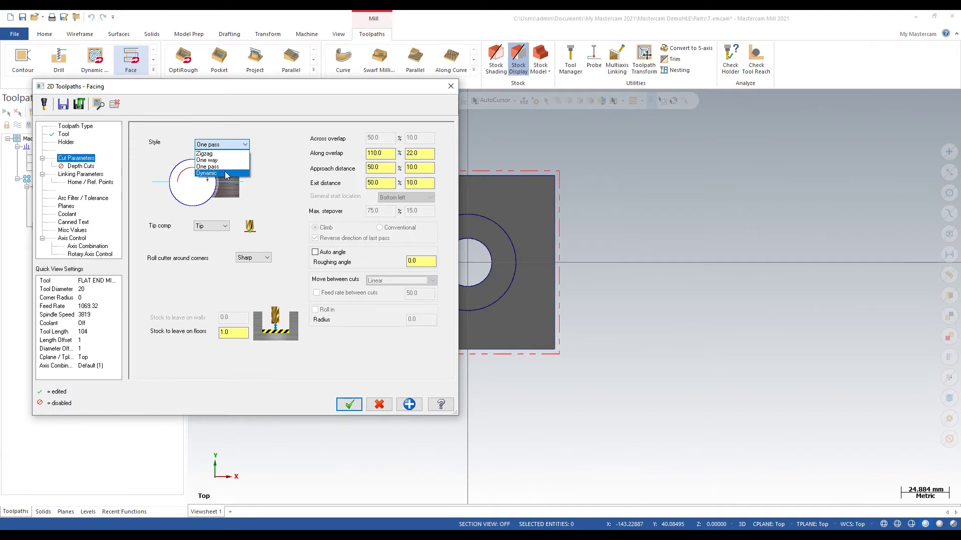
click(225, 173)
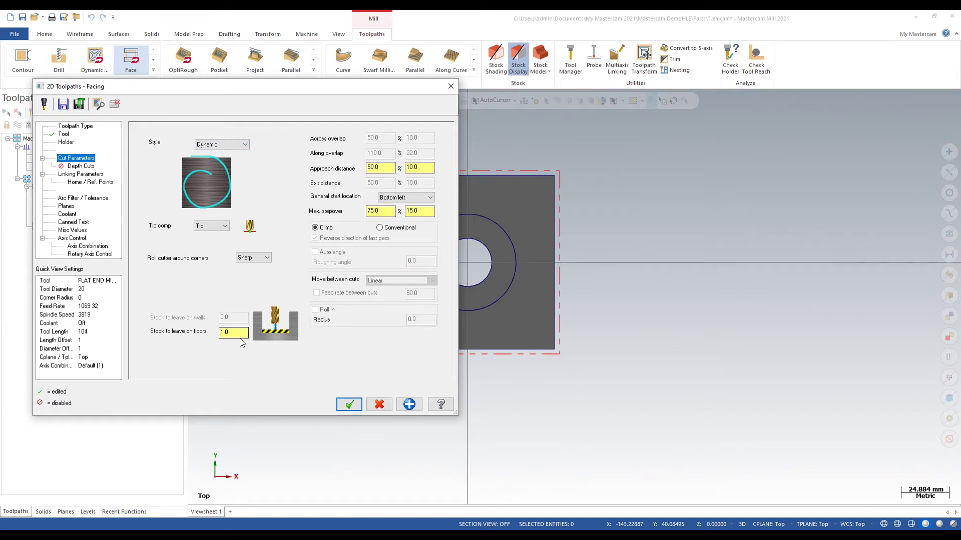
click(220, 144)
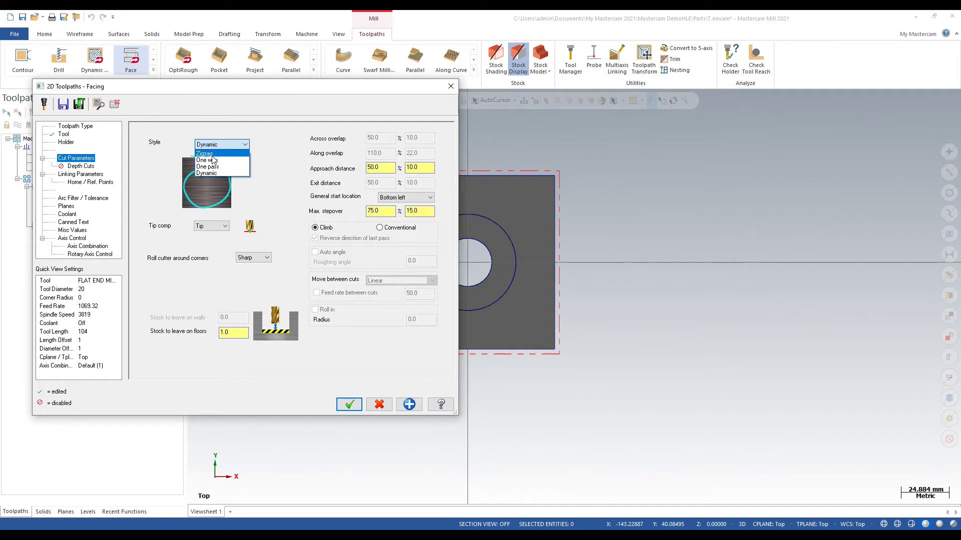
click(211, 155)
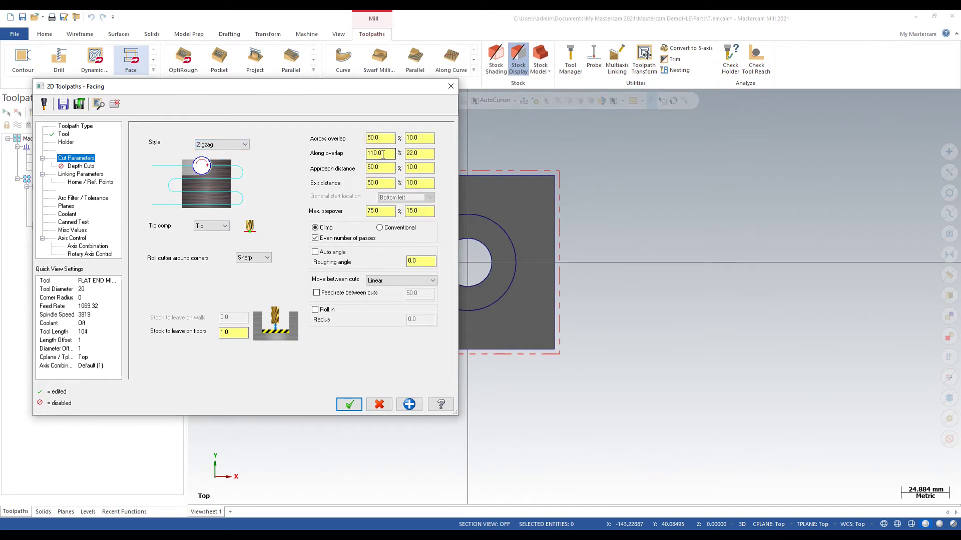
Set the facing's along overlap to 55% and the stock to leave on floors to 0.
drag(383, 155, 311, 164)
text(55)
key(Return)
click(421, 153)
drag(239, 335, 116, 329)
text(0.0)
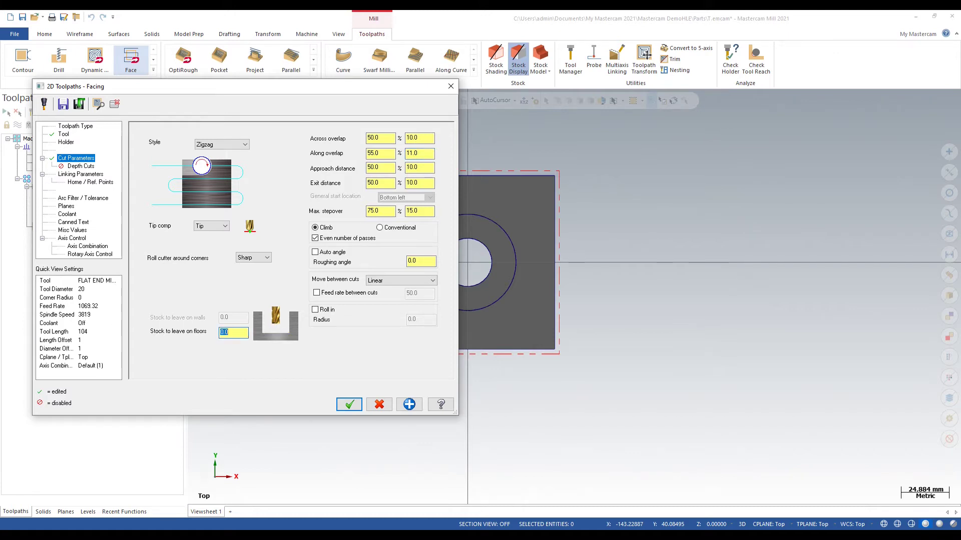
Set the facing's cutting style to One way.
click(419, 210)
click(235, 145)
click(213, 157)
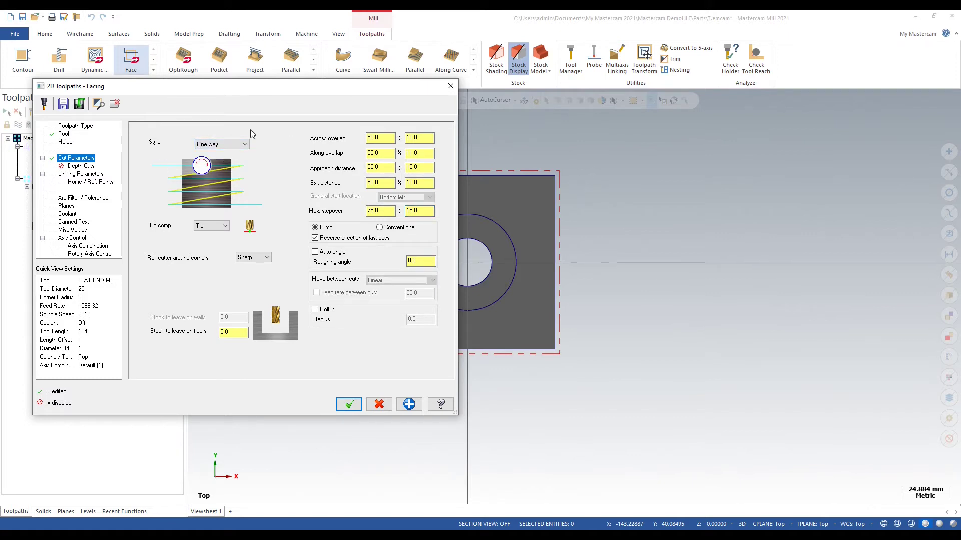
Set the facing's depth, feed plane and retract heights to absolute and generate the toolpath on the cube.
click(81, 174)
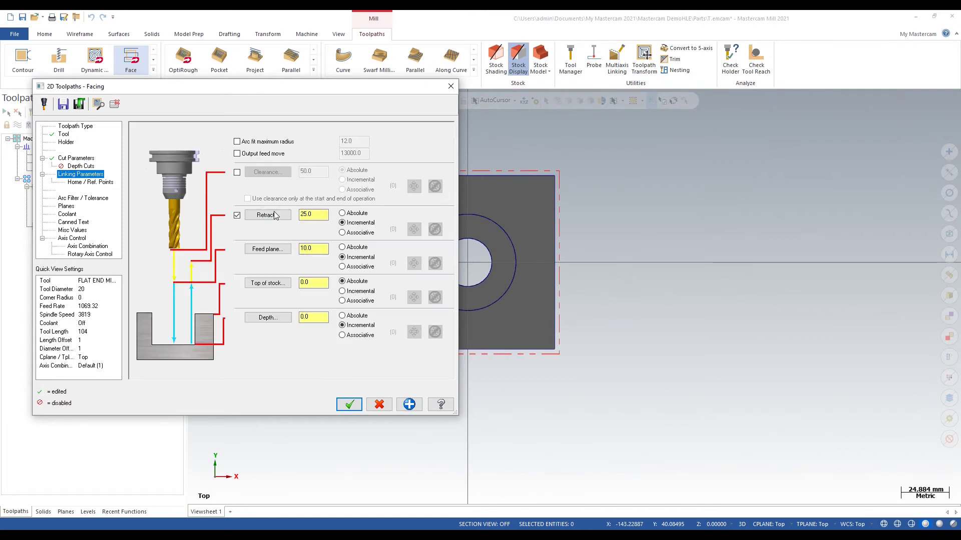
click(349, 316)
click(352, 247)
click(354, 213)
click(345, 409)
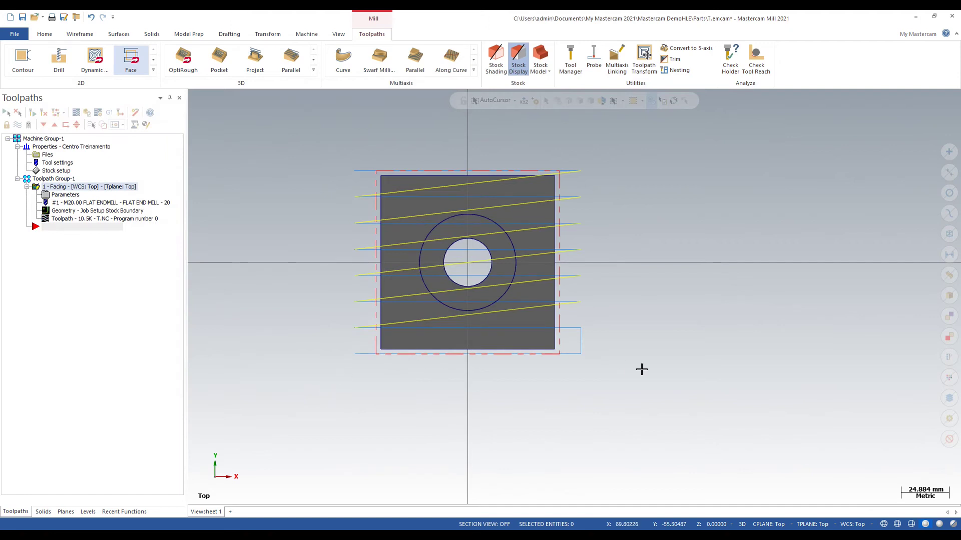
scroll(653, 369, up, 1)
middle_drag(653, 369, 662, 322)
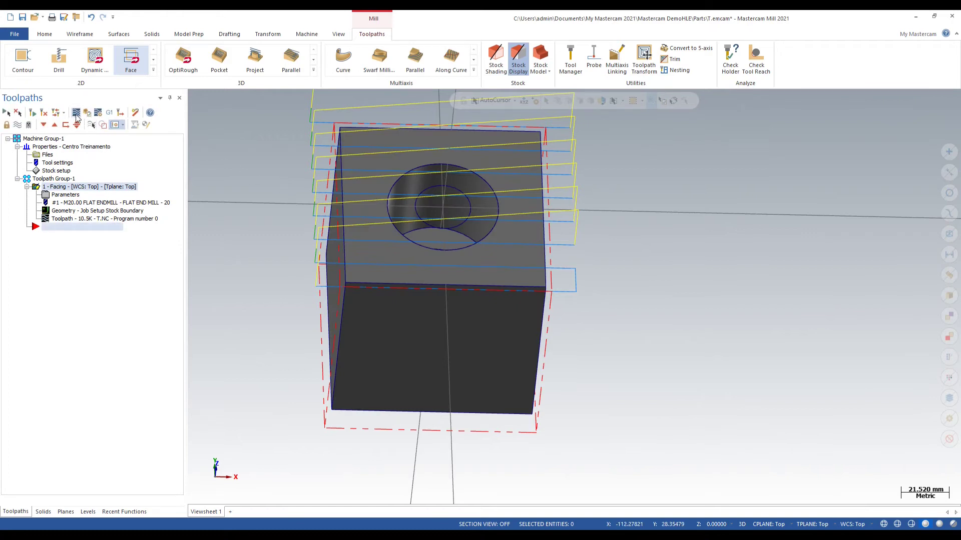
Backplot the facing toolpath over the cube and inspect its passes from the front and top views.
click(76, 113)
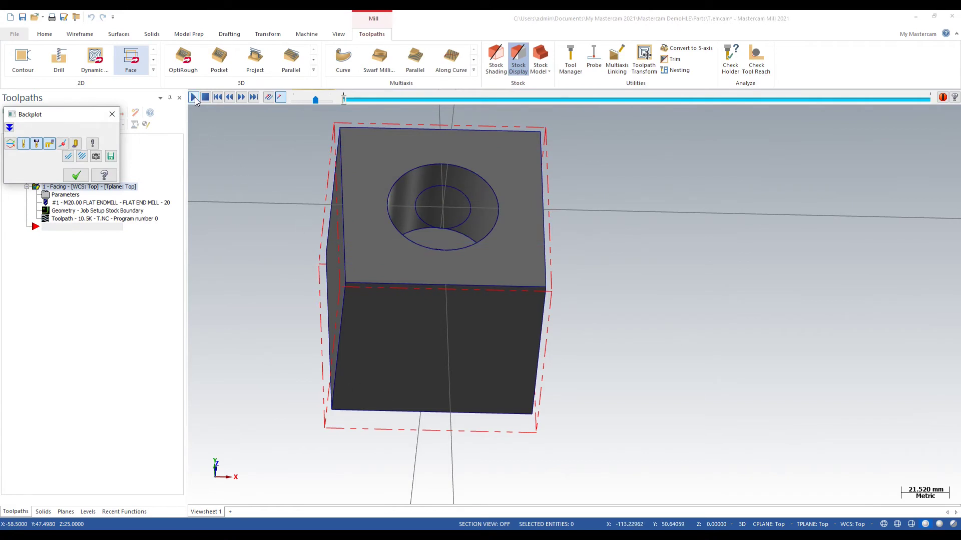
click(193, 98)
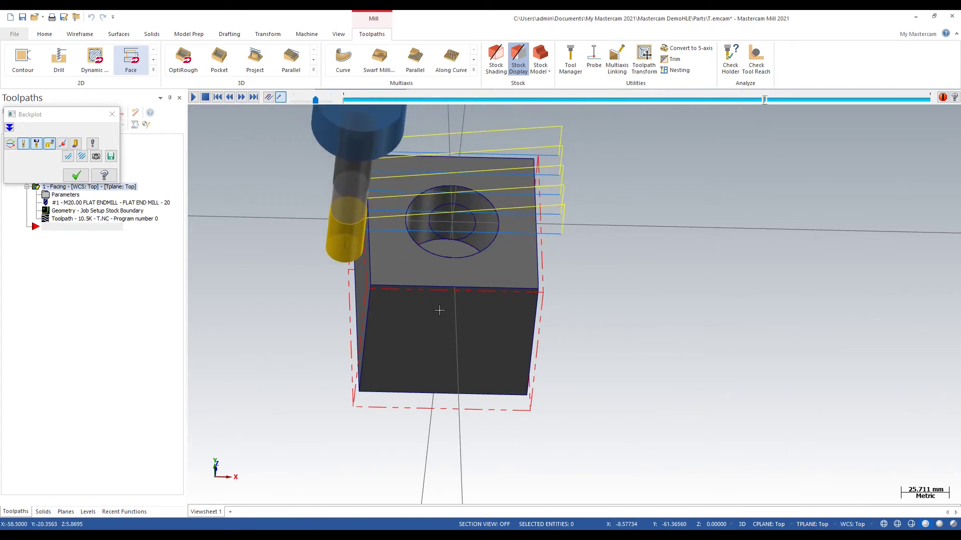
click(112, 114)
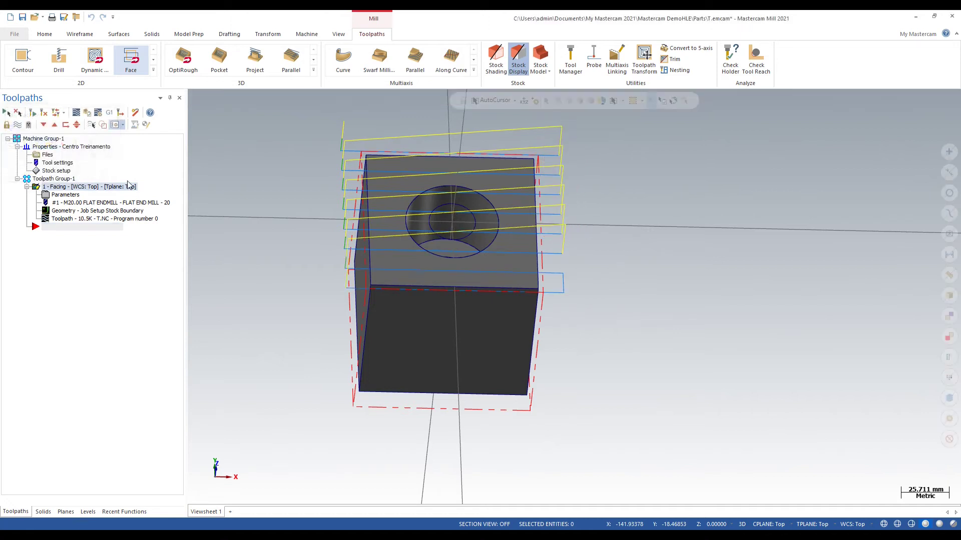
middle_drag(533, 269, 498, 257)
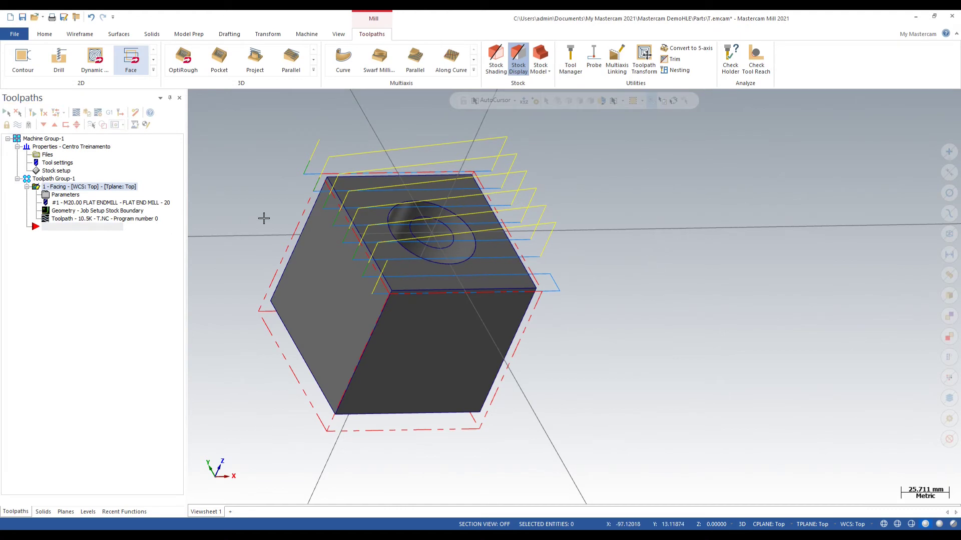
key(alt+1)
key(alt+2)
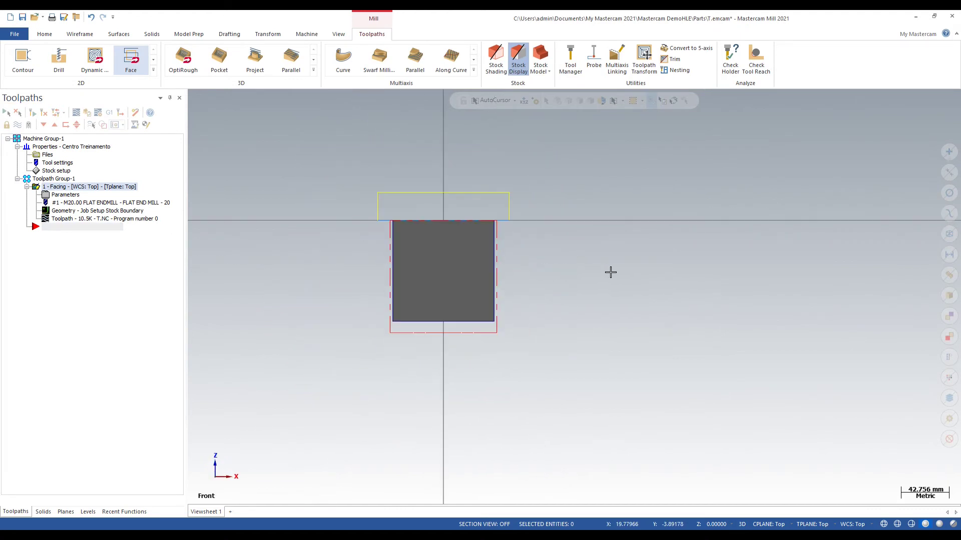
key(alt+1)
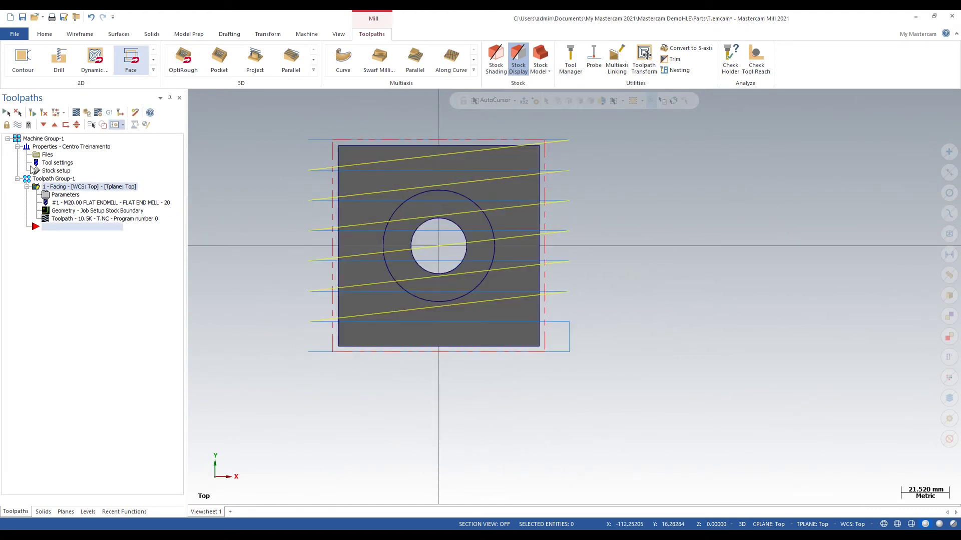
Review the stock setup's dimensions and origin, accept it and regenerate the facing toolpath.
click(55, 171)
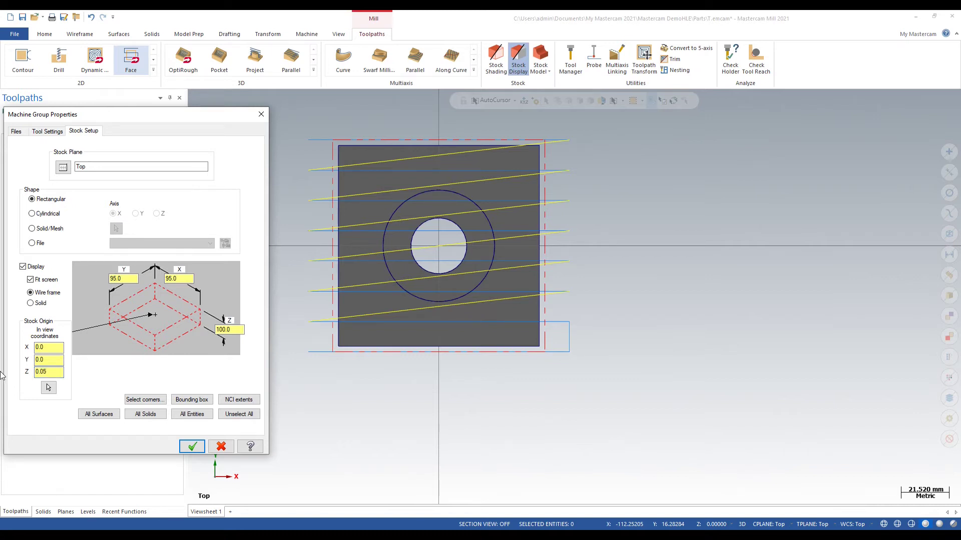
click(192, 446)
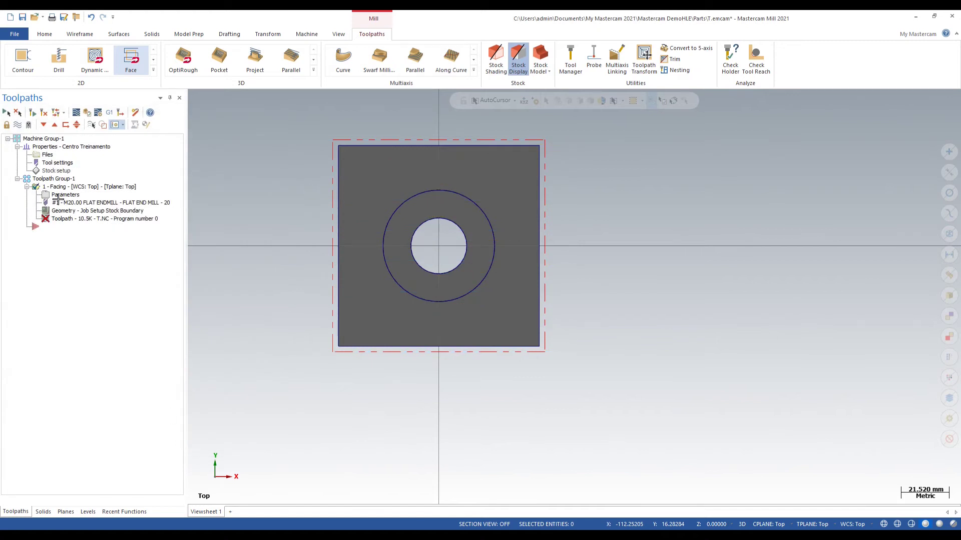
click(44, 112)
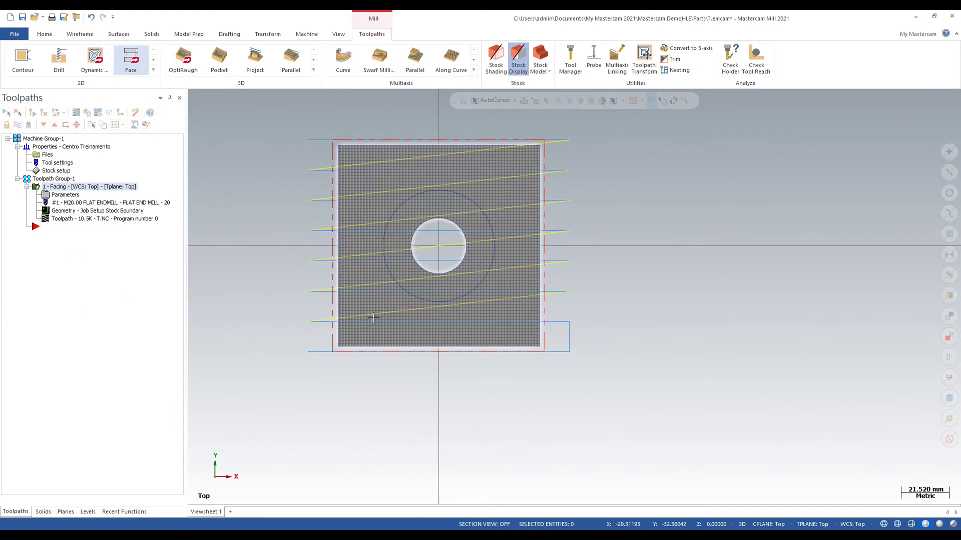
Run a Verify simulation of the facing operation on the stock, viewed at an angle.
middle_drag(372, 318, 375, 295)
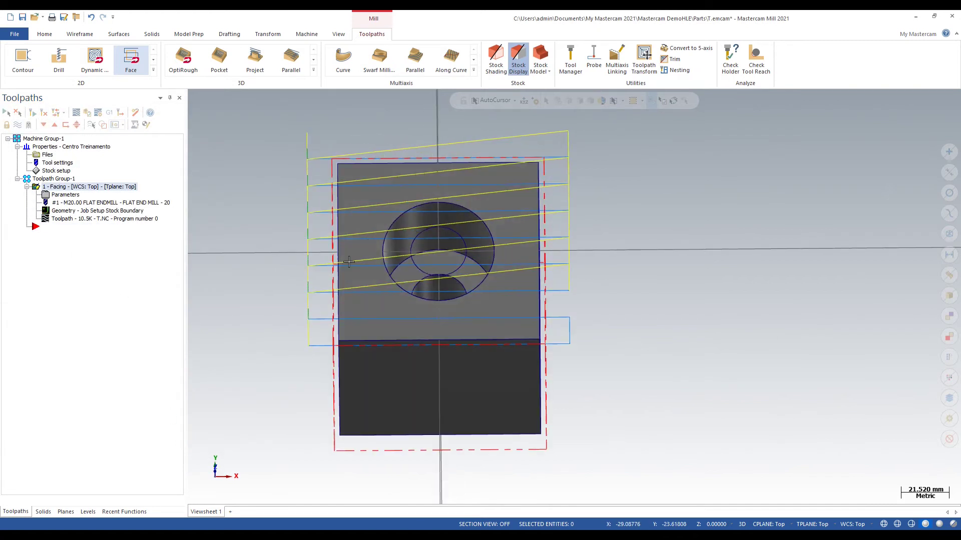
click(82, 112)
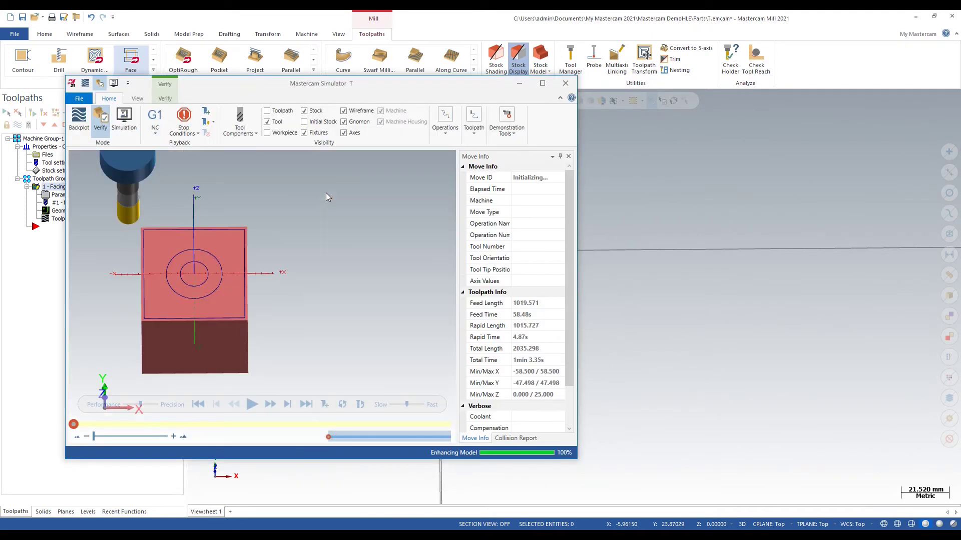
drag(290, 88, 370, 64)
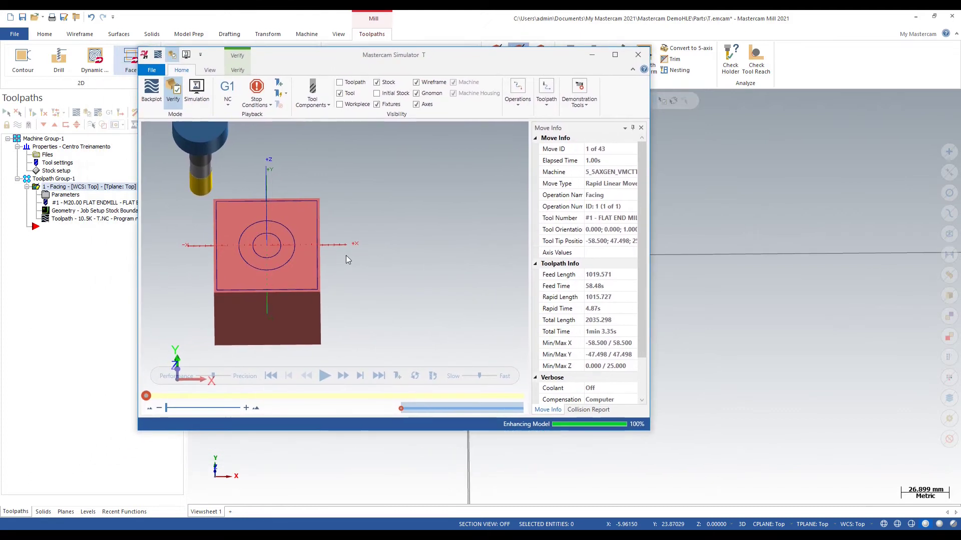
drag(348, 253, 368, 239)
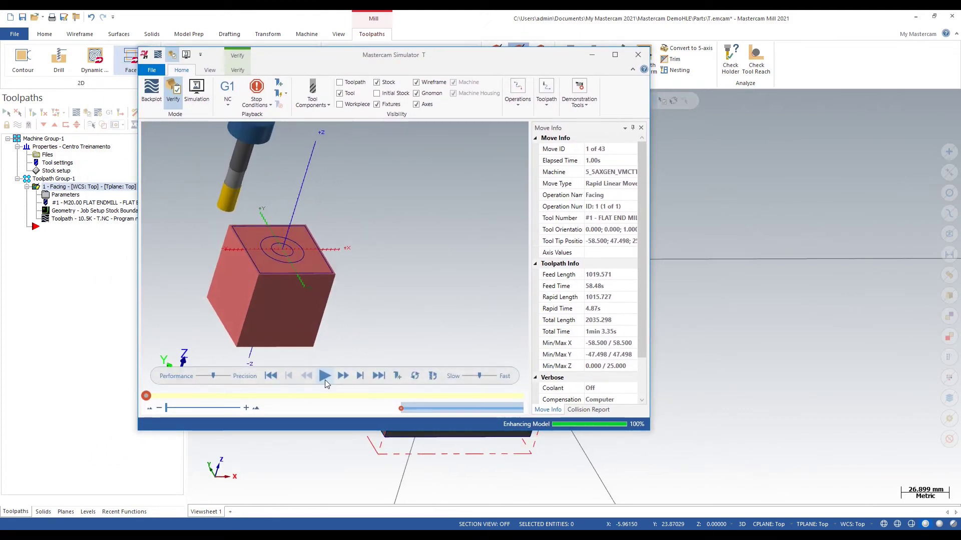
click(326, 379)
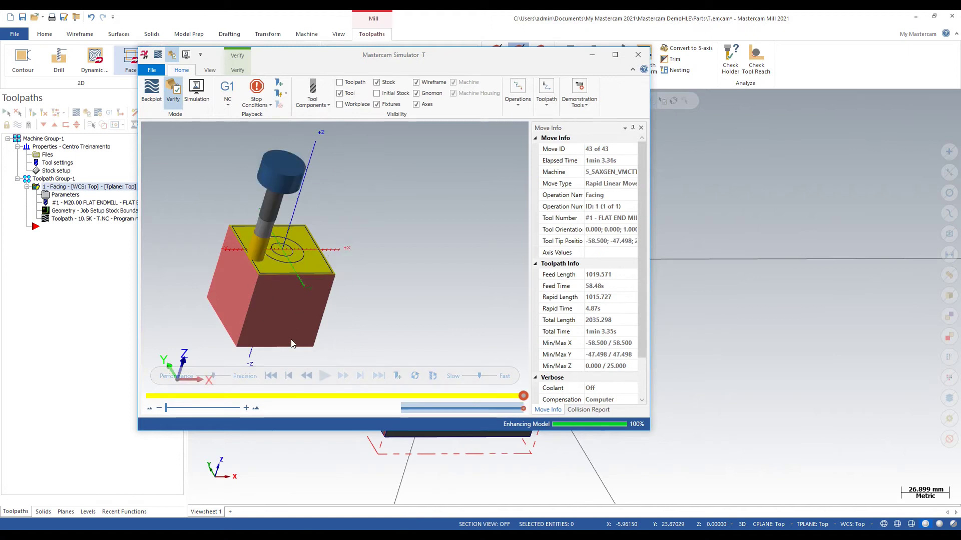
Rewind the facing simulation, replay it at a slower speed and close the simulator.
click(271, 376)
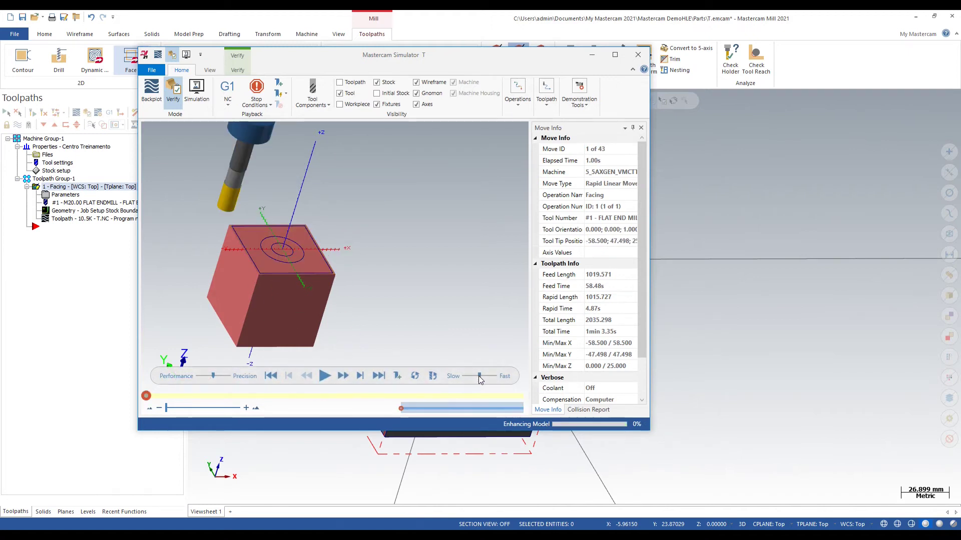
drag(479, 377, 466, 375)
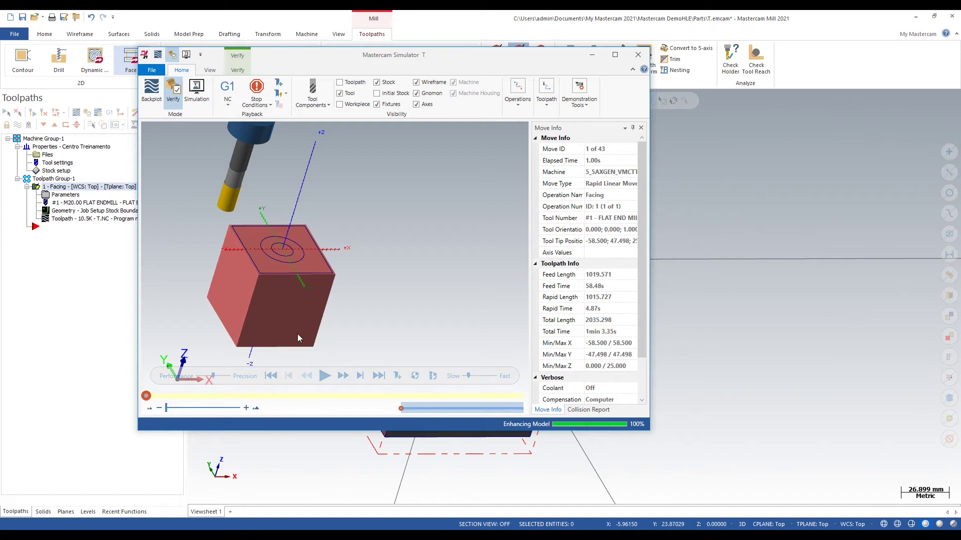
click(323, 378)
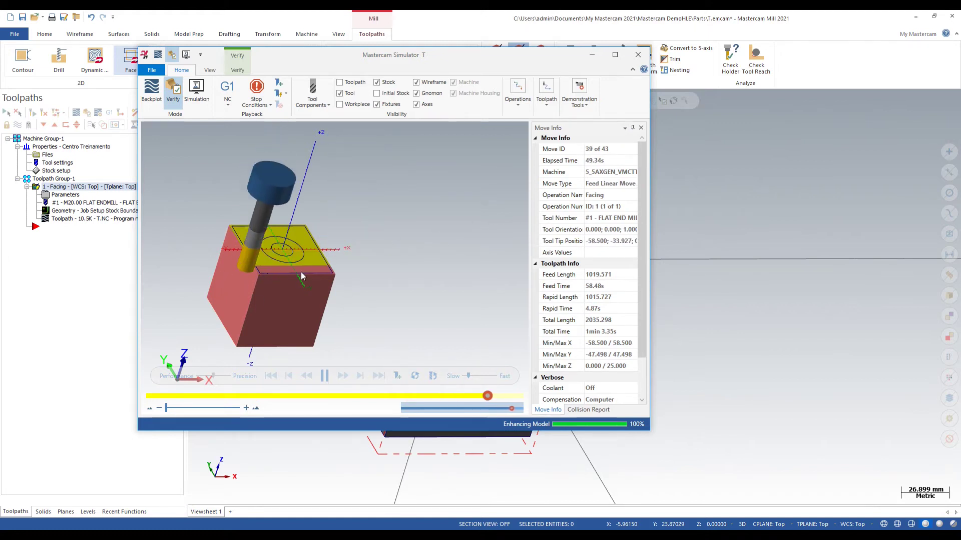
click(637, 55)
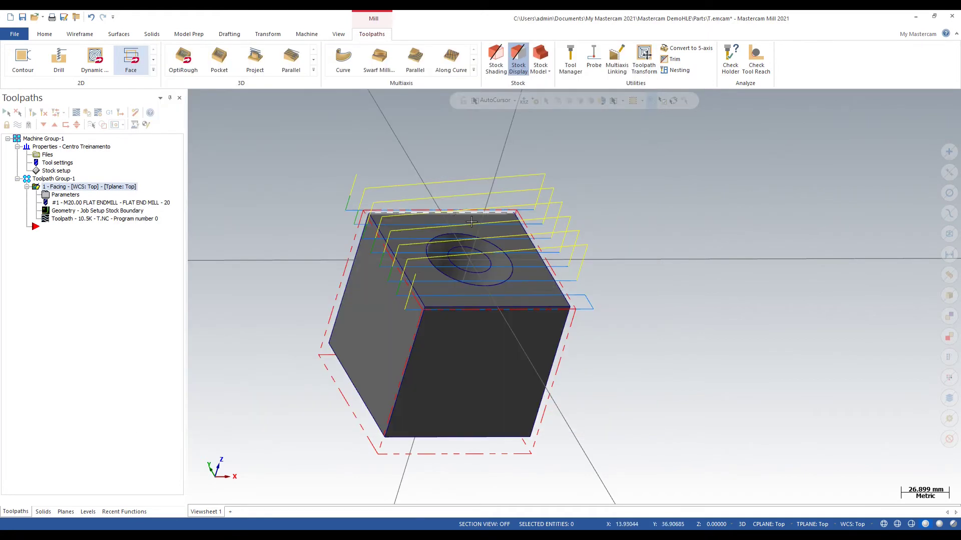
Inspect the facing passes around the cube, return to the top view and collapse the Facing operation's details.
key(alt+1)
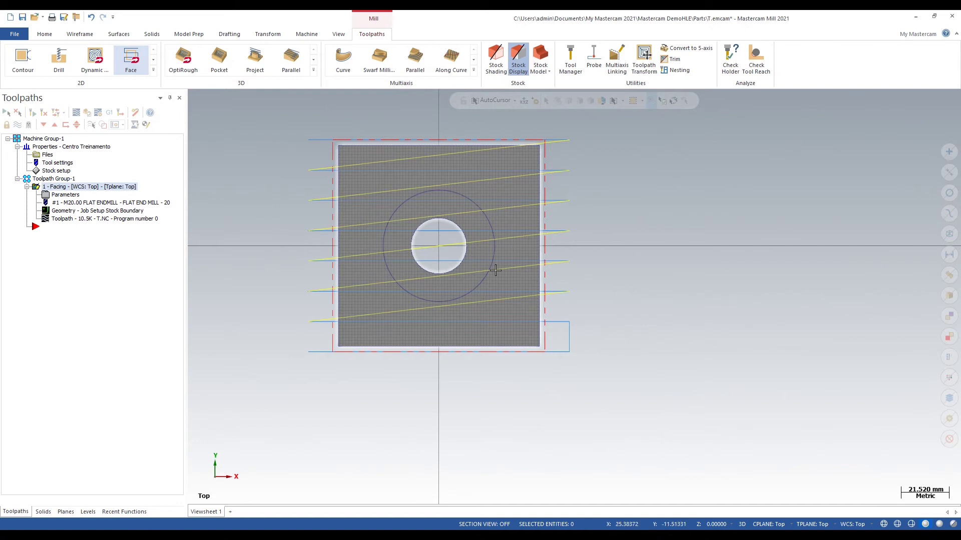
middle_drag(628, 305, 629, 235)
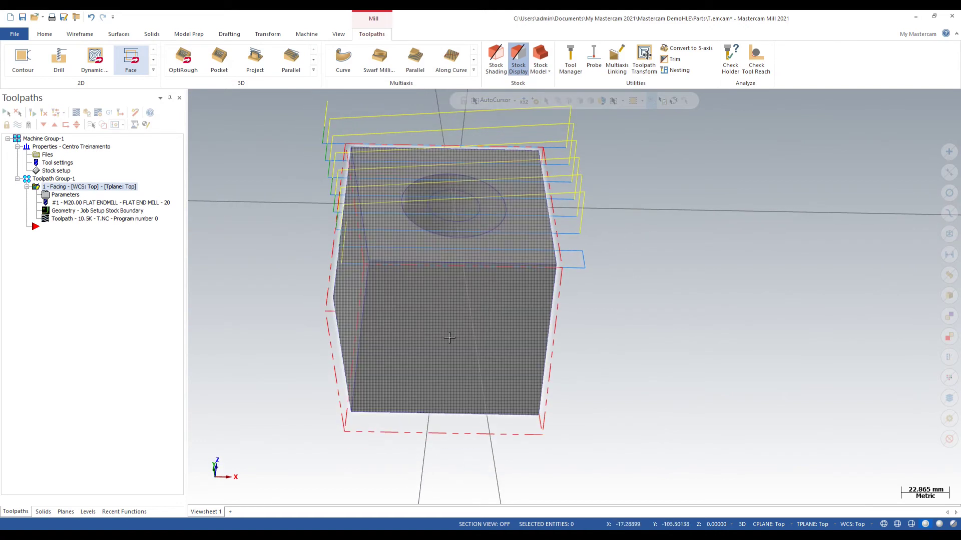
mouse_move(511, 303)
middle_down()
mouse_move(596, 293)
mouse_move(586, 296)
middle_up()
key(alt+1)
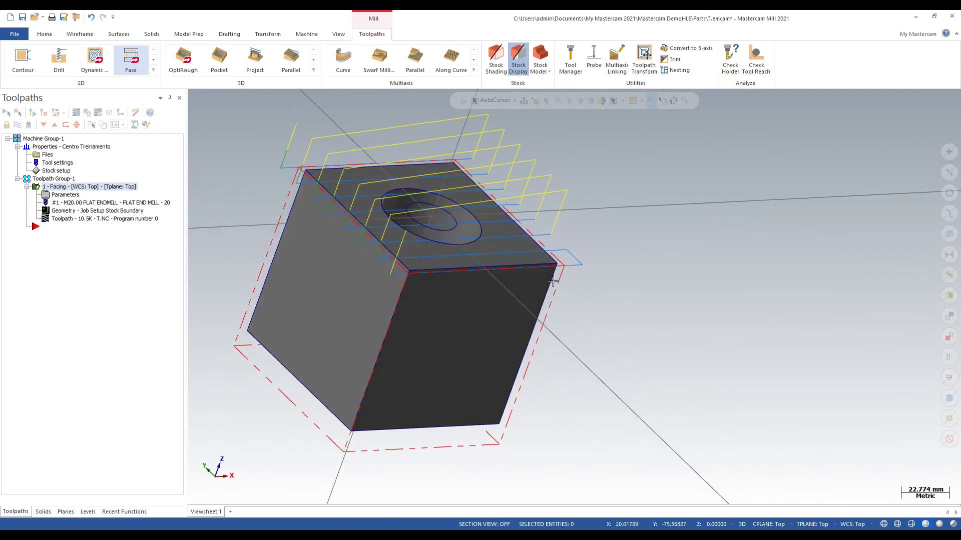
click(27, 186)
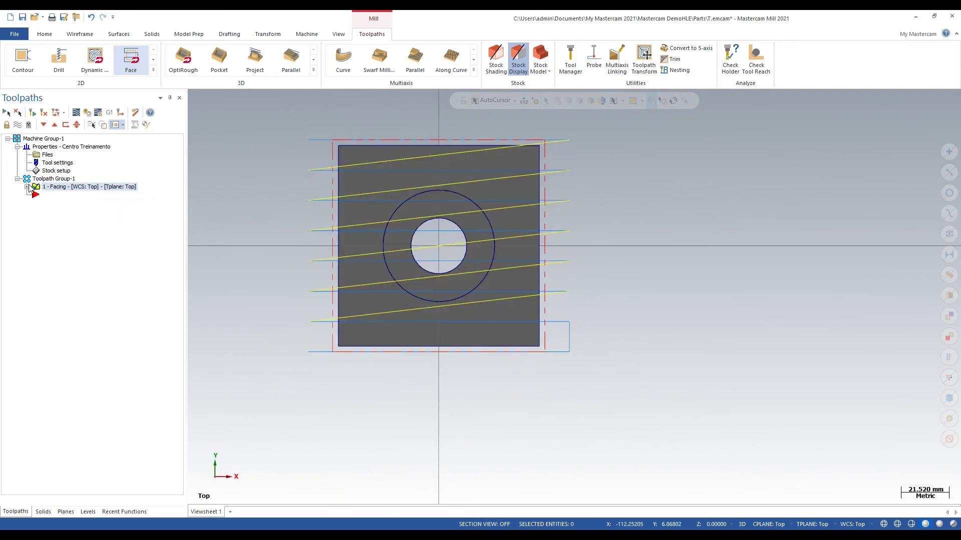
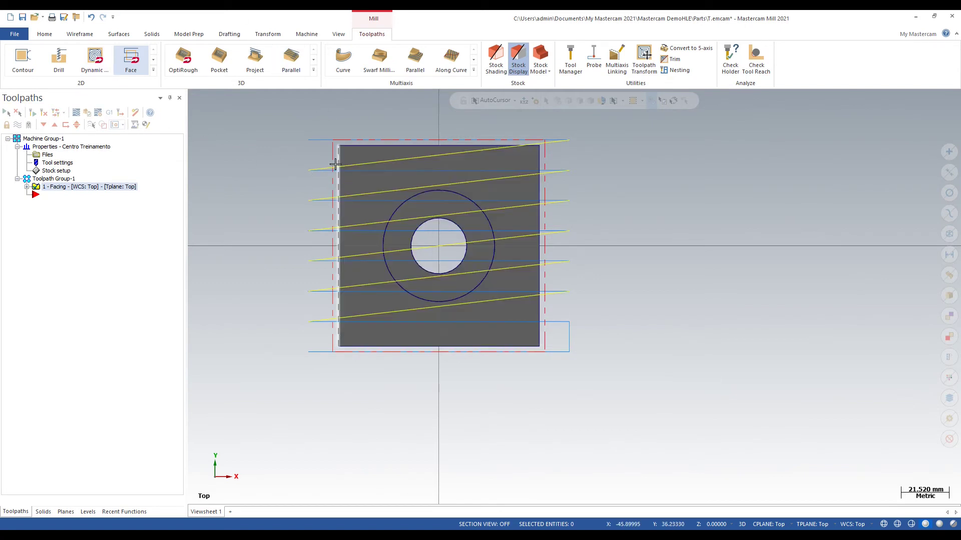
Start a Contour toolpath and chain the four outer edges of the cube's top face in 3D wireframe mode.
click(20, 67)
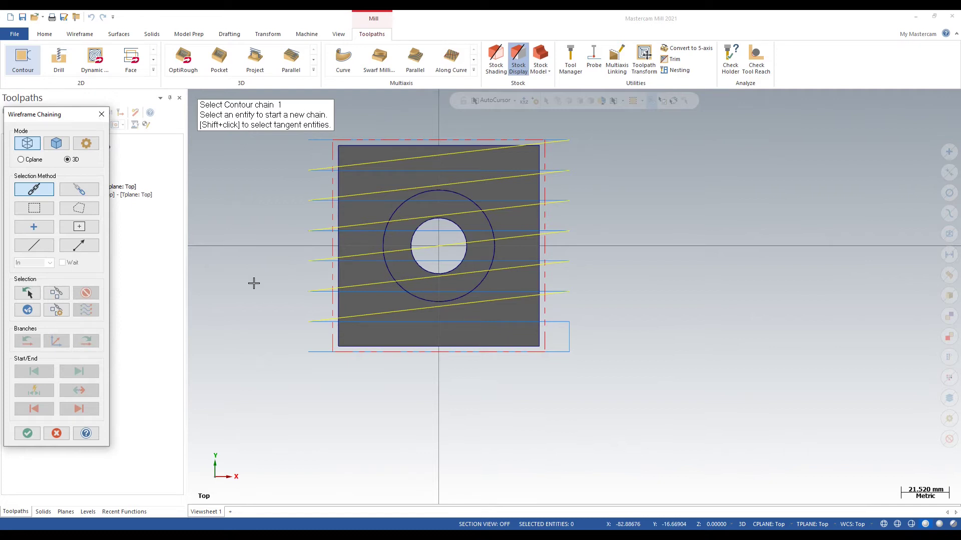
click(379, 148)
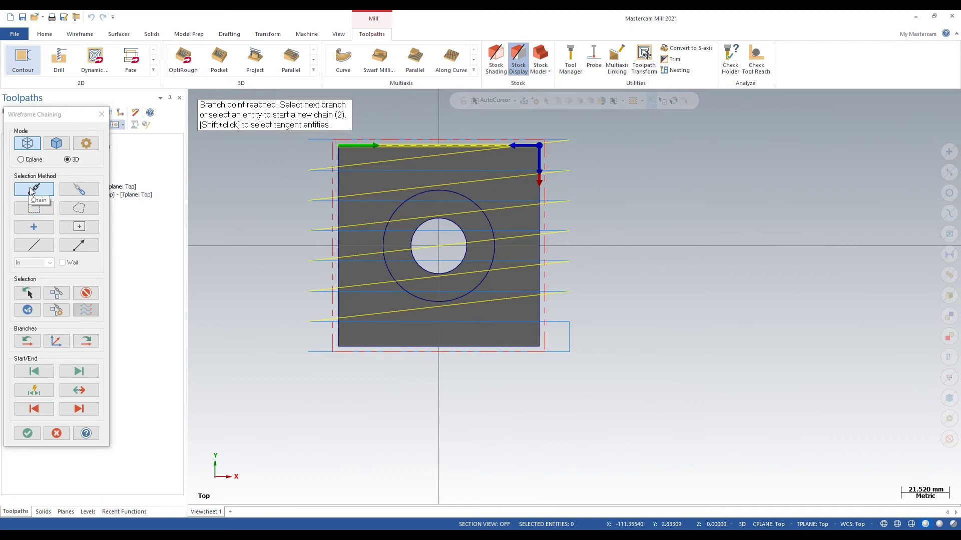
scroll(651, 207, up, 1)
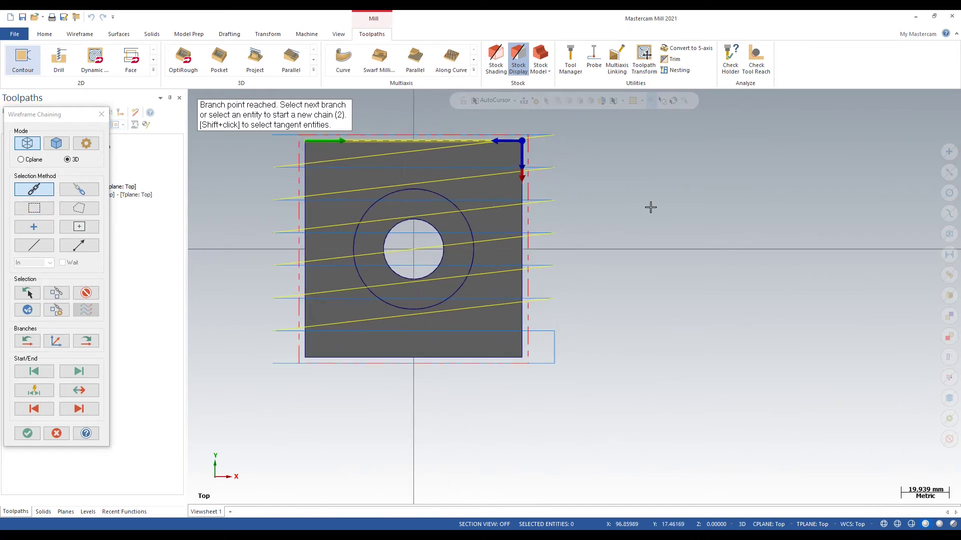
middle_drag(650, 207, 504, 127)
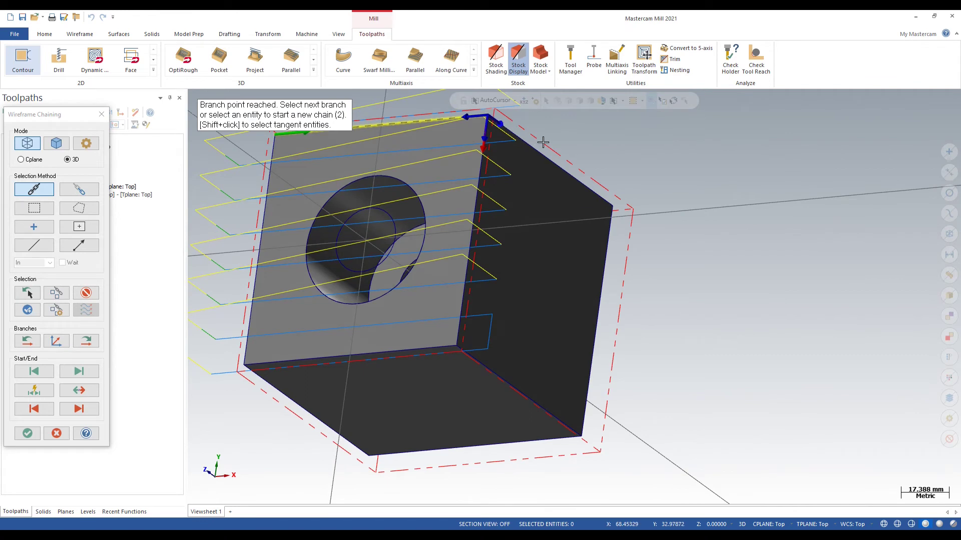
click(483, 148)
middle_drag(314, 294, 358, 269)
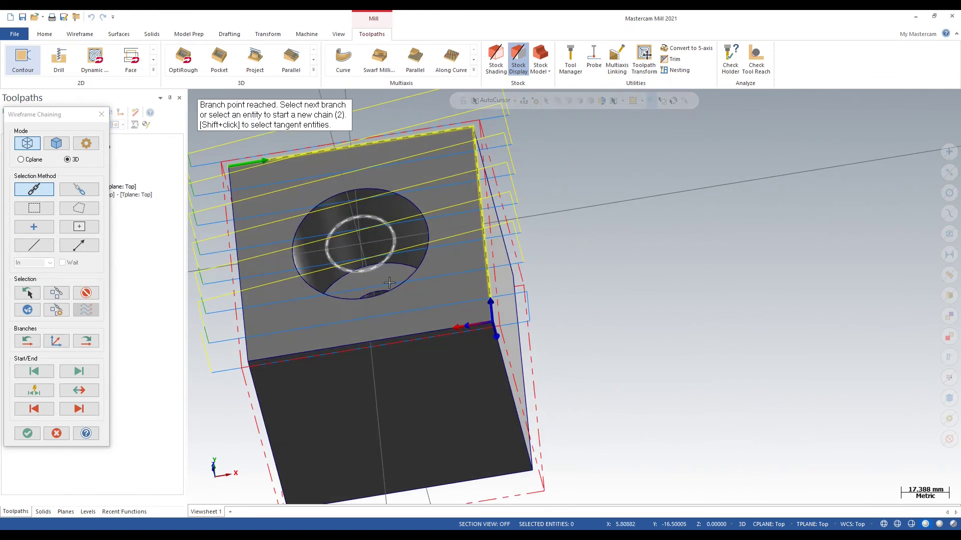
click(486, 323)
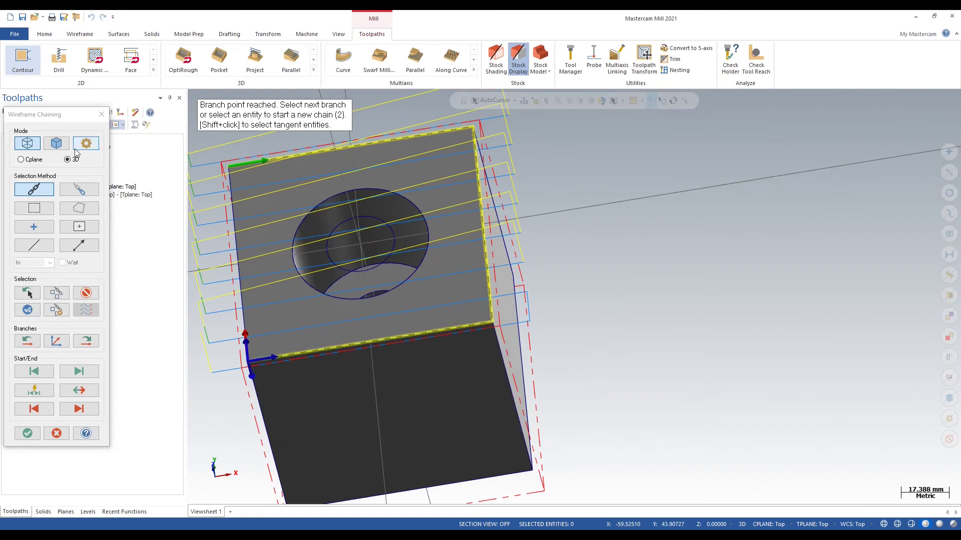
click(247, 333)
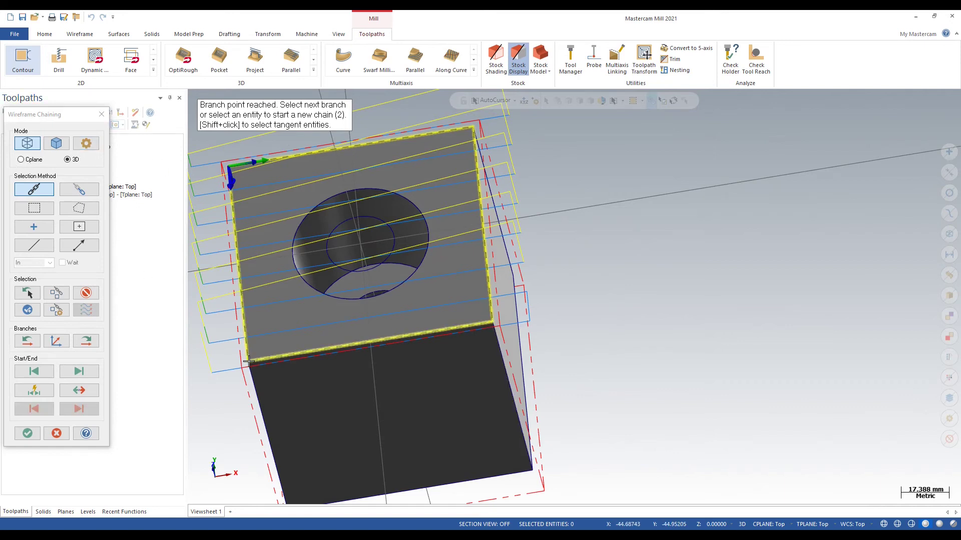
key(alt+1)
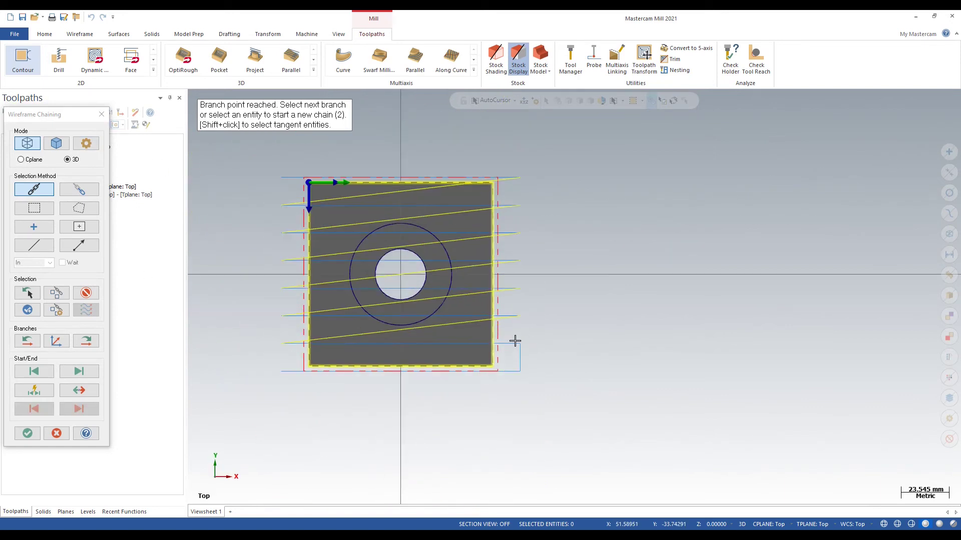
Discard the 3D chain and restart the wireframe chaining in Cplane mode with an empty selection.
click(89, 295)
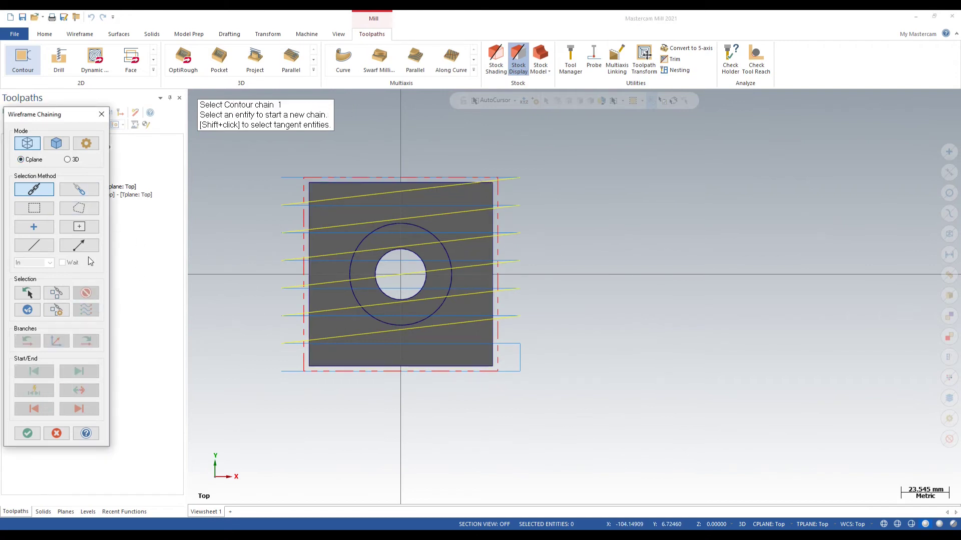
click(340, 183)
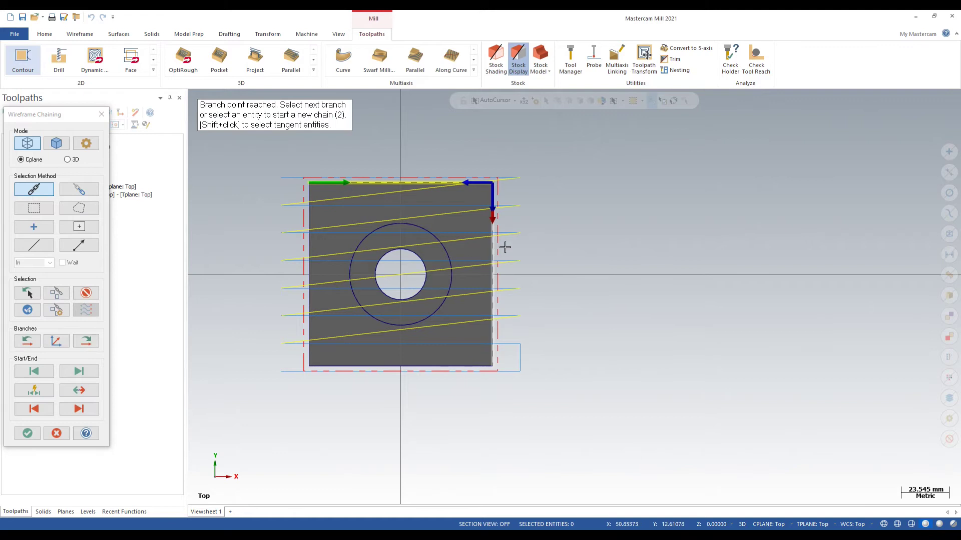
click(88, 295)
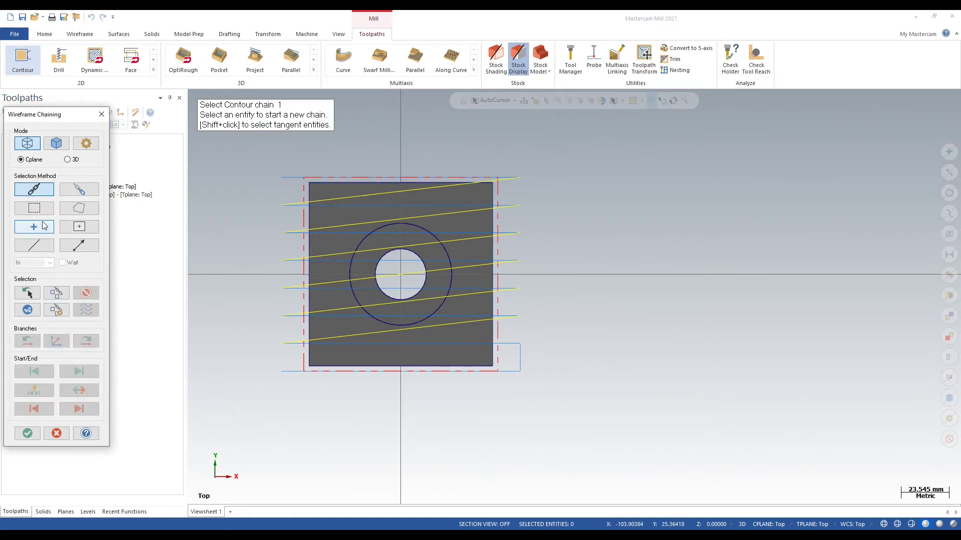
Chain the four outer edges of the cube's top face in Cplane mode and accept the chain.
click(394, 188)
middle_drag(493, 211, 479, 180)
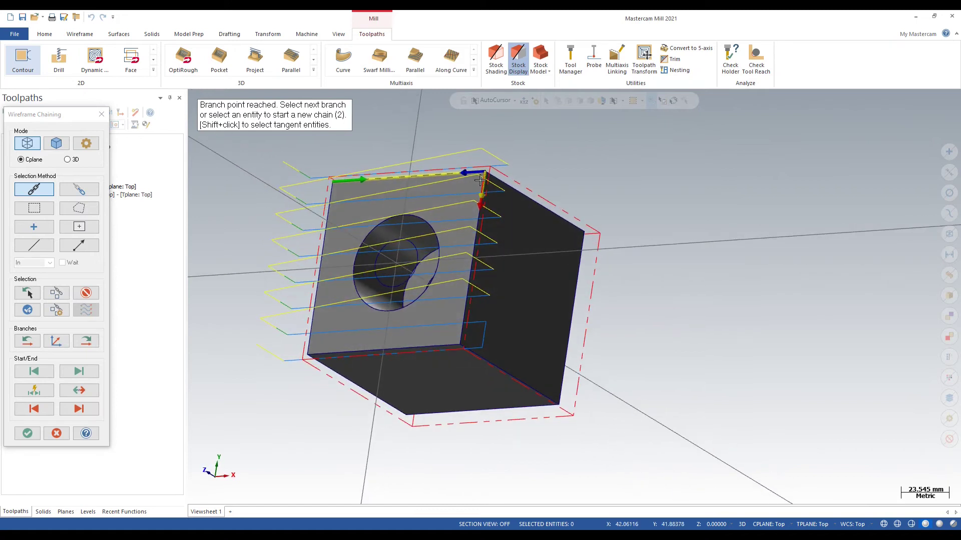
click(480, 207)
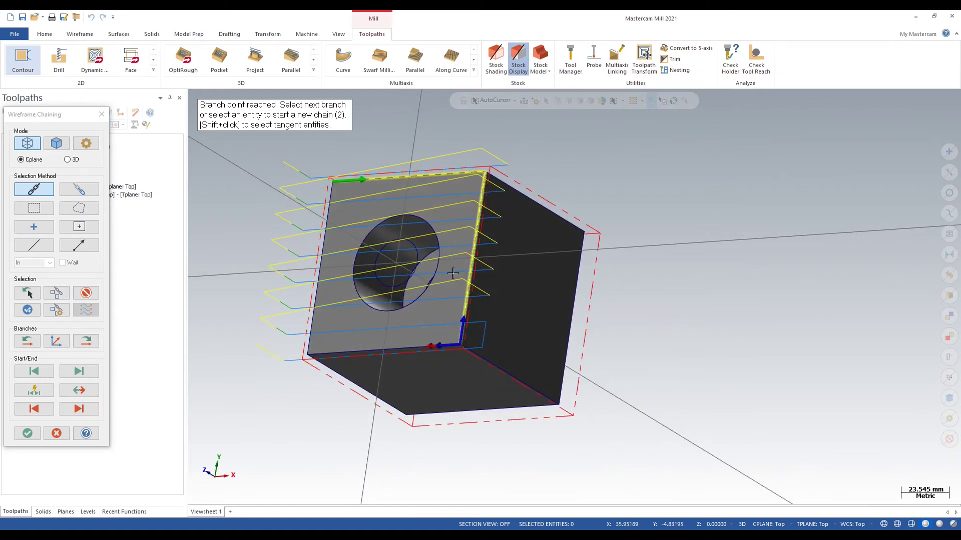
click(433, 346)
middle_drag(410, 315, 405, 310)
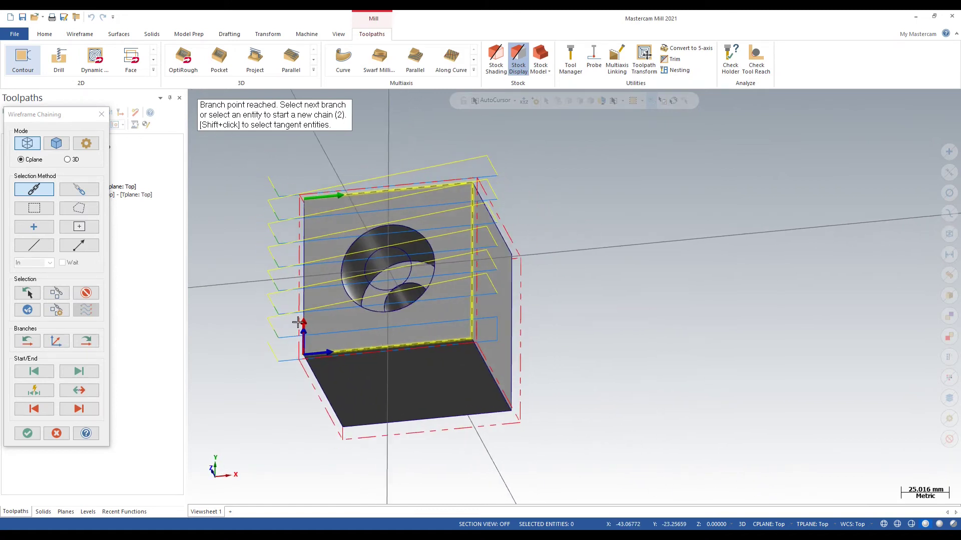
click(306, 345)
middle_drag(322, 238, 341, 233)
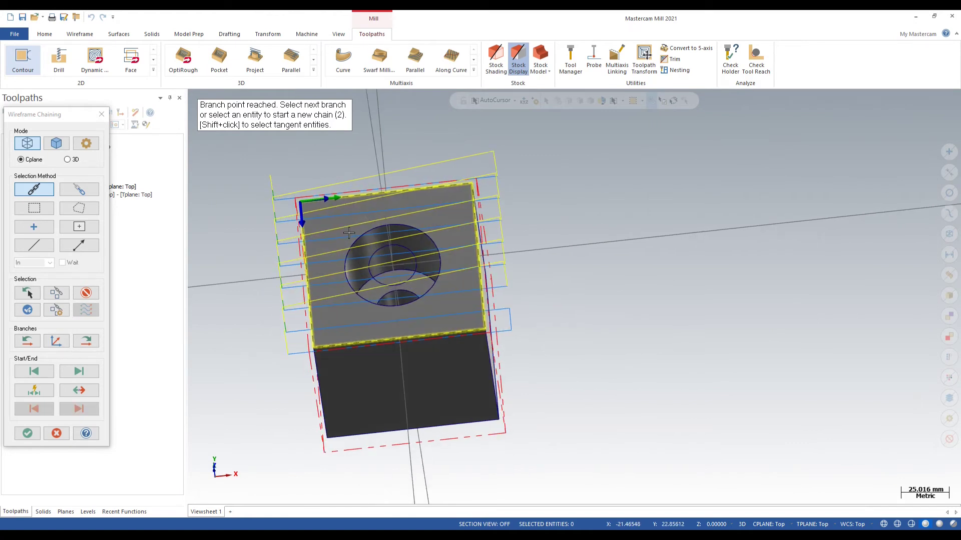
click(28, 434)
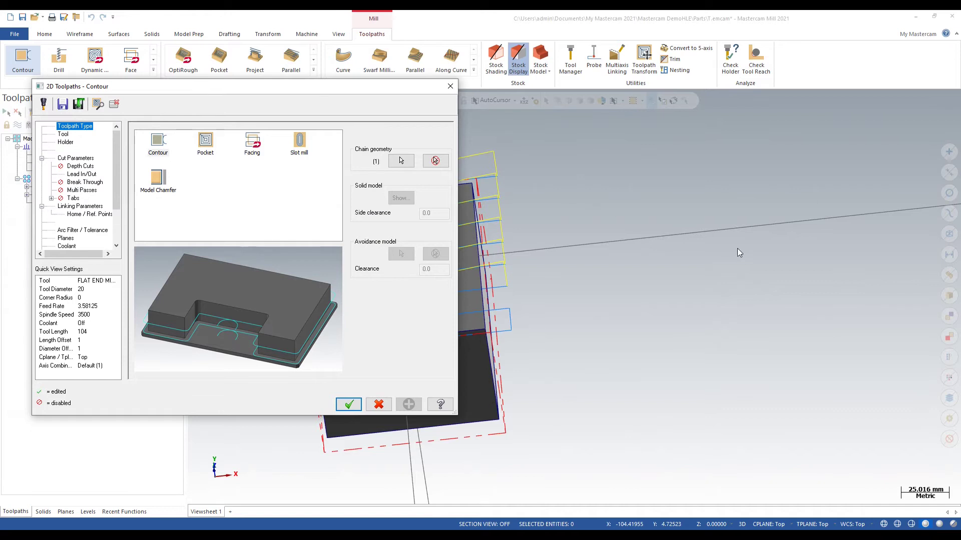
Set the 20 mm flat end mill's cutting speed (CS) to 240 and its feed per tooth (FPT) to 0.07.
click(62, 134)
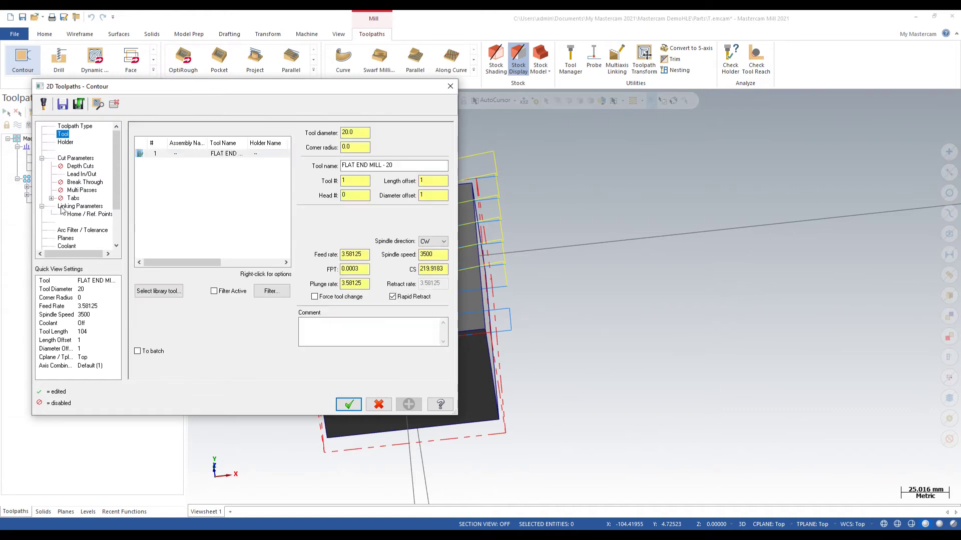
click(431, 255)
double_click(442, 271)
text(240)
key(Return)
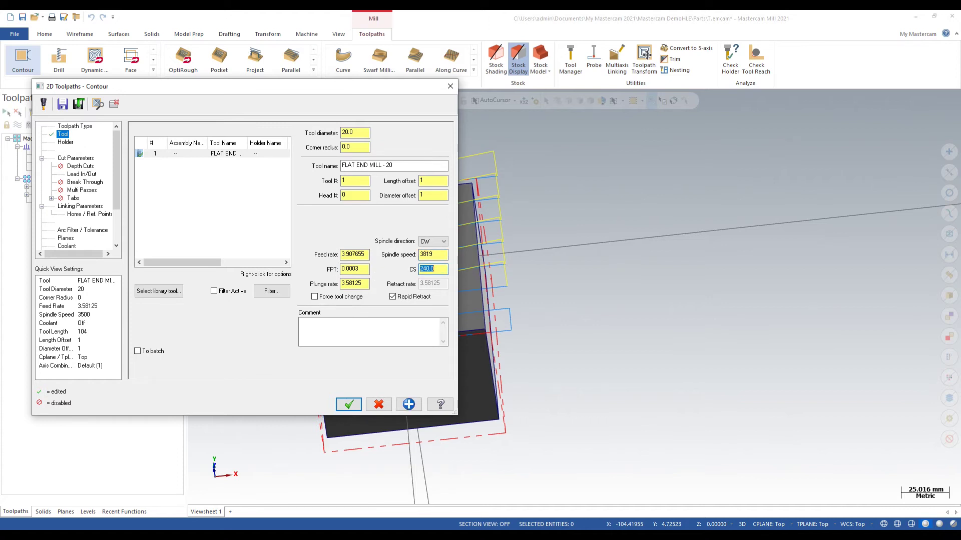
double_click(365, 270)
click(359, 271)
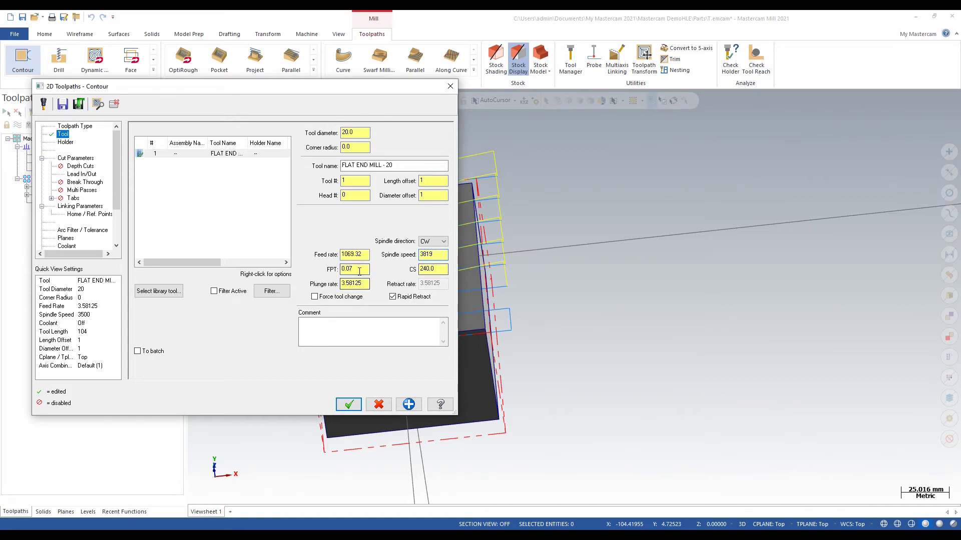
Open the cut parameters of the contour toolpath.
click(63, 159)
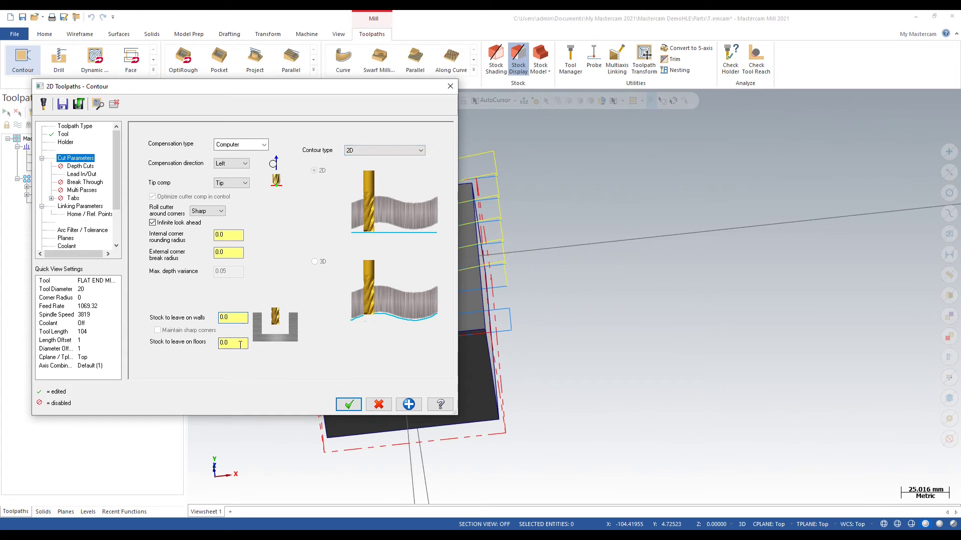
Set the contour's lead in/out overlap to 3.0.
click(82, 174)
click(245, 179)
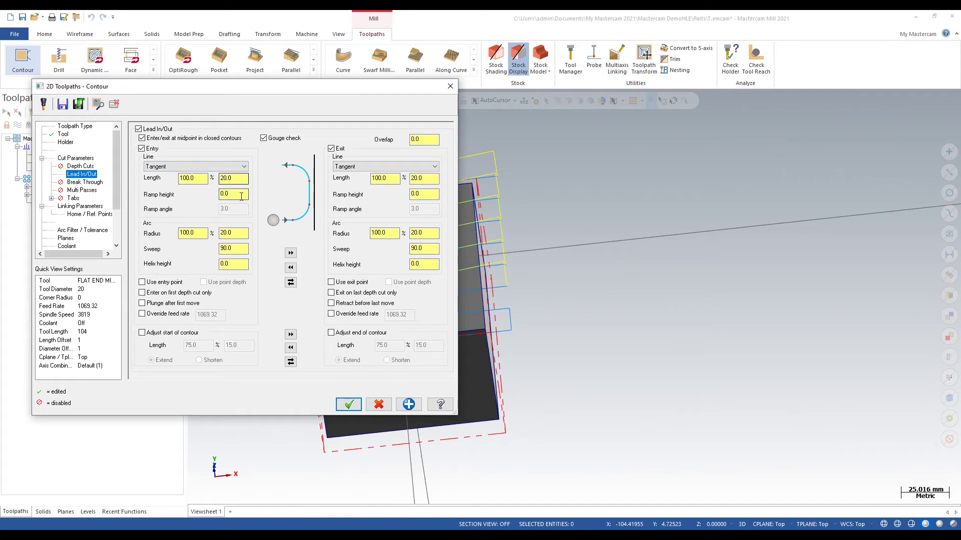
click(241, 196)
click(425, 141)
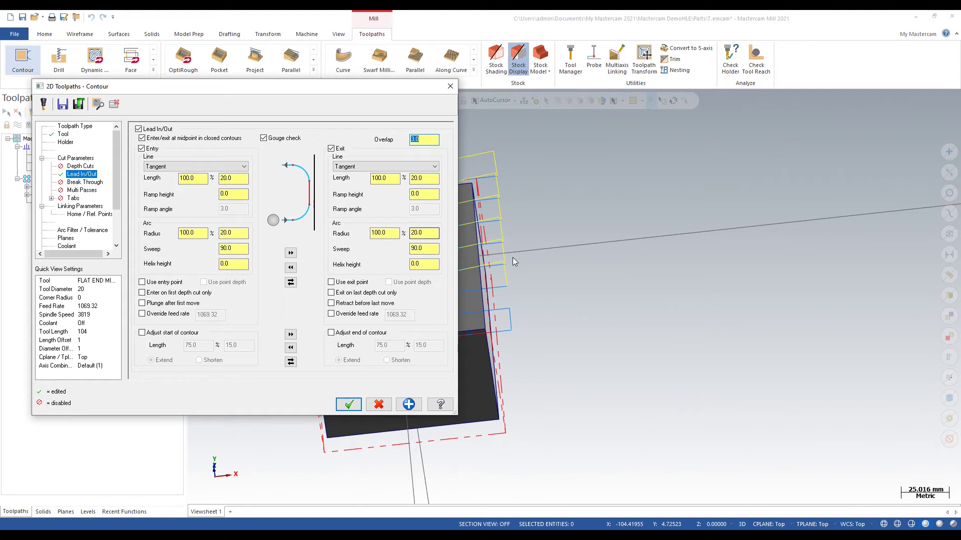
Set the lead-in entry line length to 3.0 and copy the entry settings to the exit.
click(204, 179)
double_click(240, 180)
text(3)
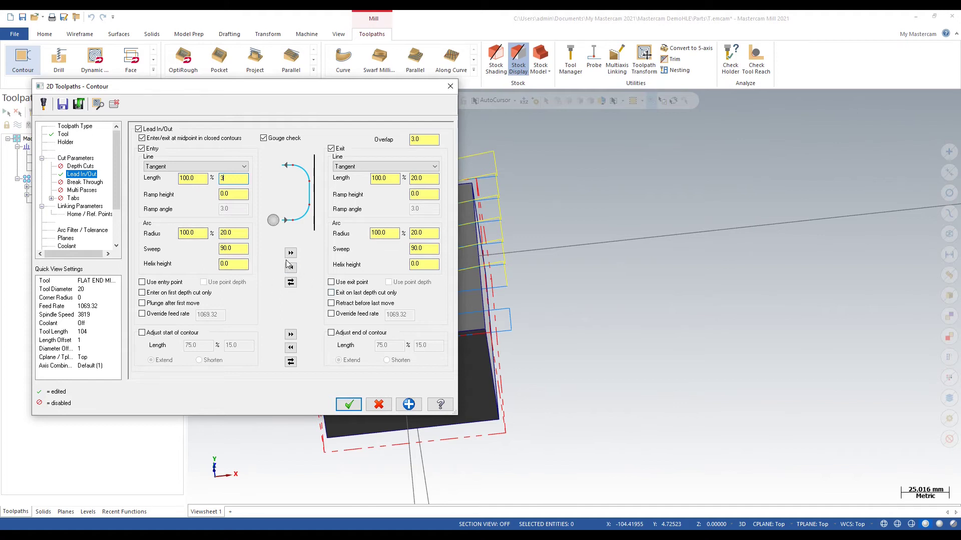
click(290, 253)
click(422, 181)
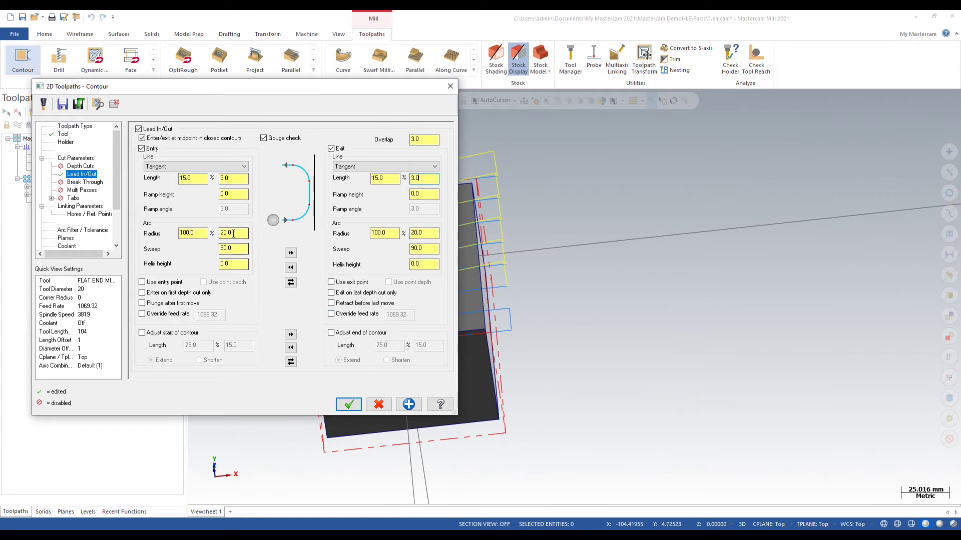
Set the lead-in arc radius to 1.0 and copy the entry settings to the exit.
click(236, 234)
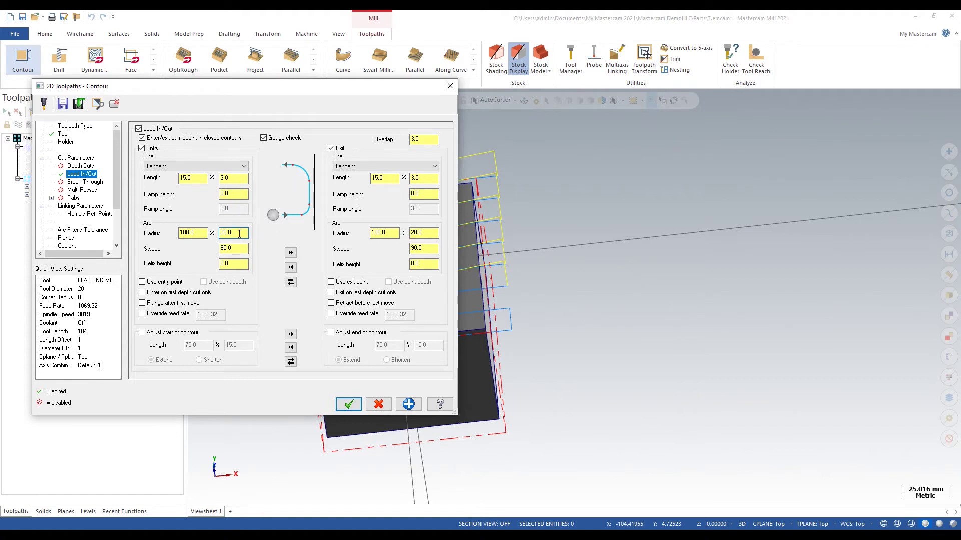
text(1)
click(291, 252)
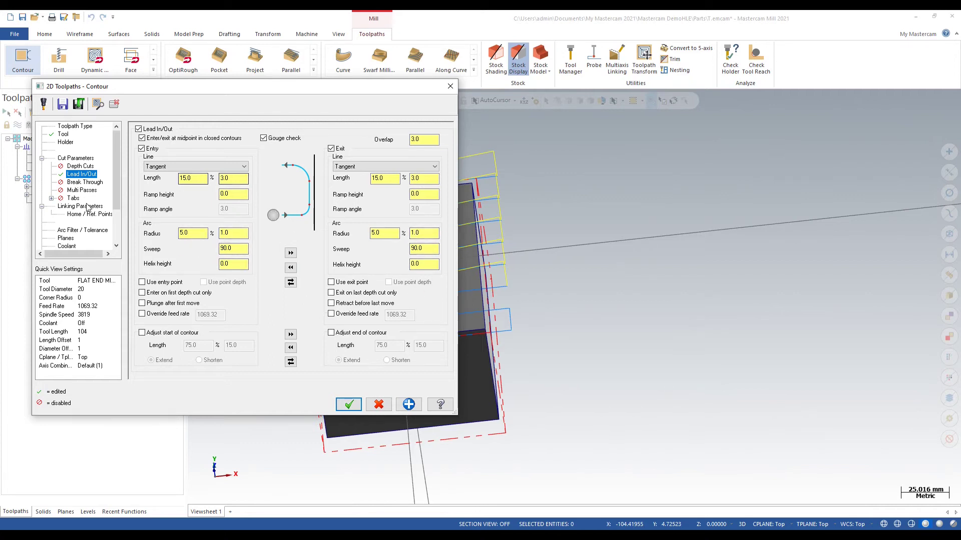
click(235, 168)
click(235, 169)
click(80, 190)
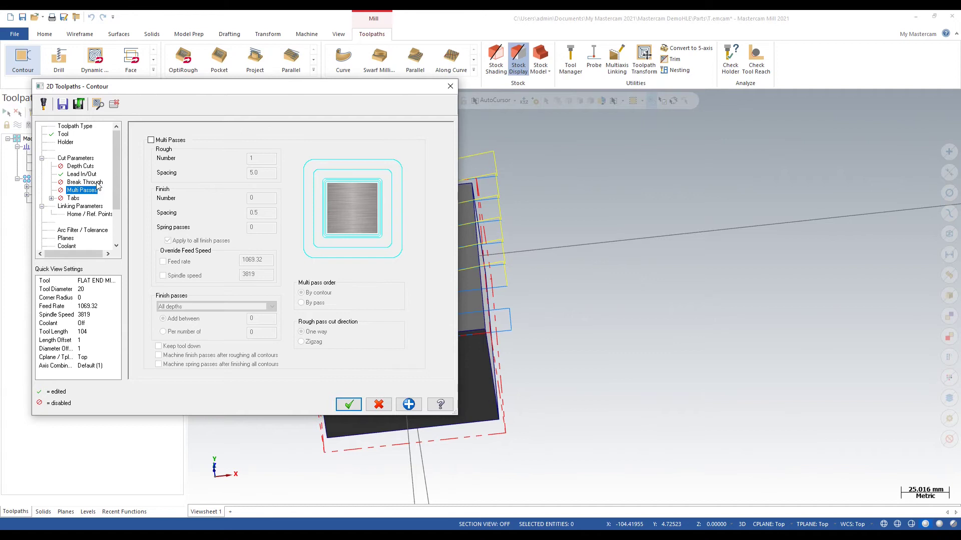
click(80, 175)
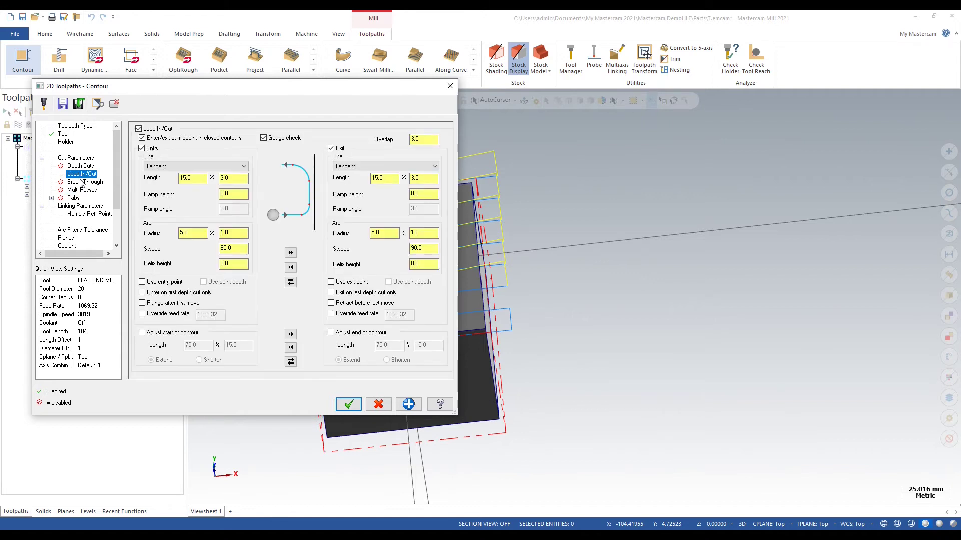
In the linking parameters, set the retract height to 20.0 absolute and make the feed plane absolute.
click(79, 207)
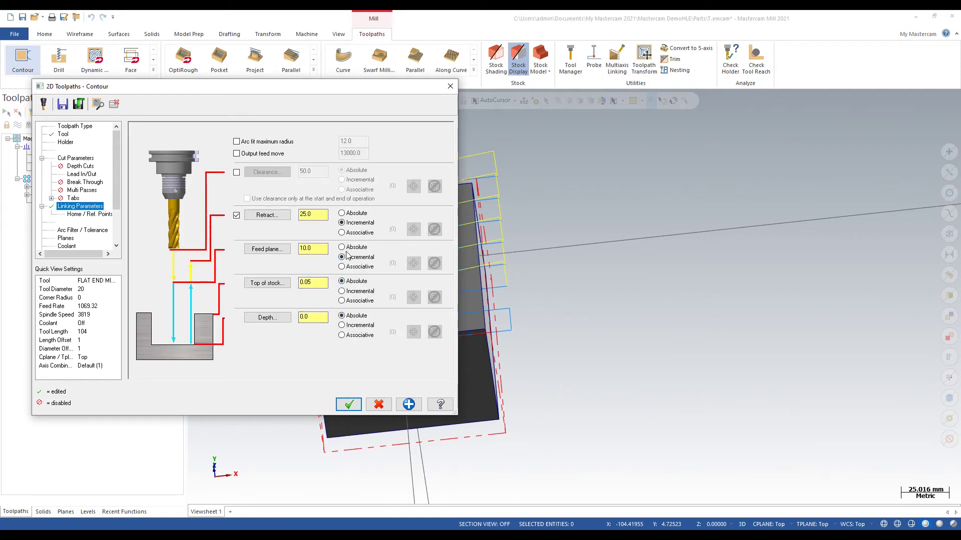
click(349, 214)
double_click(312, 214)
text(20)
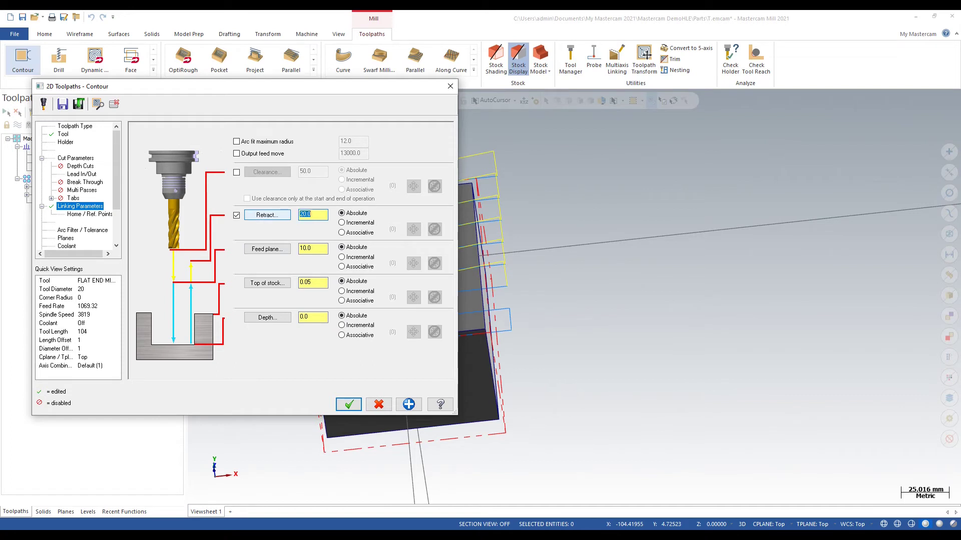
Set the top of stock to 0.0 and the depth to -90.0 from the block's bottom corner, and accept the contour toolpath.
click(321, 315)
double_click(313, 282)
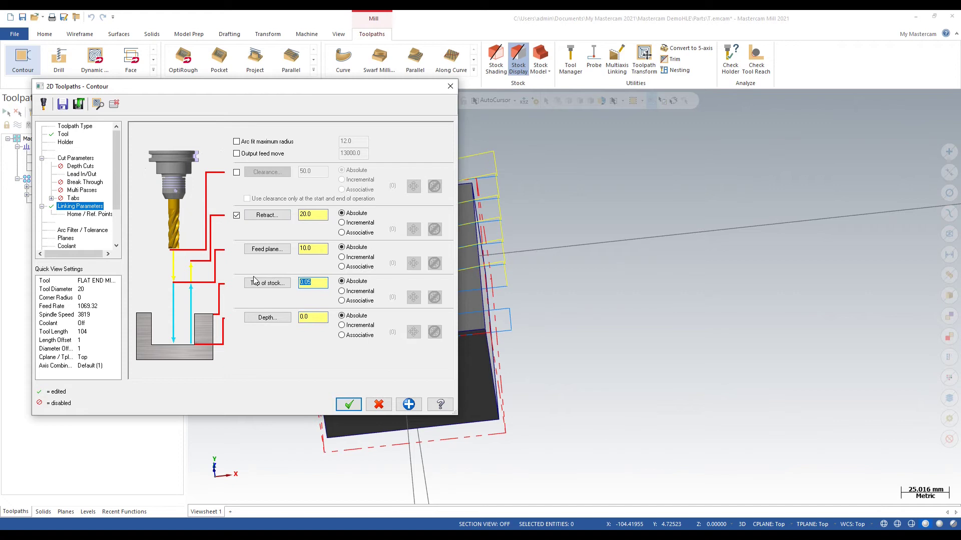
click(271, 318)
scroll(444, 371, up, 1)
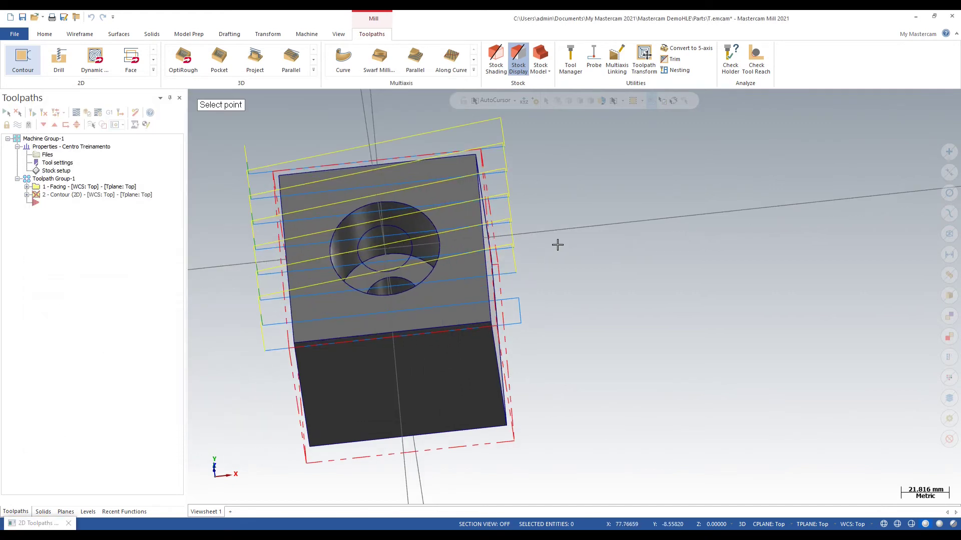
middle_drag(557, 245, 557, 150)
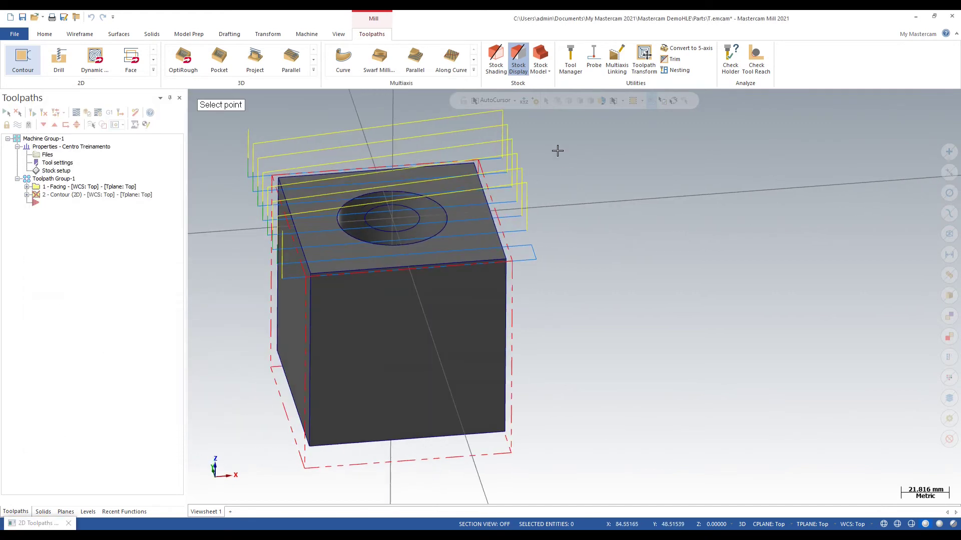
click(309, 445)
click(349, 404)
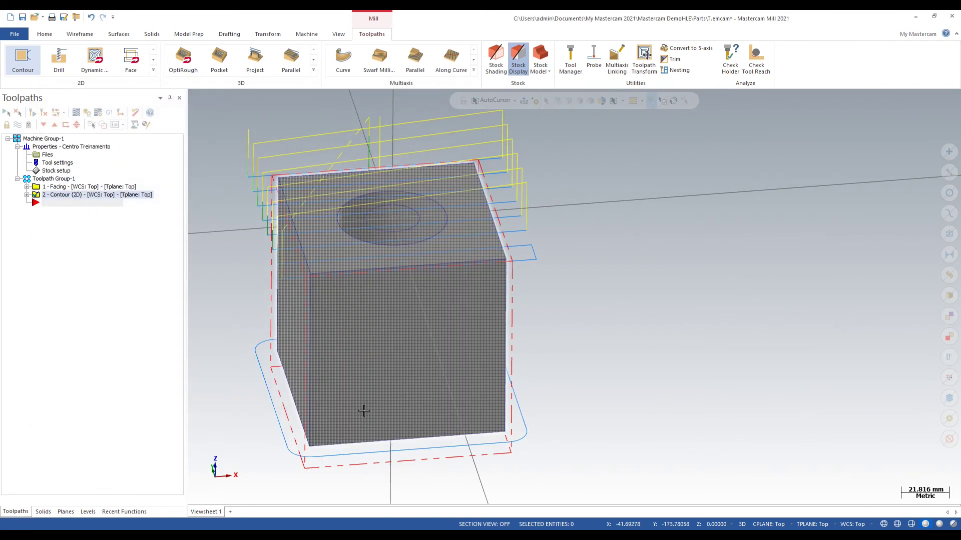
Examine the generated contour toolpath around the block, including its lead-in and lead-out moves.
scroll(296, 301, up, 2)
mouse_move(286, 319)
middle_down()
mouse_move(347, 318)
mouse_move(391, 260)
middle_up()
scroll(726, 226, down, 4)
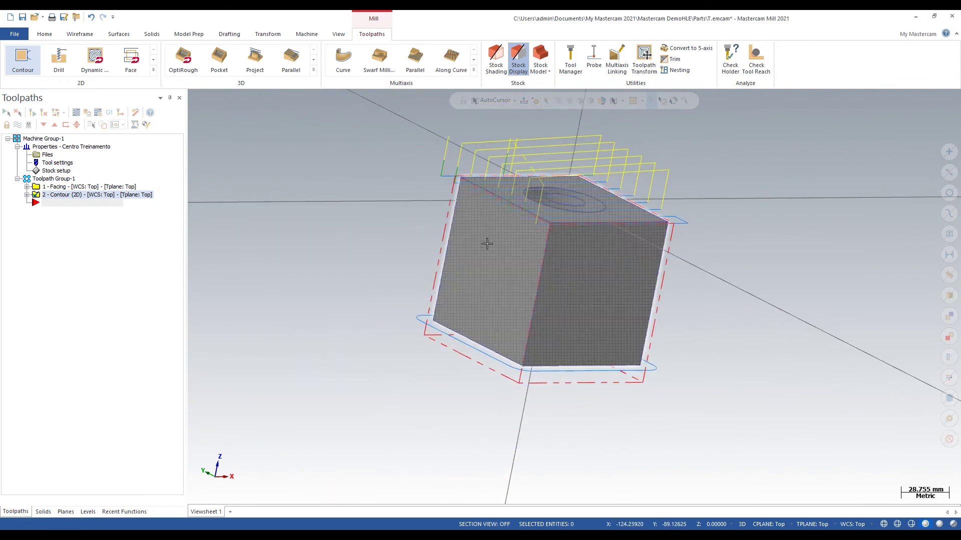
mouse_move(485, 242)
middle_down()
mouse_move(502, 253)
mouse_move(544, 248)
mouse_move(427, 289)
middle_up()
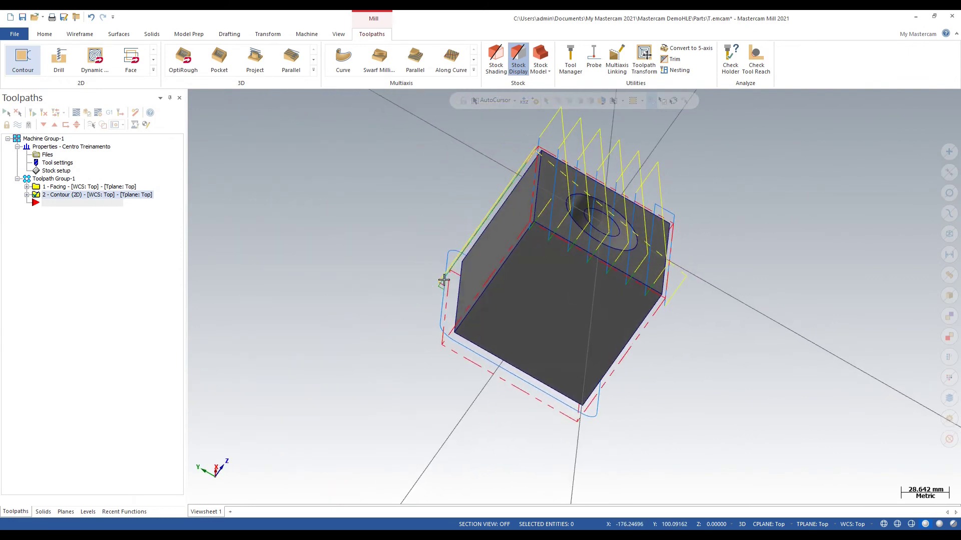
scroll(443, 280, up, 11)
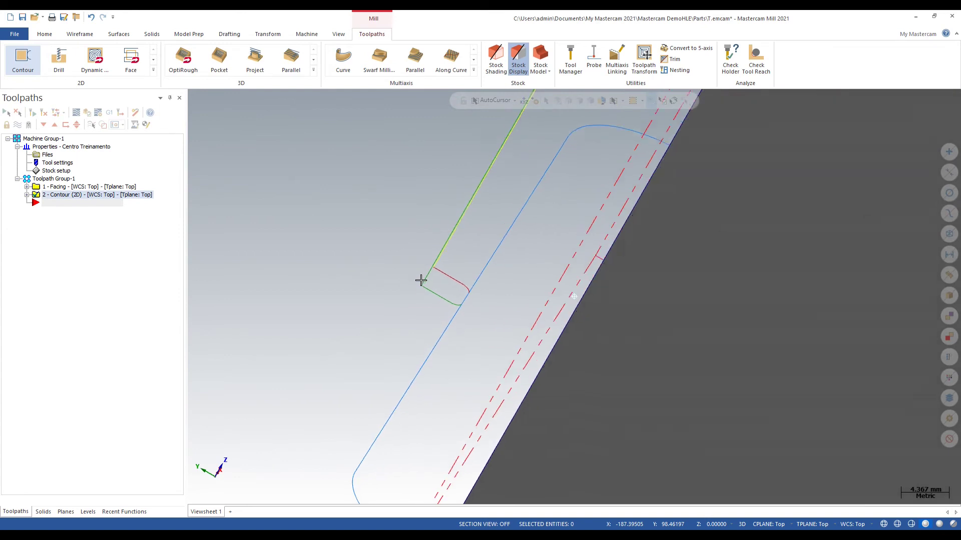
scroll(419, 281, down, 3)
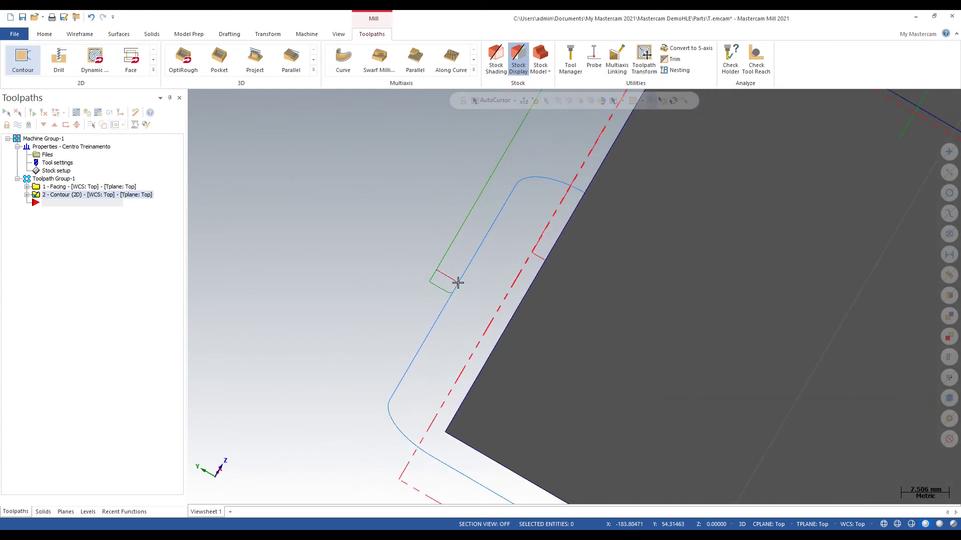
scroll(376, 276, down, 5)
middle_drag(331, 284, 295, 296)
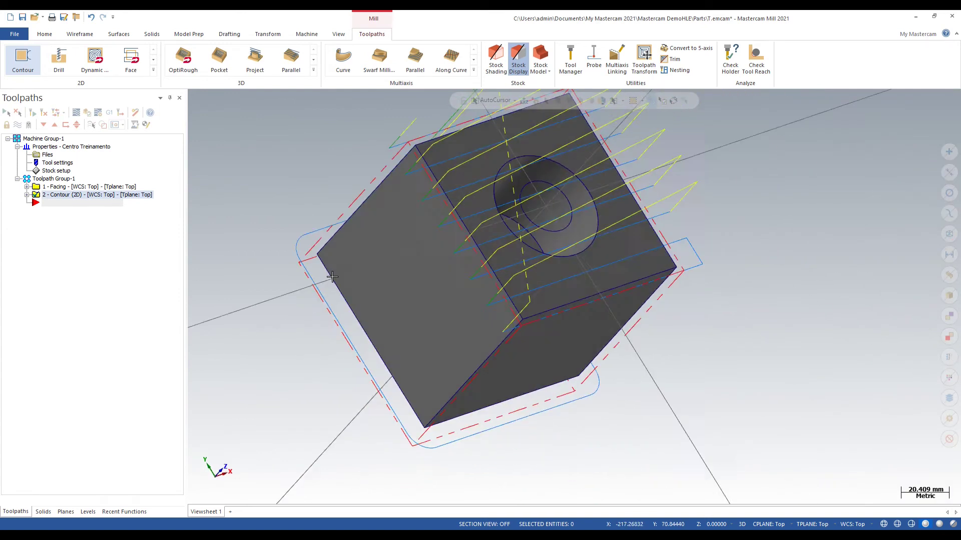
key(alt+1)
scroll(528, 274, down, 3)
Backplot the Facing and Contour operations together and watch the tool motion through to the end.
click(46, 188)
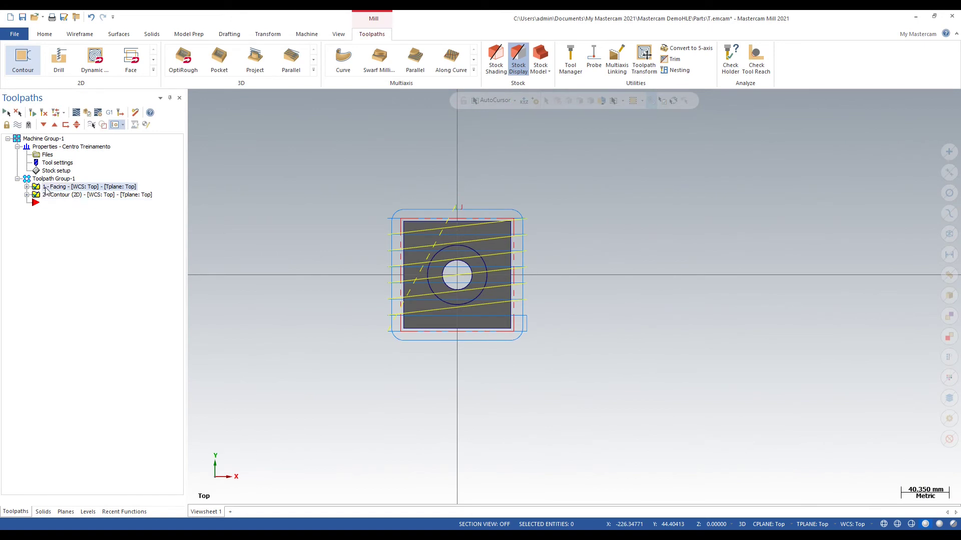
middle_drag(193, 165, 145, 124)
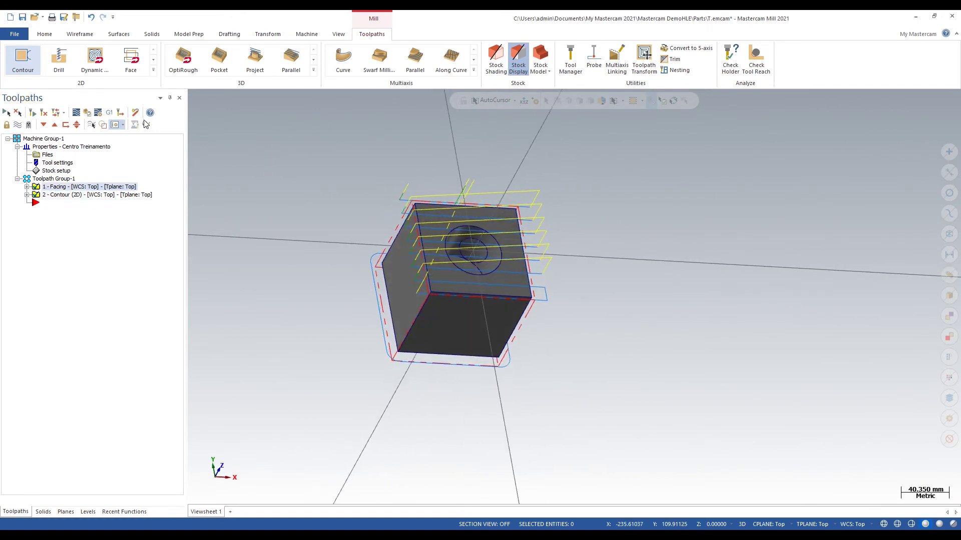
click(75, 112)
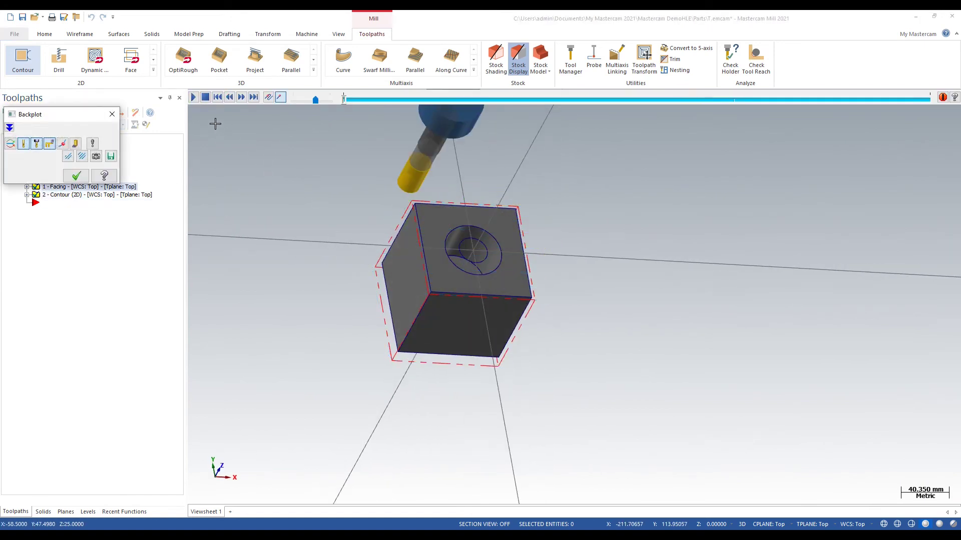
click(194, 97)
middle_drag(246, 165, 345, 201)
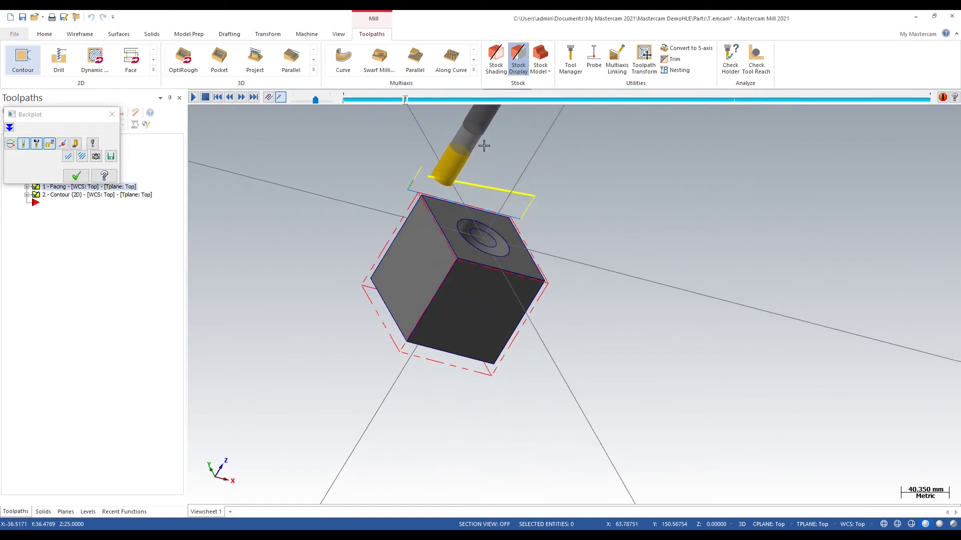
scroll(479, 321, down, 1)
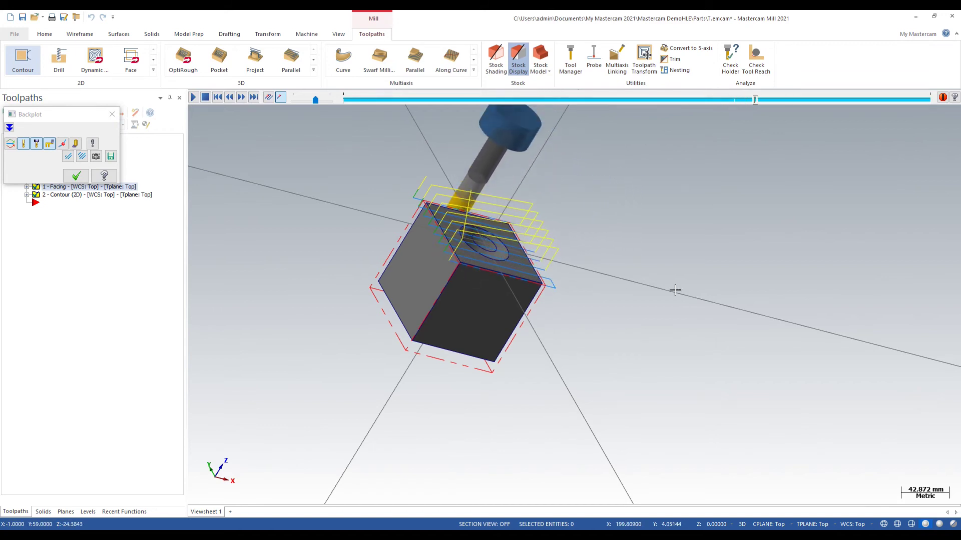
middle_drag(715, 306, 784, 283)
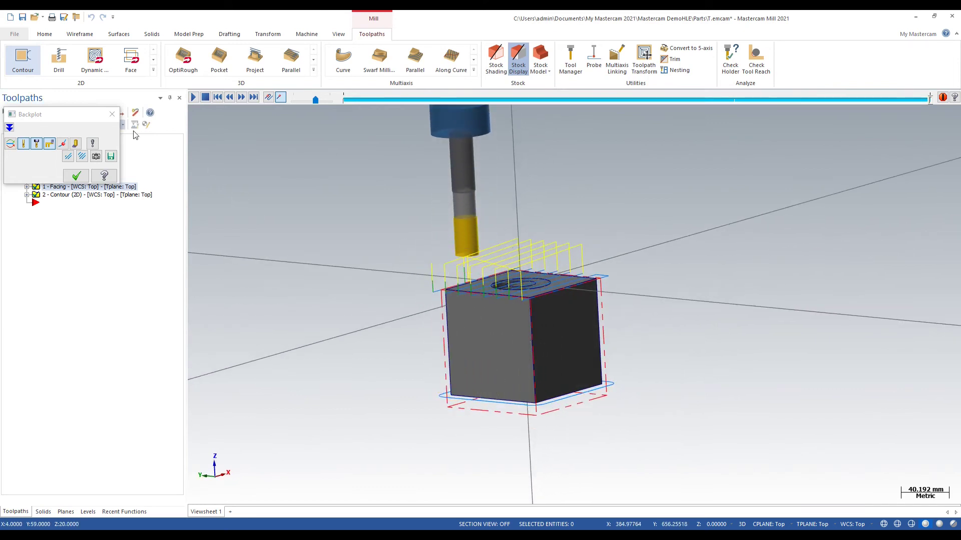
click(112, 114)
key(alt+1)
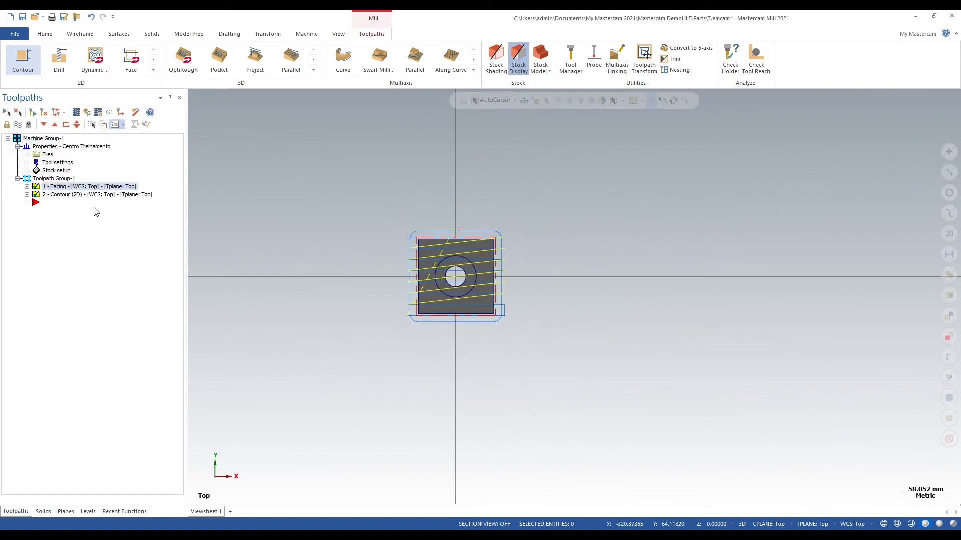
Open the Contour operation's FLAT END MILL - 20 for editing from its tool parameters.
click(50, 196)
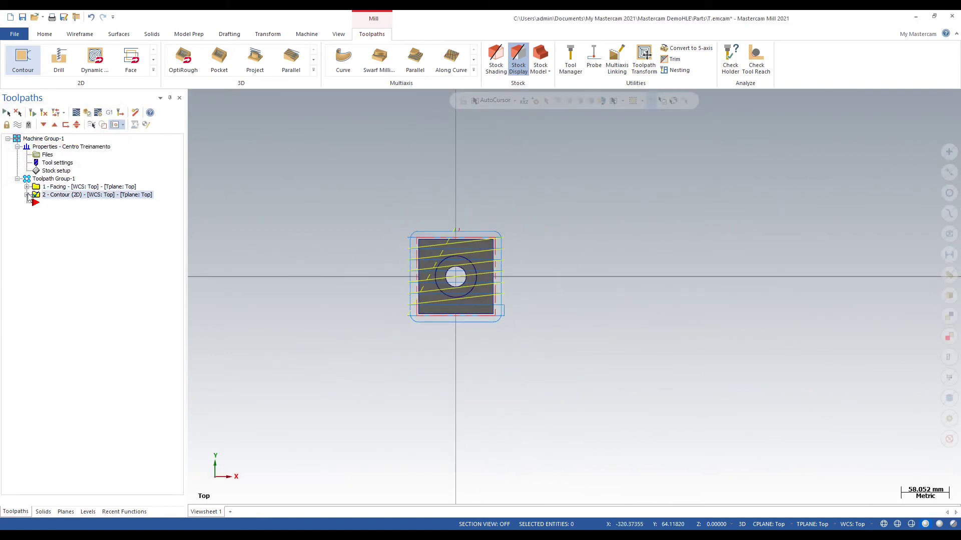
click(27, 195)
click(65, 203)
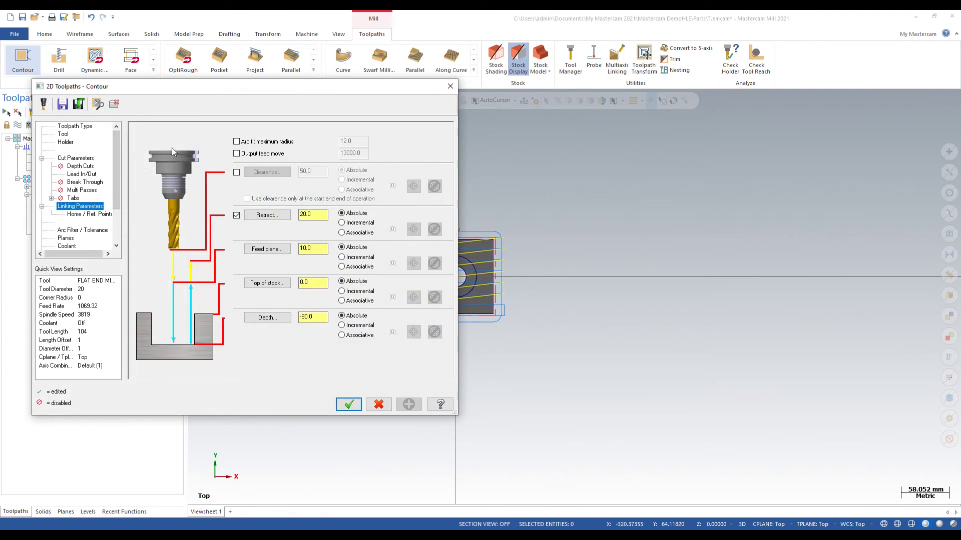
click(63, 135)
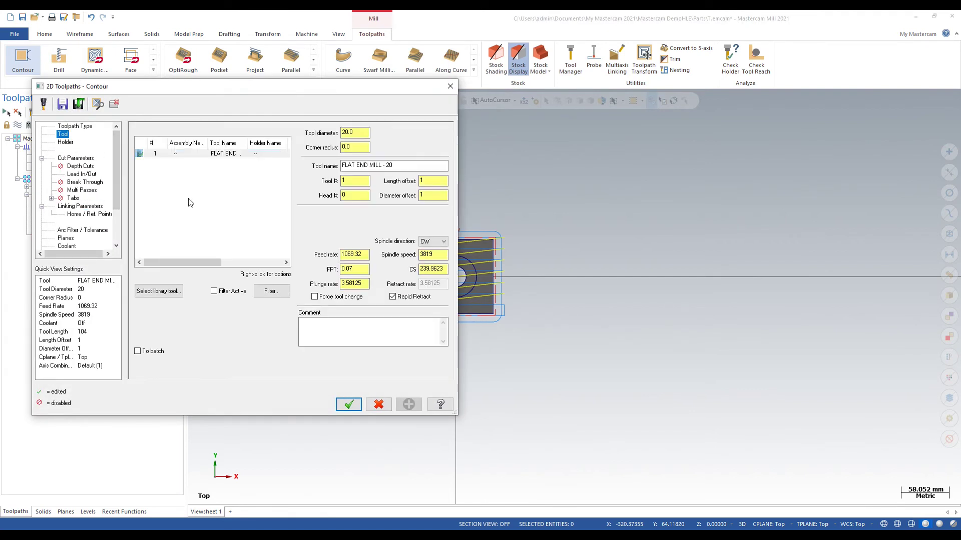
right_click(195, 156)
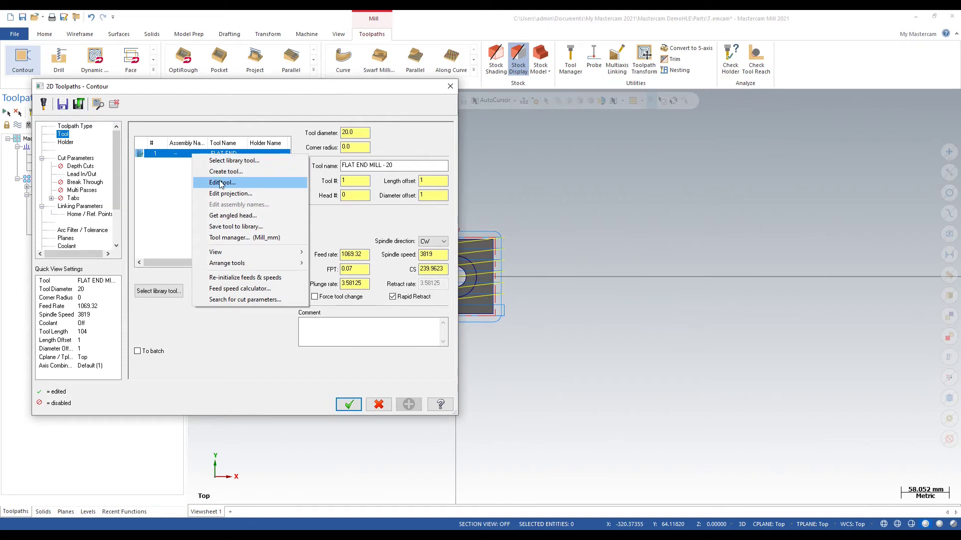
click(220, 183)
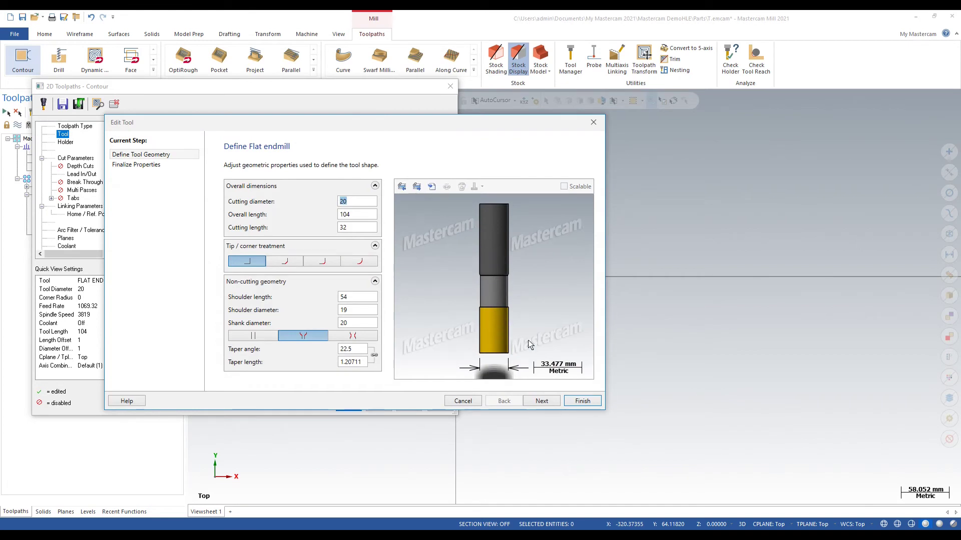
Set the endmill's taper length to 0 and its shoulder diameter to 20.
click(364, 326)
click(362, 362)
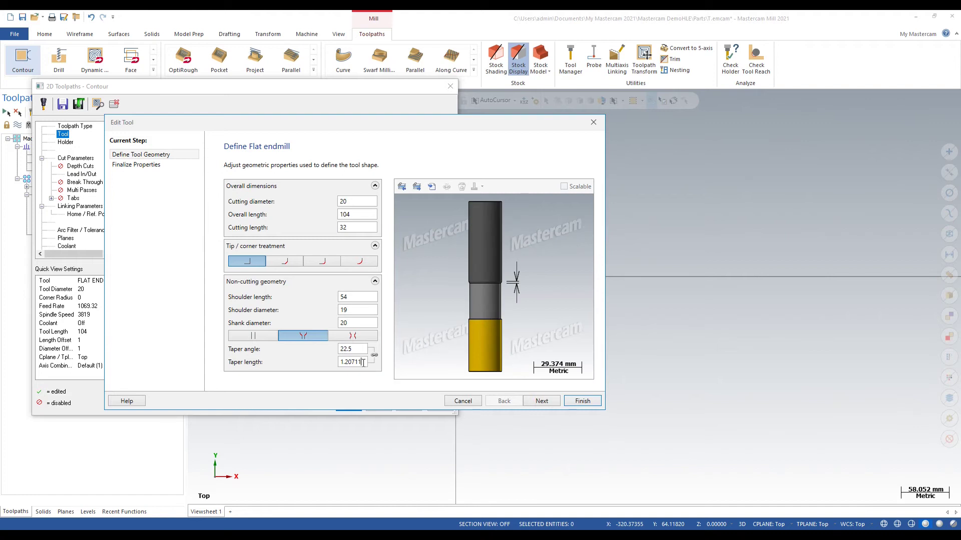
drag(363, 361, 278, 362)
text(0)
key(Tab)
click(362, 311)
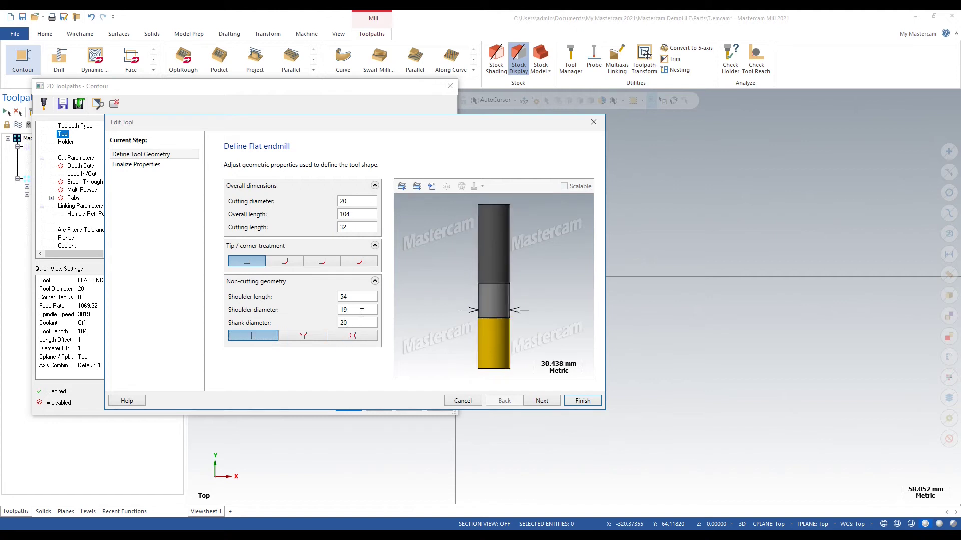
text(20)
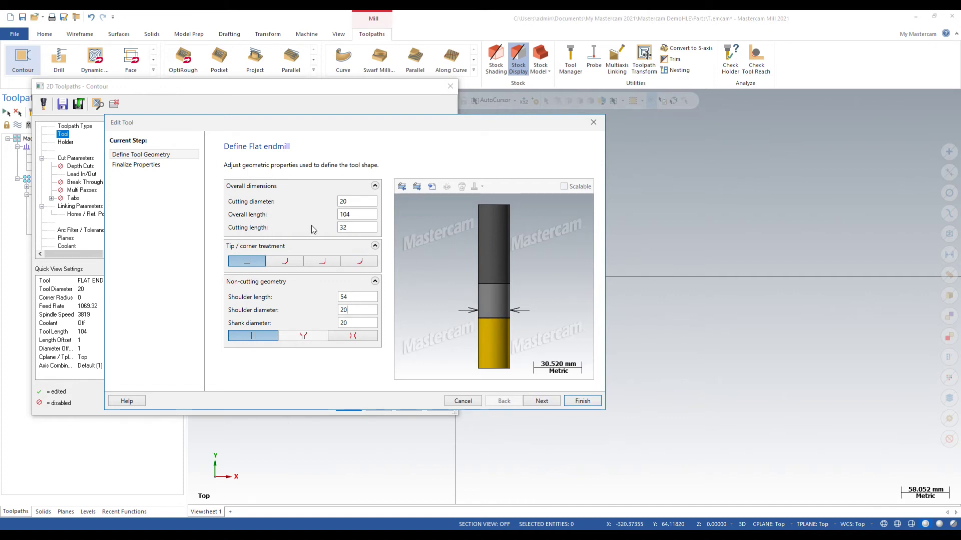
Set the 20 mm flat endmill's cutting length to 92.
click(356, 228)
drag(362, 227, 293, 223)
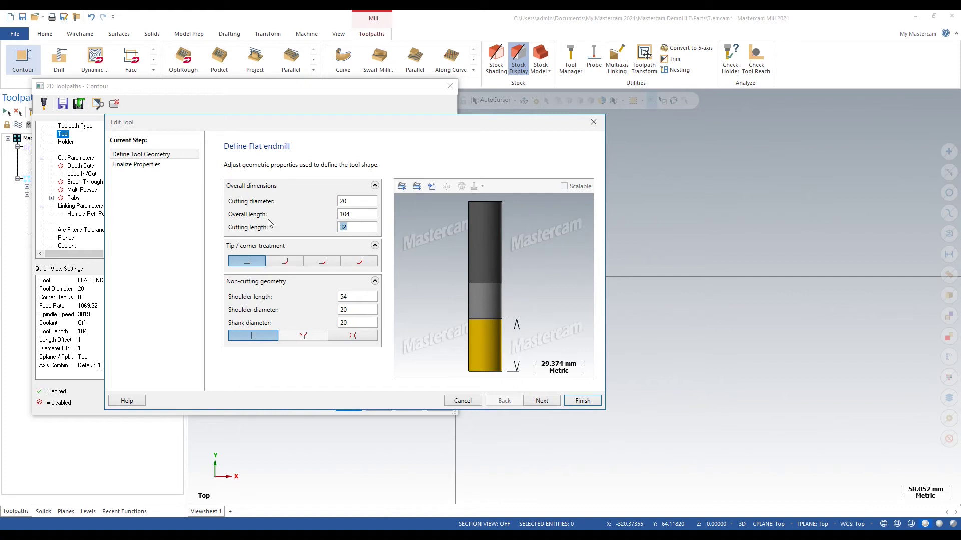
text(9)
key(Tab)
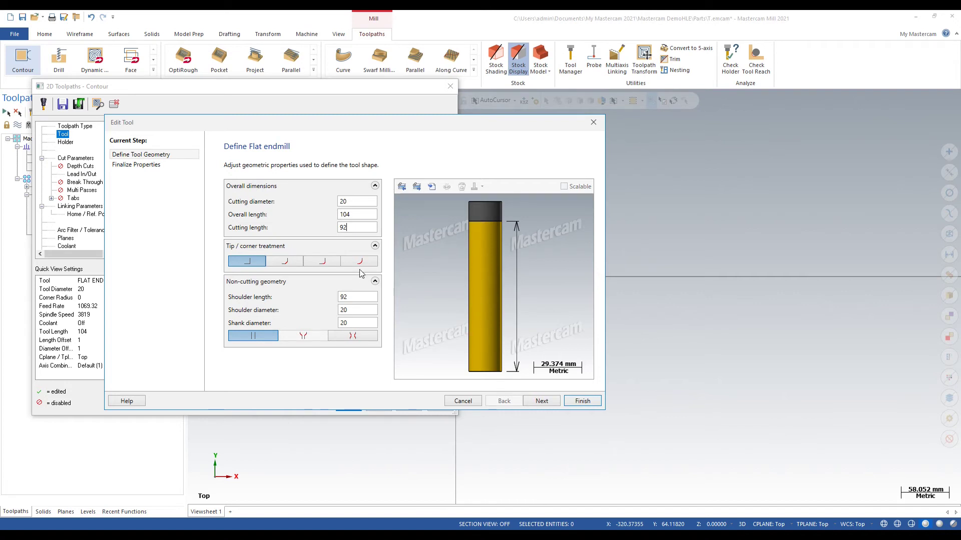
click(359, 218)
Review the endmill's final operation properties, finish the tool edit, and update the assembly and all operations that use it.
click(529, 403)
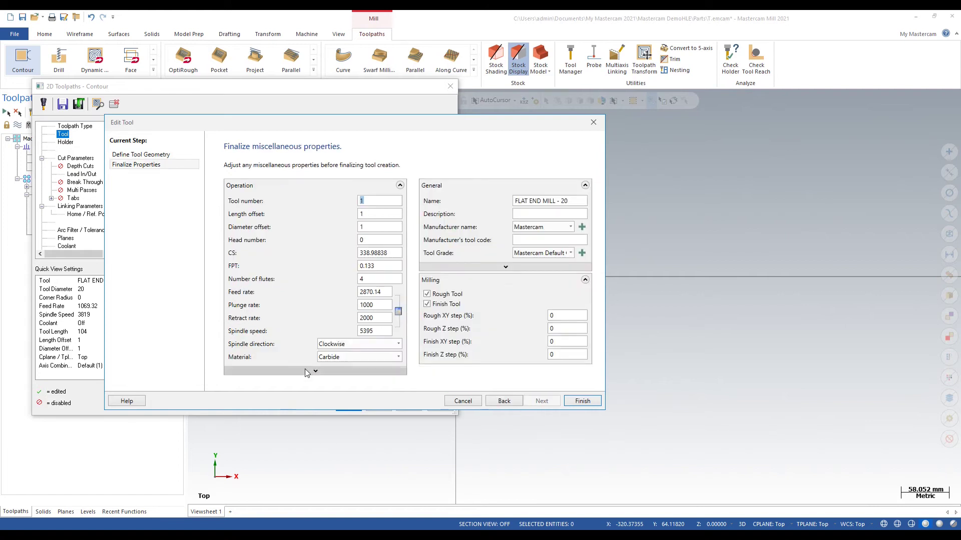
click(379, 283)
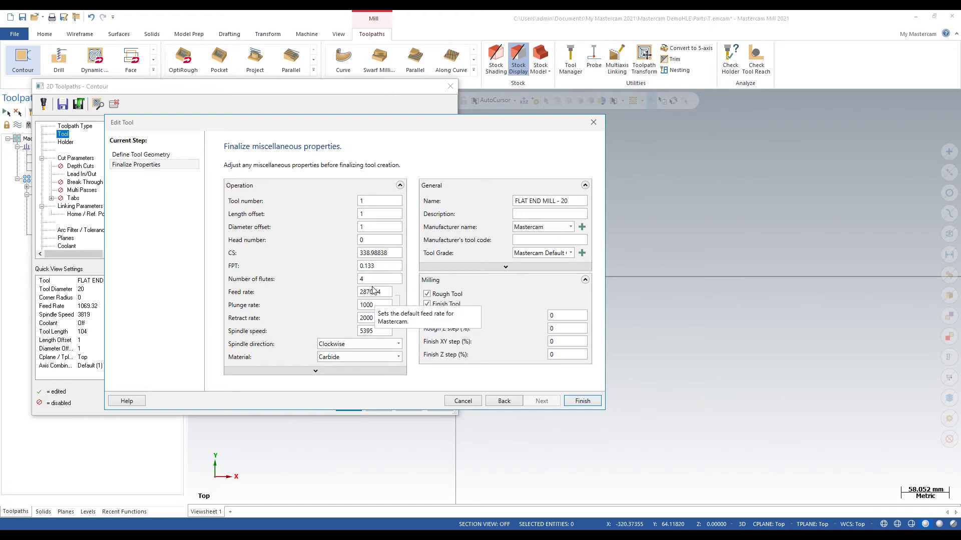
click(381, 265)
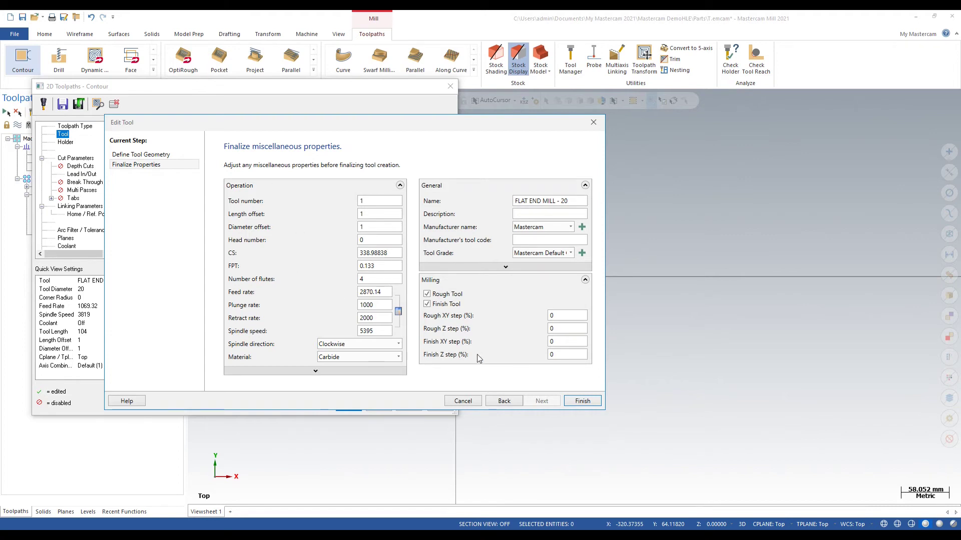
click(583, 402)
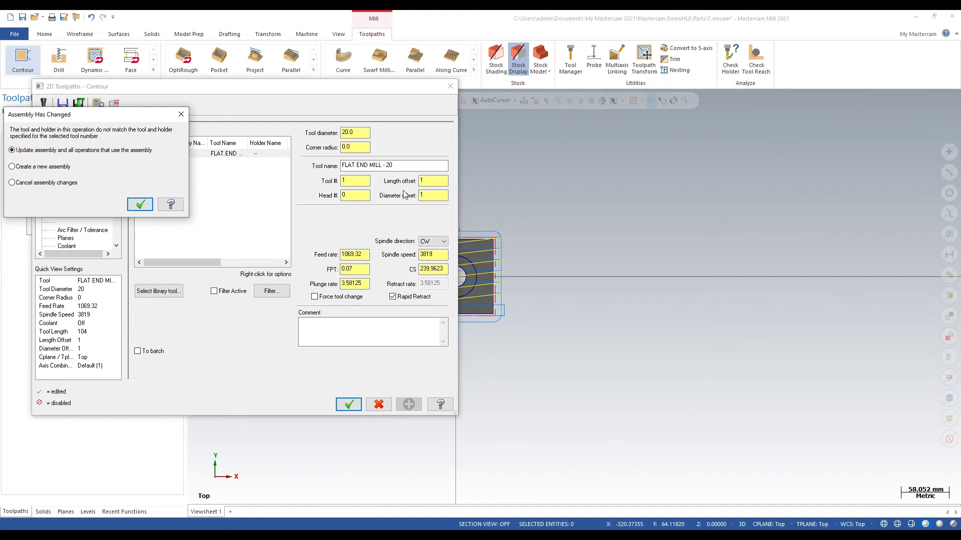
click(140, 204)
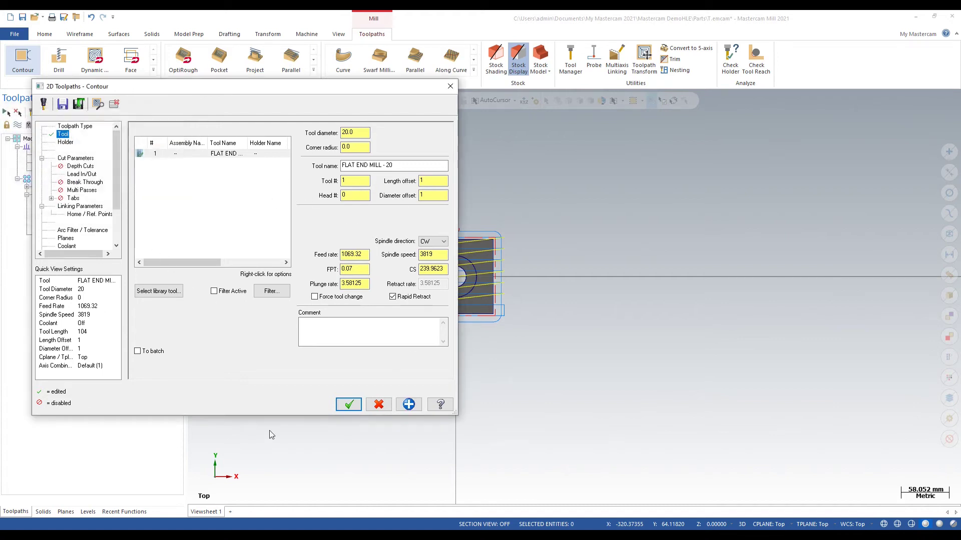
Accept the Contour parameters and regenerate the outdated Facing and Contour operations.
click(349, 404)
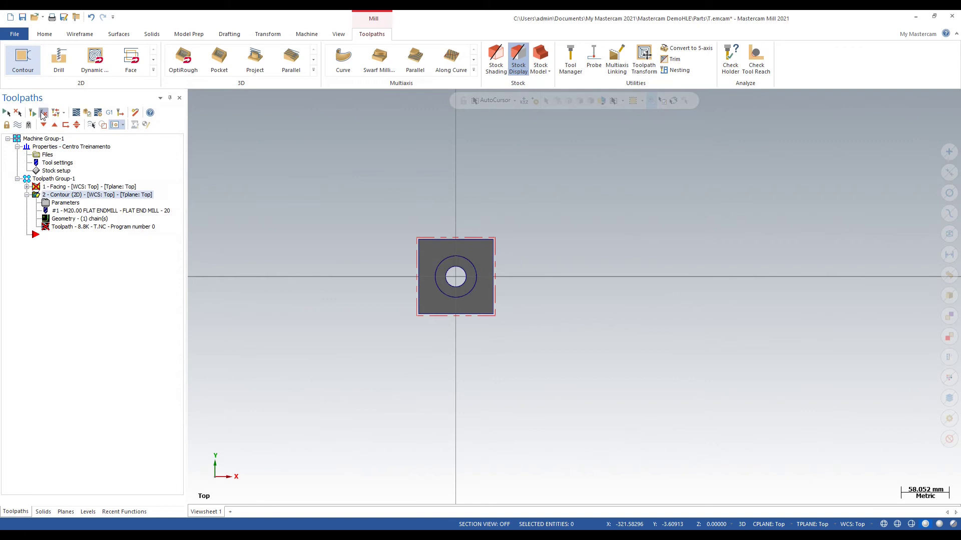
click(44, 114)
mouse_move(421, 353)
middle_down()
mouse_move(428, 332)
mouse_move(469, 294)
middle_up()
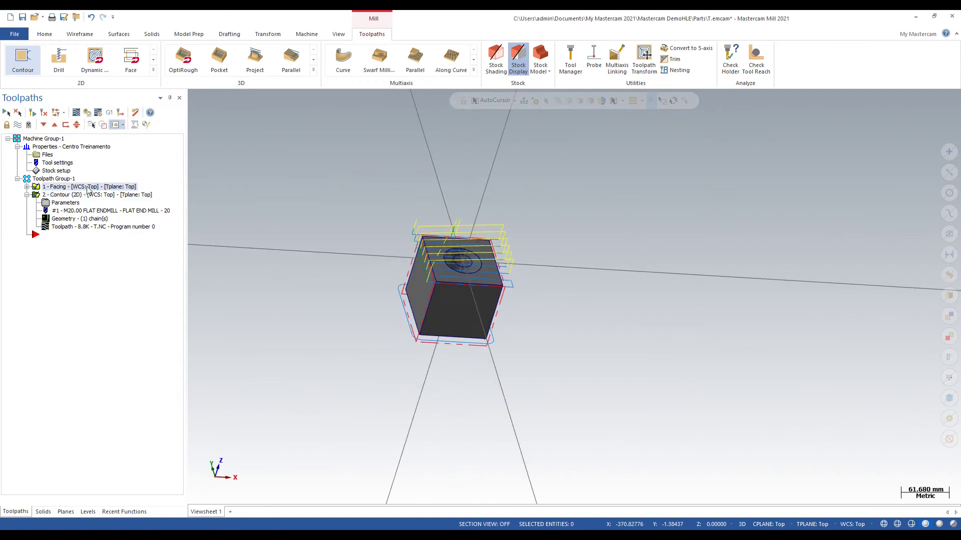
Open the backplot to check the edited endmill above the block, close it, and inspect the regenerated toolpaths.
click(76, 113)
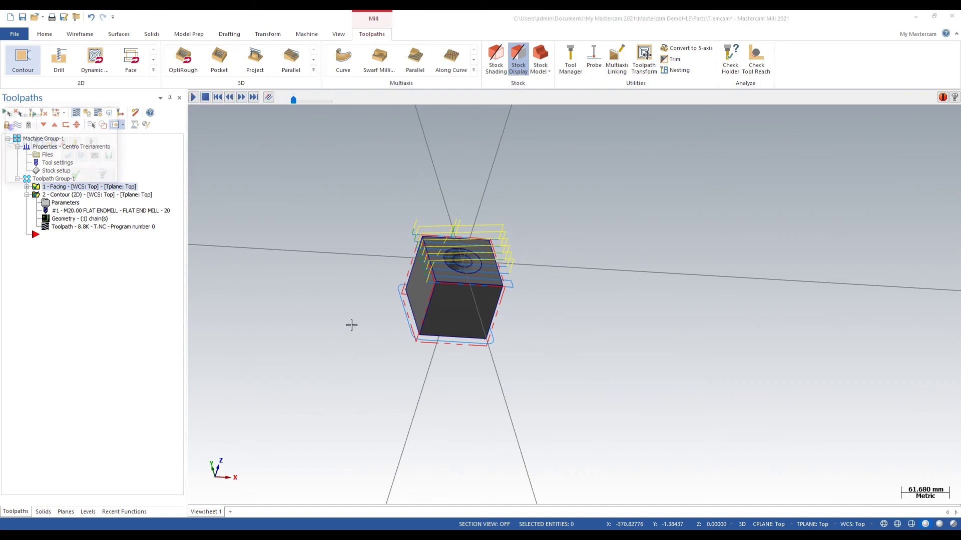
middle_drag(430, 223, 409, 232)
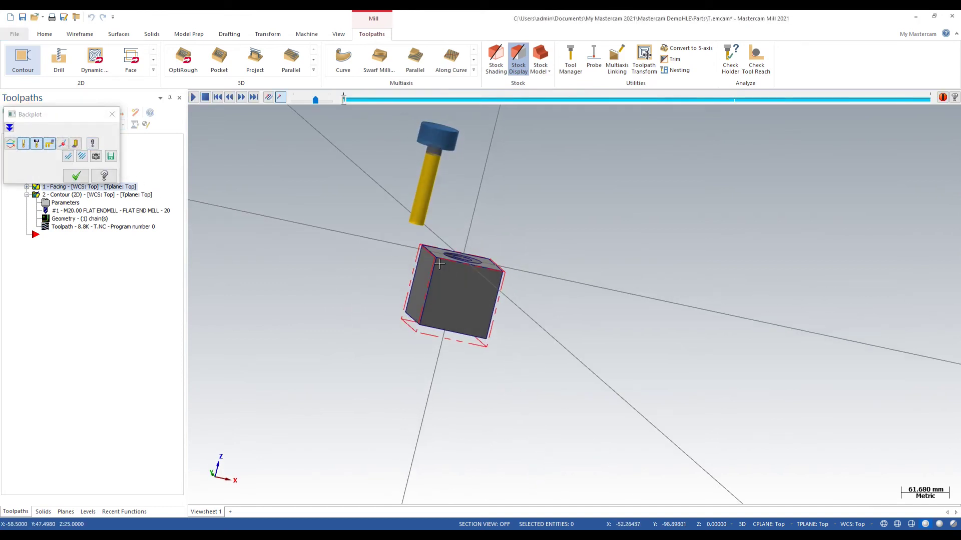
click(112, 114)
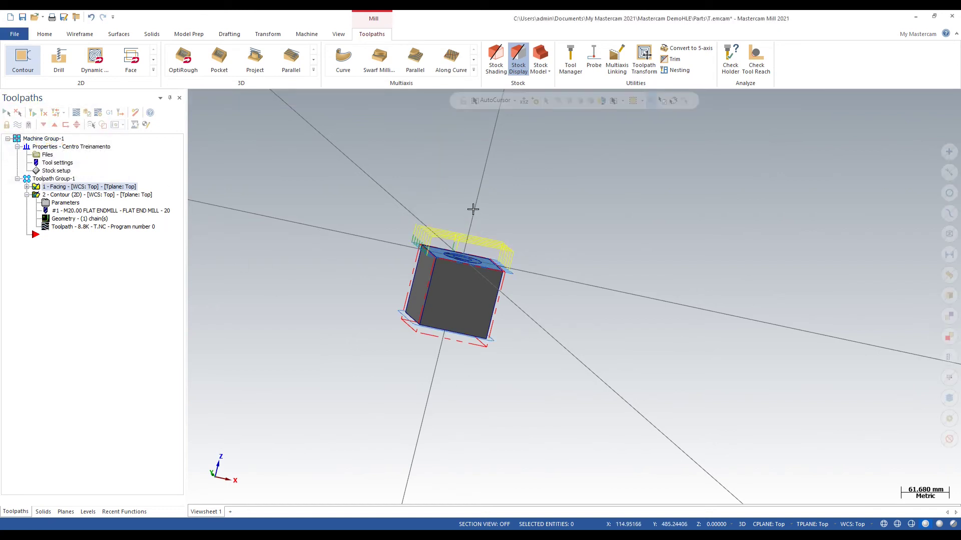
scroll(463, 271, up, 5)
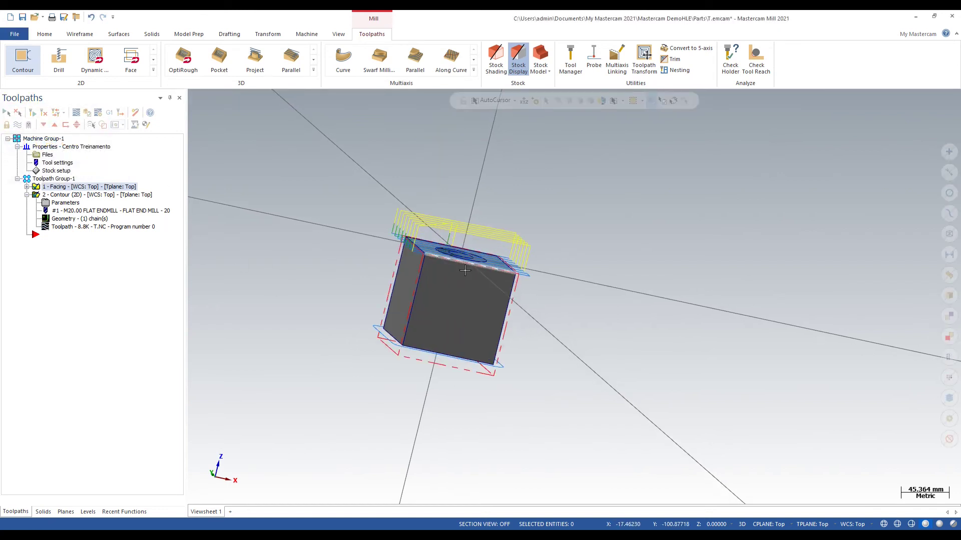
middle_drag(448, 280, 594, 283)
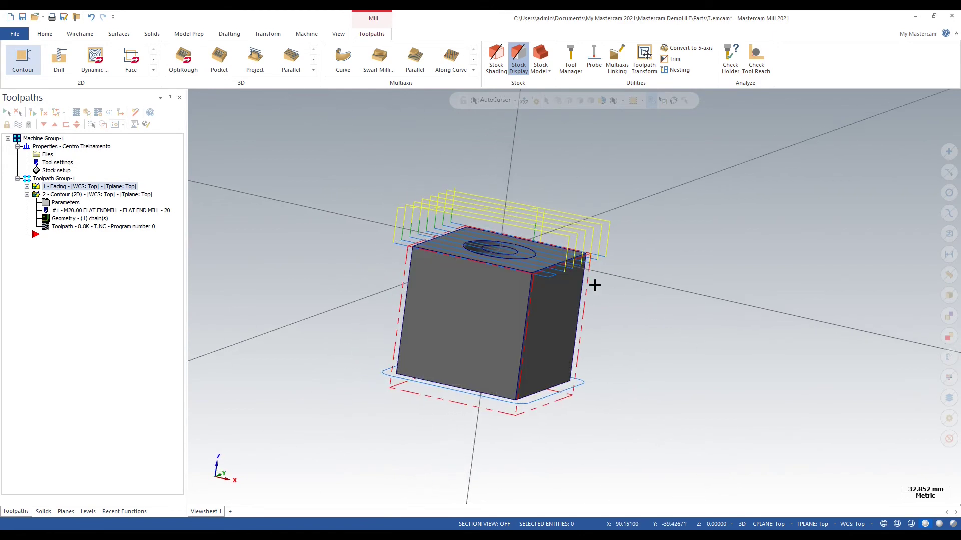
Verify the Facing and Contour operations in the stock-removal simulation, inspect the machined block, and close the simulator.
key(alt+1)
click(27, 195)
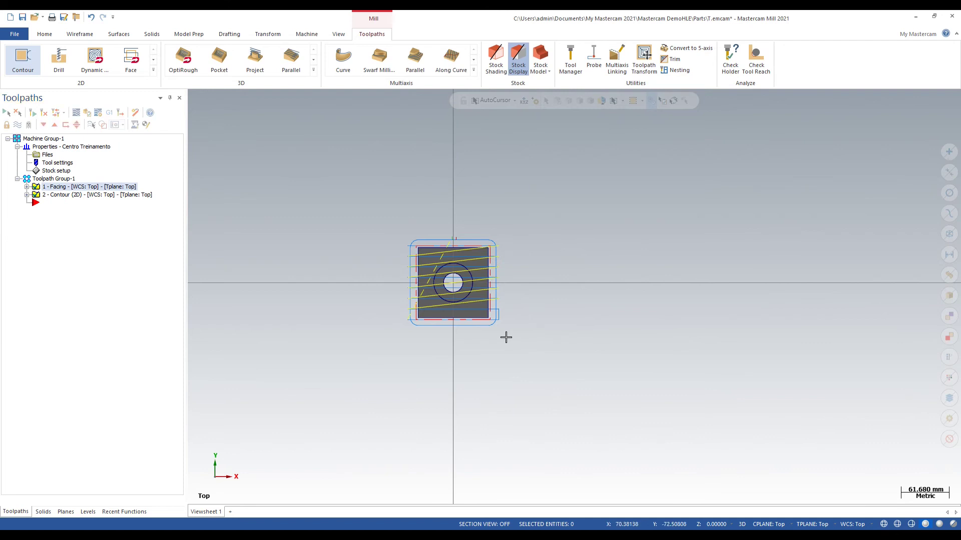
scroll(506, 337, up, 6)
middle_drag(505, 337, 325, 211)
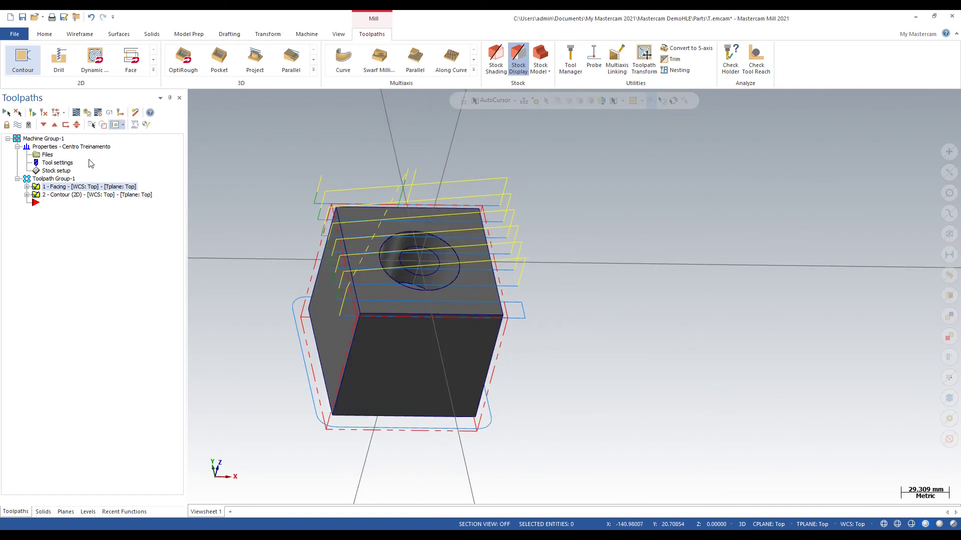
click(80, 115)
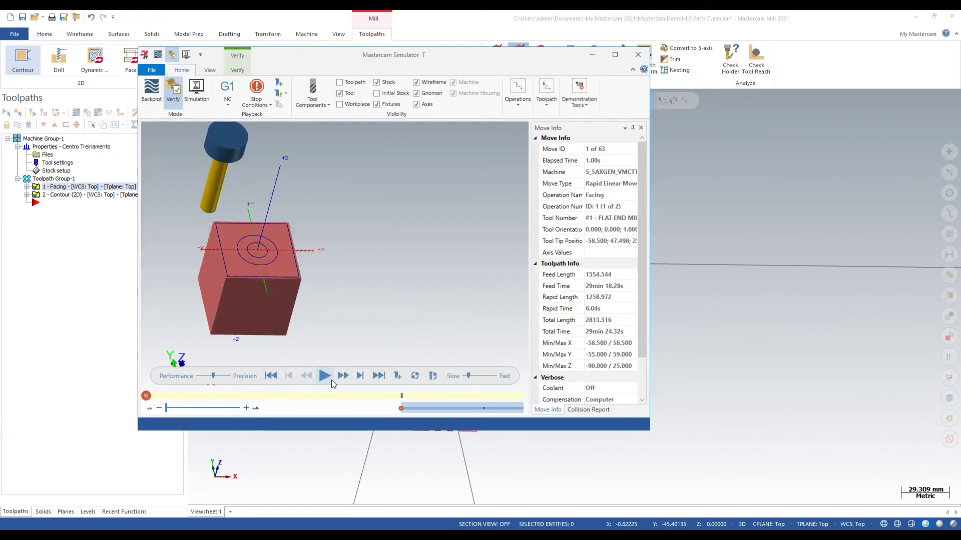
click(328, 378)
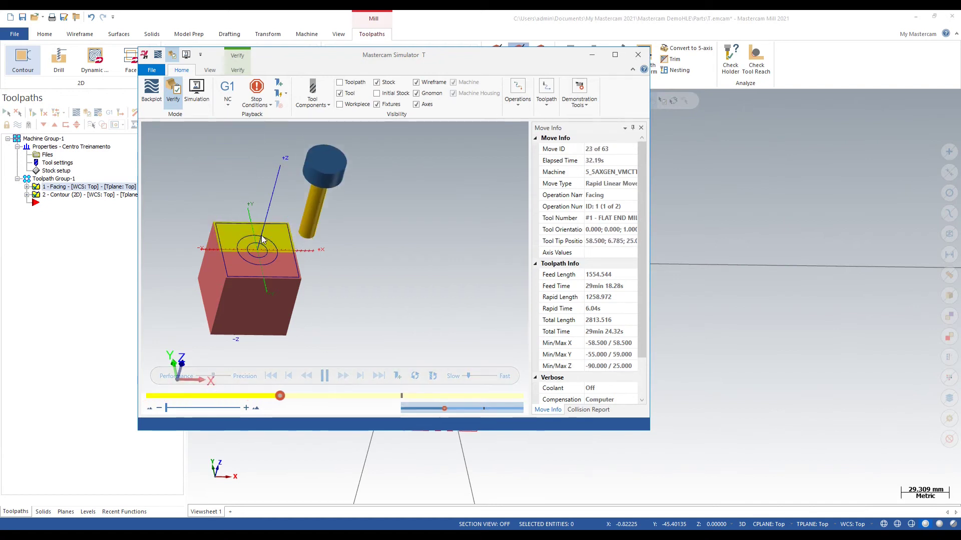
click(231, 71)
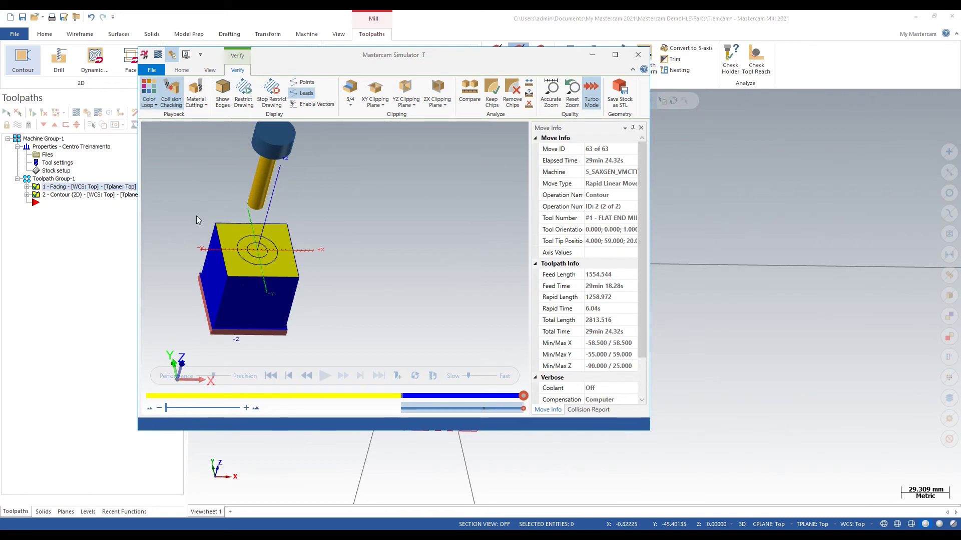
scroll(263, 265, up, 3)
middle_drag(257, 268, 203, 274)
scroll(276, 269, down, 1)
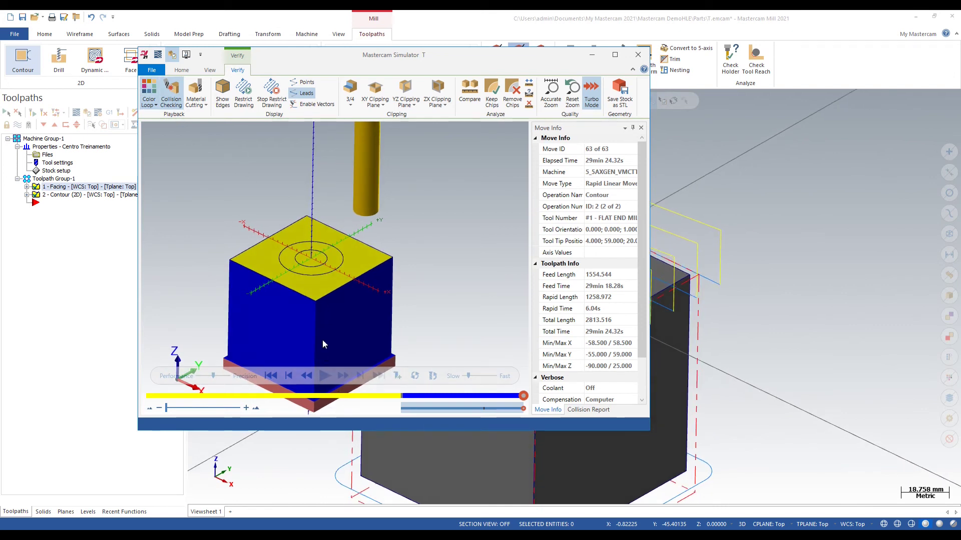
click(638, 55)
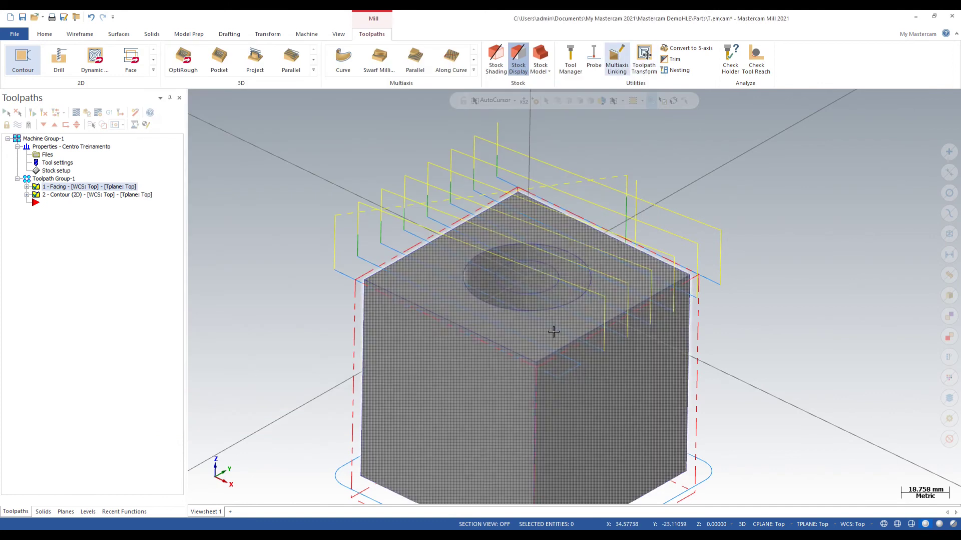
Hide the Facing and Contour toolpaths from the top view and select the Contour operation.
key(alt+1)
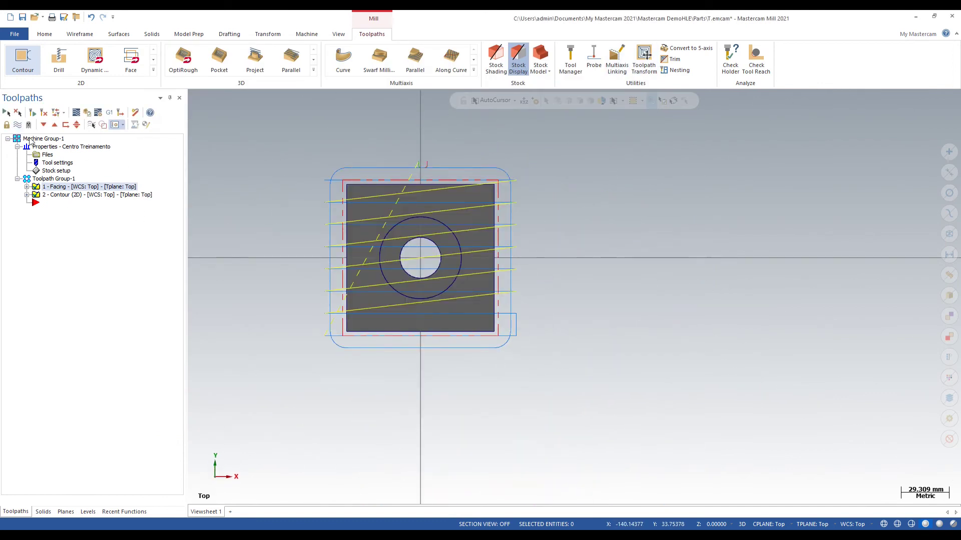
click(18, 124)
middle_drag(502, 300, 519, 269)
key(alt+1)
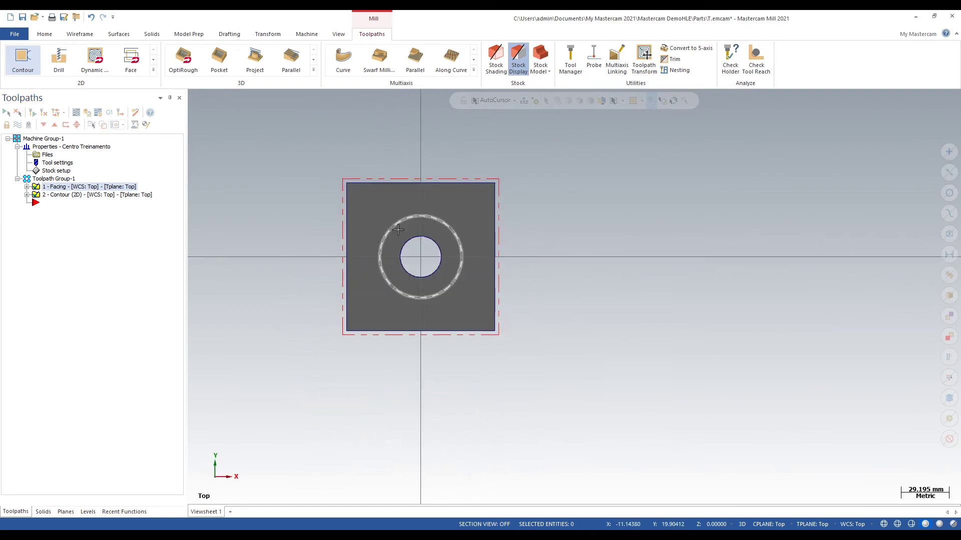
click(56, 194)
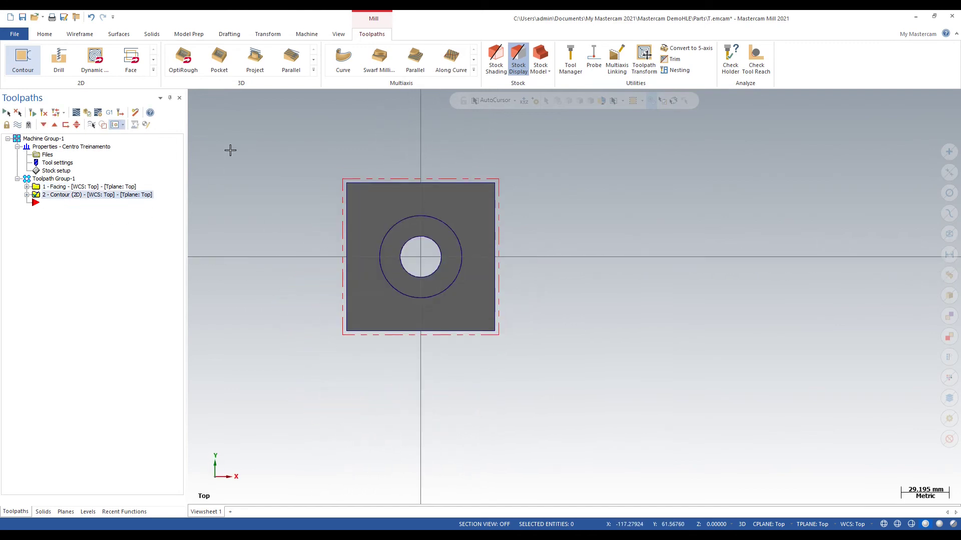
Create a Helix Bore toolpath on the larger 50 mm hole edge in the block and accept the hole selection.
click(153, 71)
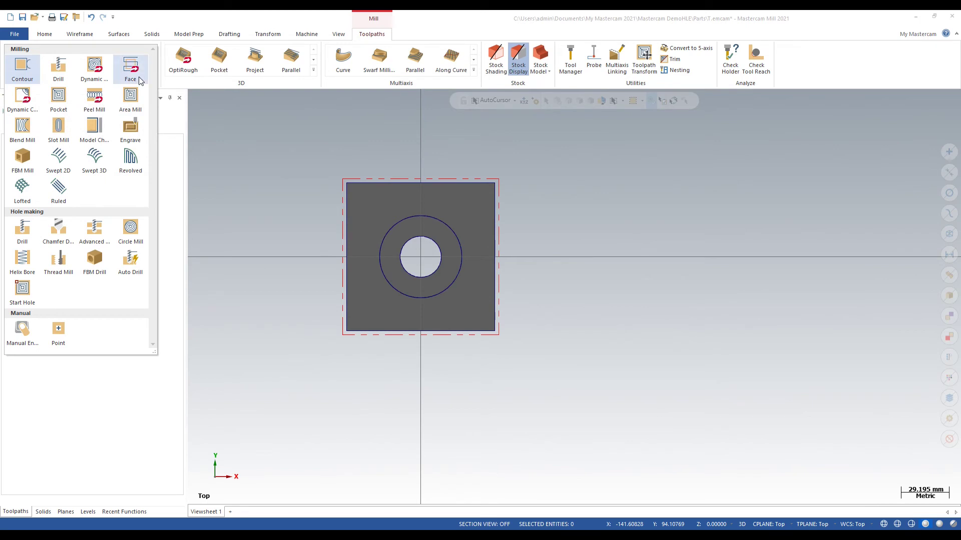
click(22, 261)
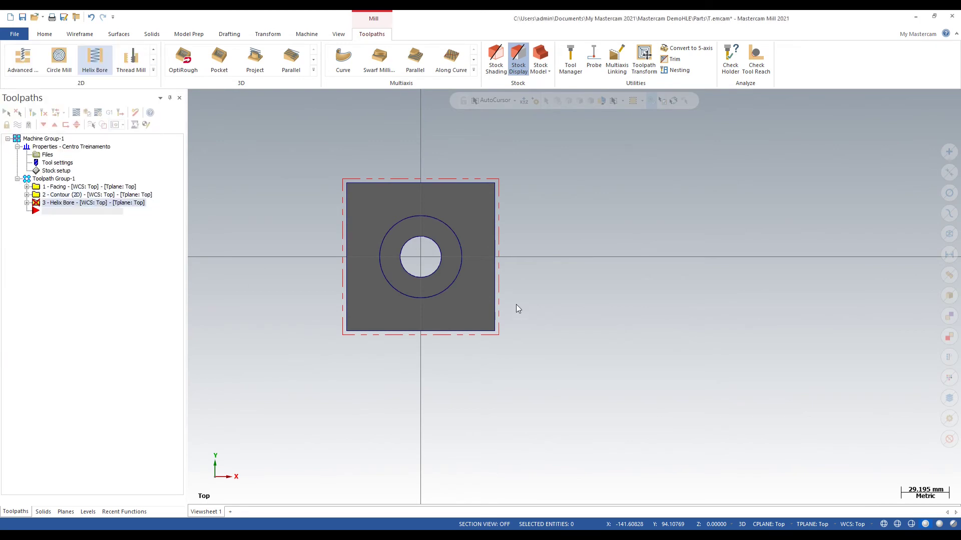
middle_drag(480, 266, 491, 229)
click(433, 247)
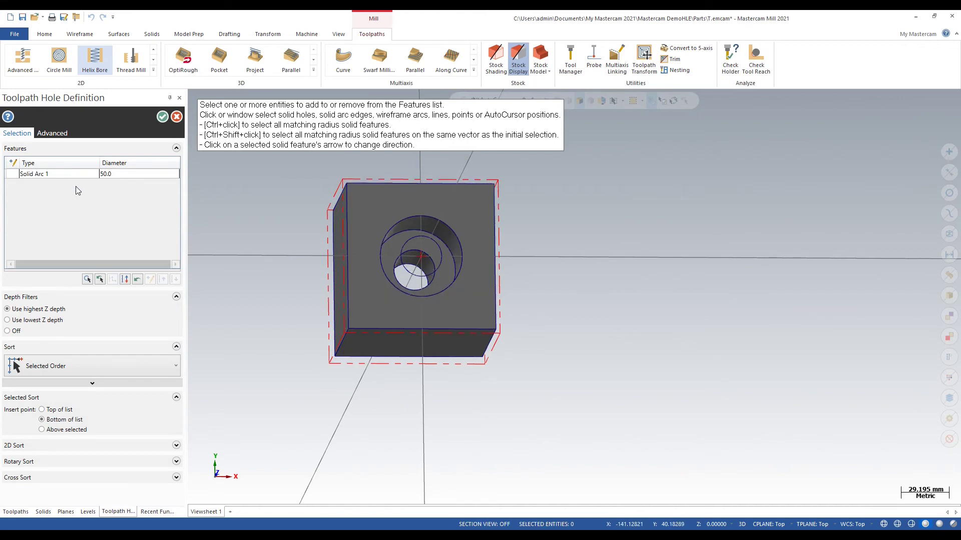
click(162, 117)
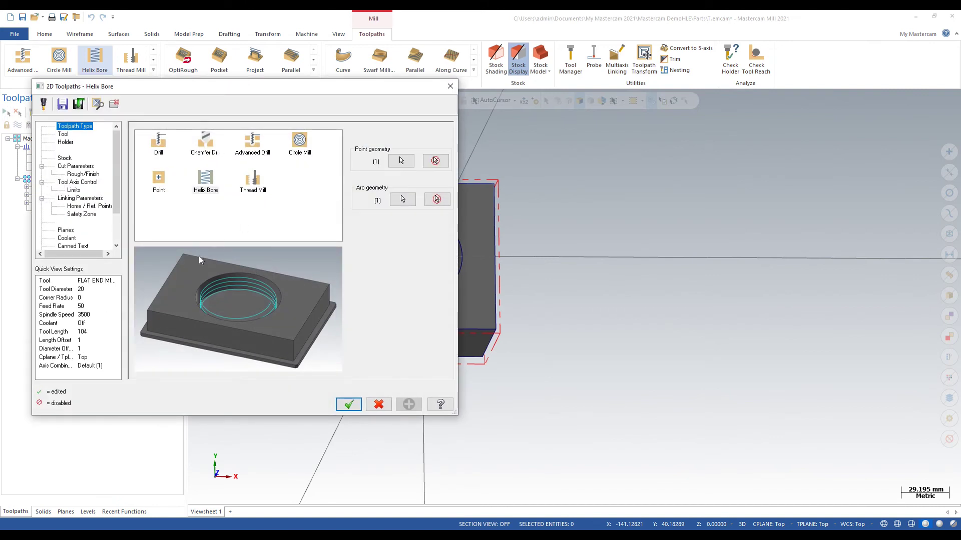
Assign FLAT END MILL - 20 to the Helix Bore with a cutting speed (CS) of 240 and an FPT of 0.07.
click(69, 135)
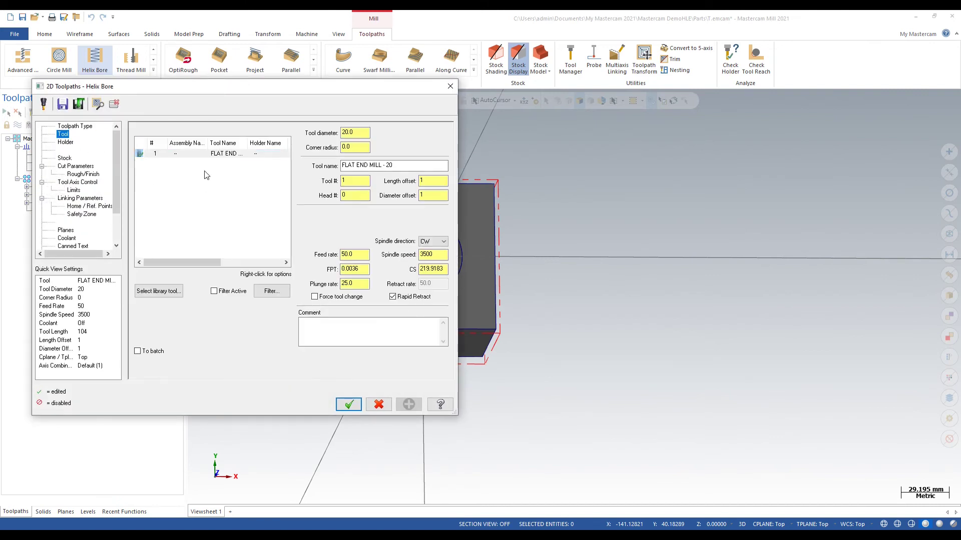
click(204, 158)
double_click(444, 270)
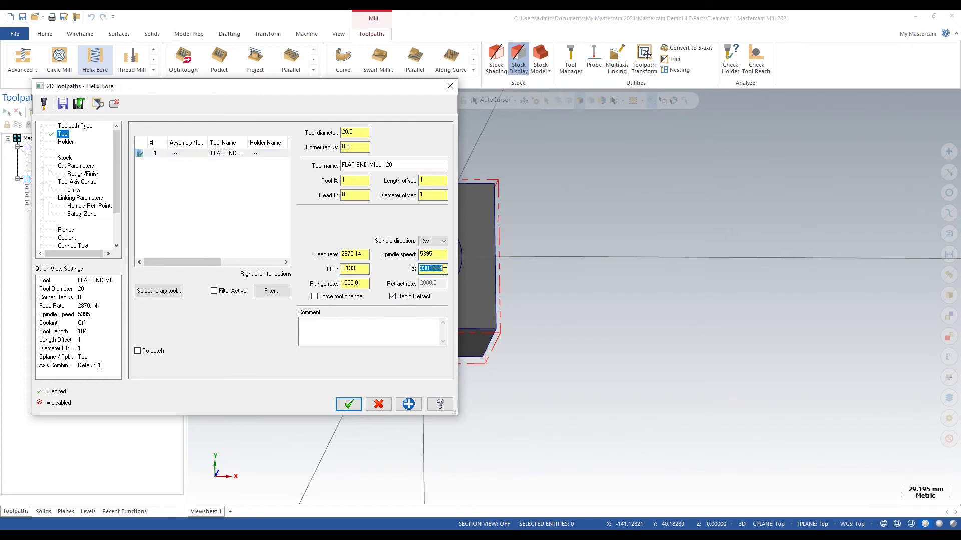
text(240)
key(Return)
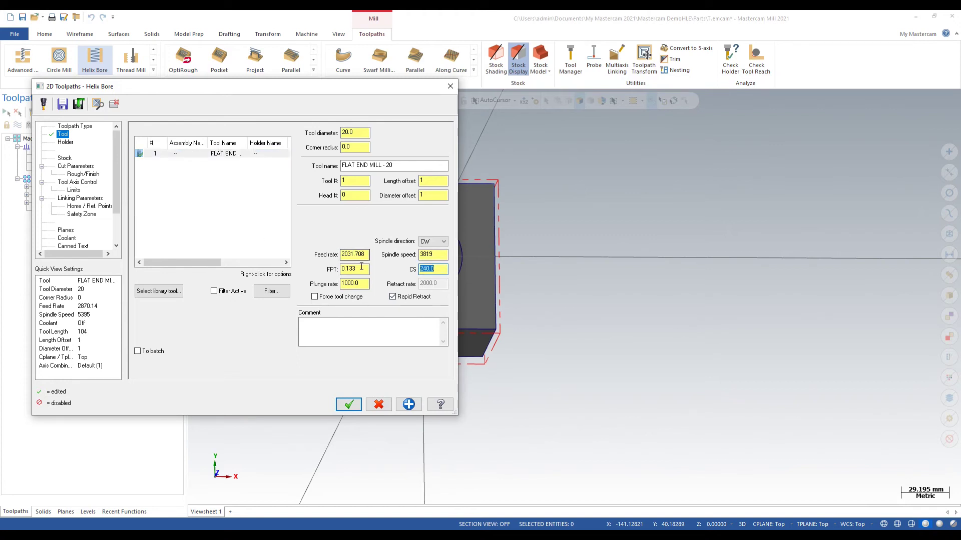
click(445, 255)
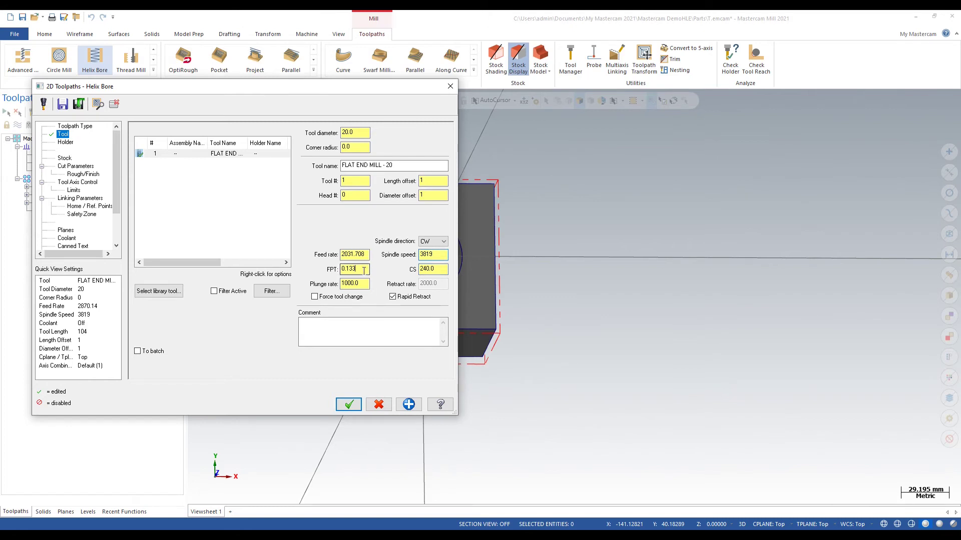
drag(364, 270, 216, 281)
Set the Helix Bore's stock to leave on walls and floors to 0 and open its Rough/Finish settings.
click(73, 167)
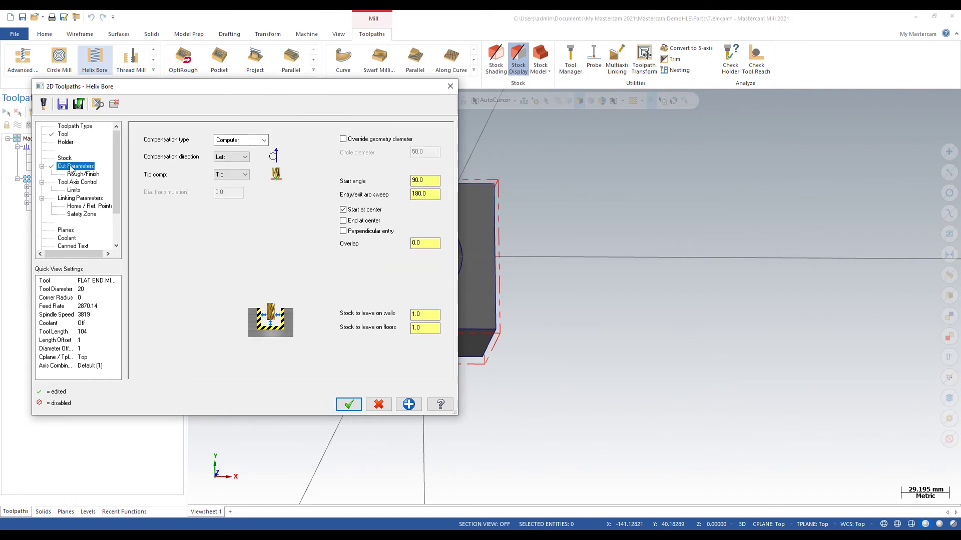
drag(424, 314, 341, 310)
drag(438, 329, 370, 332)
text(0)
click(429, 315)
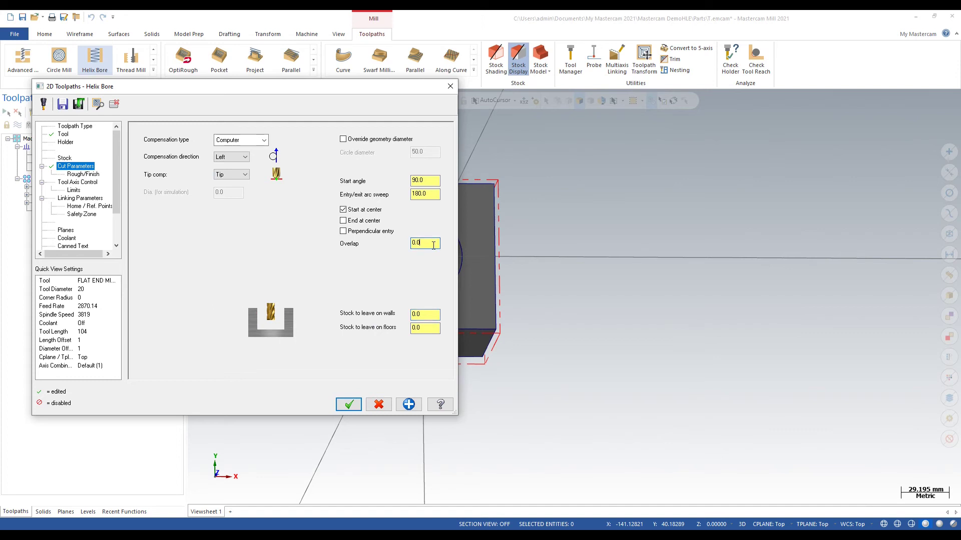
click(430, 315)
click(87, 175)
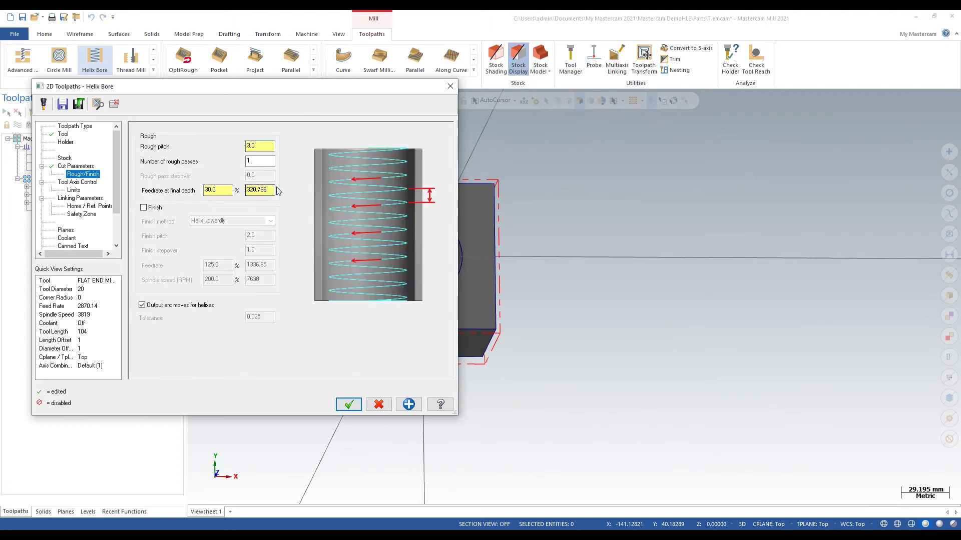
Set the Helix Bore's rough pitch to 1.0 and its feedrate at final depth to 100%.
click(261, 146)
click(274, 190)
click(230, 194)
click(254, 190)
Set the Helix Bore's linking heights to Absolute, take the depth of -45 from the larger hole's floor edge, and accept the toolpath.
click(81, 198)
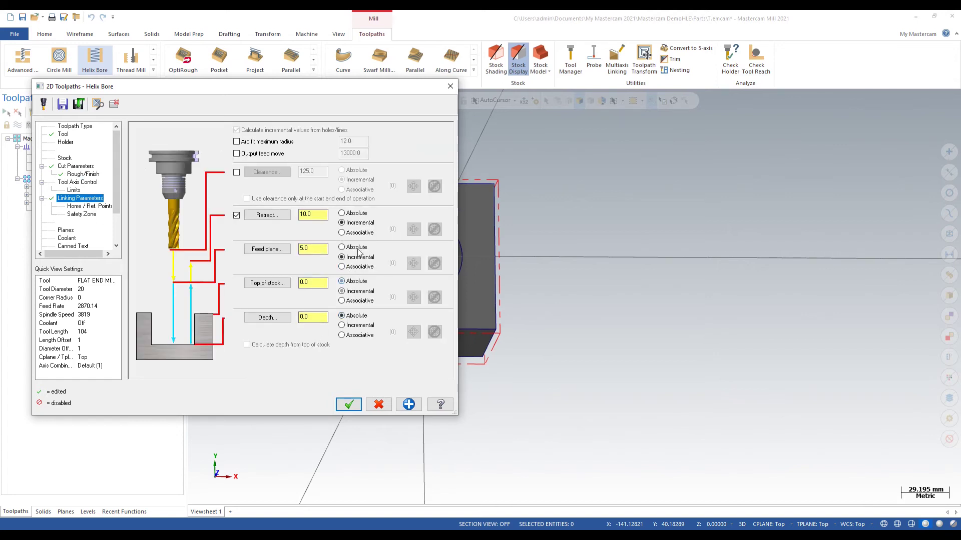
click(351, 215)
click(269, 317)
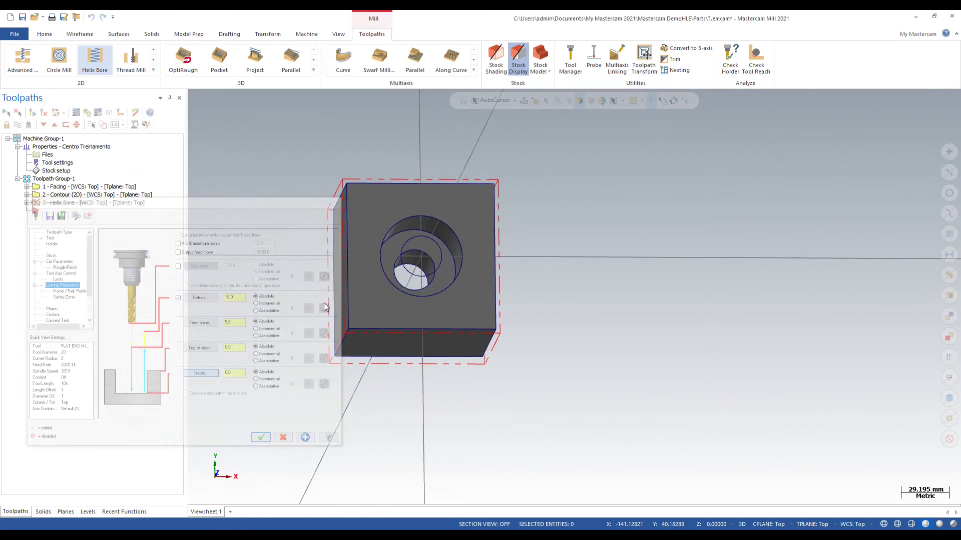
scroll(395, 267, up, 1)
click(436, 223)
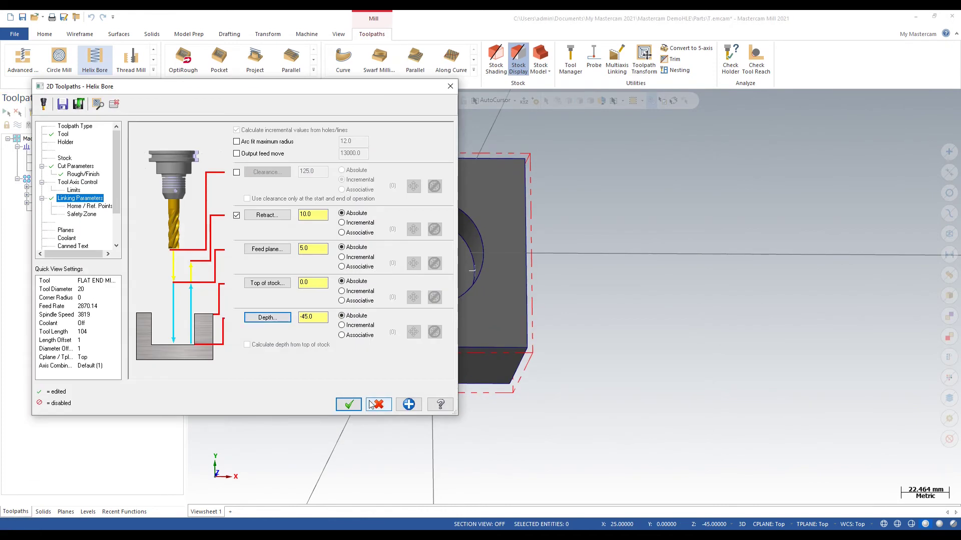
click(346, 401)
Play the Backplot of the Helix Bore toolpath inside the hole and close it.
mouse_move(372, 402)
middle_down()
mouse_move(489, 310)
mouse_move(453, 250)
middle_up()
scroll(451, 275, up, 5)
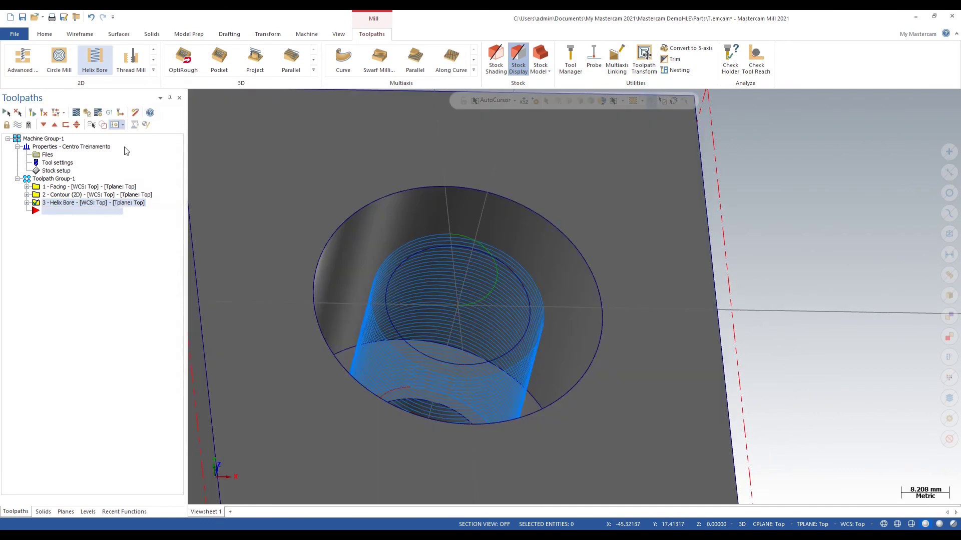
click(76, 113)
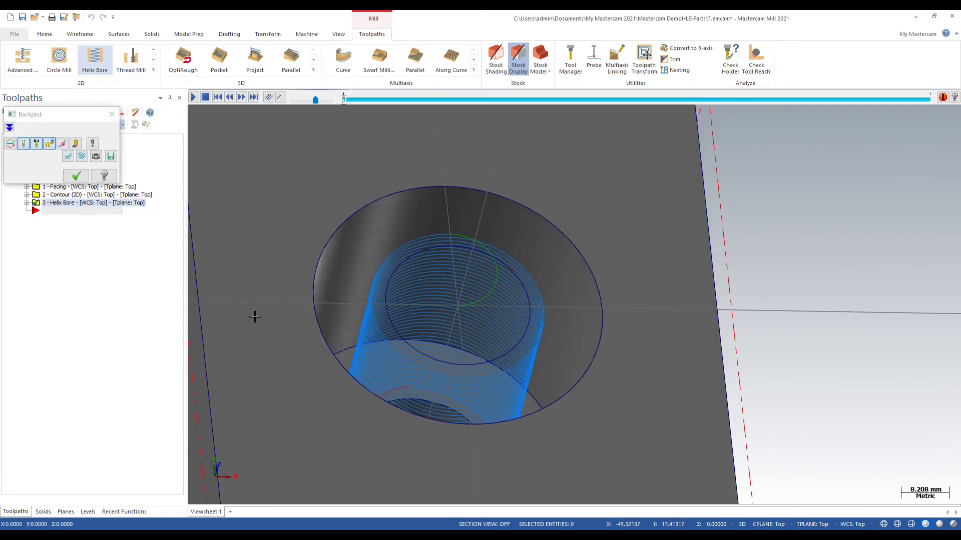
click(193, 98)
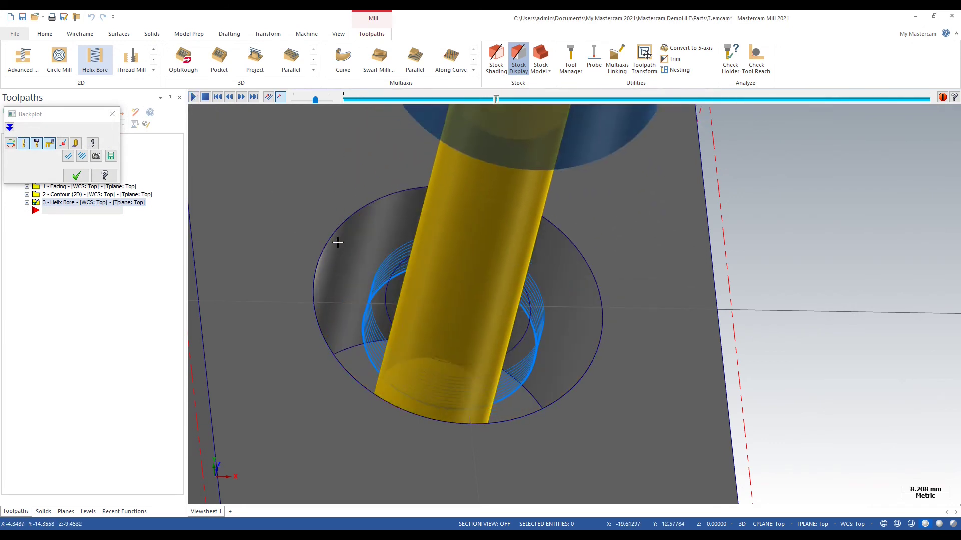
click(112, 118)
Verify the Helix Bore operation in the simulator, examine the cut hole from several angles, and close the simulator.
click(86, 115)
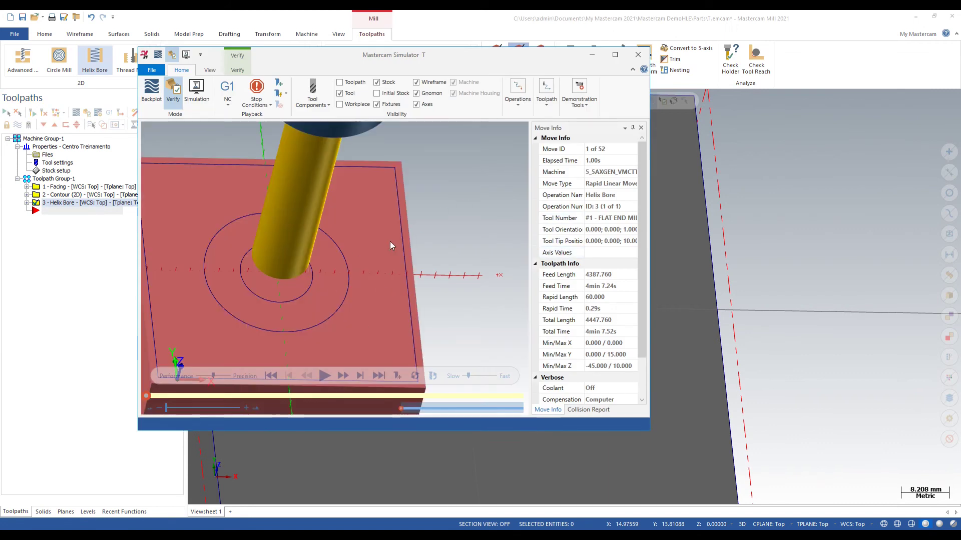
click(325, 375)
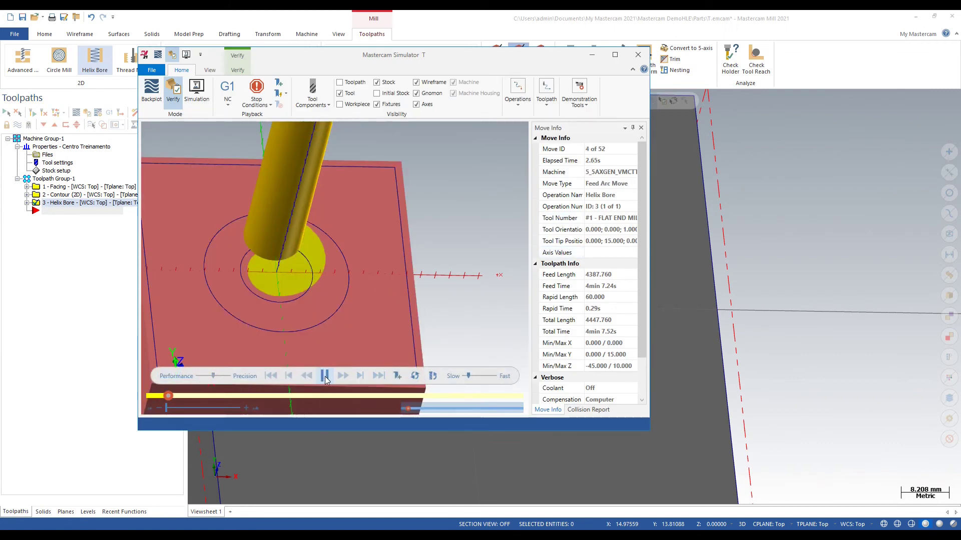
scroll(281, 287, up, 4)
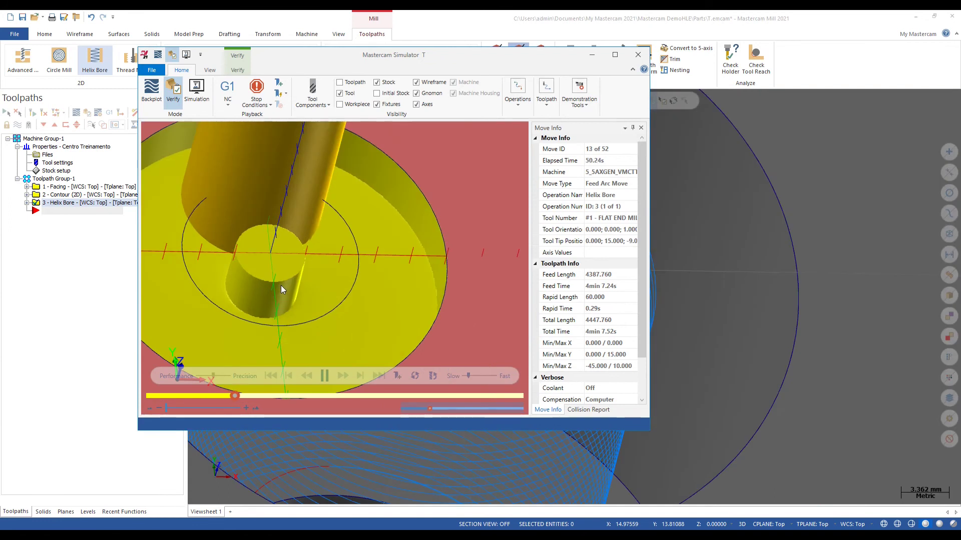
scroll(277, 305, up, 2)
scroll(243, 288, down, 5)
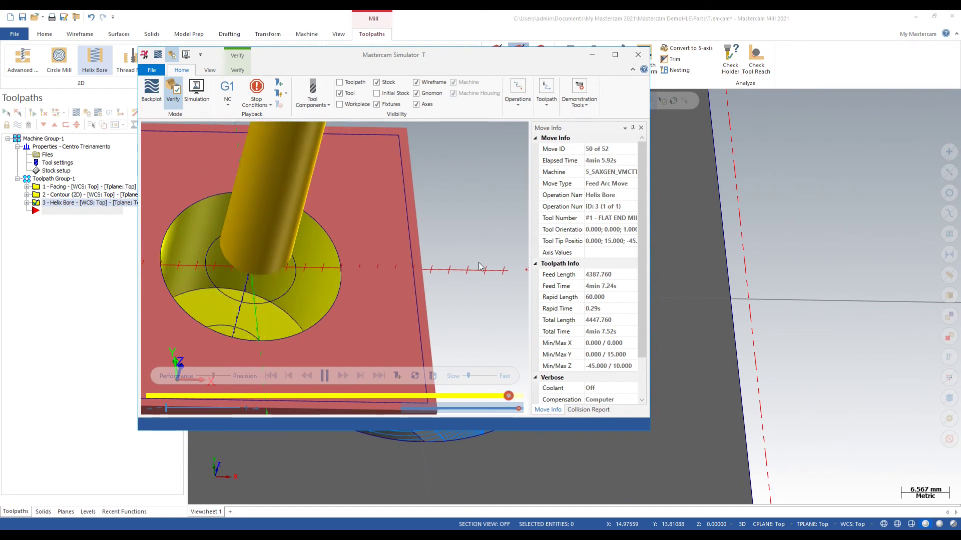
middle_drag(220, 288, 254, 307)
middle_drag(196, 319, 270, 302)
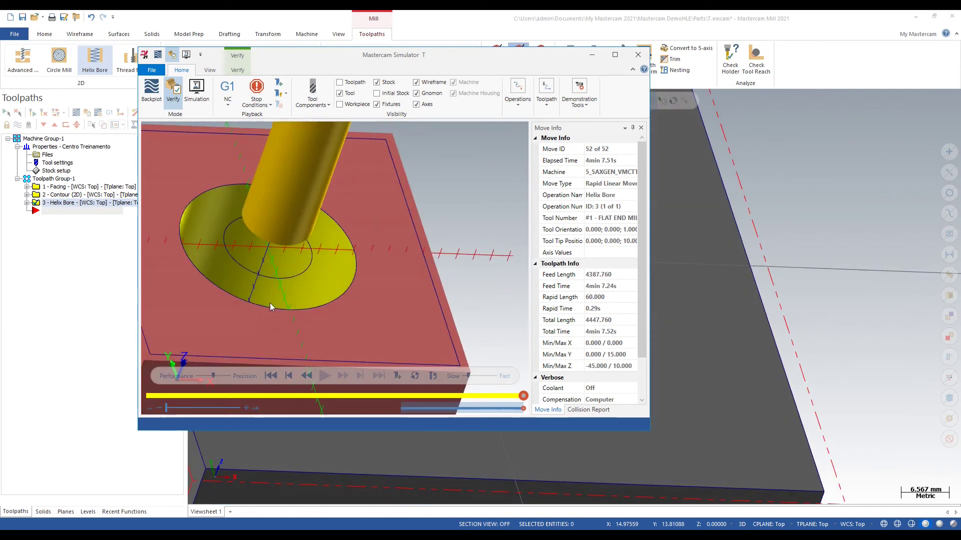
click(638, 55)
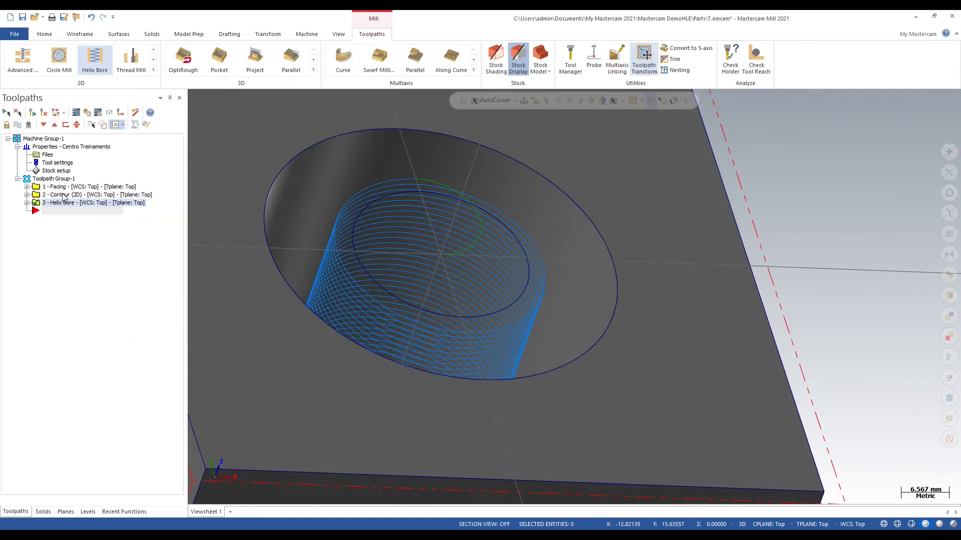
Edit the Helix Bore to 2 rough passes with a rough pass stepover of 15.0 and regenerate the toolpath.
click(27, 203)
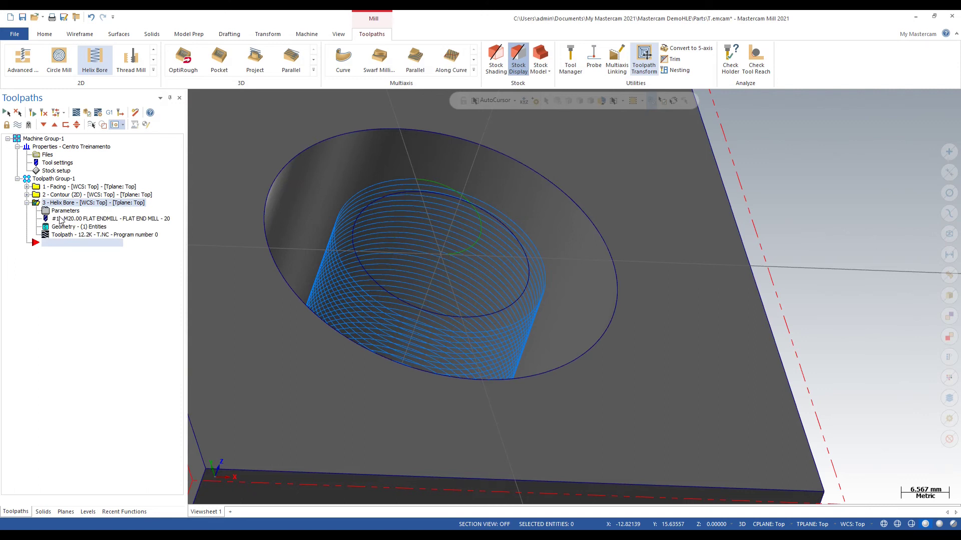
click(59, 211)
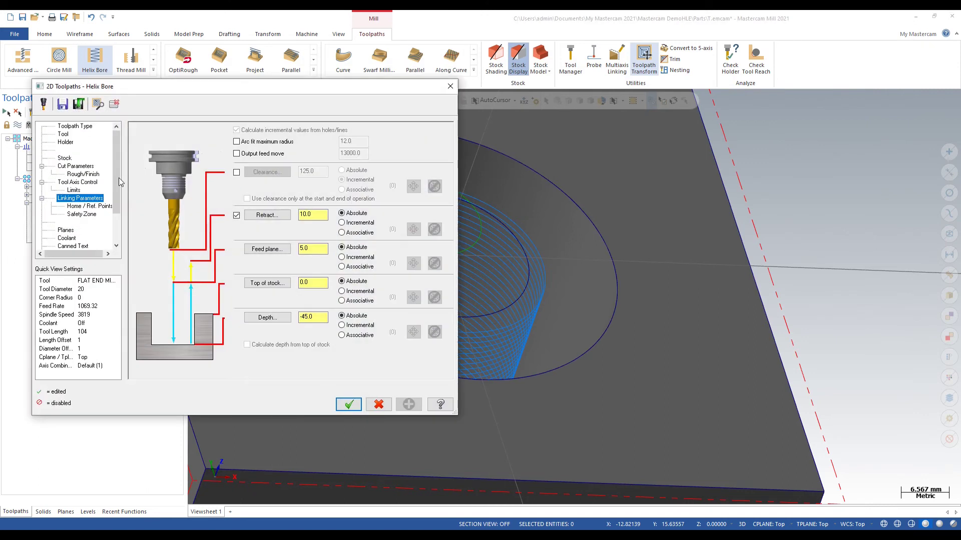
click(76, 166)
click(83, 174)
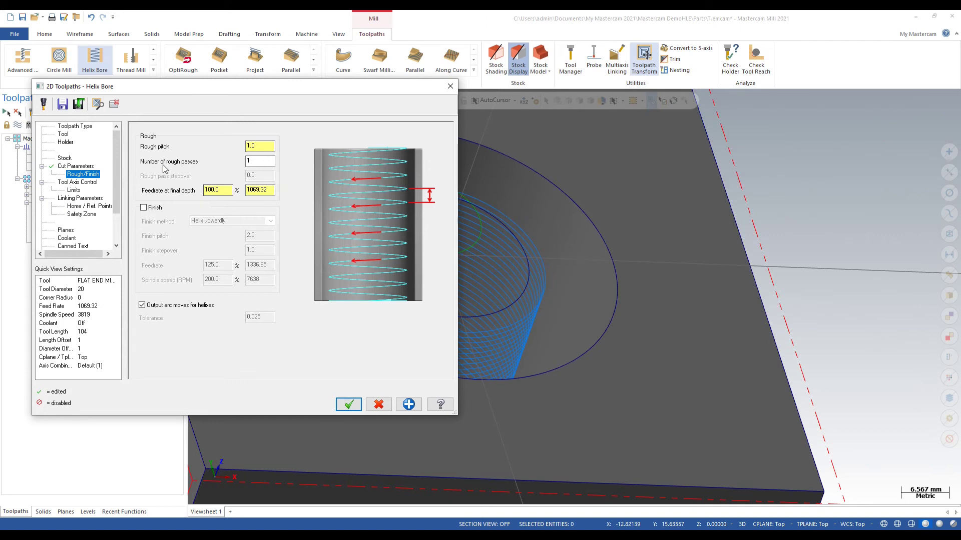
click(258, 161)
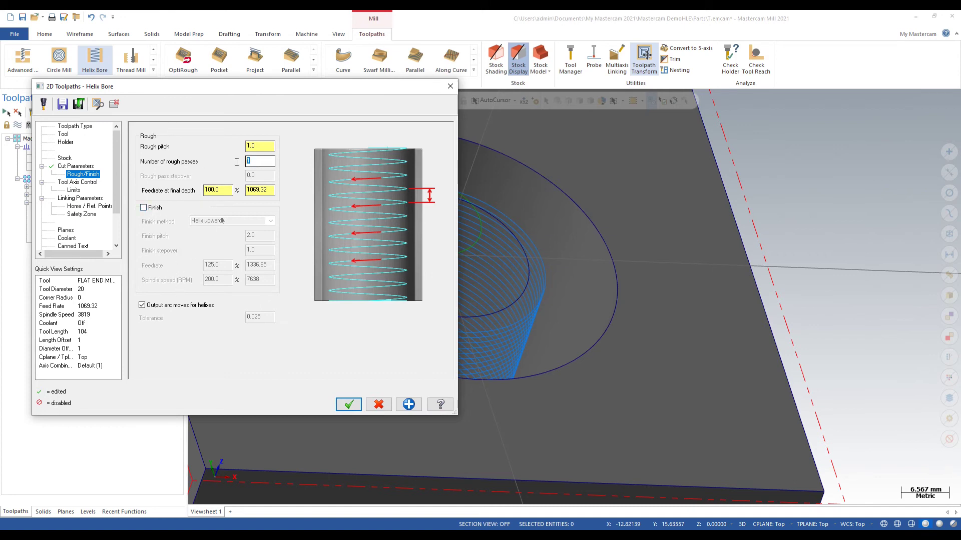
key(Return)
click(266, 176)
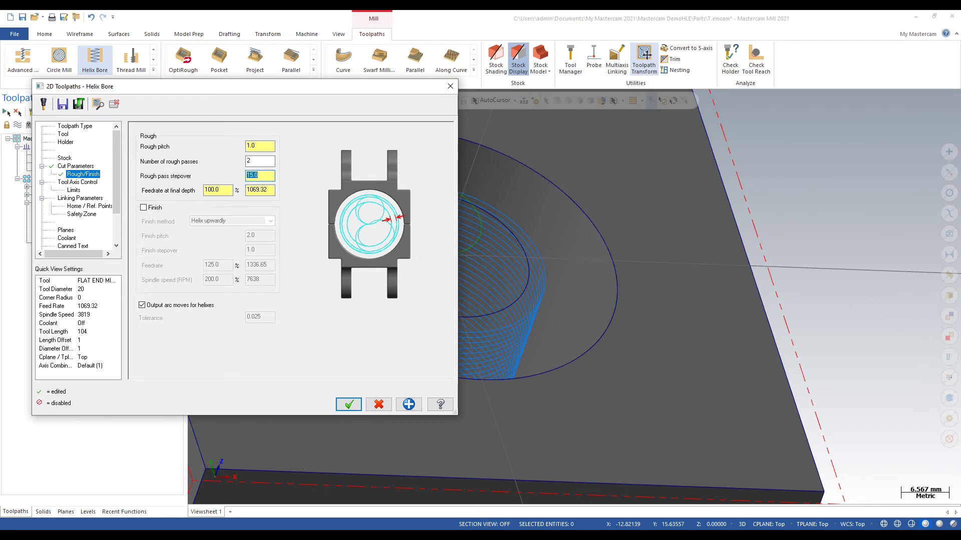
click(349, 404)
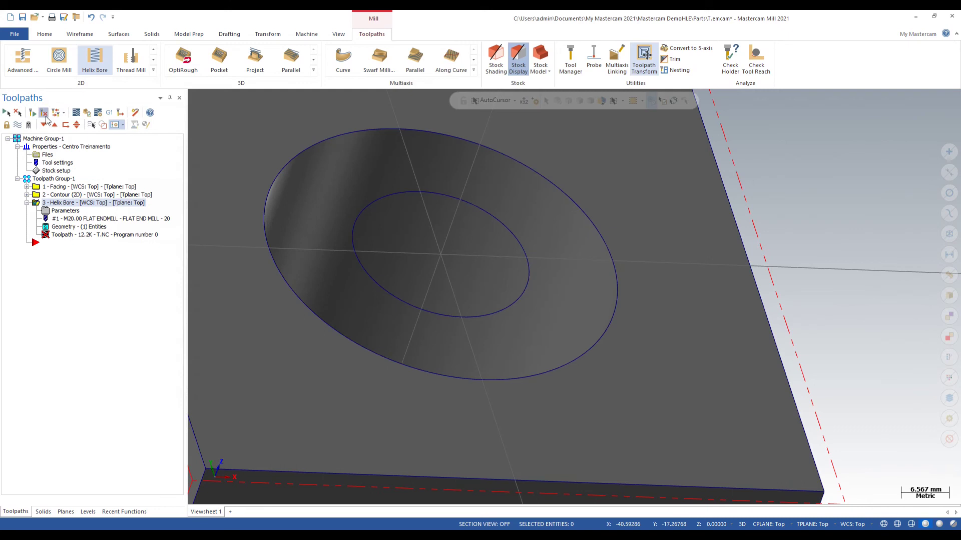
click(45, 116)
middle_drag(369, 253, 334, 302)
scroll(333, 302, down, 2)
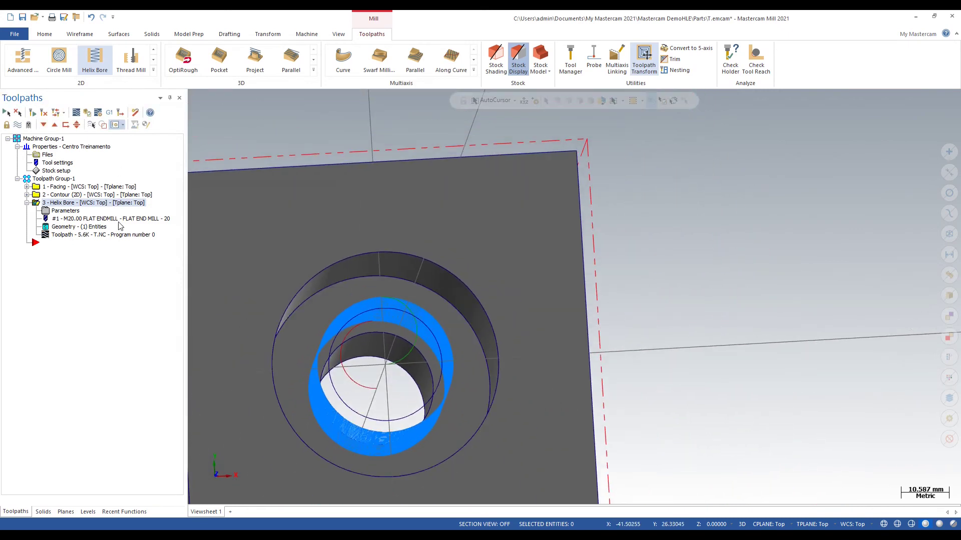
Reduce the Helix Bore's rough pass stepover to 5.0 and regenerate the toolpath.
click(67, 212)
click(270, 177)
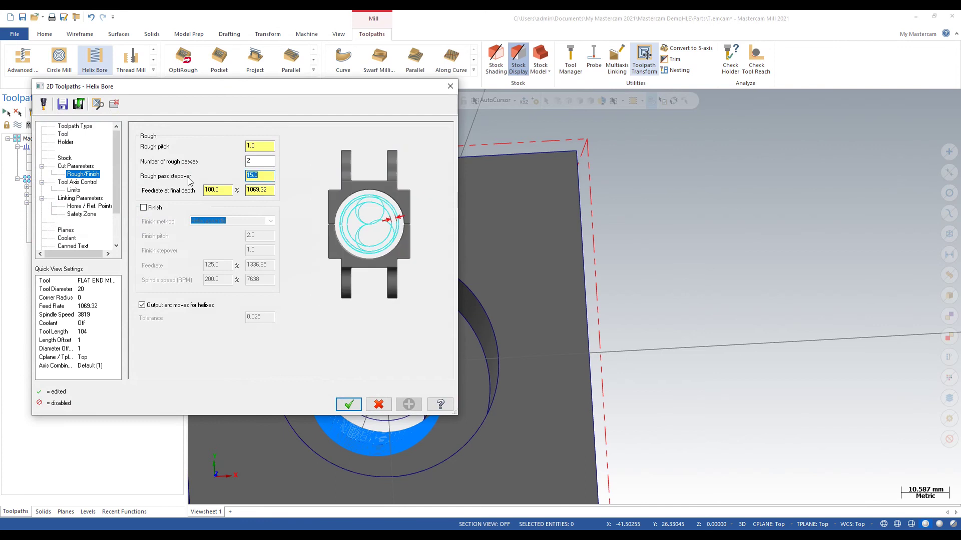
text(5.0)
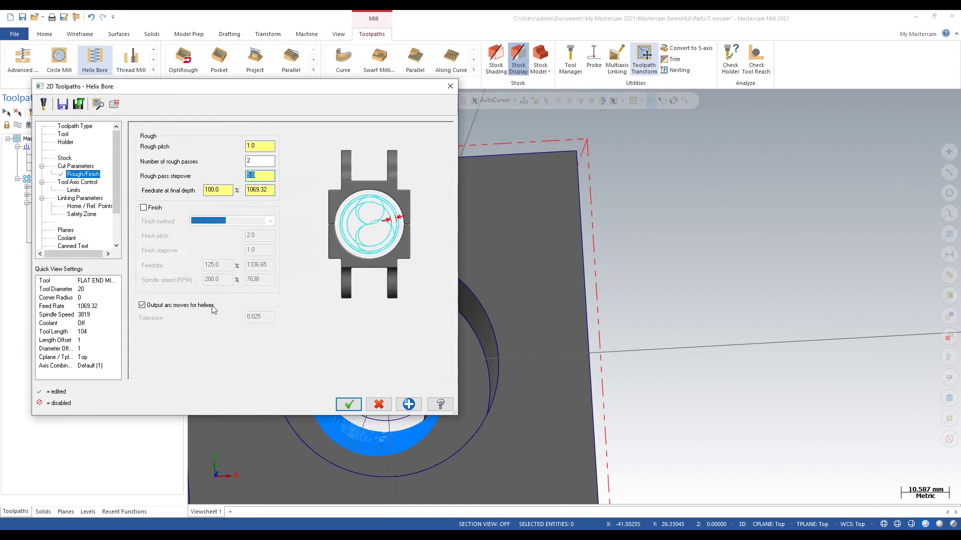
click(348, 404)
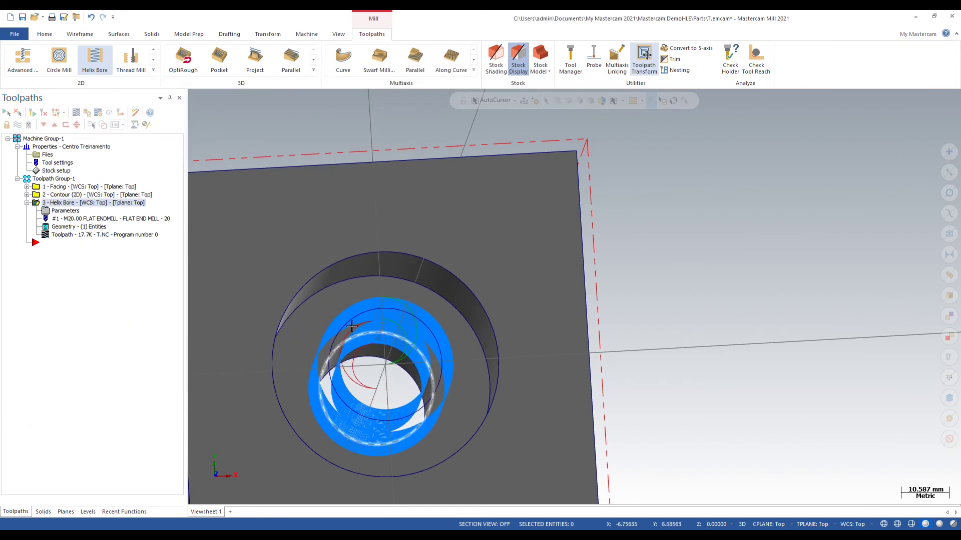
middle_drag(345, 323, 363, 315)
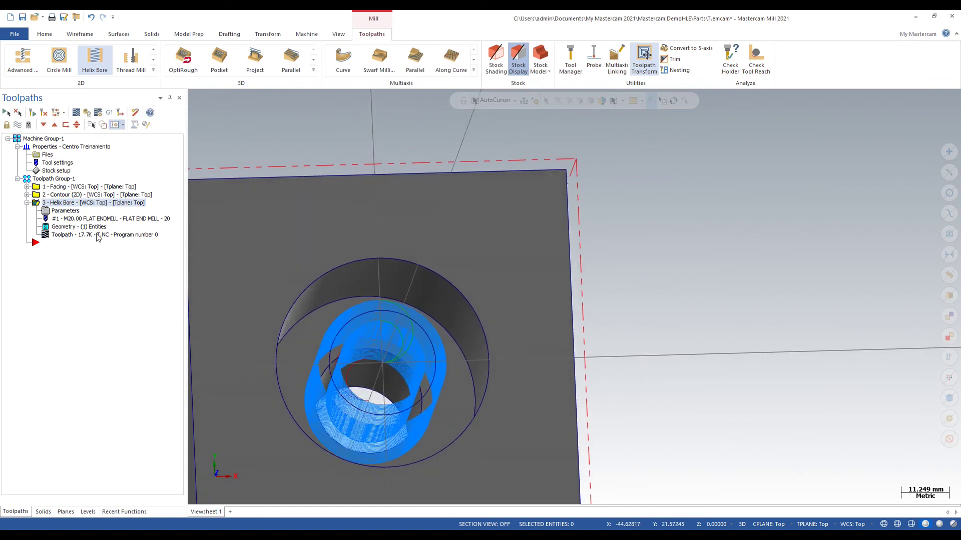
Verify all operations of Toolpath Group-1 in the simulator, skipping ahead through Facing and Contour to the start of the Helix Bore.
click(36, 180)
click(87, 113)
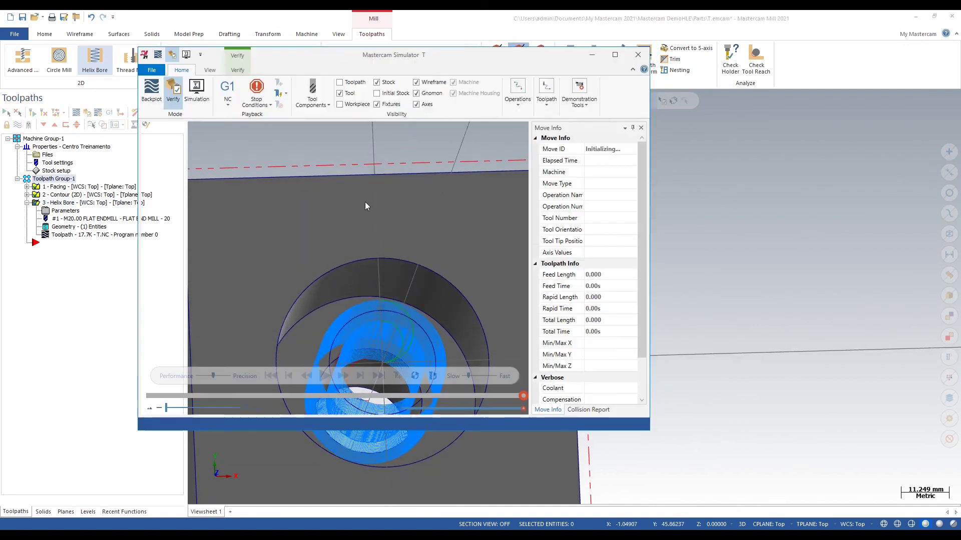
click(325, 375)
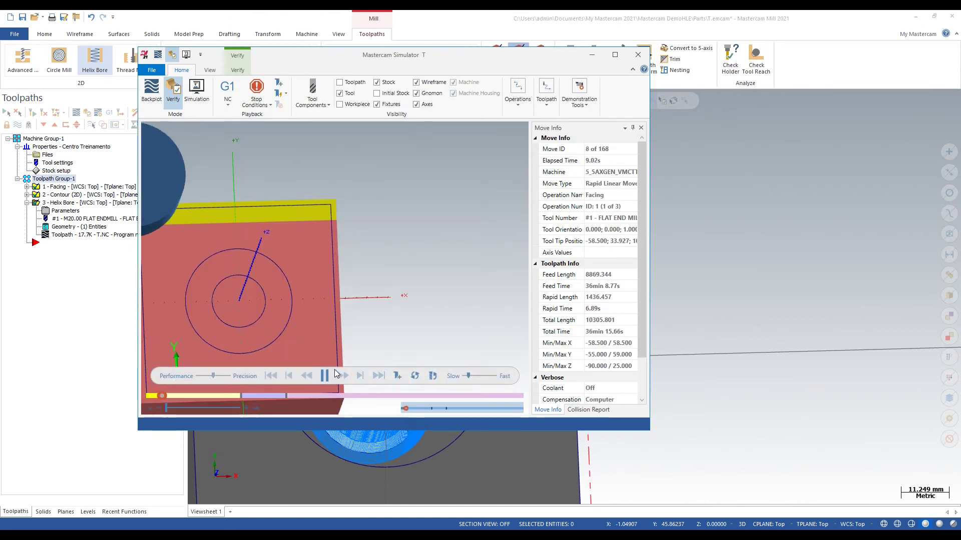
click(326, 376)
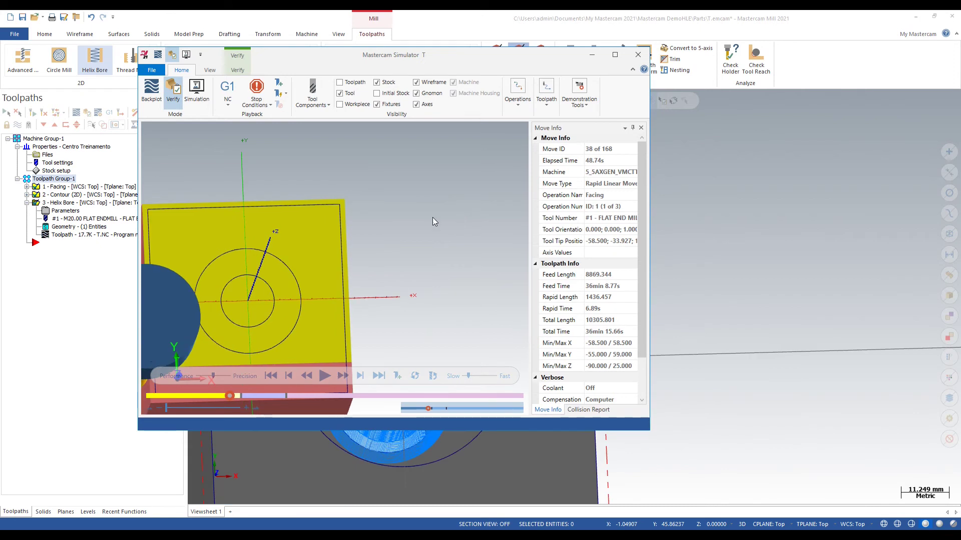
scroll(431, 218, down, 2)
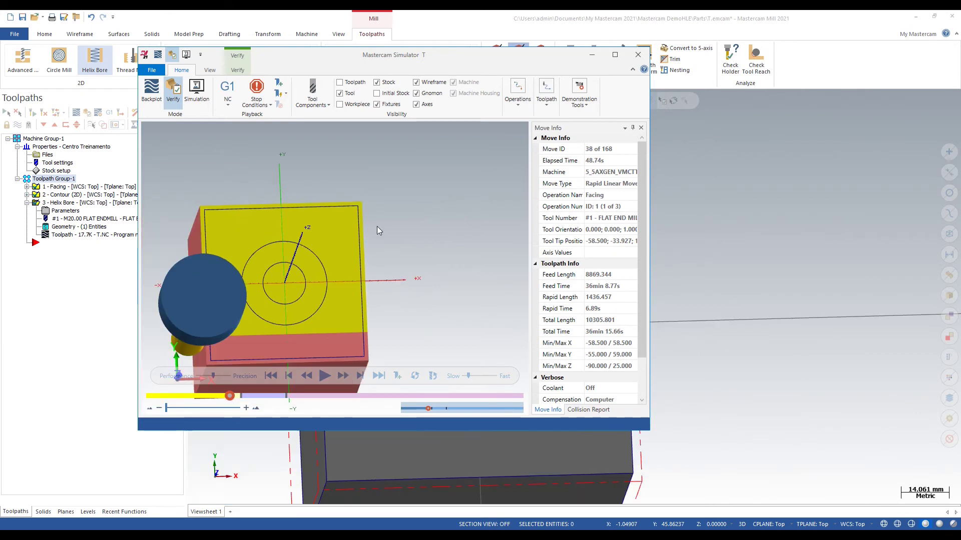
click(359, 377)
click(360, 377)
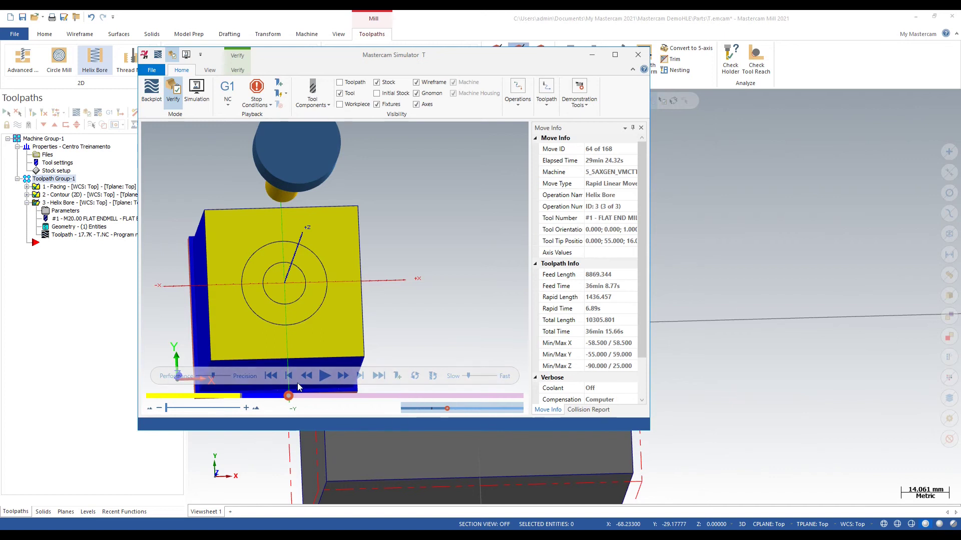
Play the Helix Bore part of the verification, examine the machined hole up close, and close the simulator.
click(323, 376)
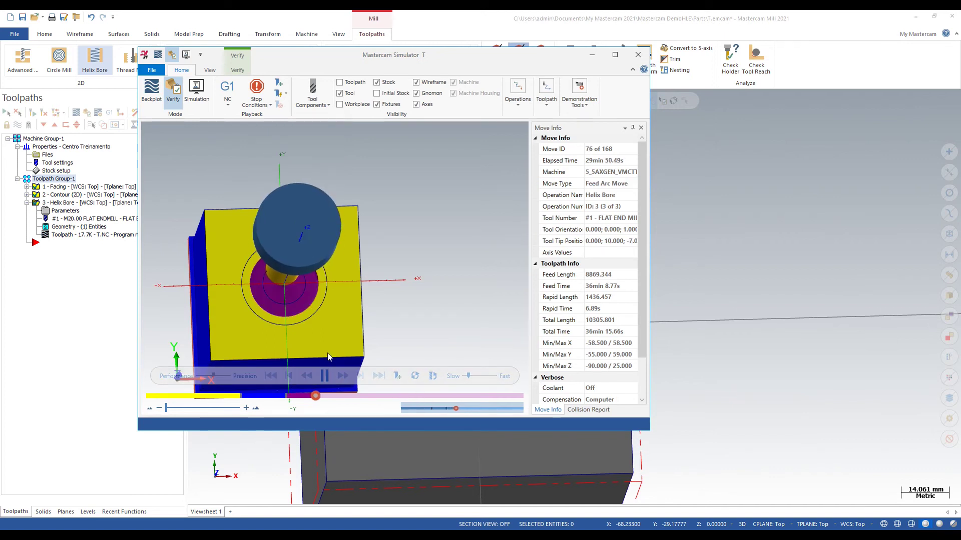
scroll(312, 303, up, 5)
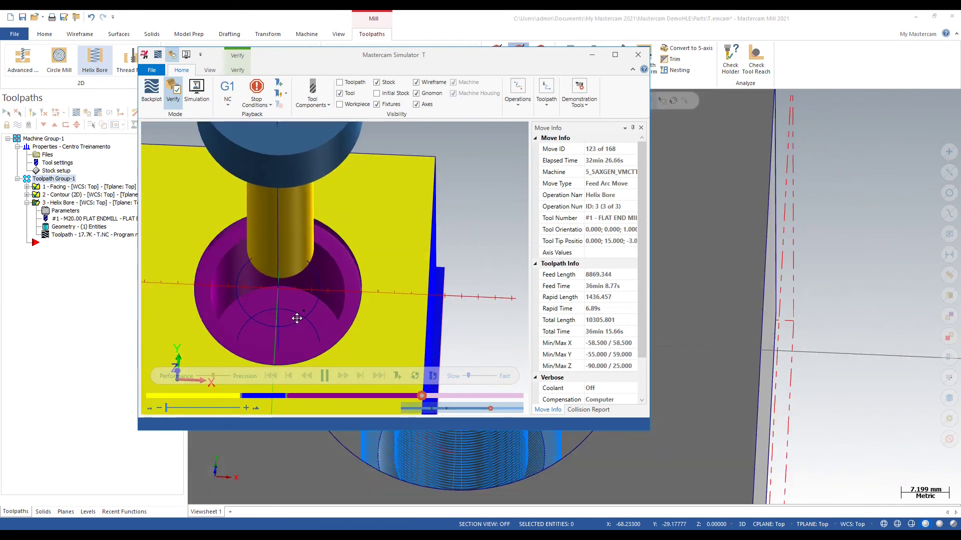
drag(297, 319, 290, 306)
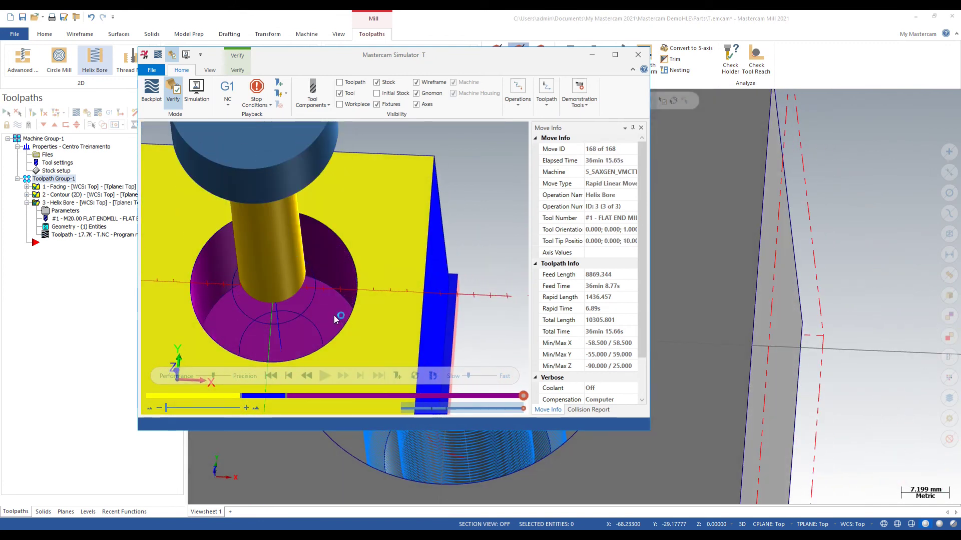
drag(335, 315, 272, 350)
click(638, 54)
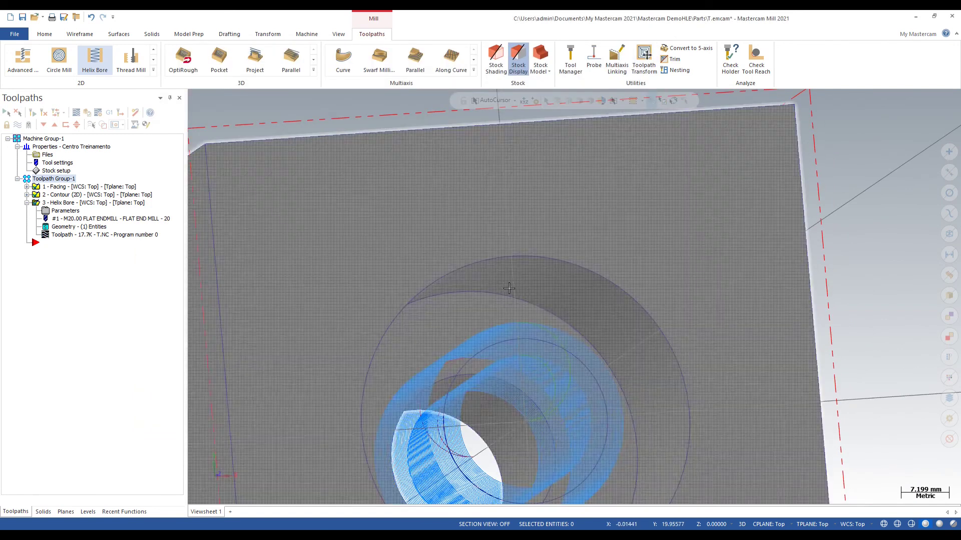
Hide the toolpath display of the Helix Bore operation so the bare holes can be seen.
key(alt+1)
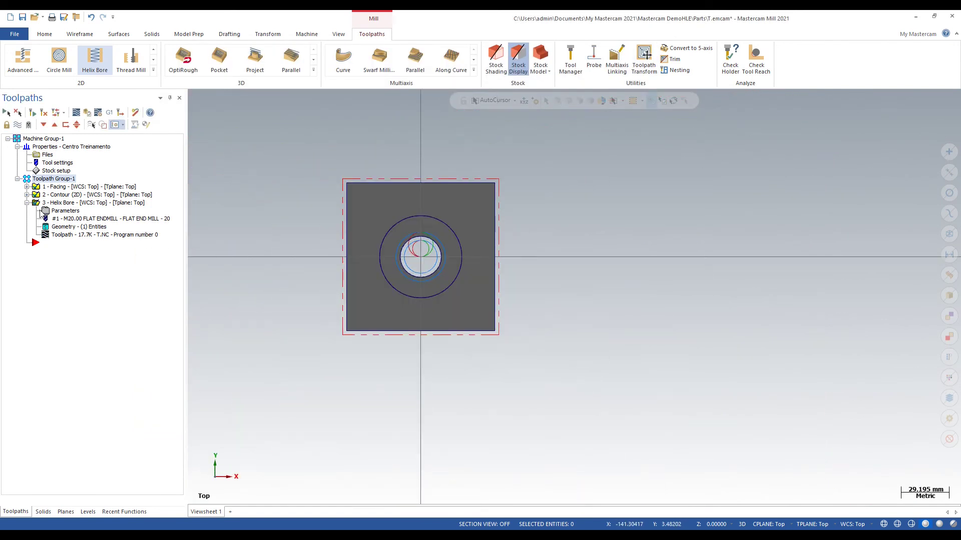
click(27, 202)
click(80, 202)
scroll(455, 256, up, 4)
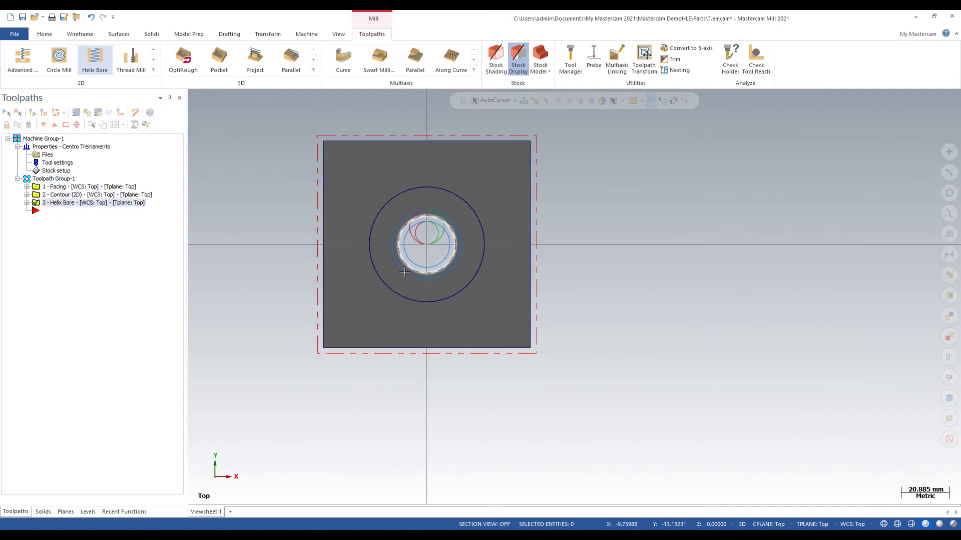
scroll(455, 257, up, 2)
middle_drag(455, 256, 458, 251)
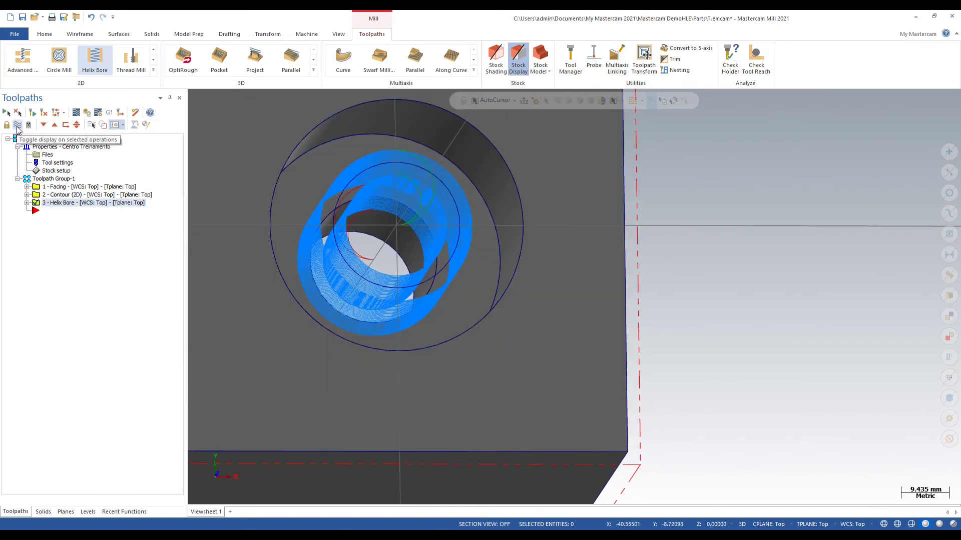
click(17, 126)
scroll(396, 273, up, 2)
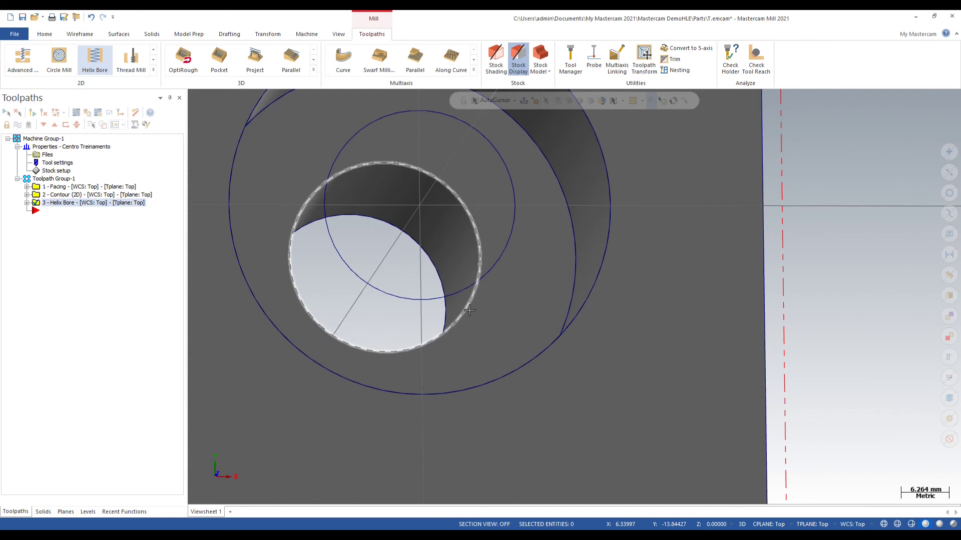
click(471, 309)
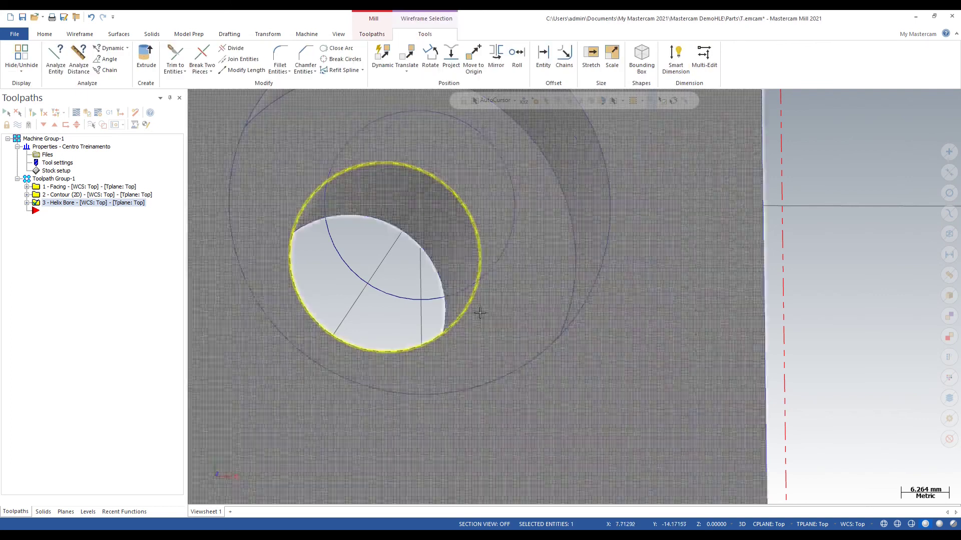
click(77, 58)
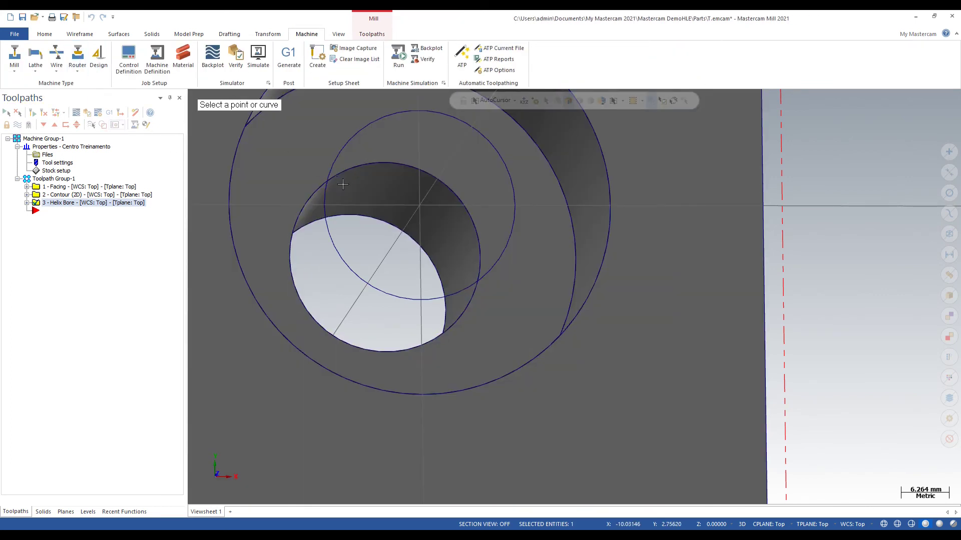
click(419, 324)
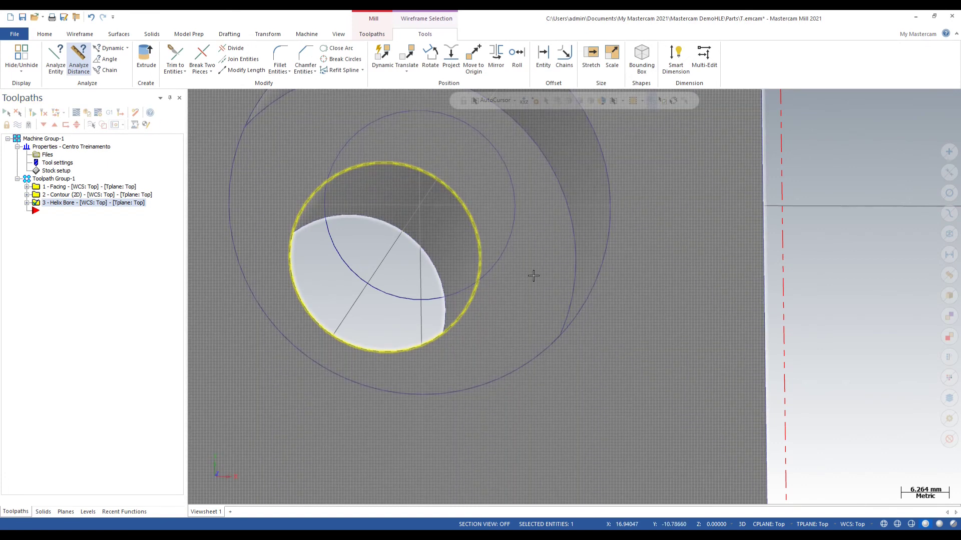
key(Escape)
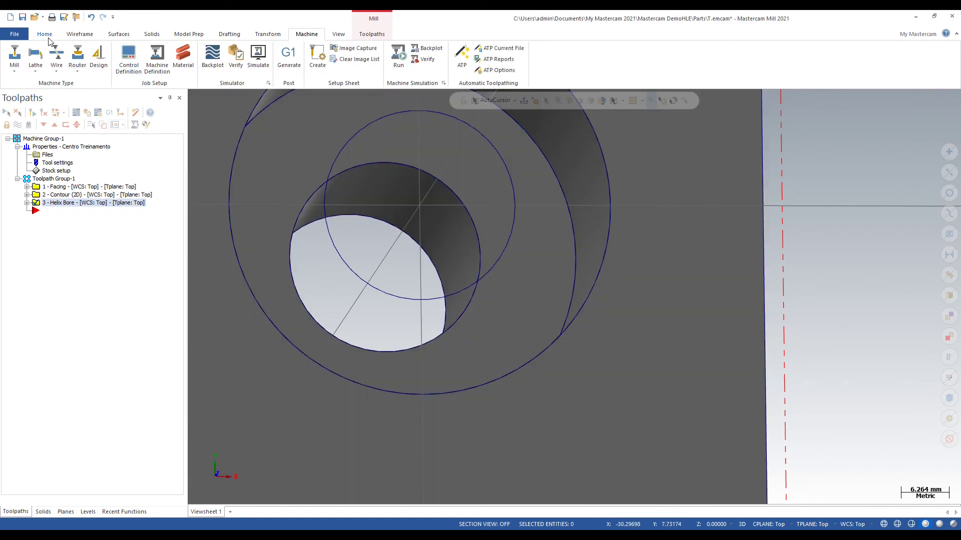
Analyze the smaller through hole's circular edge to read its diameter, and close the properties.
click(45, 35)
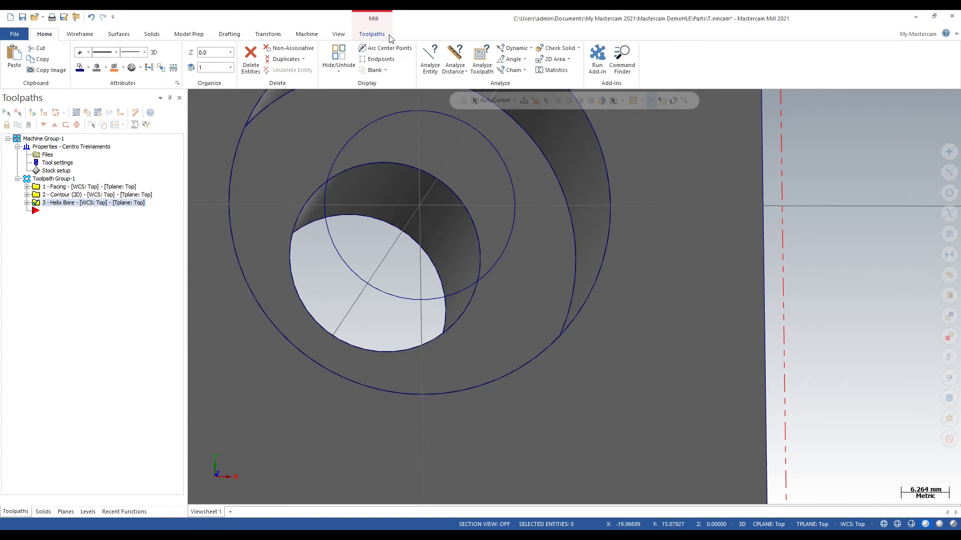
click(430, 59)
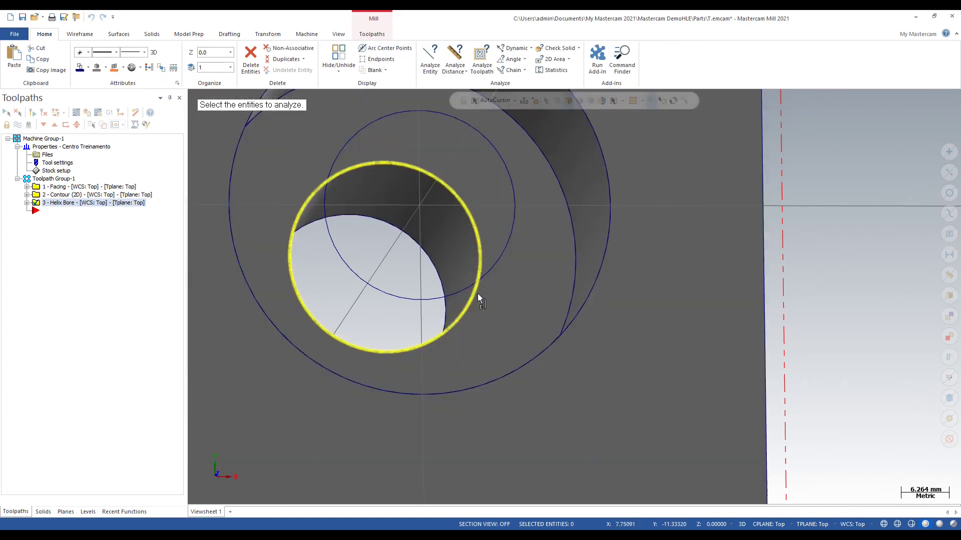
click(459, 336)
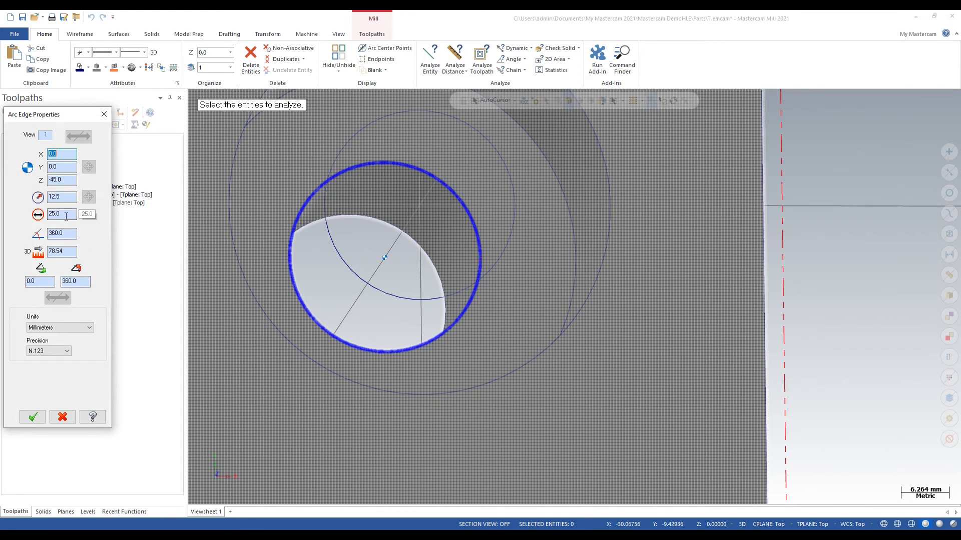
click(104, 114)
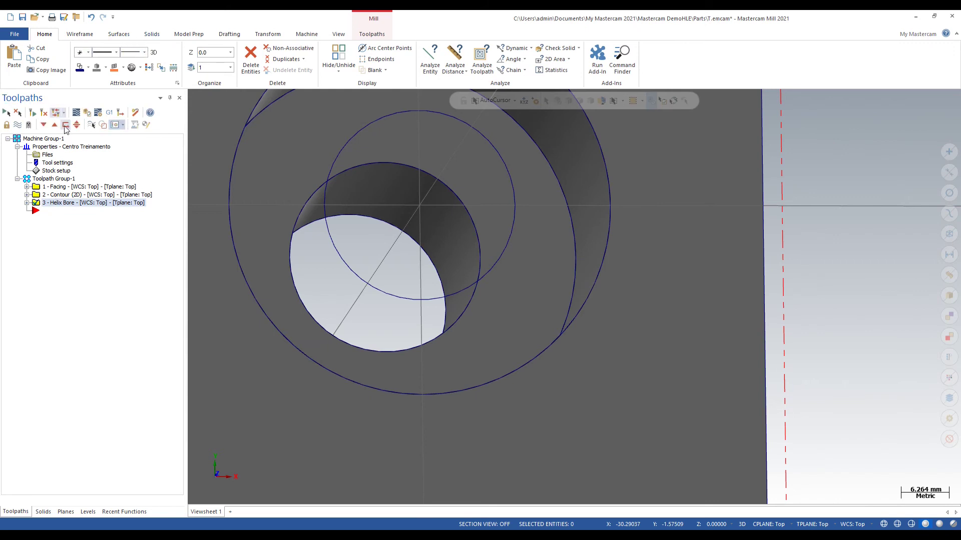
Duplicate the Helix Bore operation by copying it and pasting the copy at the end of Toolpath Group-1, and expand the copy.
click(356, 36)
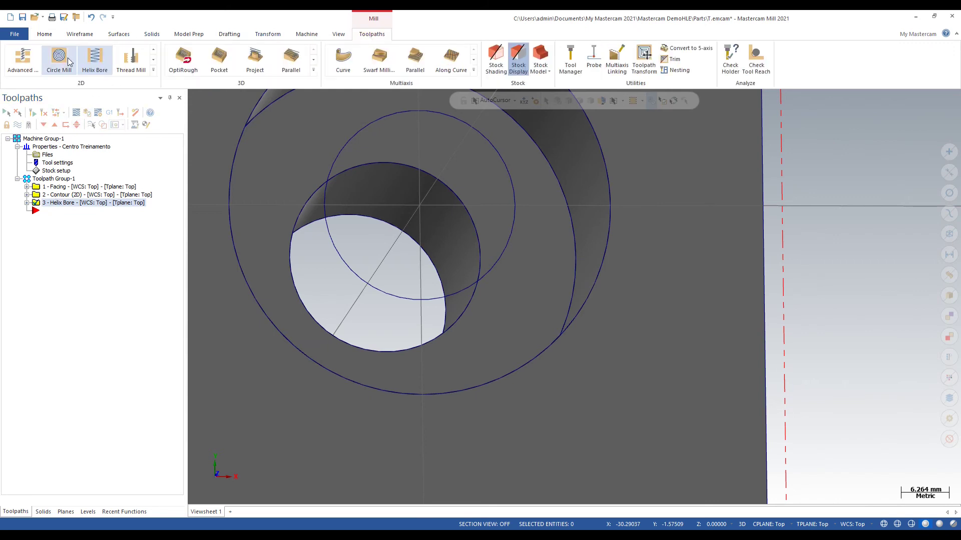
click(99, 67)
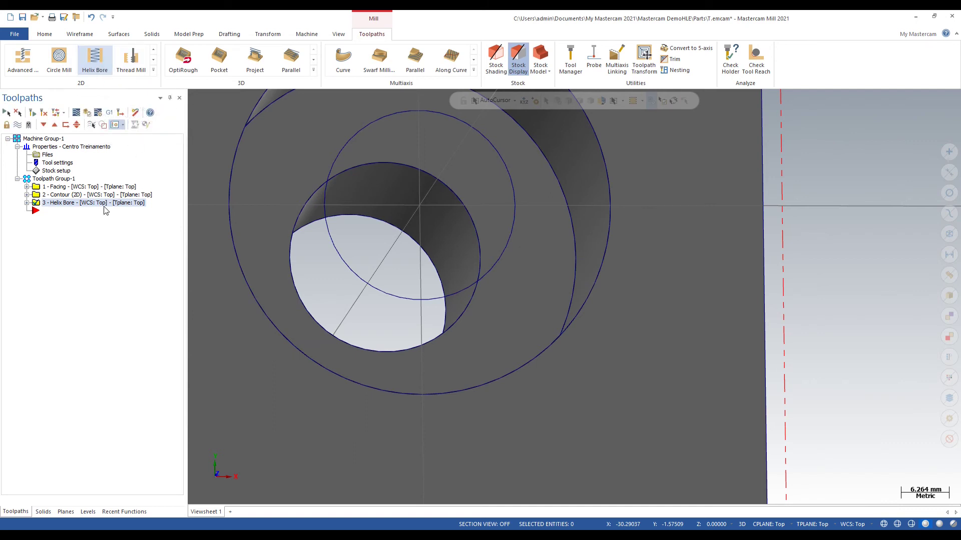
click(52, 196)
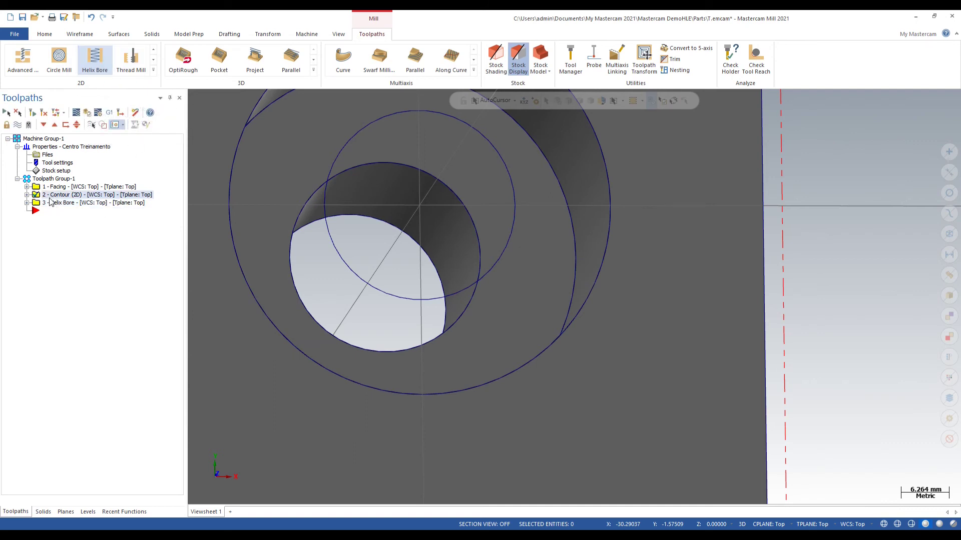
click(50, 202)
right_click(50, 203)
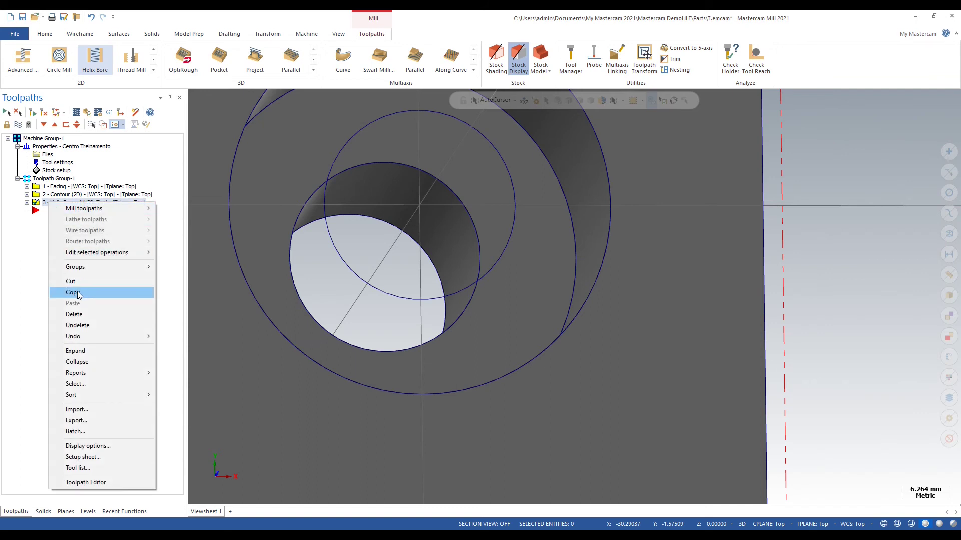
click(77, 294)
right_click(43, 213)
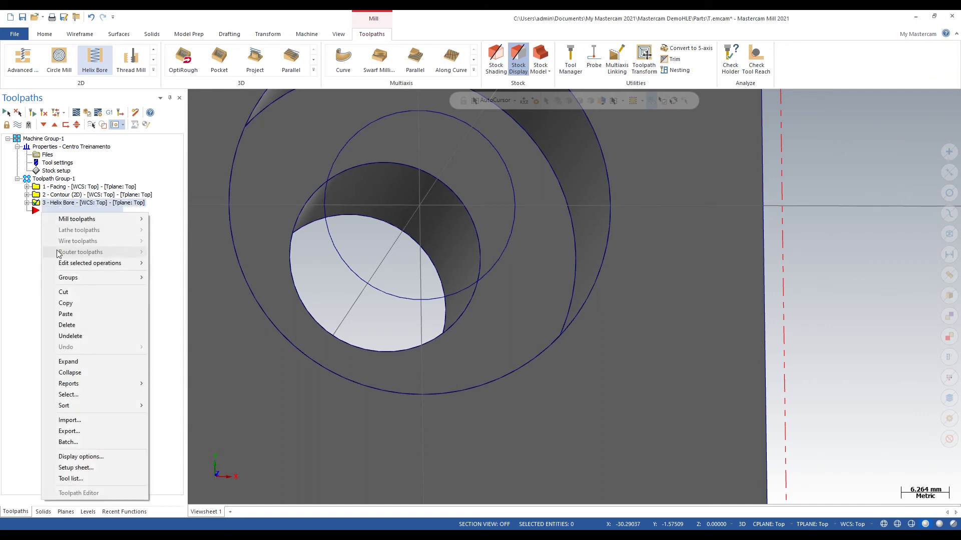
click(66, 314)
click(27, 211)
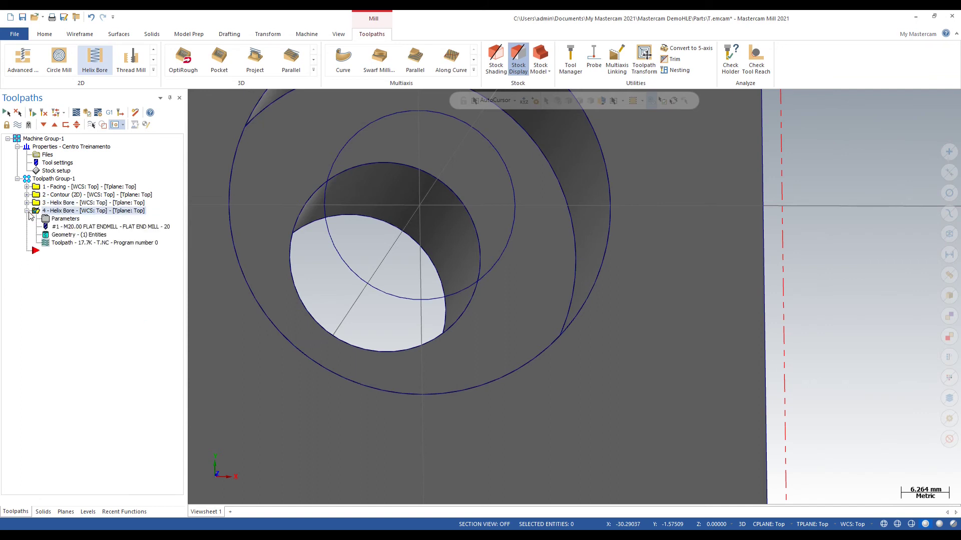
click(60, 222)
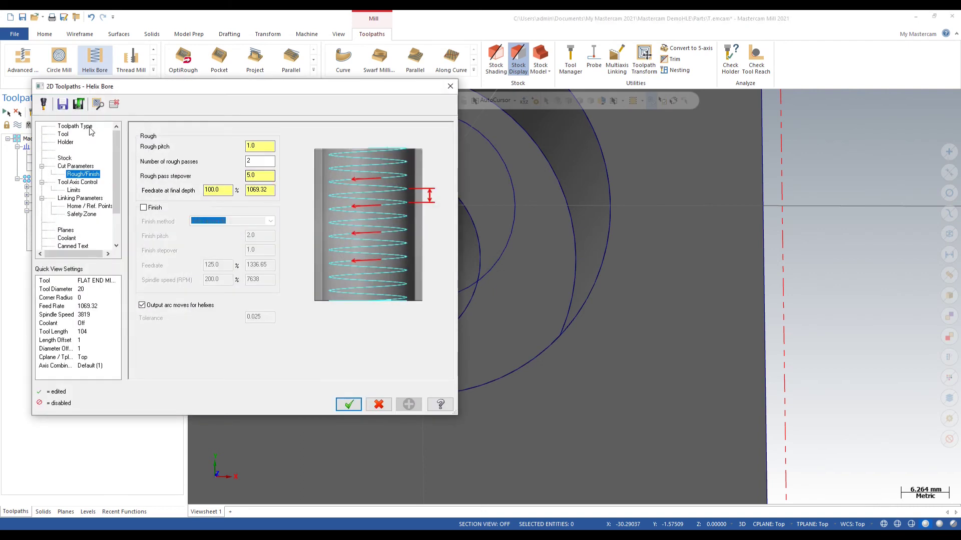
click(89, 127)
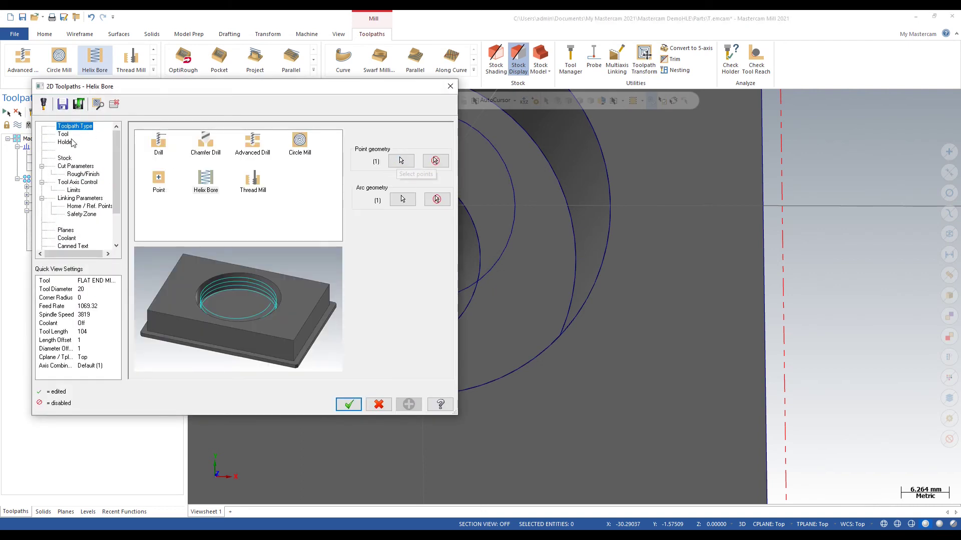
click(450, 86)
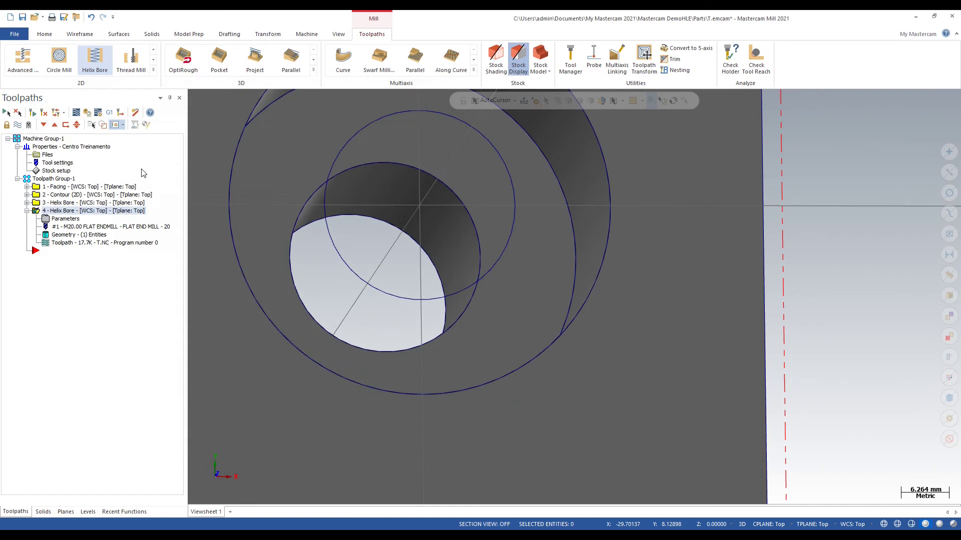
Replace the copied Helix Bore's hole geometry with the upper edge of the smaller through hole.
click(65, 235)
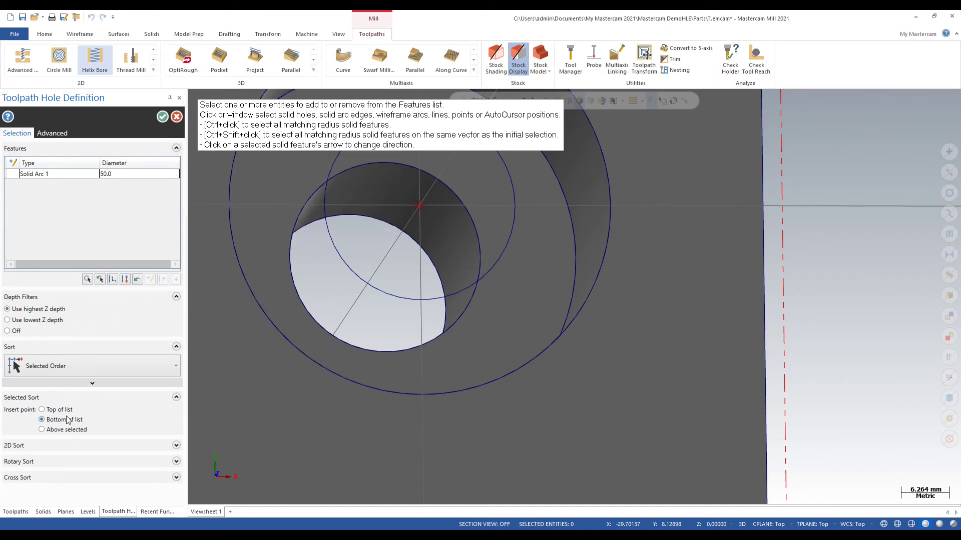
click(95, 175)
key(Delete)
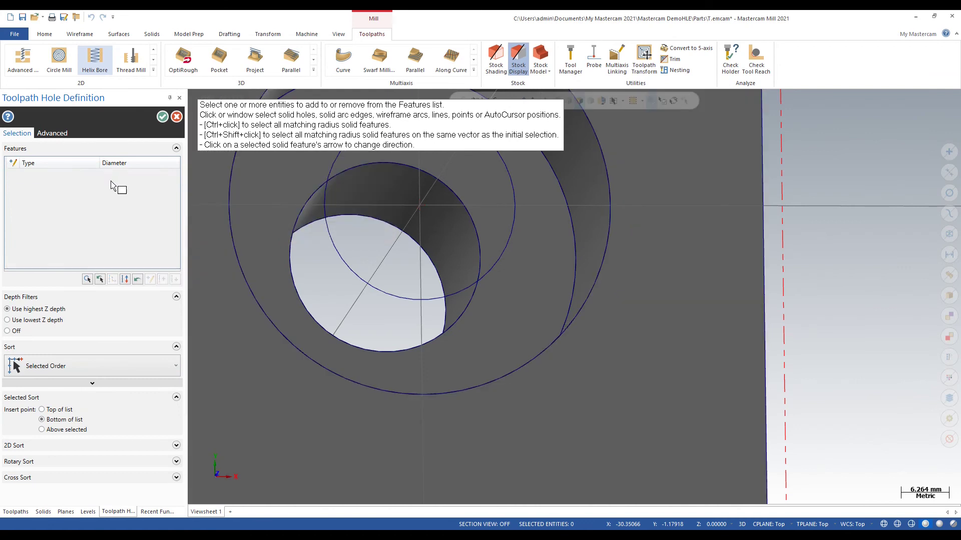
click(470, 315)
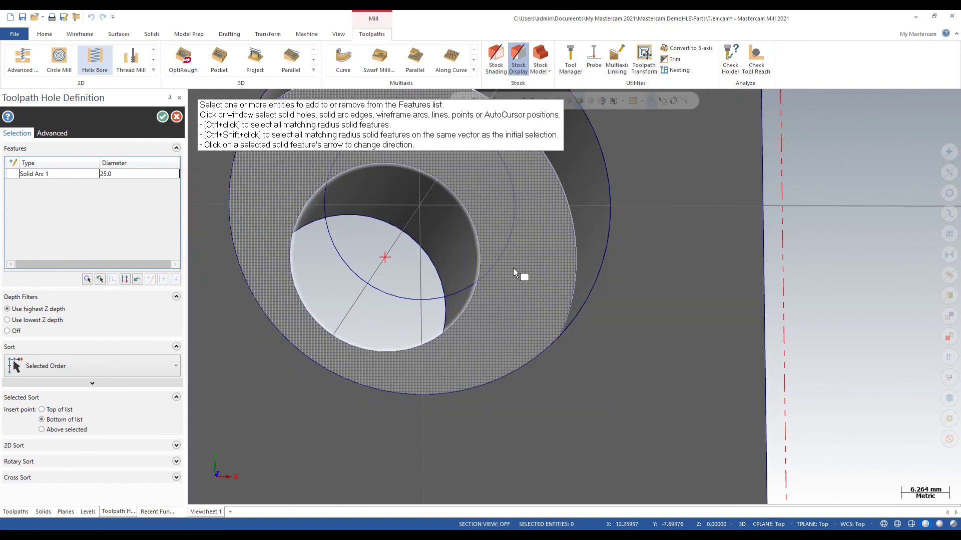
click(162, 117)
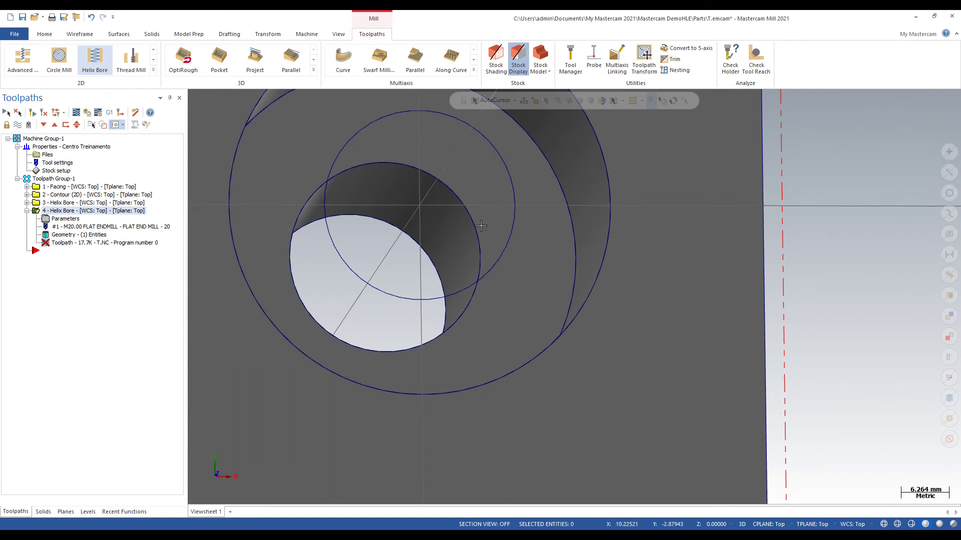
Set the copied Helix Bore's number of rough passes to 0, keeping the 1.0 rough pitch, and regenerate the toolpath.
click(59, 219)
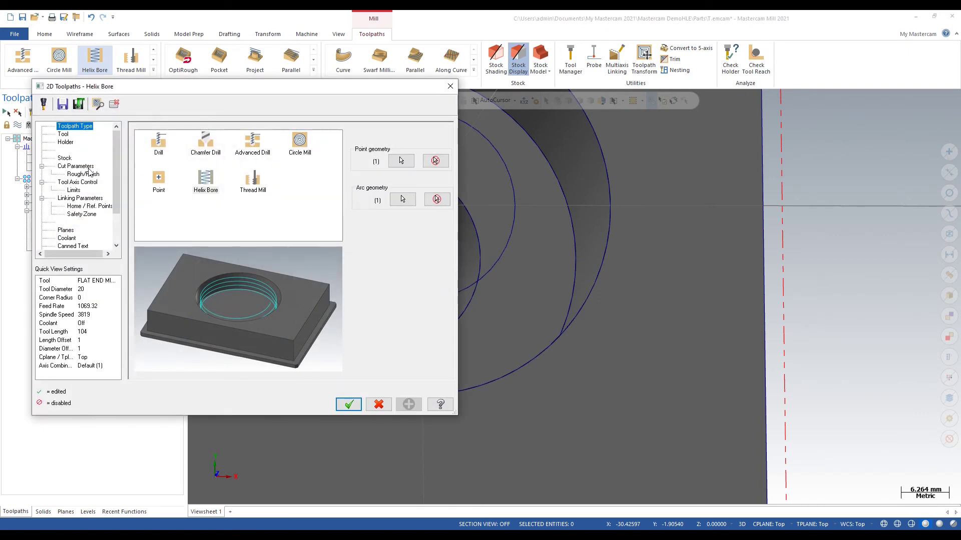
click(80, 166)
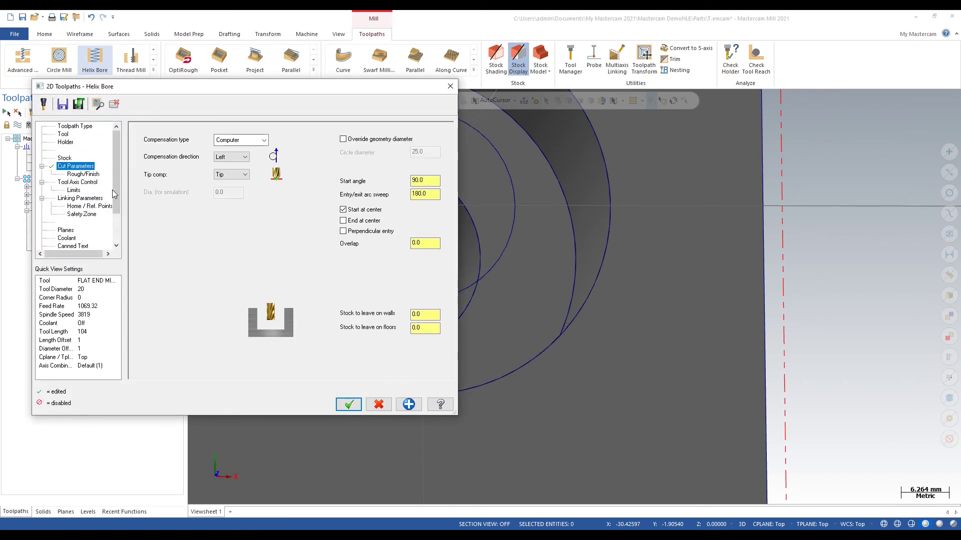
click(89, 175)
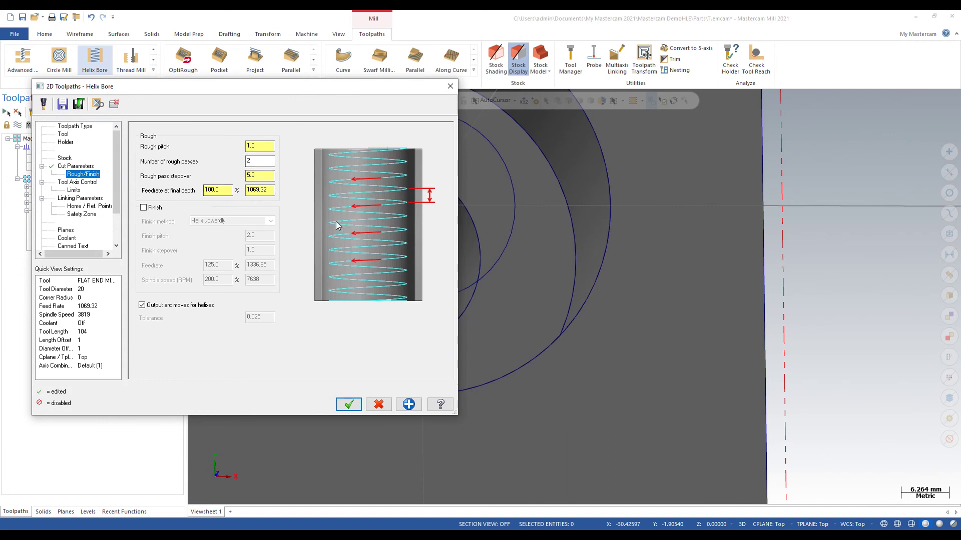
click(260, 161)
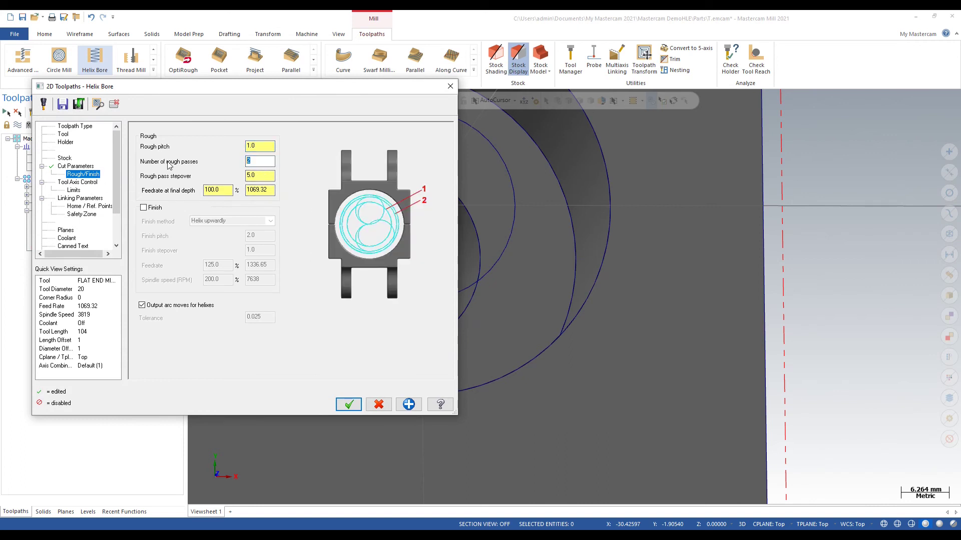
text(0)
click(267, 147)
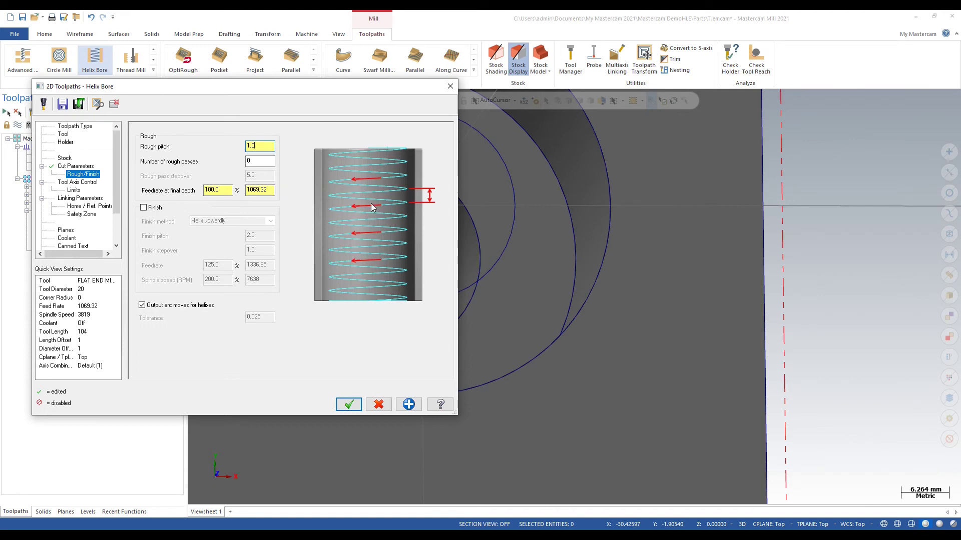
click(349, 404)
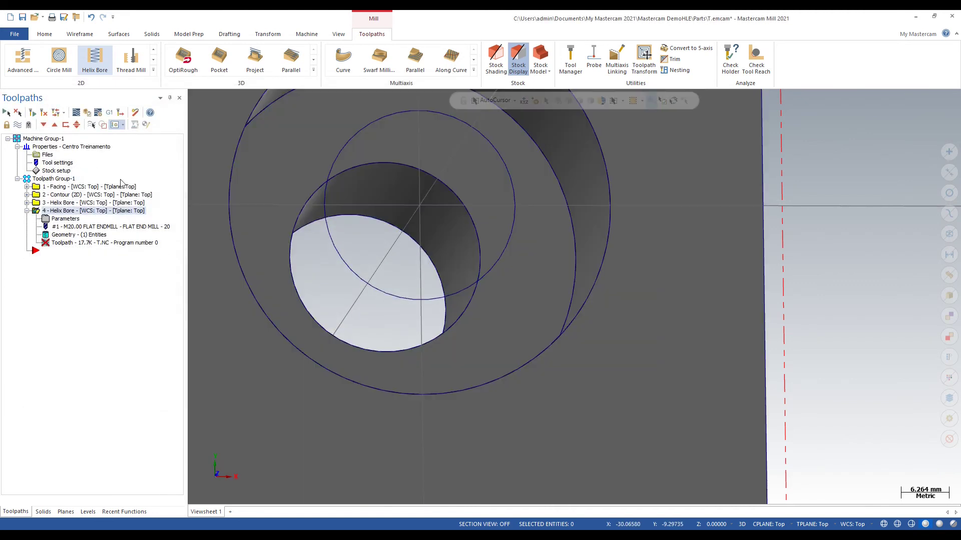
click(44, 113)
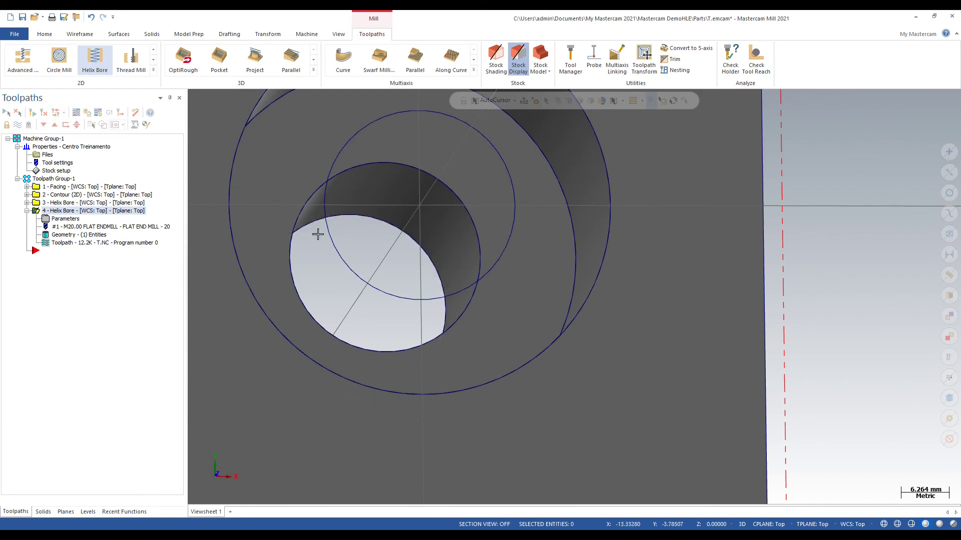
Set the second Helix Bore's absolute depth to -90.0 by picking a point on the lower edge of the smaller through hole.
mouse_move(403, 300)
middle_down()
mouse_move(420, 322)
mouse_move(456, 268)
mouse_move(466, 206)
mouse_move(382, 287)
mouse_move(399, 276)
middle_up()
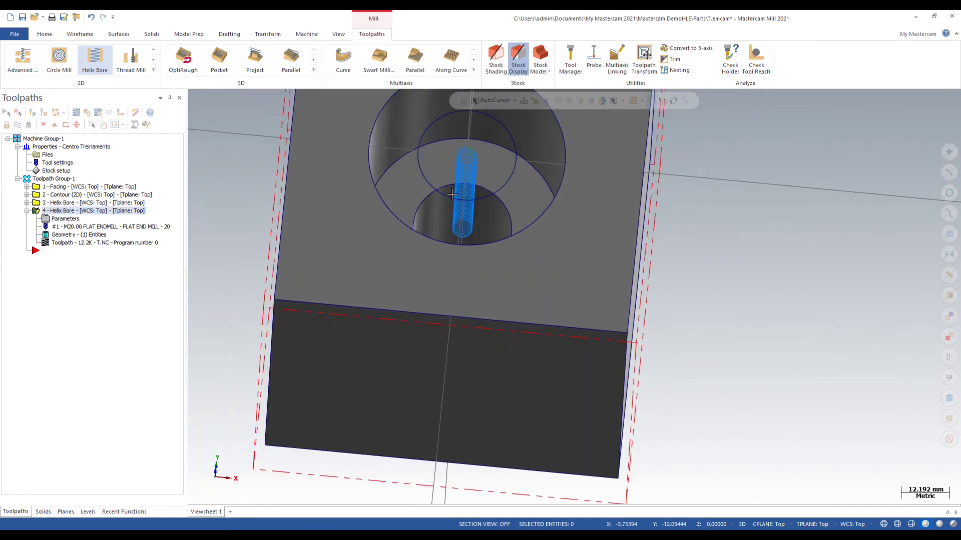
click(62, 221)
click(85, 199)
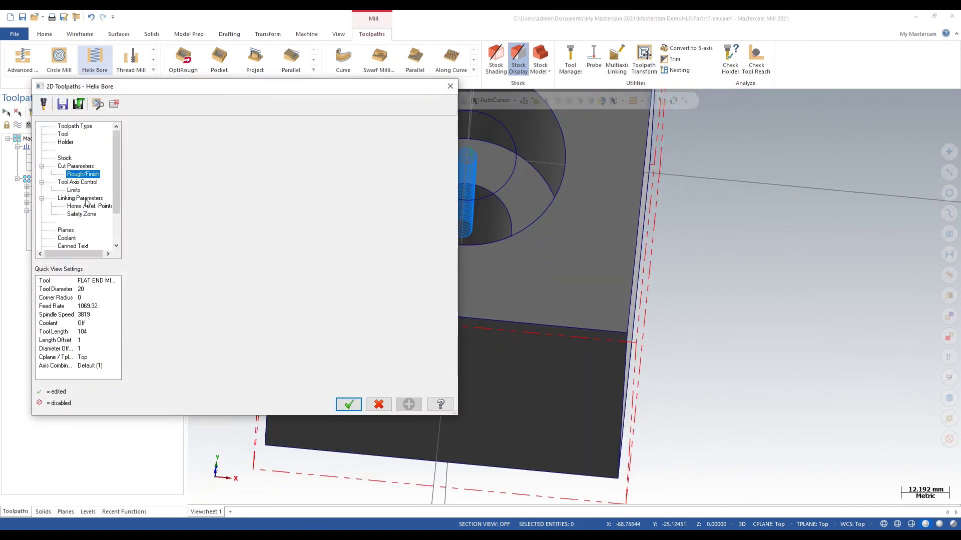
click(267, 318)
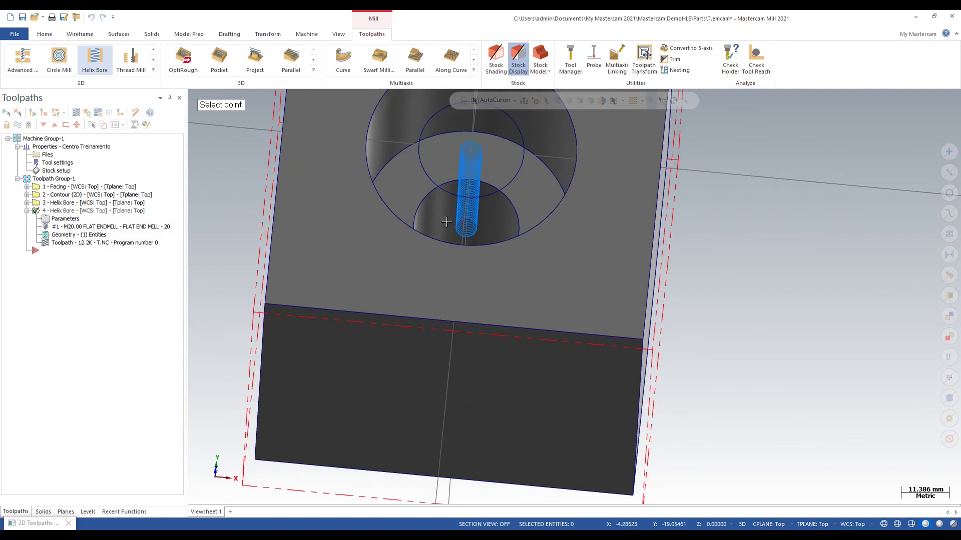
middle_drag(411, 240, 438, 235)
click(438, 264)
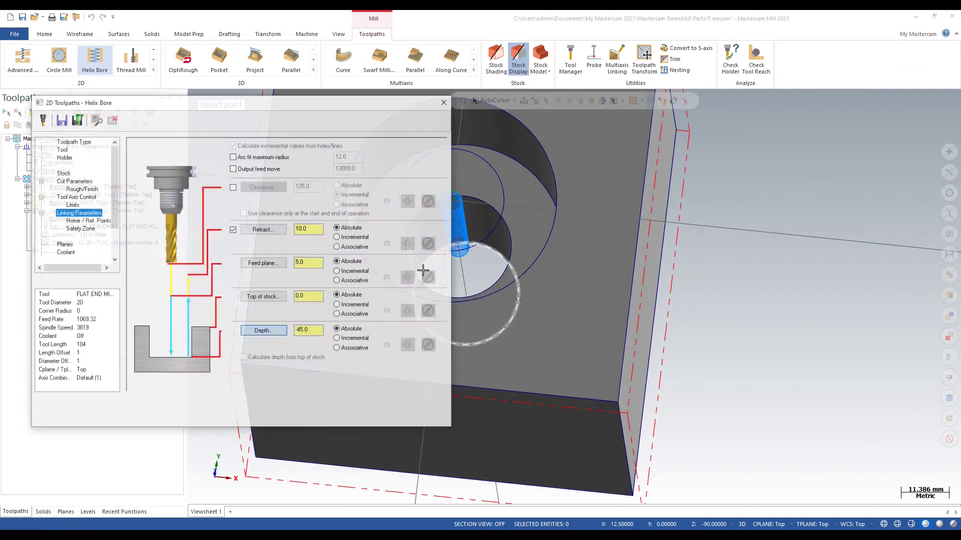
click(319, 317)
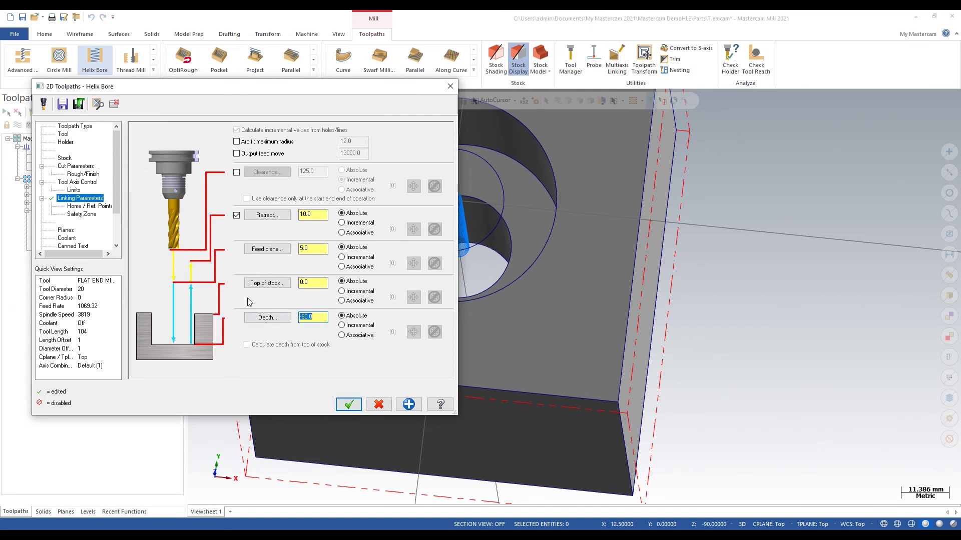
Pick the depth reference again on the through hole's lower edge for a depth of -90.0, accept the parameters and regenerate the toolpath.
click(270, 319)
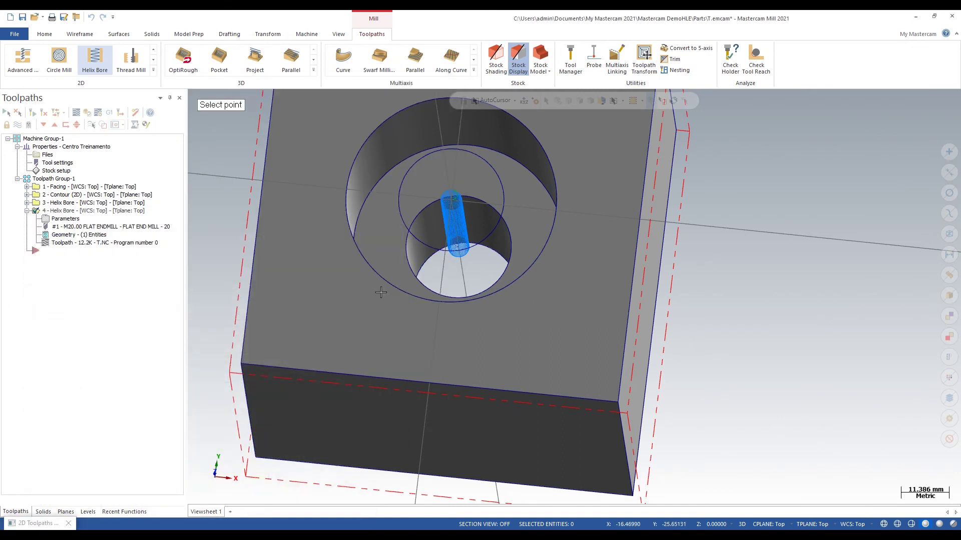
click(431, 263)
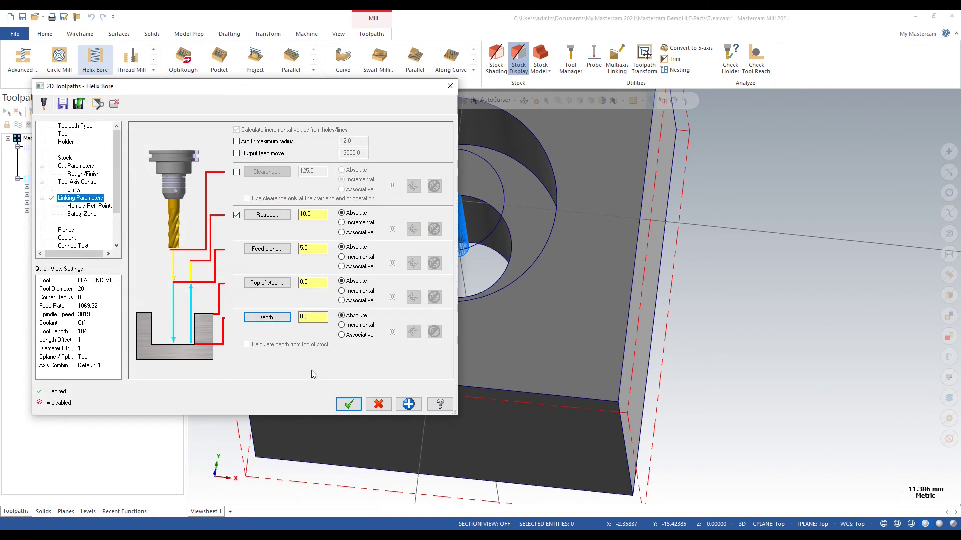
click(268, 318)
scroll(425, 269, up, 3)
click(437, 251)
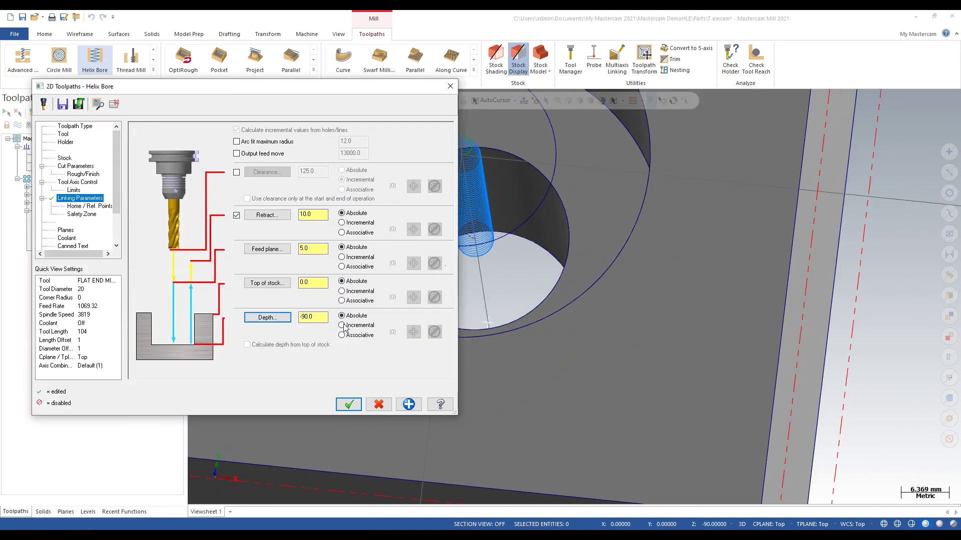
click(318, 317)
click(348, 405)
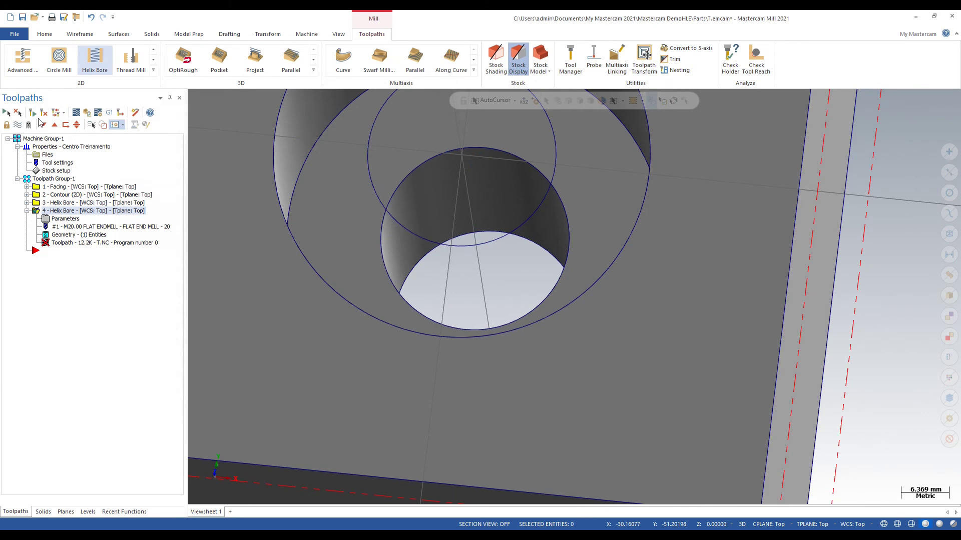
click(42, 125)
Backplot the second Helix Bore to check where its helical passes begin, and close the backplot.
middle_drag(459, 338, 481, 282)
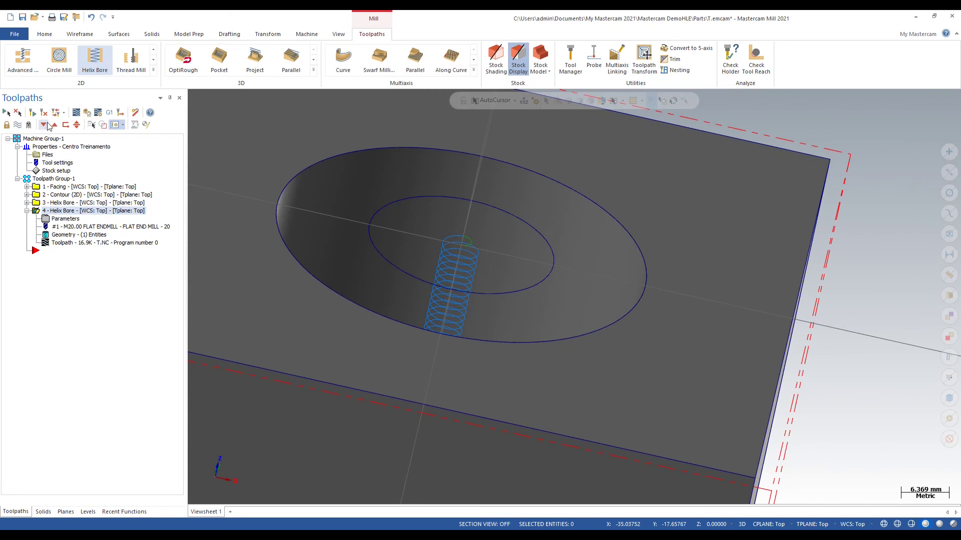
click(76, 112)
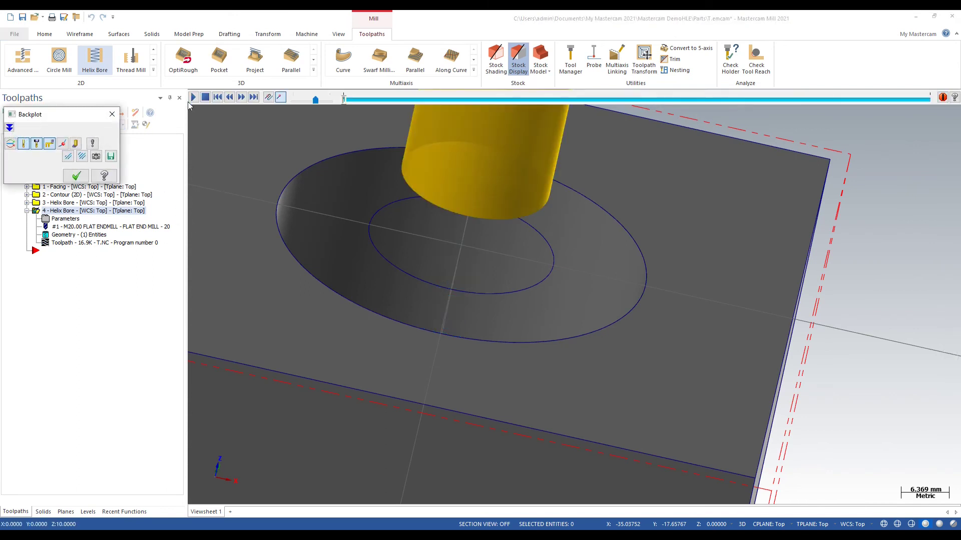
click(193, 97)
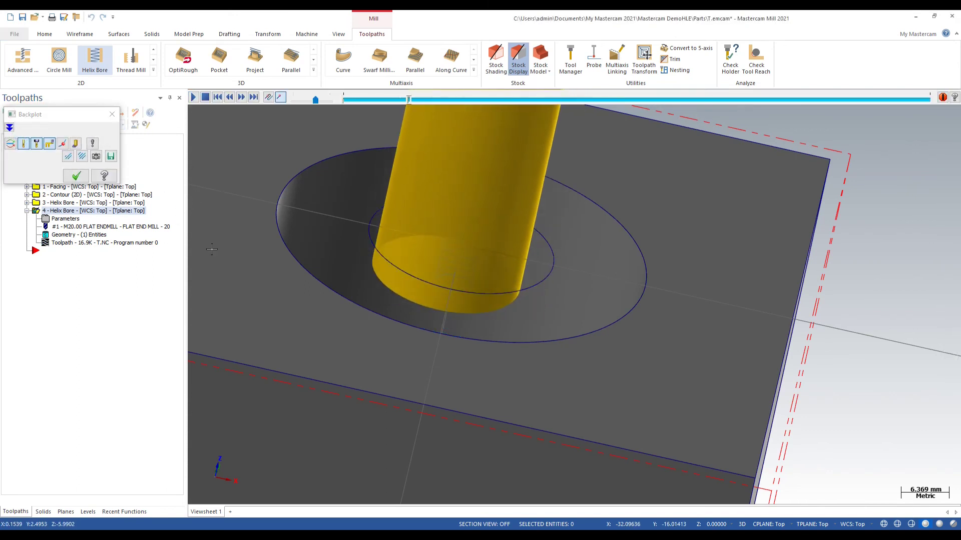
click(113, 114)
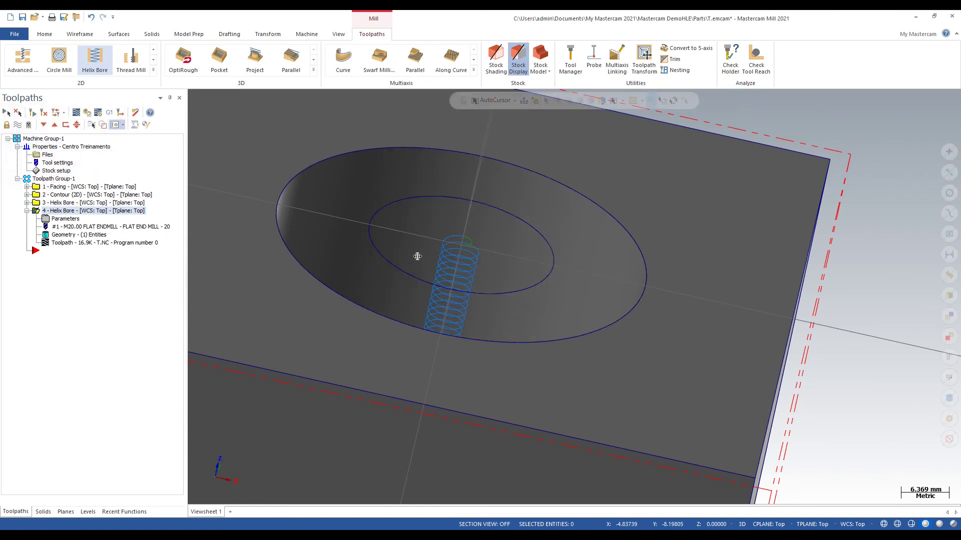
middle_drag(417, 256, 399, 295)
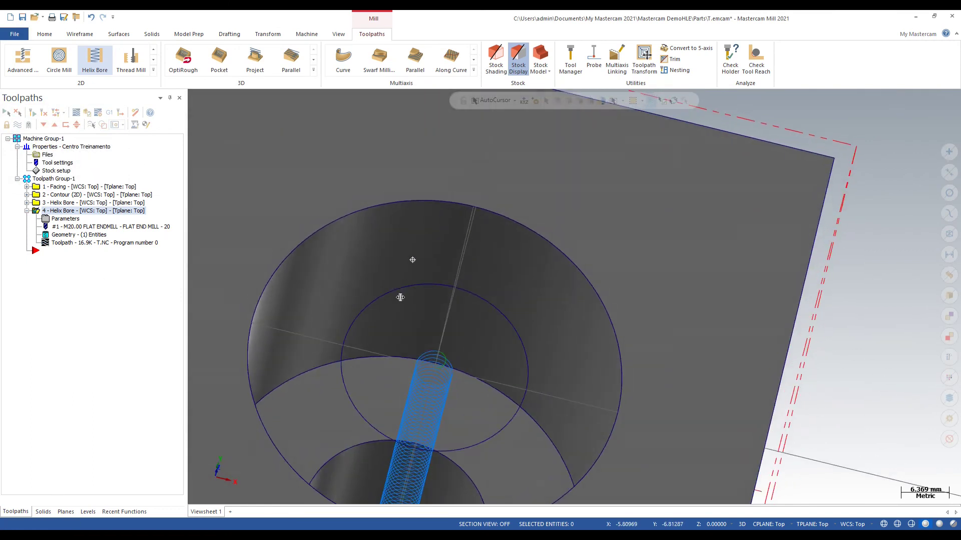
Set the second Helix Bore's top of stock to -45.0 from the upper edge of the smaller hole, and regenerate the toolpath.
double_click(61, 221)
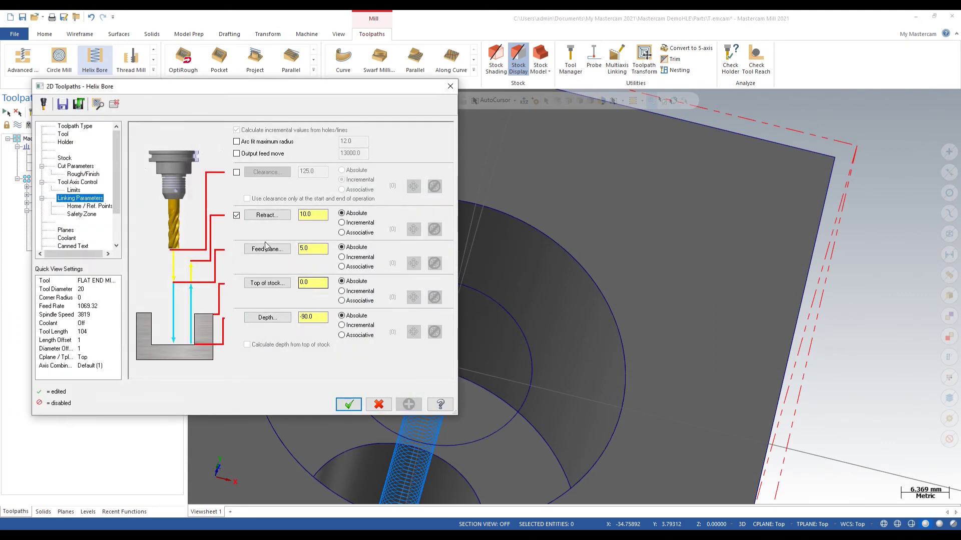
click(76, 191)
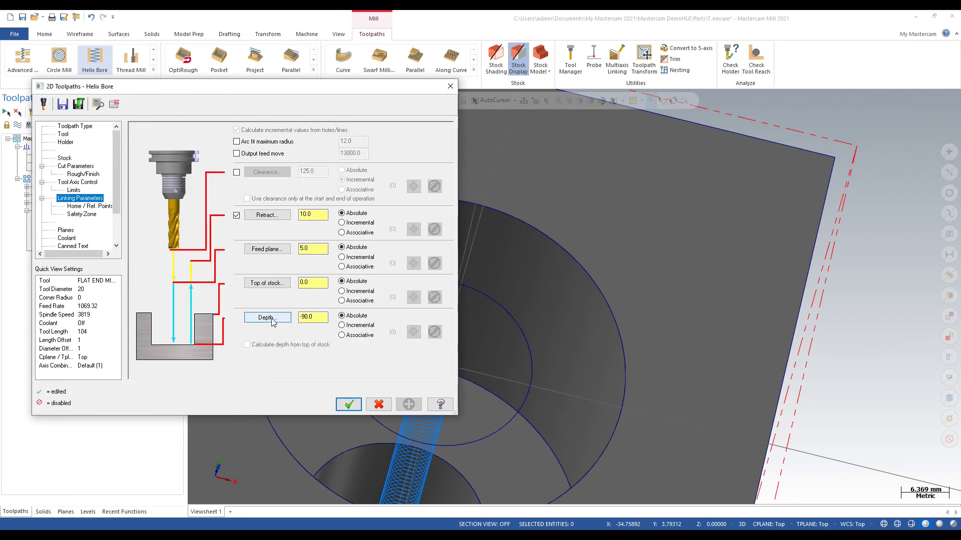
click(268, 283)
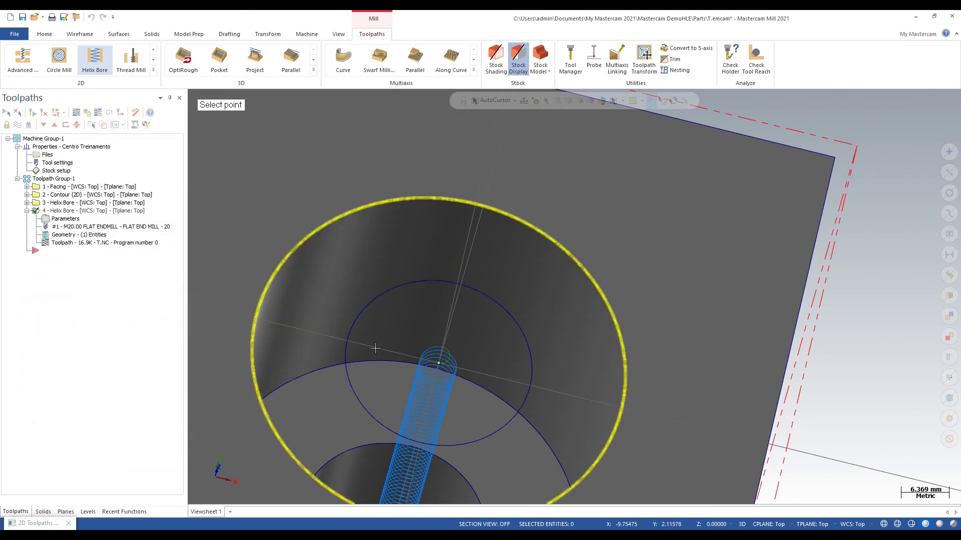
click(460, 478)
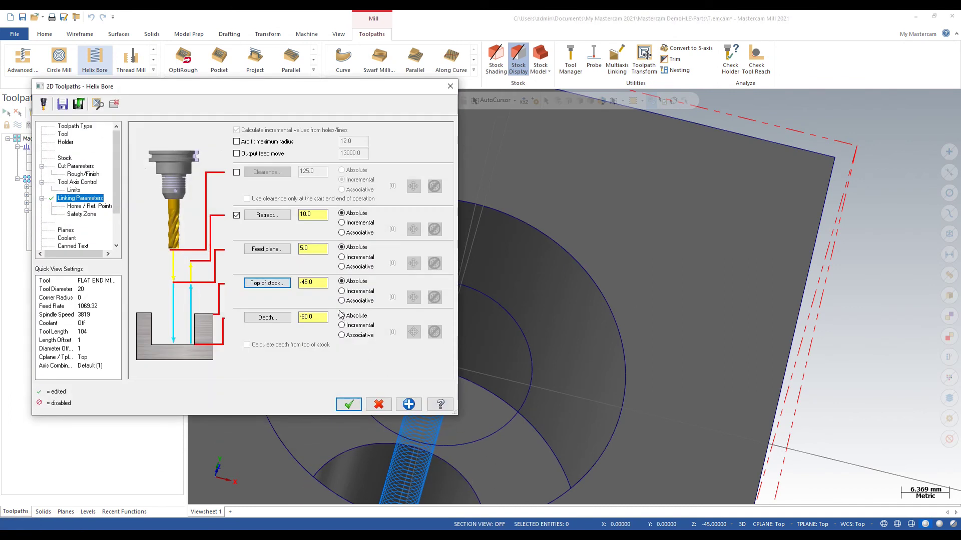
click(326, 286)
click(349, 405)
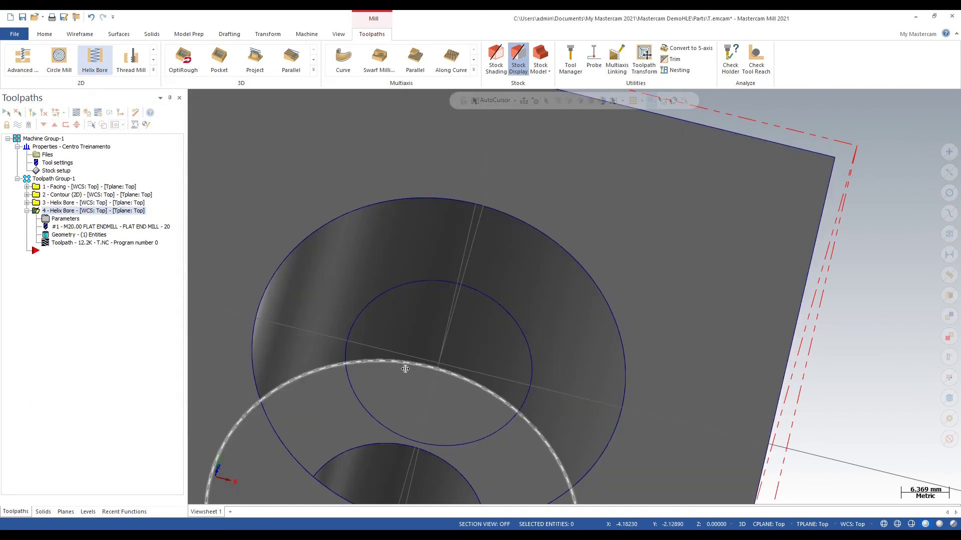
Examine the extent of the second Helix Bore toolpath within the smaller hole, from above, from below and in the top view.
scroll(397, 205, down, 2)
middle_drag(397, 205, 453, 357)
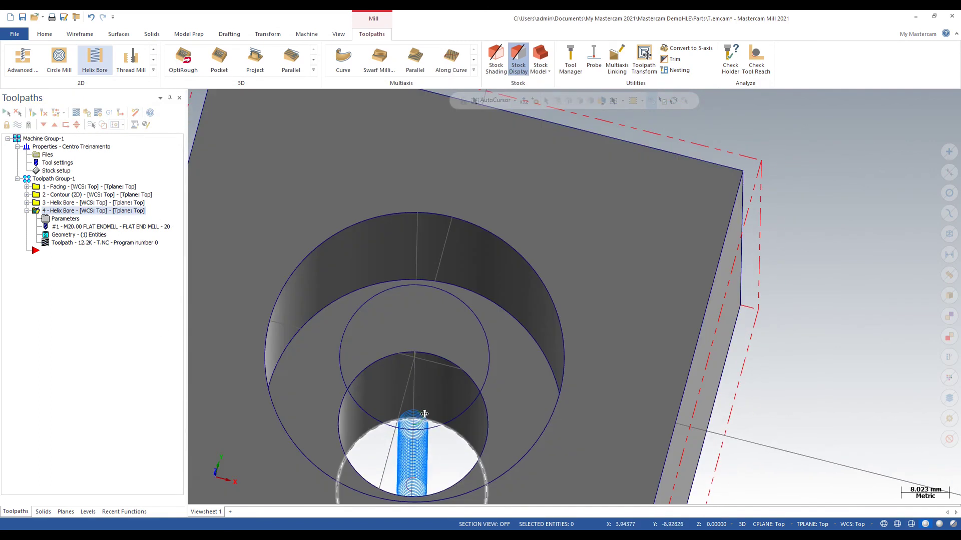
scroll(431, 407, up, 1)
scroll(434, 324, down, 3)
scroll(437, 326, down, 10)
mouse_move(437, 326)
middle_down()
mouse_move(449, 340)
mouse_move(443, 297)
middle_up()
scroll(442, 330, up, 4)
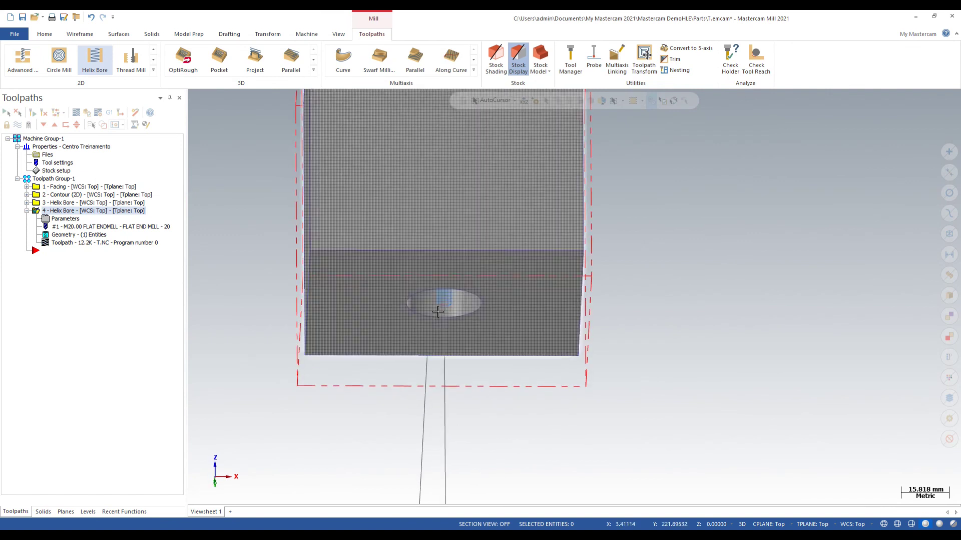
key(alt+1)
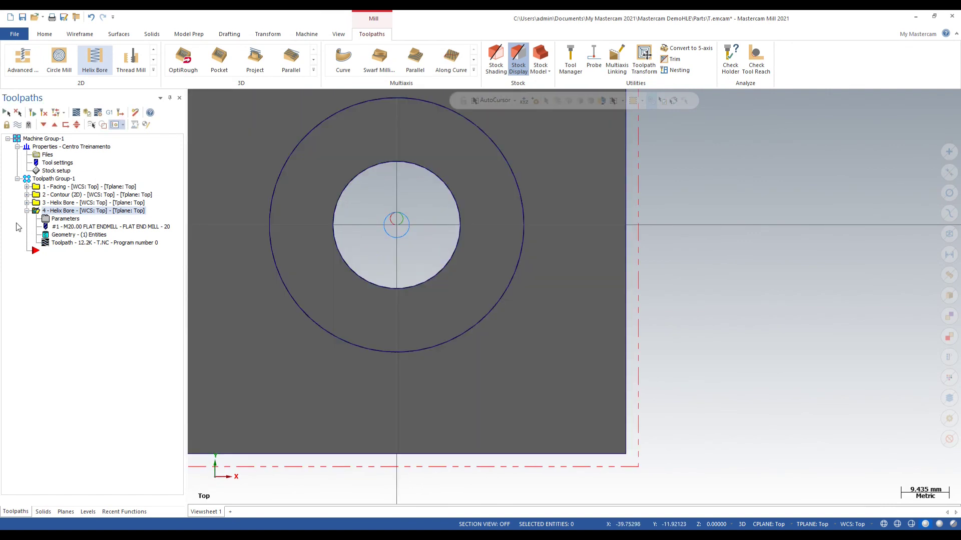
Expand the facing, 2D contour and both Helix Bore operations in Toolpath Group-1 to show their details.
click(28, 211)
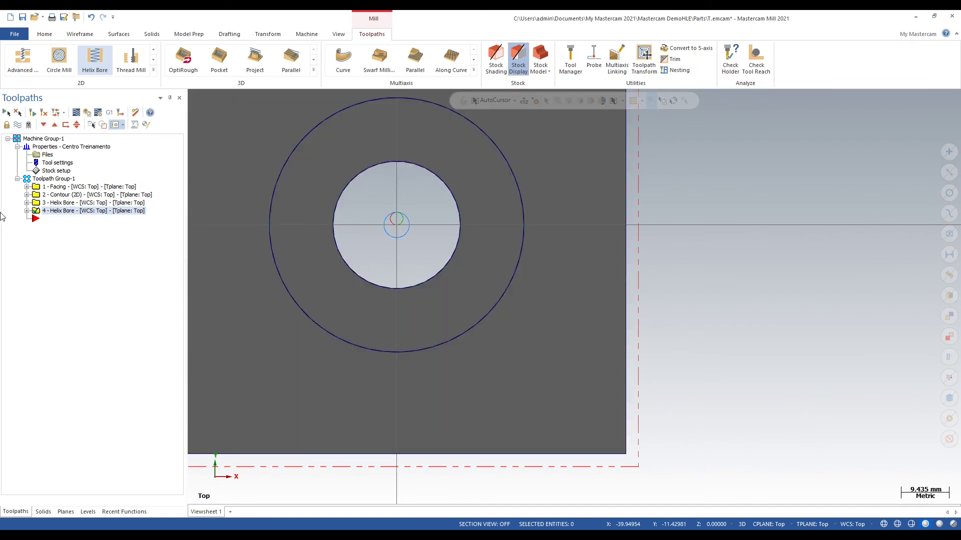
click(27, 187)
click(27, 227)
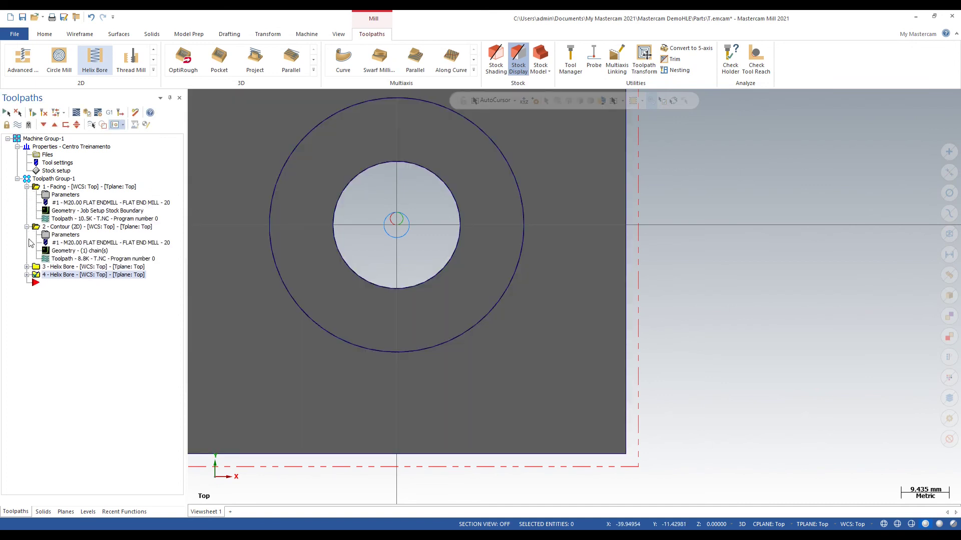
click(27, 267)
click(27, 307)
Select all four operations and display their toolpaths together over the whole block.
scroll(579, 343, down, 5)
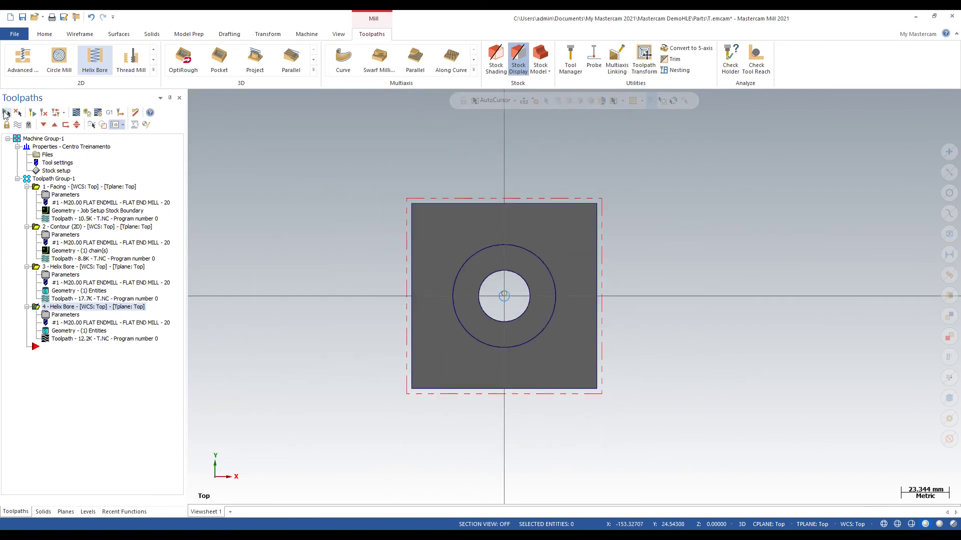
key(alt+7)
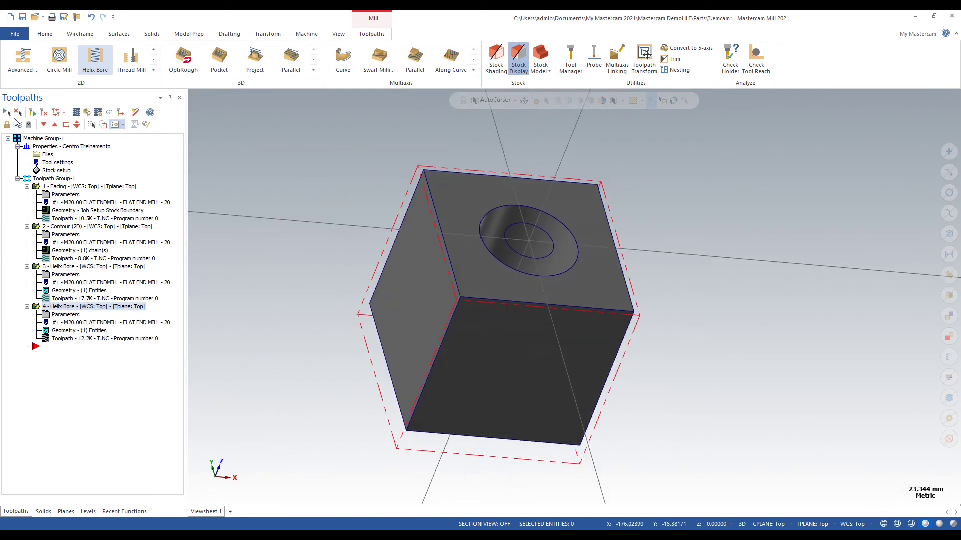
click(18, 125)
key(alt+1)
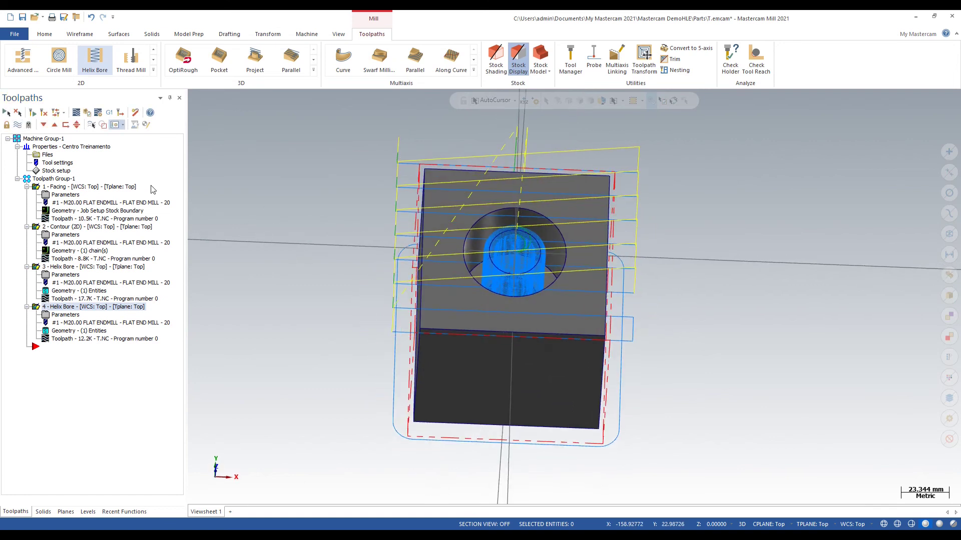
Verify all four operations in the Mastercam Simulator, advancing operation by operation to the end, and inspect both bores in the machined stock.
click(83, 116)
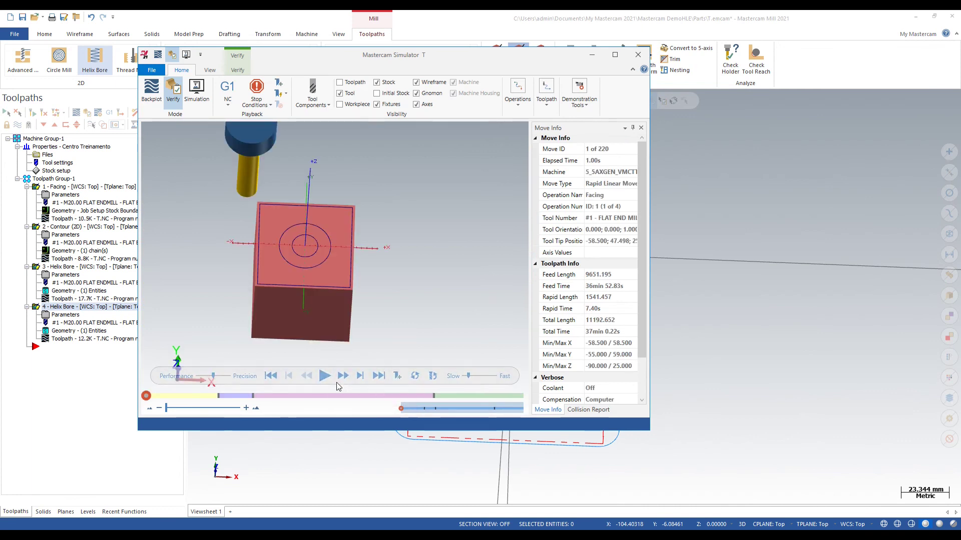
click(344, 376)
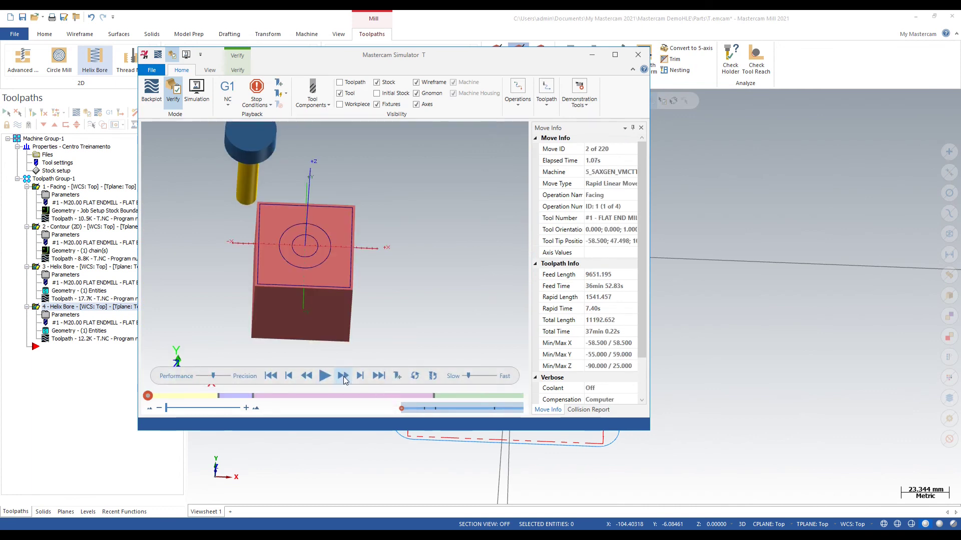
click(360, 376)
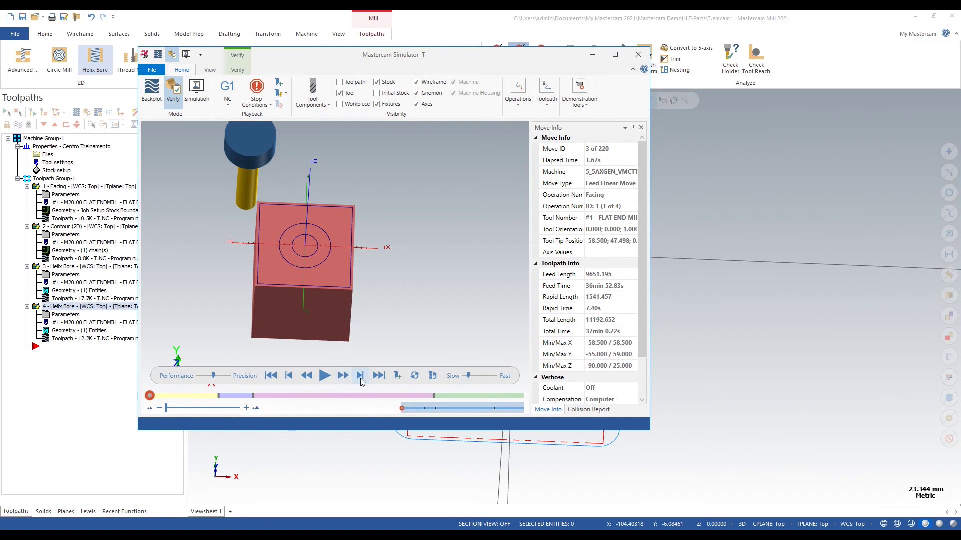
click(360, 377)
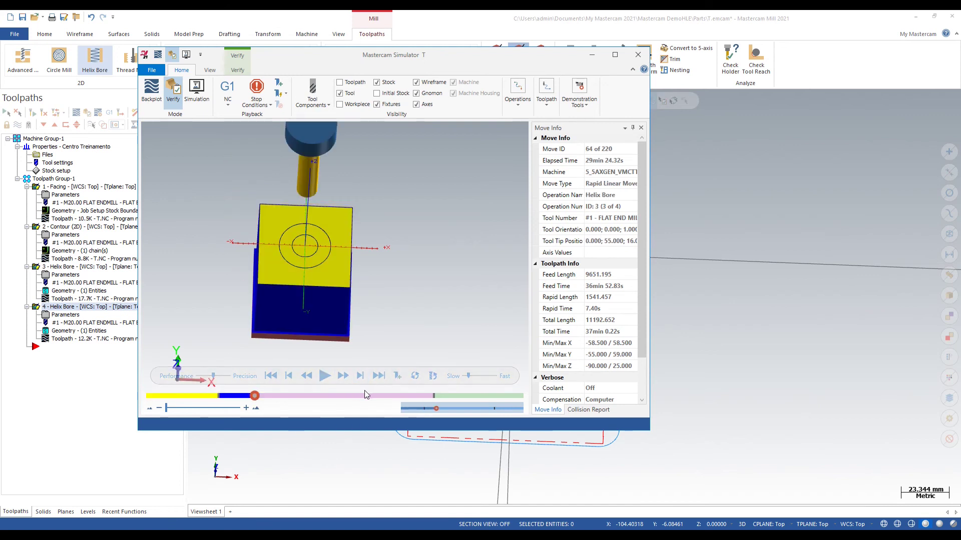
click(361, 376)
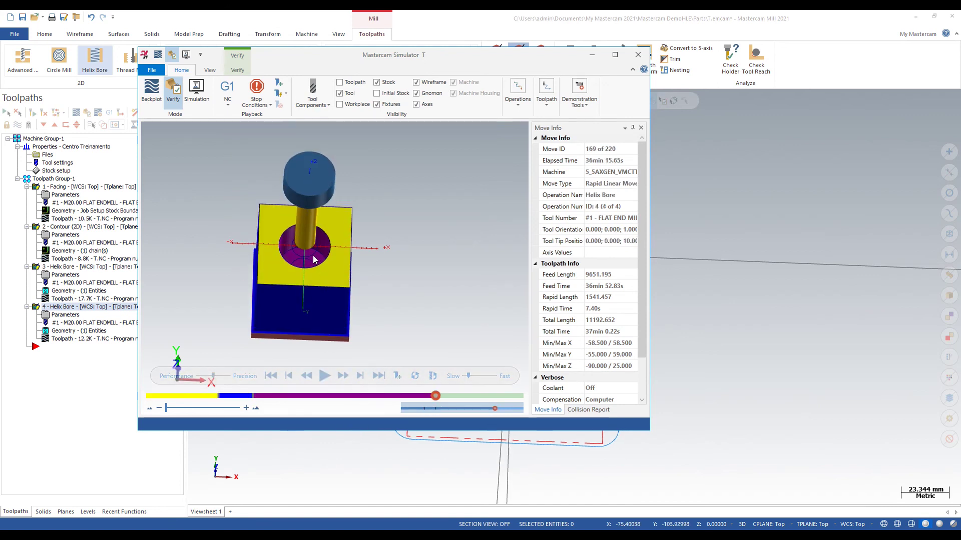
scroll(313, 255, up, 3)
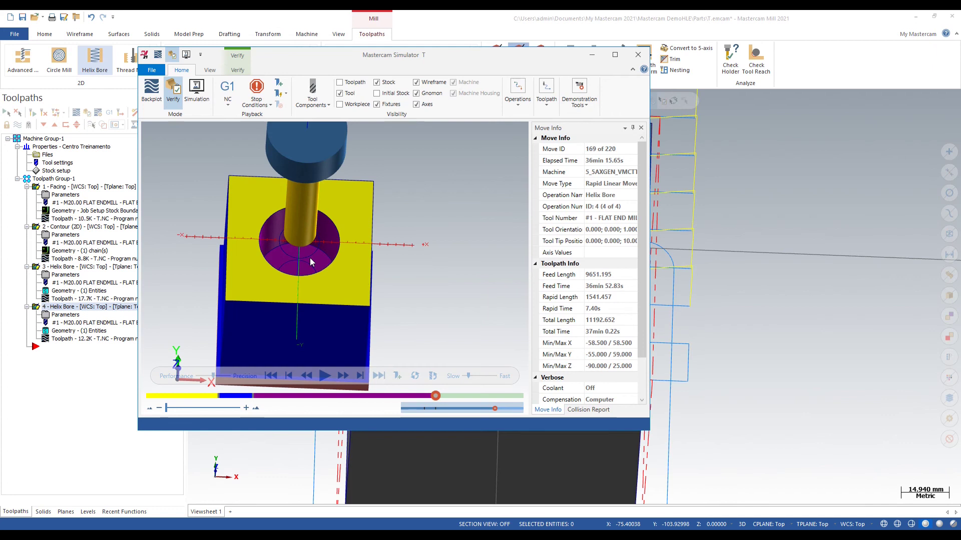
click(360, 376)
middle_drag(288, 250, 306, 286)
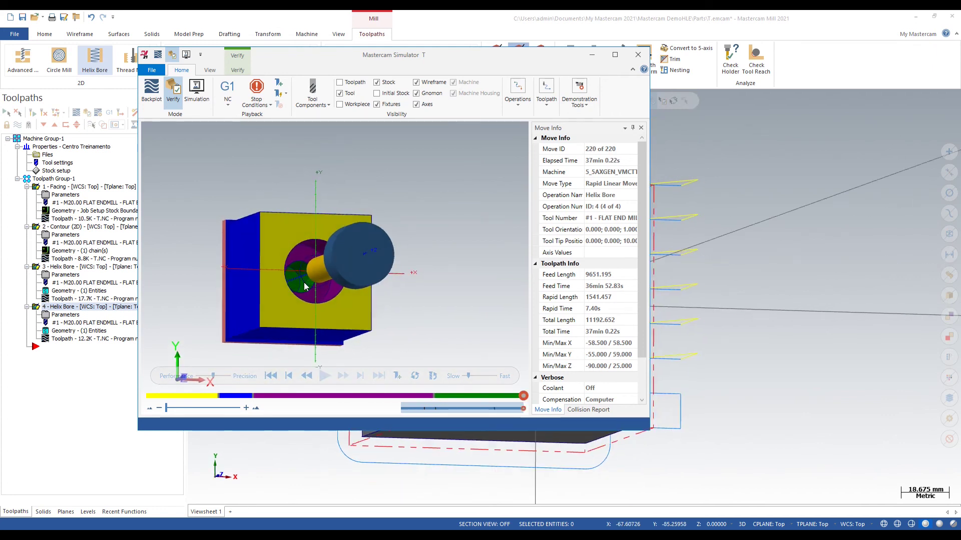
scroll(300, 283, up, 5)
scroll(299, 282, down, 4)
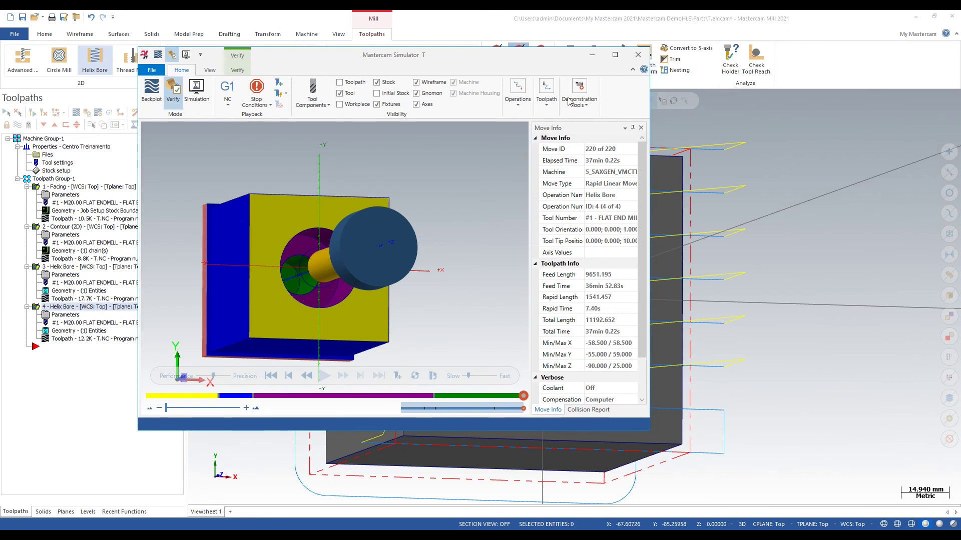
Close the simulation and collapse the details of all four operations in Toolpath Group-1.
click(638, 54)
key(alt+1)
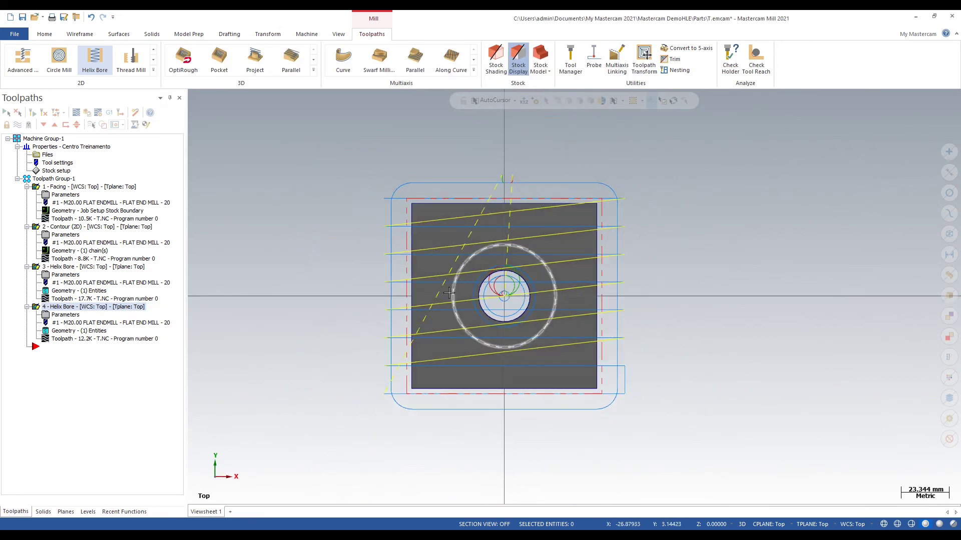
middle_drag(667, 350, 675, 281)
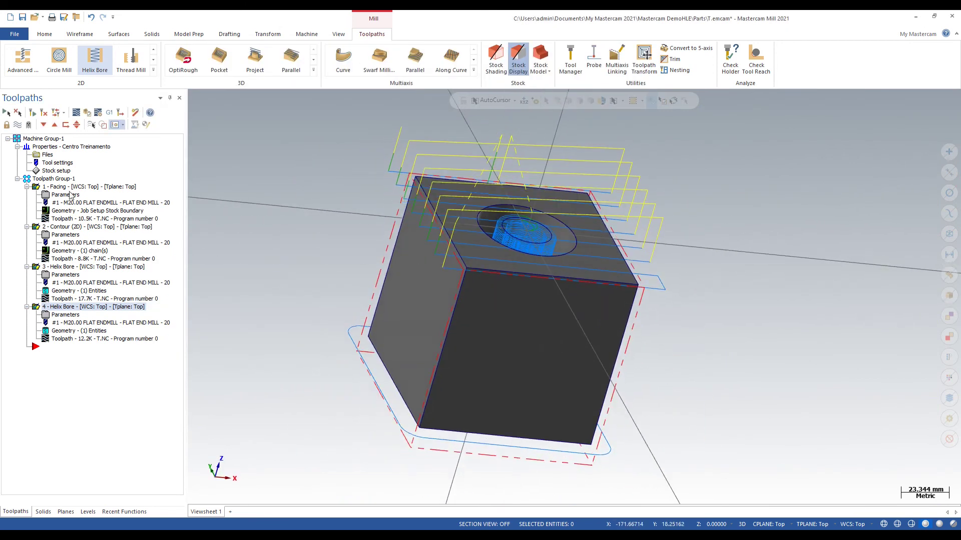
click(27, 187)
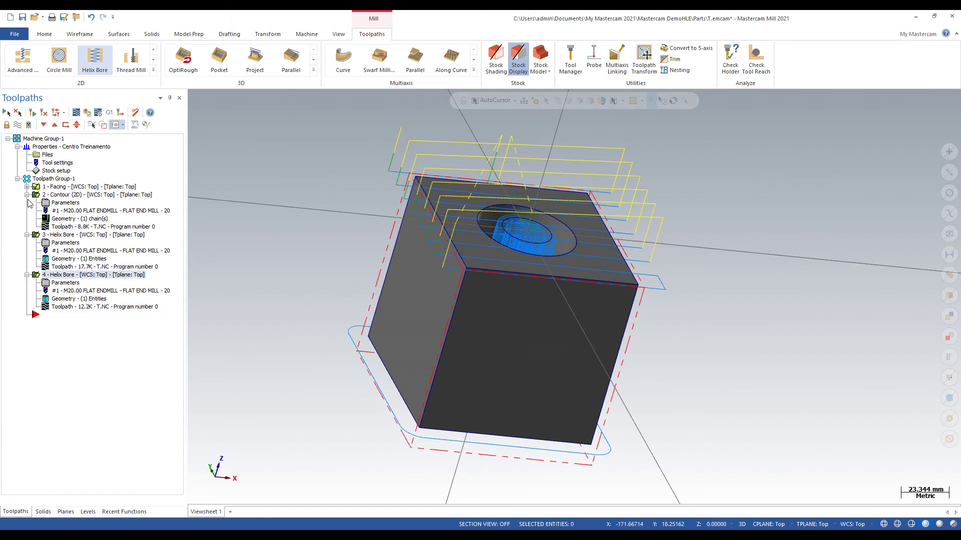
click(27, 194)
click(27, 203)
click(27, 211)
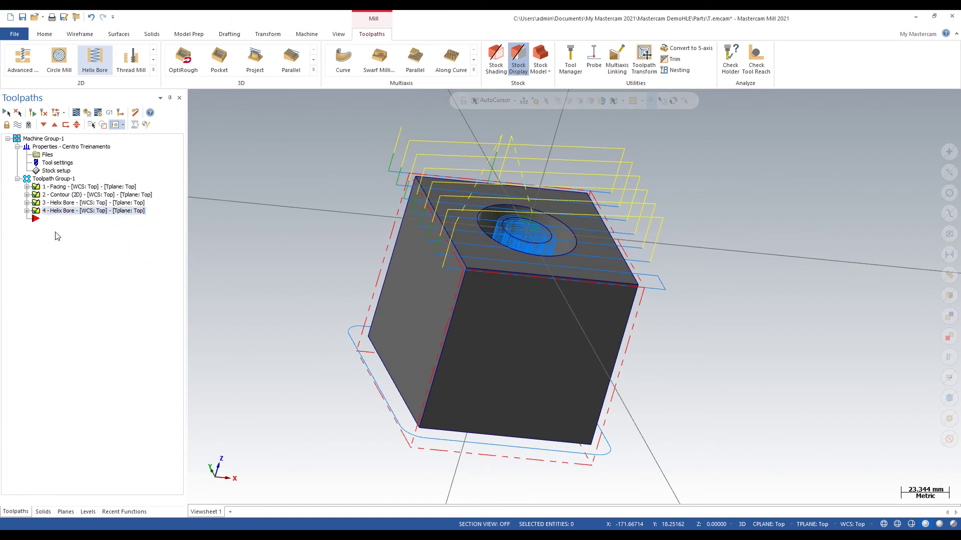
Hide the toolpath display of all four operations and show the bare block from above at an angle.
click(17, 125)
key(alt+1)
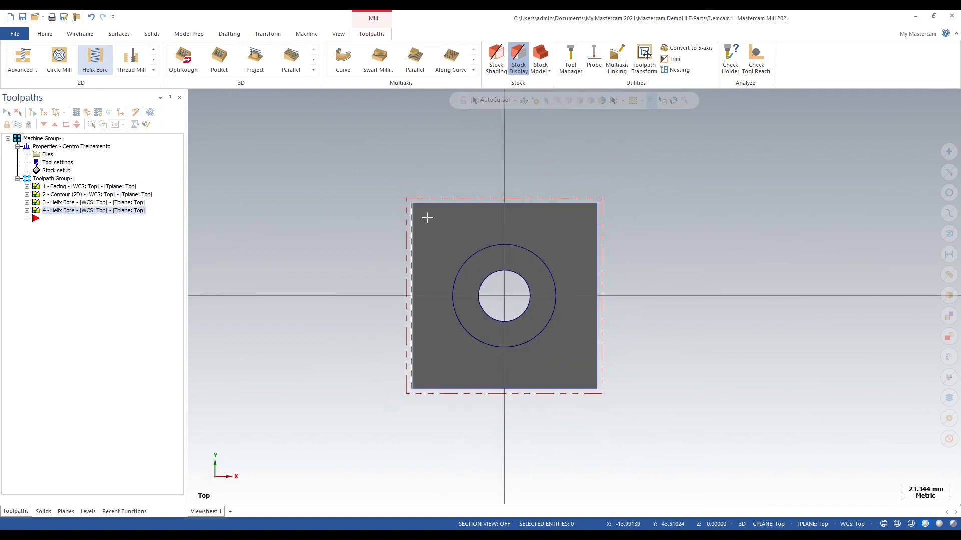
scroll(632, 249, down, 4)
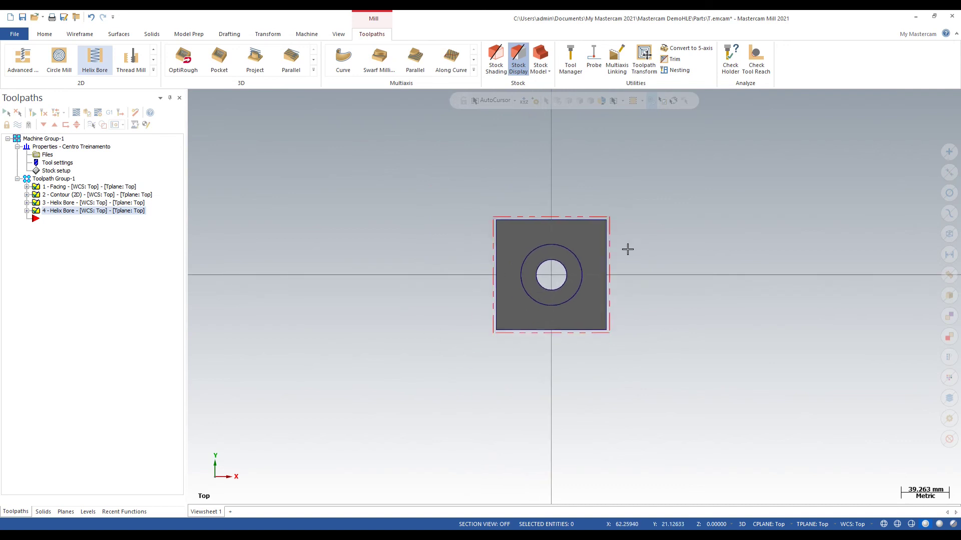
scroll(651, 271, up, 2)
mouse_move(639, 281)
middle_down()
mouse_move(632, 242)
mouse_move(675, 215)
mouse_move(665, 226)
middle_up()
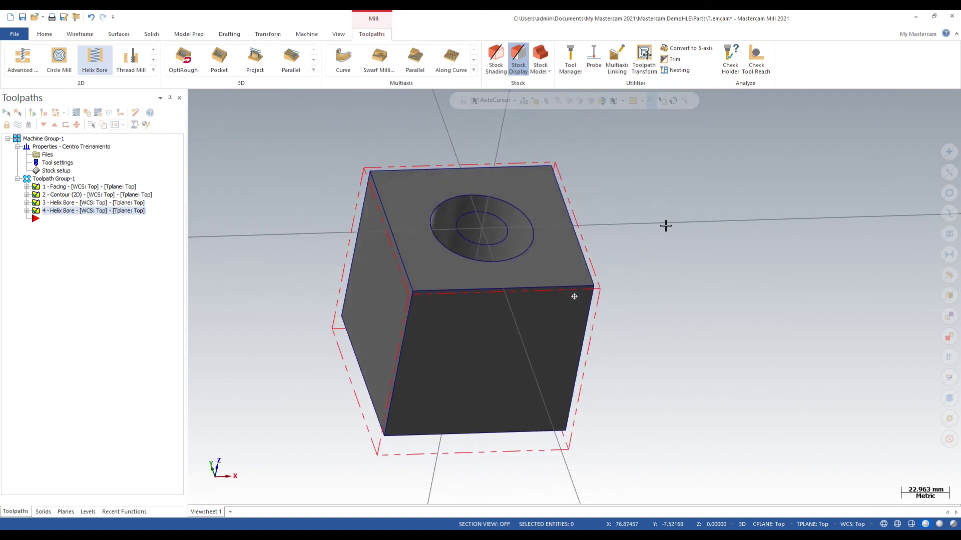
Start a 2D Contour toolpath and chain the complete outer edge of the block's top face.
click(154, 50)
click(154, 50)
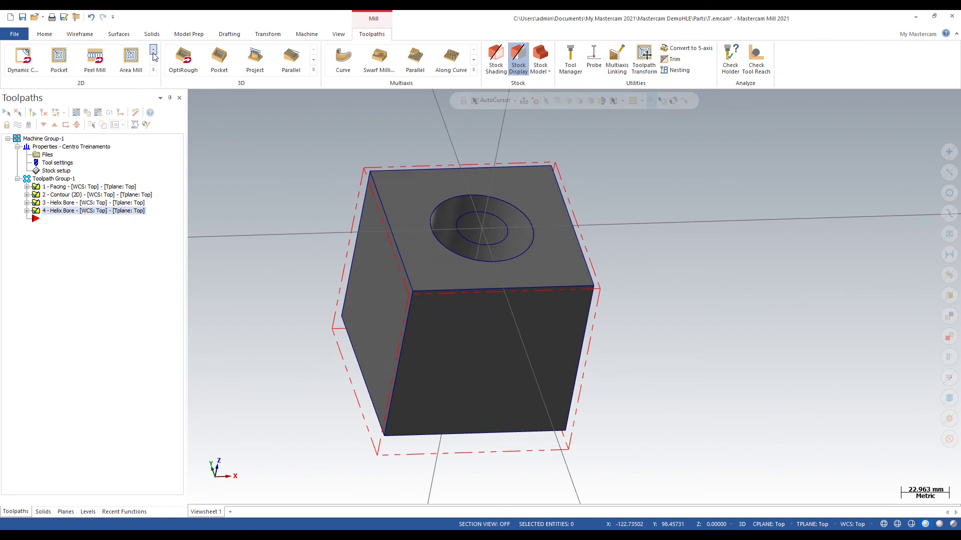
click(154, 70)
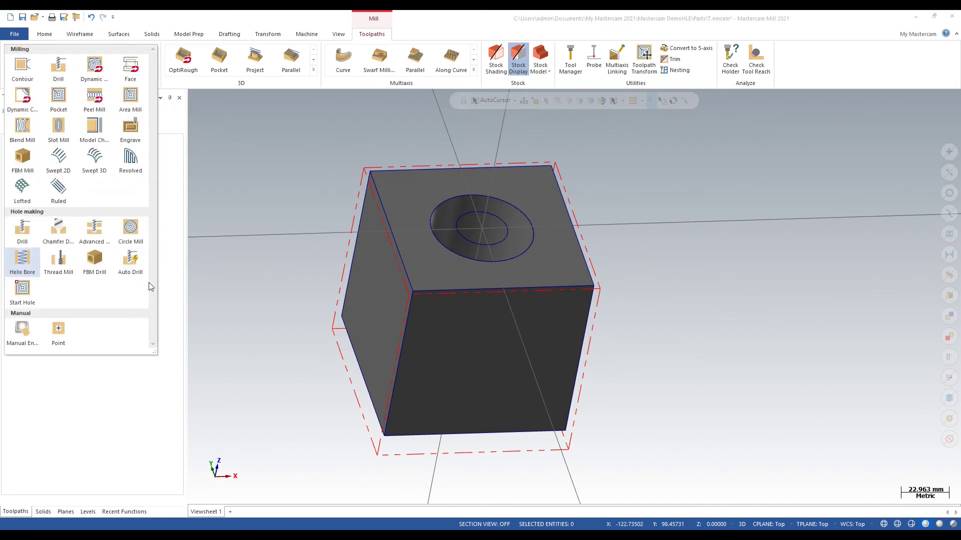
click(23, 67)
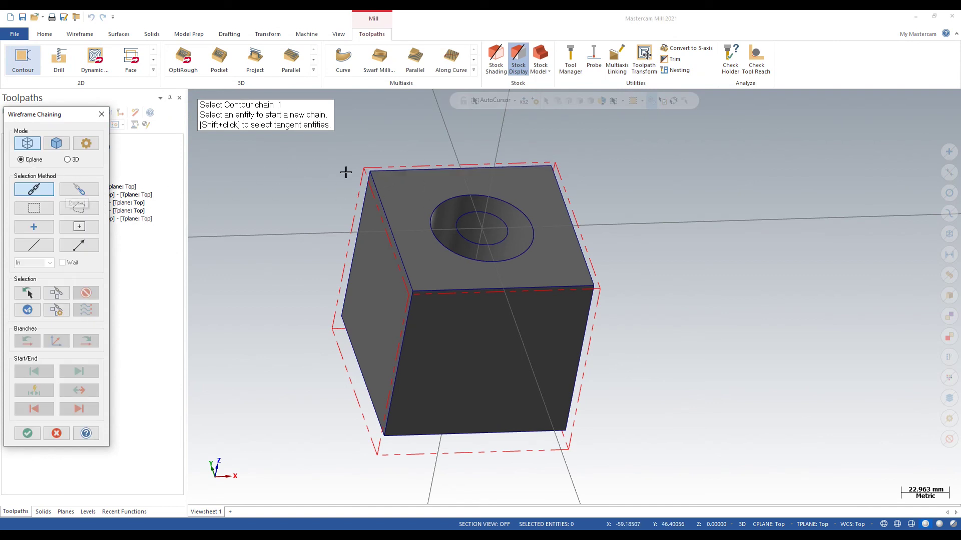
click(393, 170)
click(559, 188)
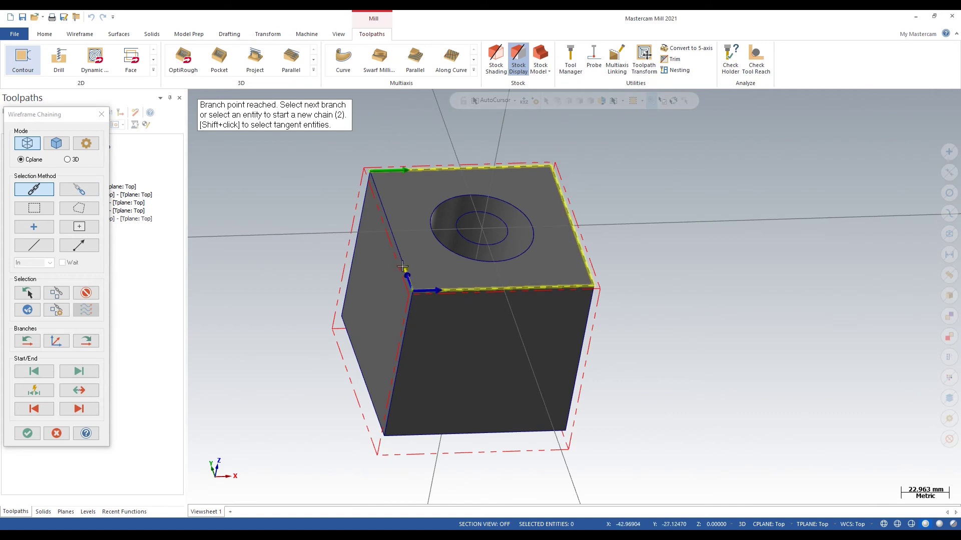
click(414, 291)
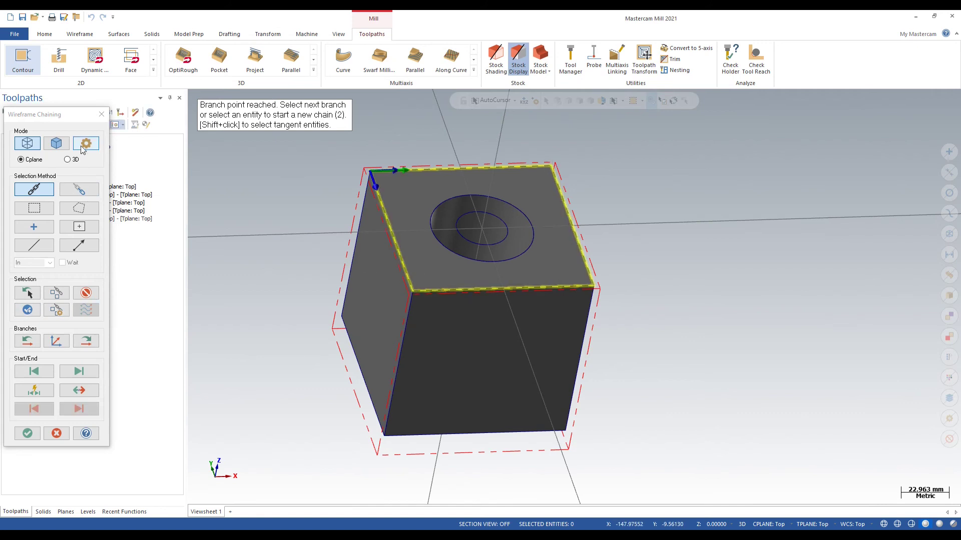
click(27, 310)
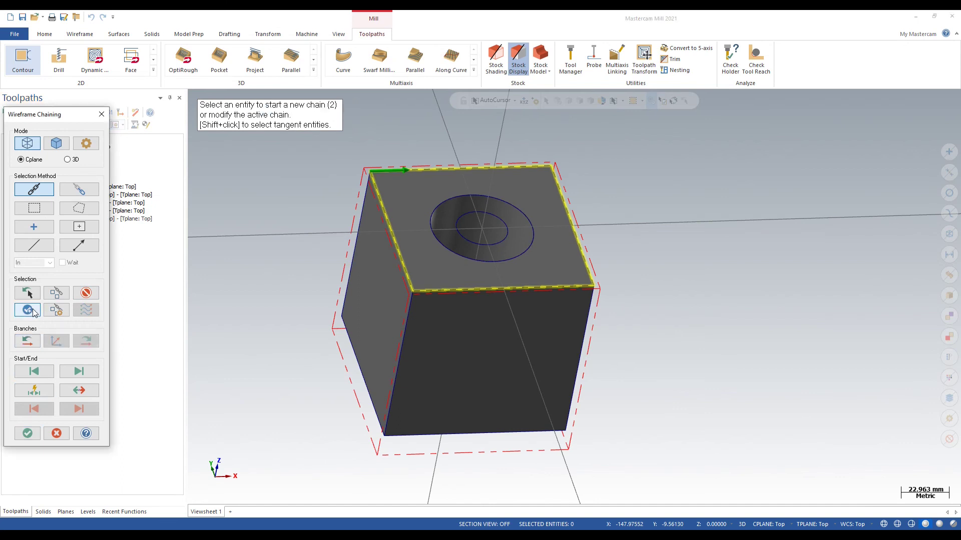
Add the top edge of the larger hole as a second chain and accept the contour geometry.
click(465, 196)
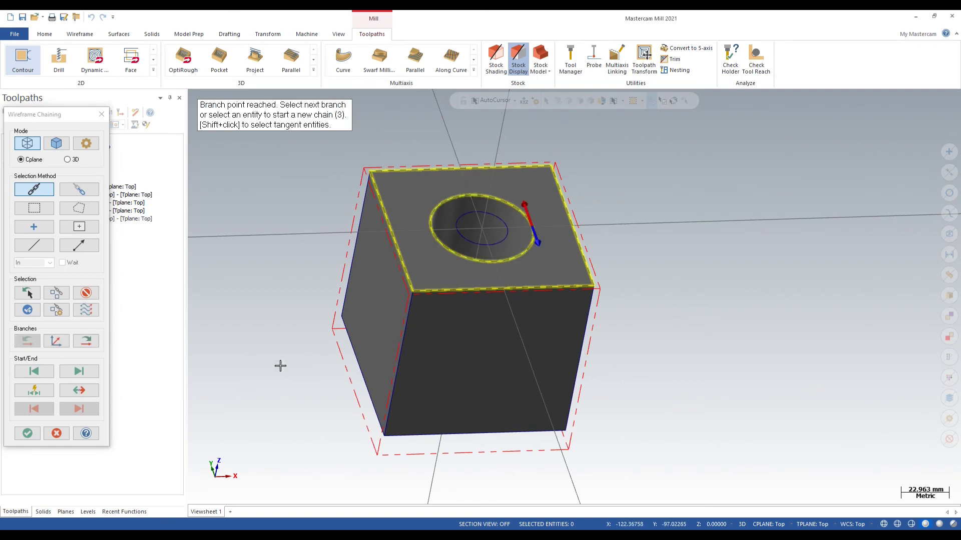
click(27, 314)
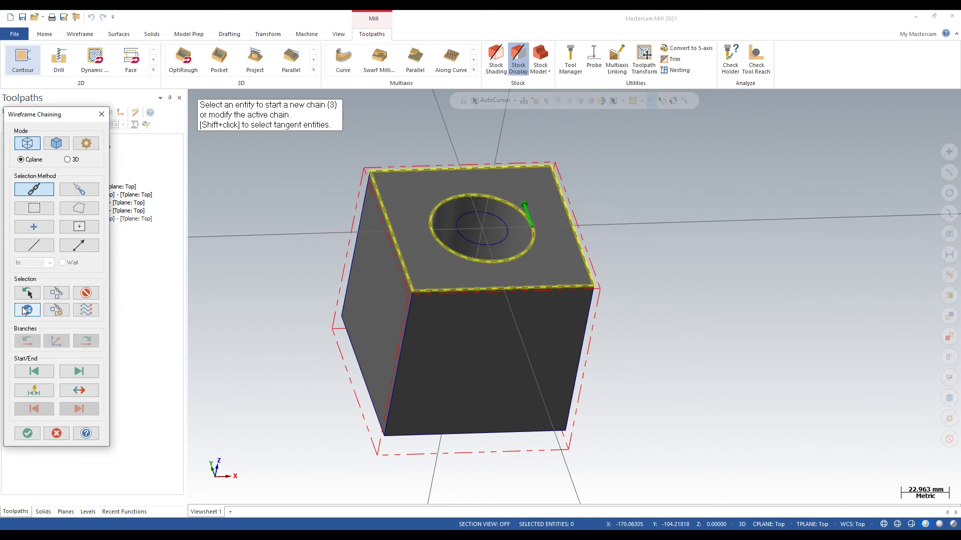
click(27, 433)
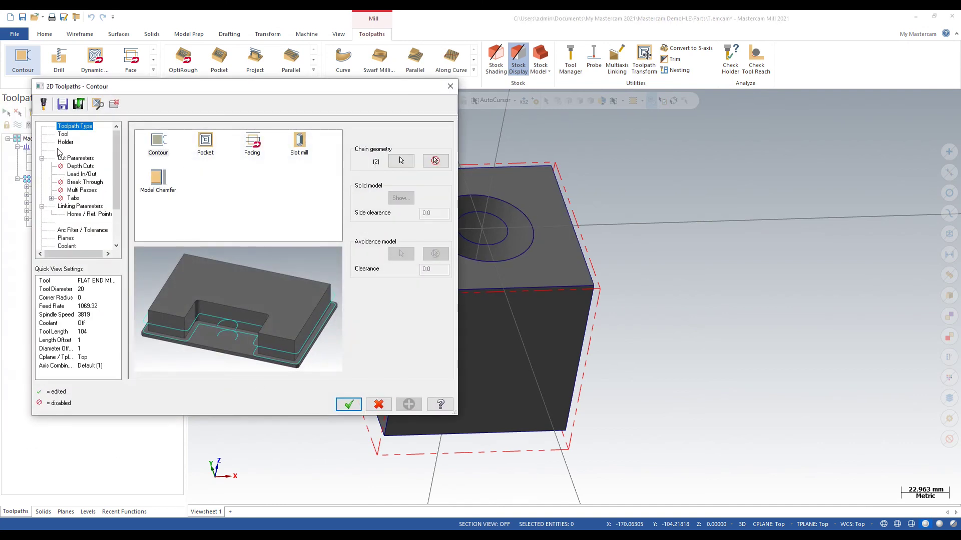
Create a chamfer mill with a 25 mm outer diameter and 45° chamfer angle for the contour operation.
click(63, 135)
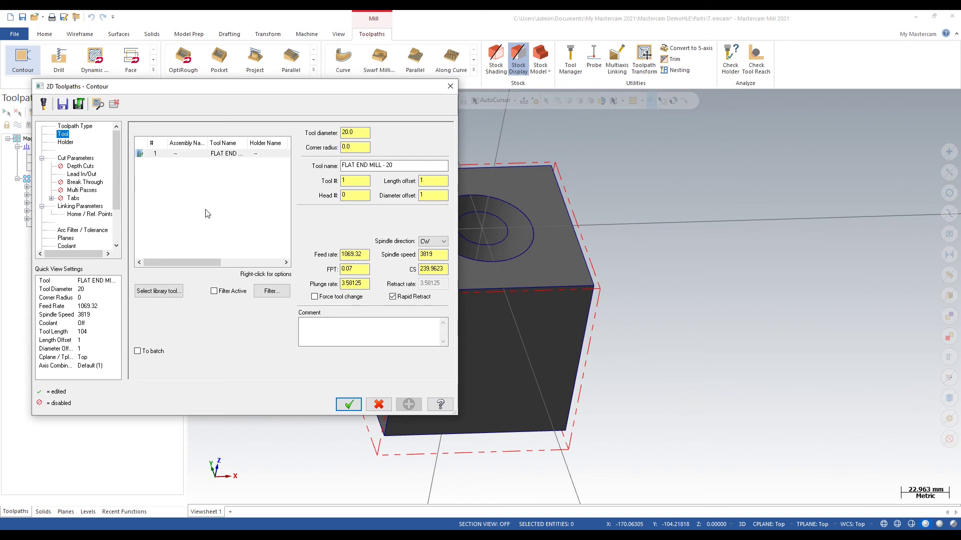
right_click(178, 197)
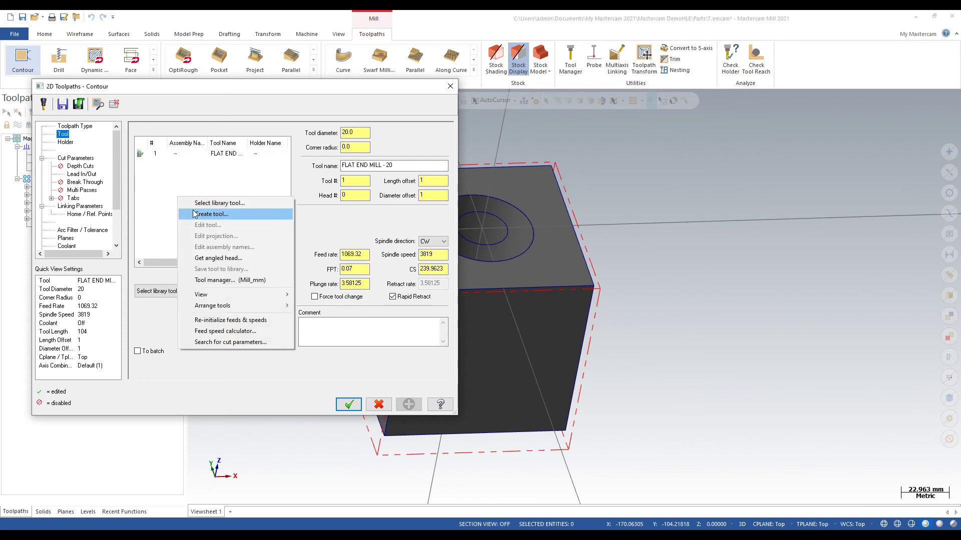
click(195, 214)
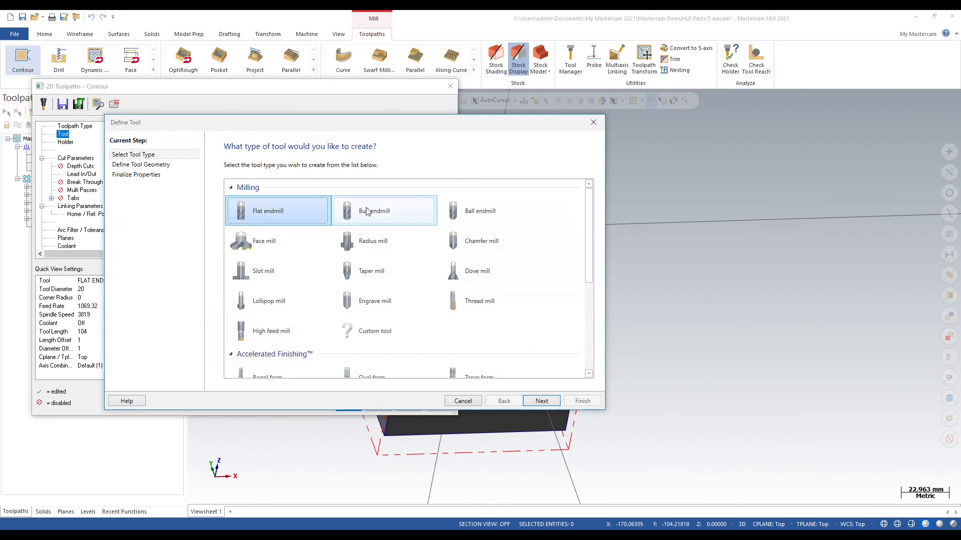
click(481, 245)
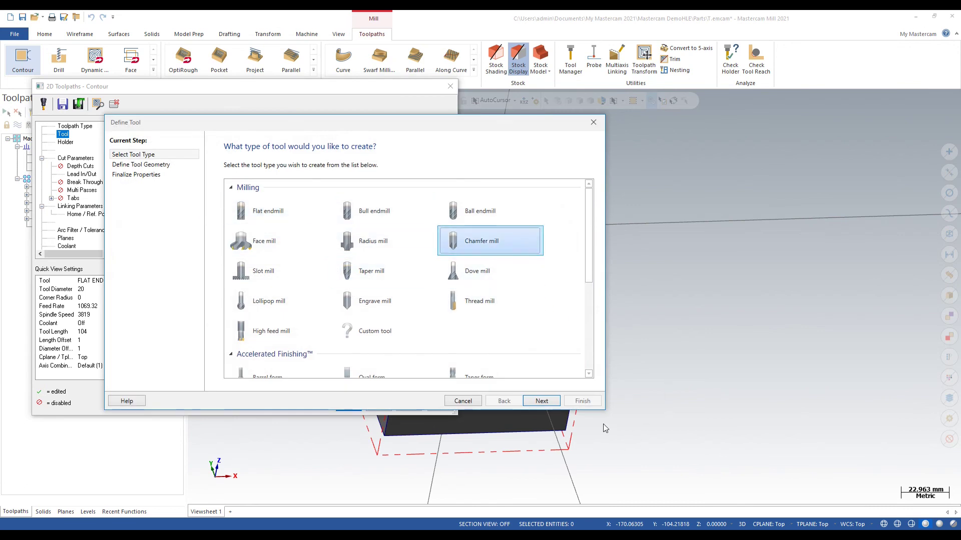
click(542, 401)
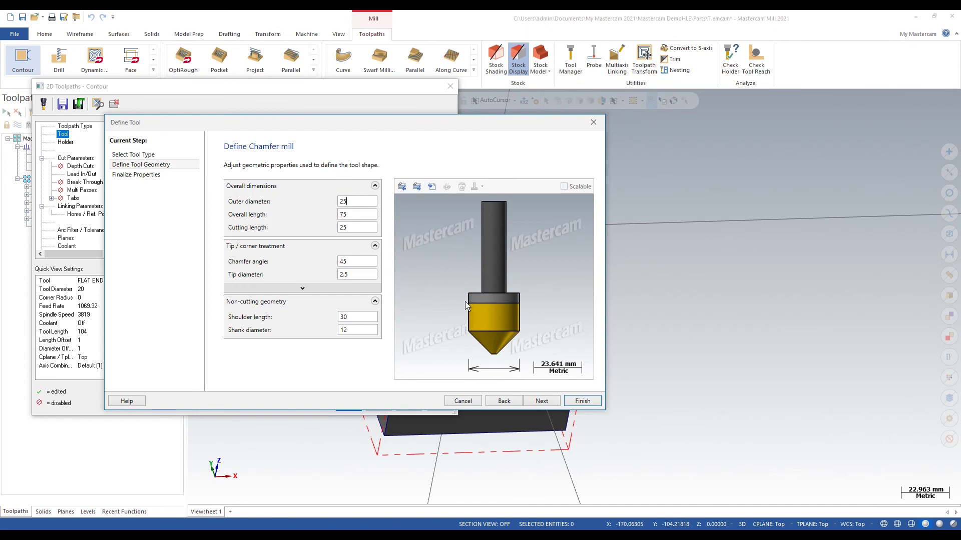
click(362, 329)
click(358, 202)
click(354, 273)
click(550, 403)
click(580, 402)
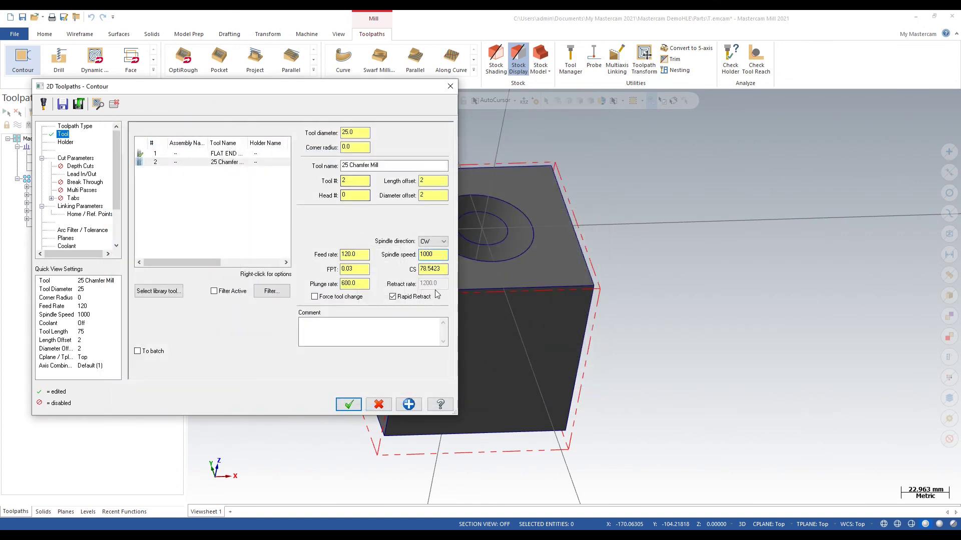
Set the chamfer mill's cutting speed (CS) to 240 and its feed per tooth (FPT) to 0.07.
click(182, 160)
click(181, 157)
click(185, 161)
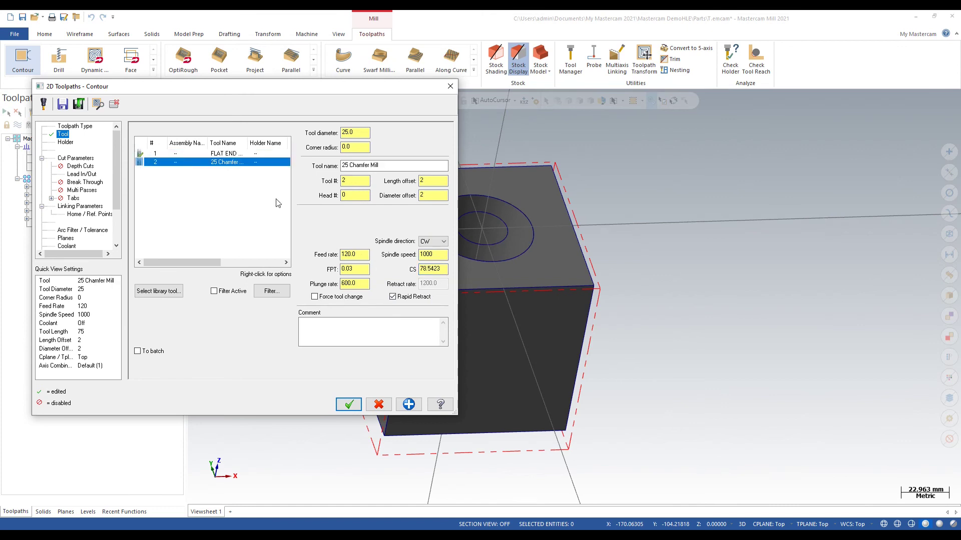
double_click(433, 268)
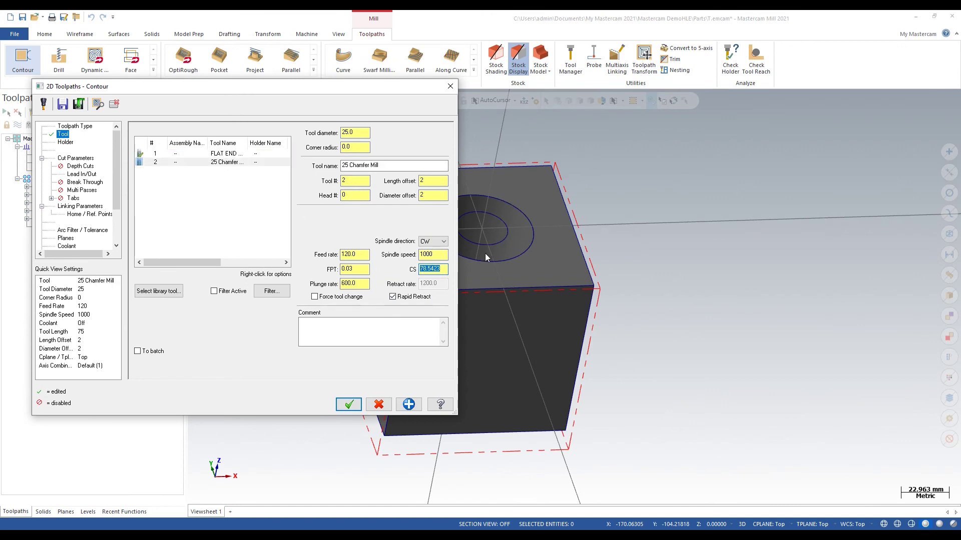
text(240)
key(Return)
click(441, 269)
double_click(350, 268)
text(0)
Check the chamfer mill's tool number, length offset and diameter offset, comparing its entry with the flat endmill in the tool list.
click(430, 181)
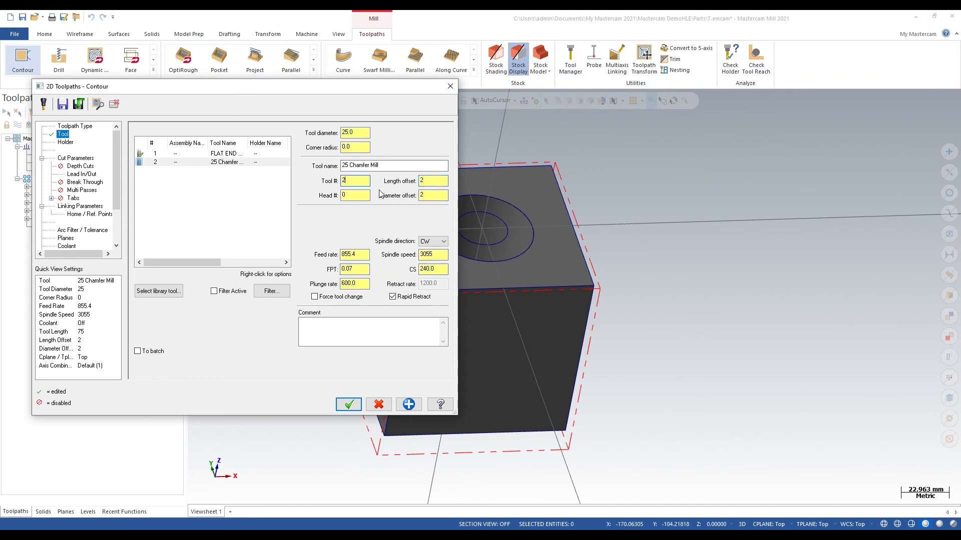
click(434, 181)
click(433, 195)
click(351, 181)
click(433, 181)
click(432, 194)
click(352, 181)
click(424, 182)
click(225, 153)
click(228, 162)
click(235, 154)
click(238, 162)
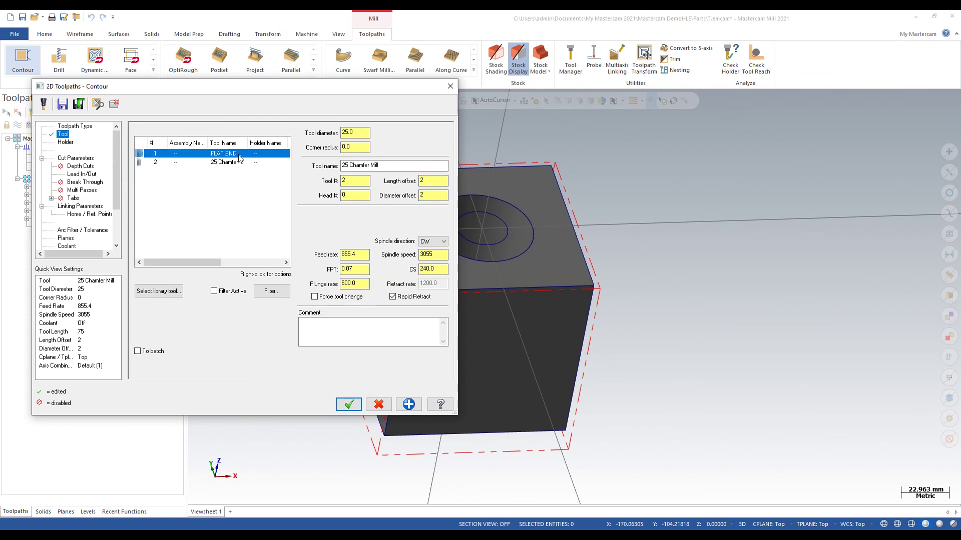
click(425, 194)
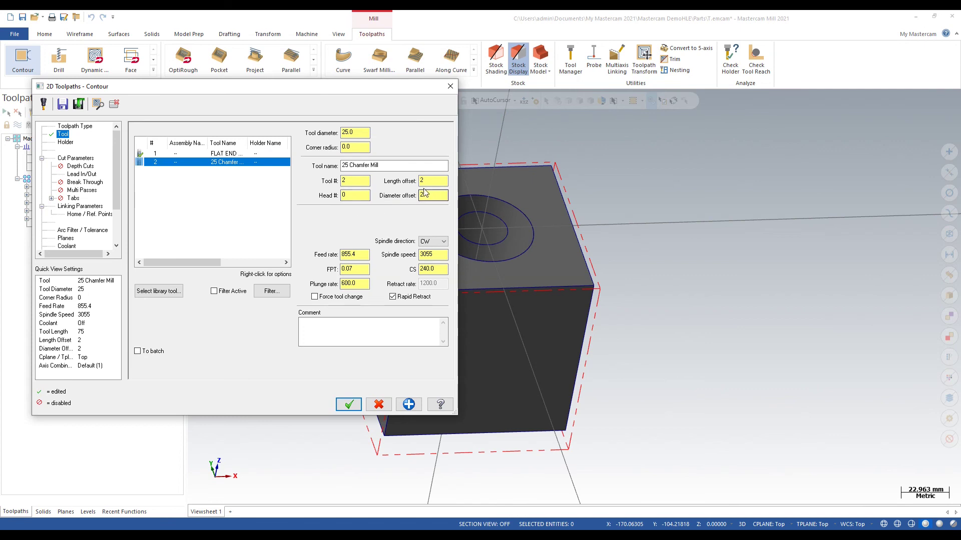
click(358, 181)
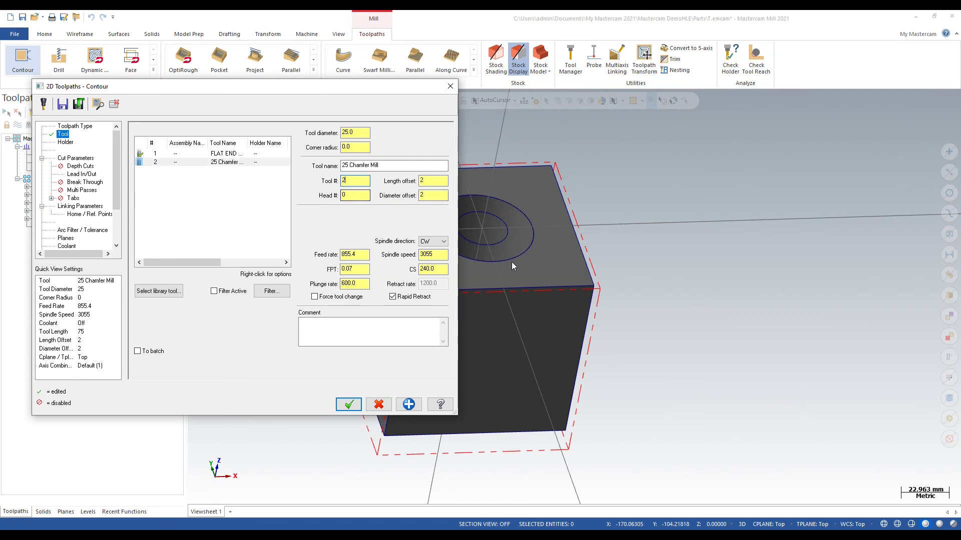
click(432, 183)
Set the contour type to 2D chamfer in the cut parameters.
click(76, 159)
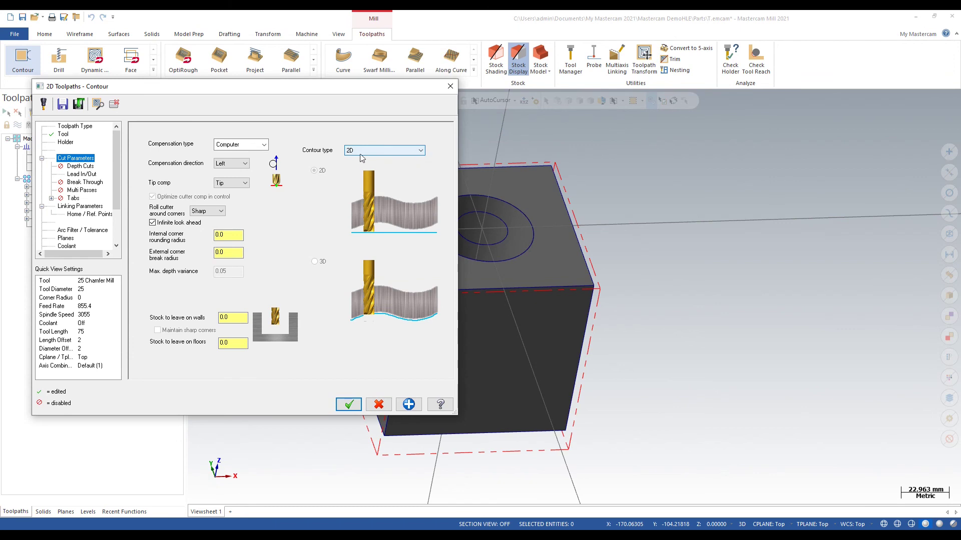
click(360, 153)
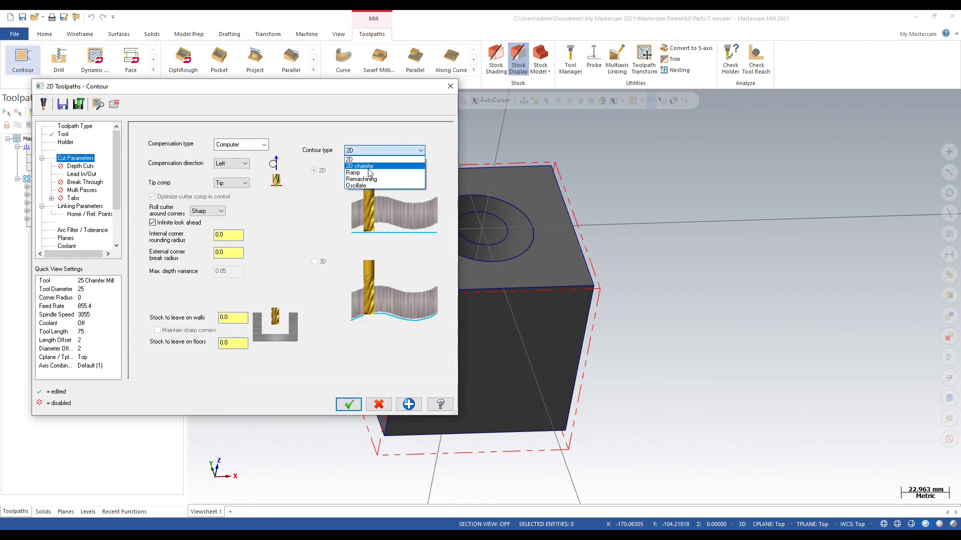
click(371, 167)
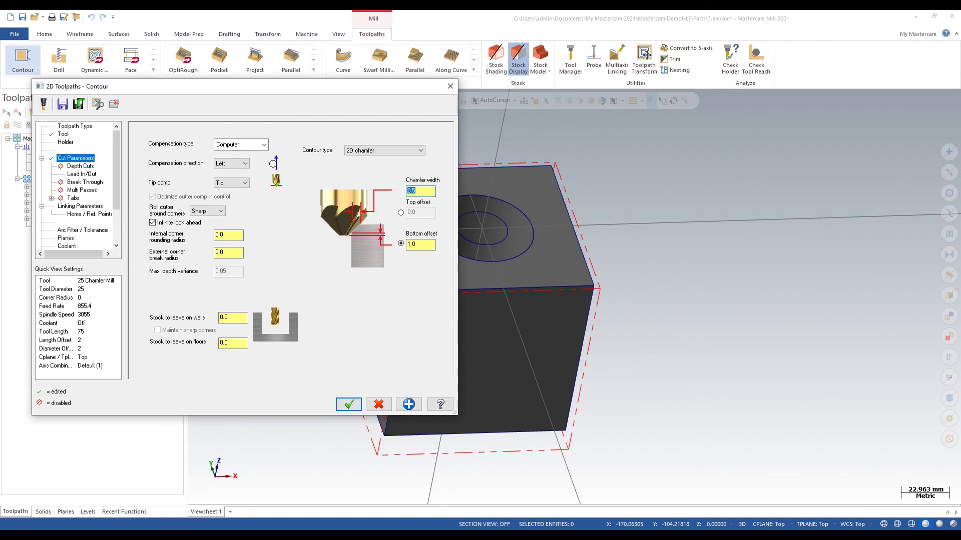
Review the entry and exit line lengths and arc radii of the Lead In/Out, and open the Multi Passes settings.
click(81, 173)
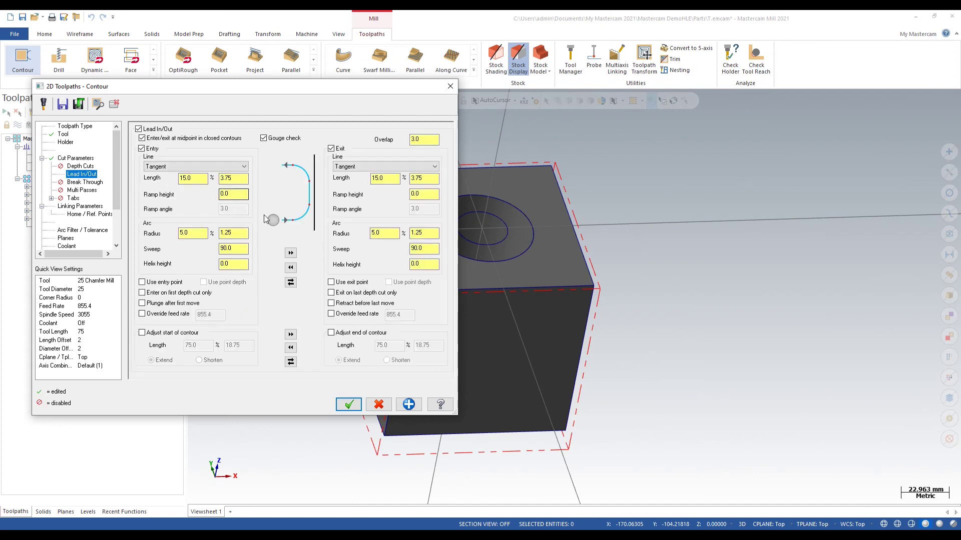
click(234, 236)
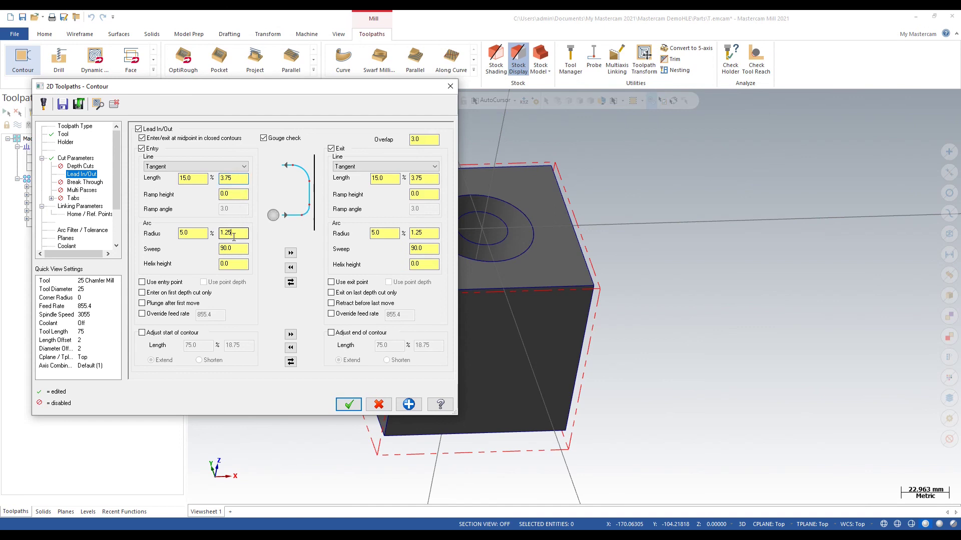
click(237, 178)
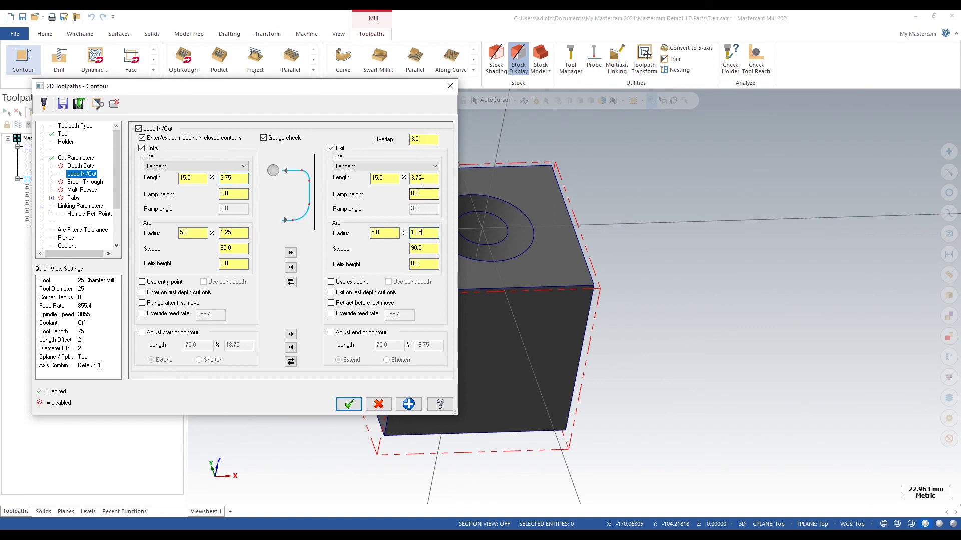
click(423, 178)
click(83, 191)
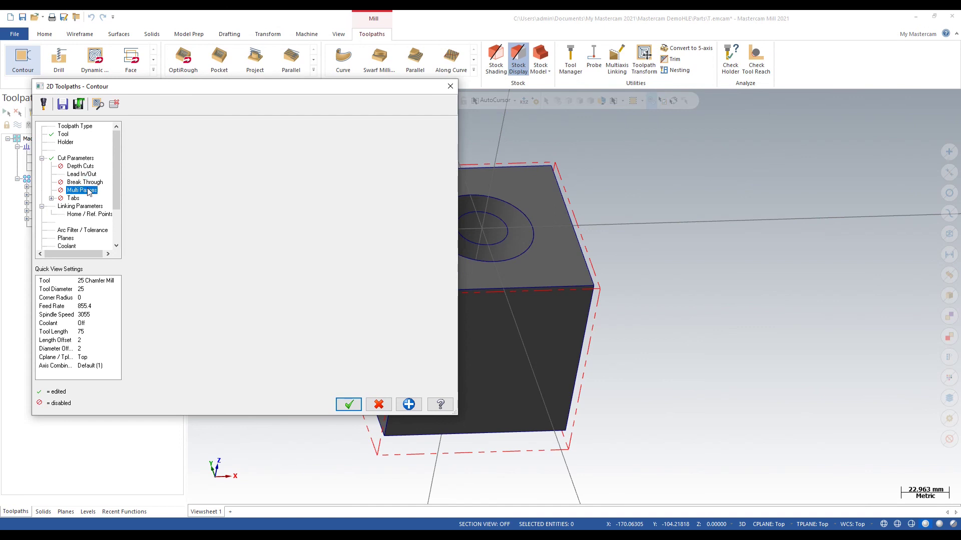
Check the lead in/out, linking and cut parameters of the chamfer contour, and generate the 2D chamfer toolpath.
click(82, 174)
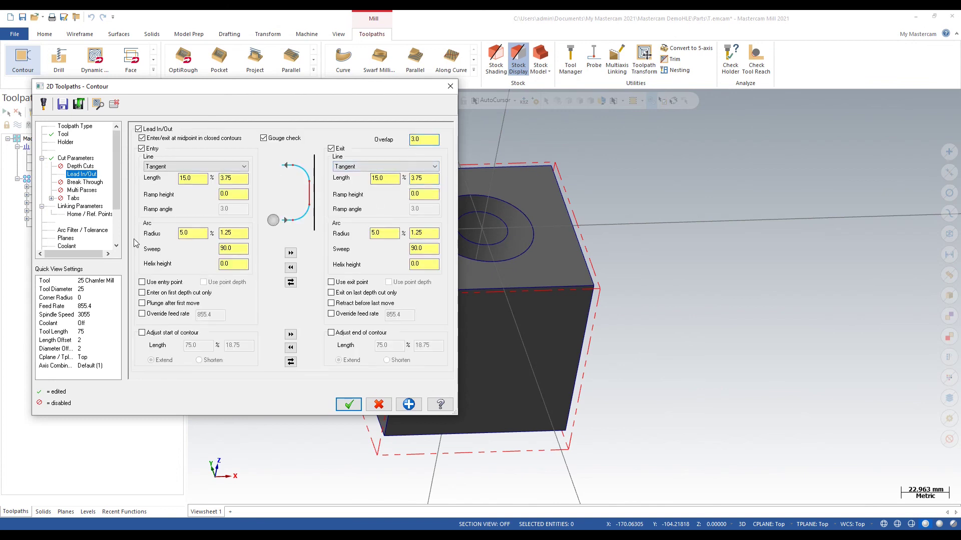
click(80, 207)
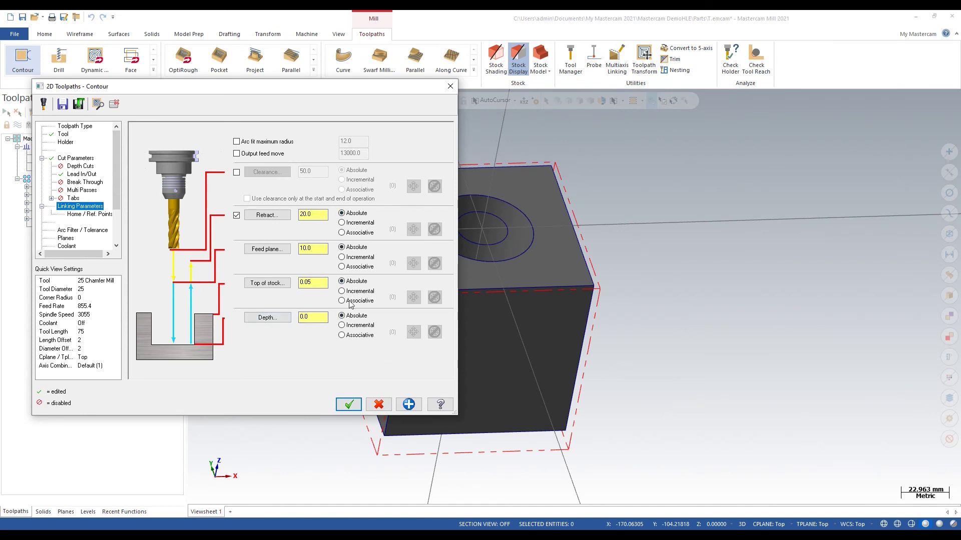
click(74, 159)
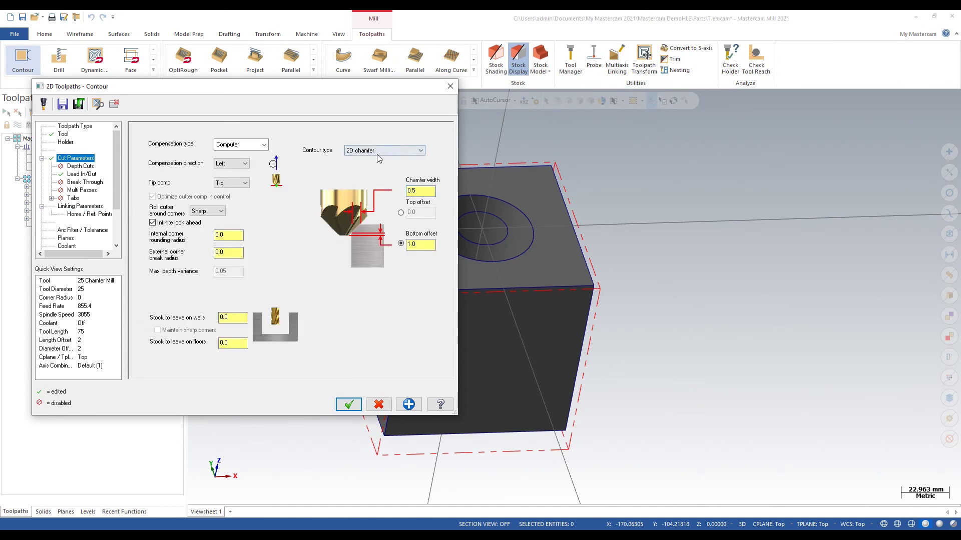
click(349, 404)
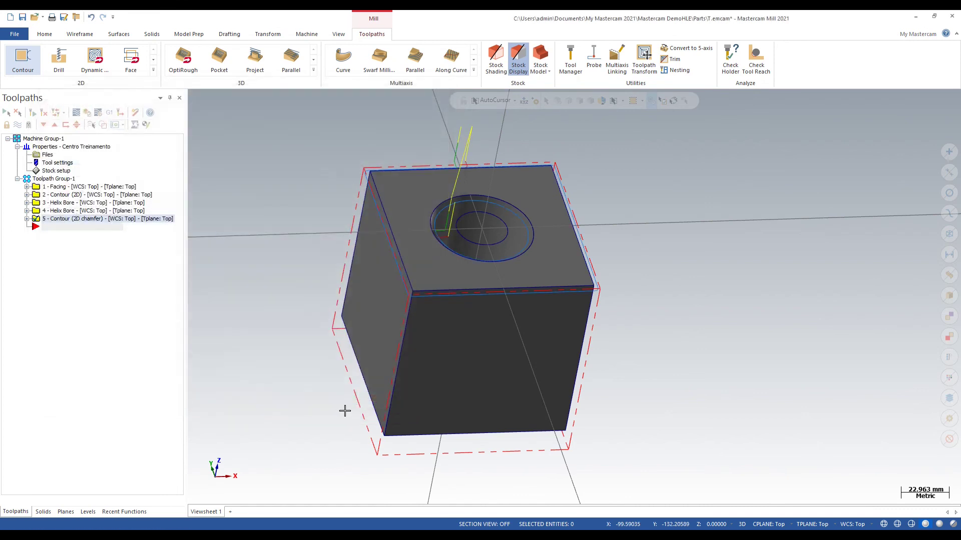
scroll(489, 290, up, 5)
scroll(490, 284, down, 5)
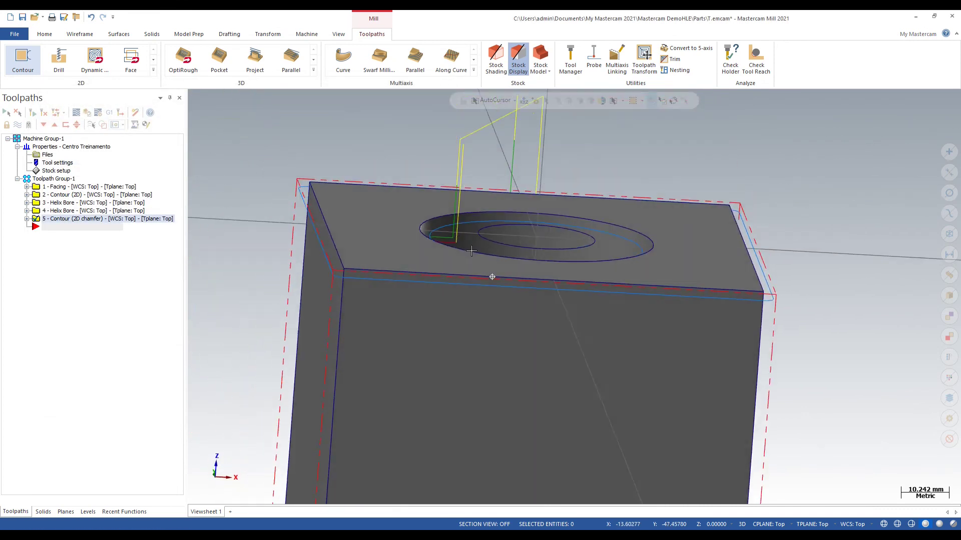
Backplot only the 2D chamfer operation, examine the chamfer mill's path along the block's top edges, and close the backplot.
click(50, 178)
click(63, 219)
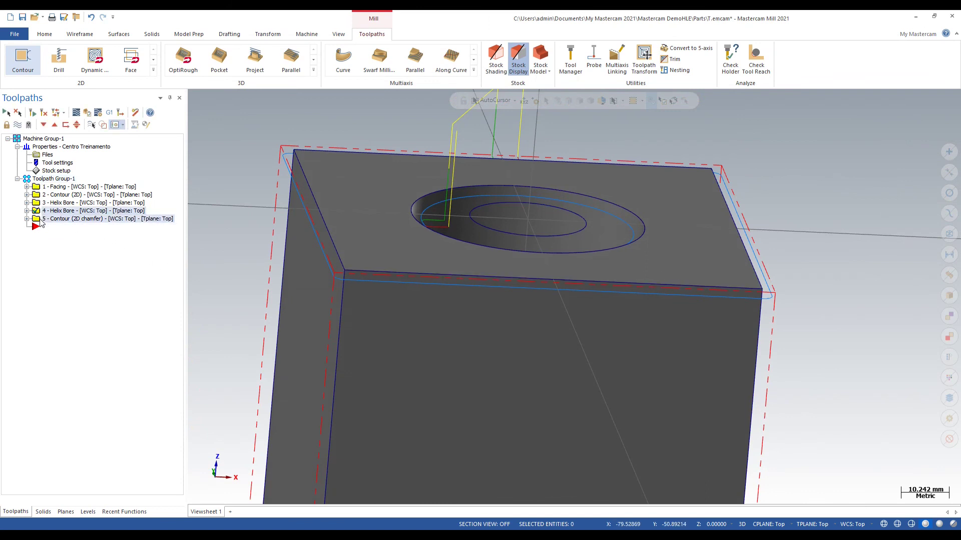
click(76, 113)
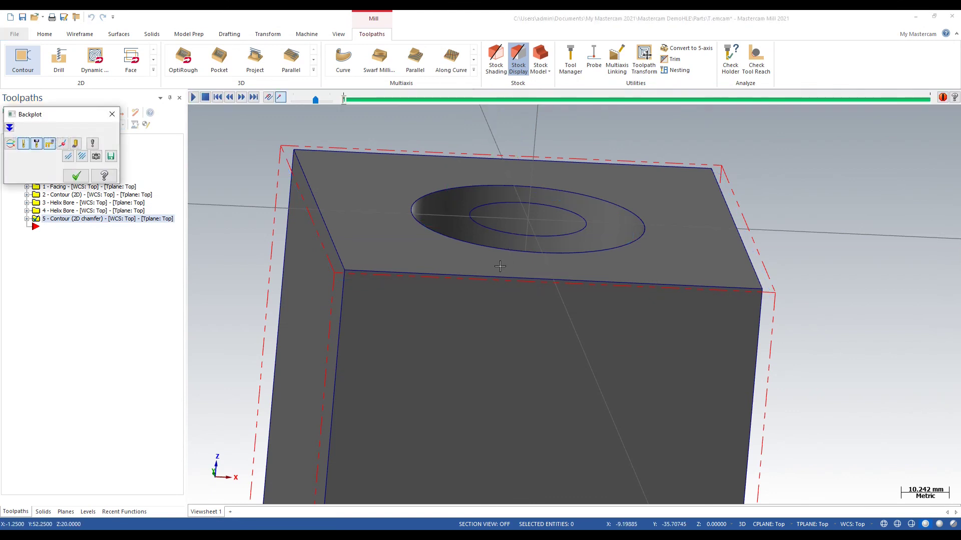
scroll(504, 272, down, 5)
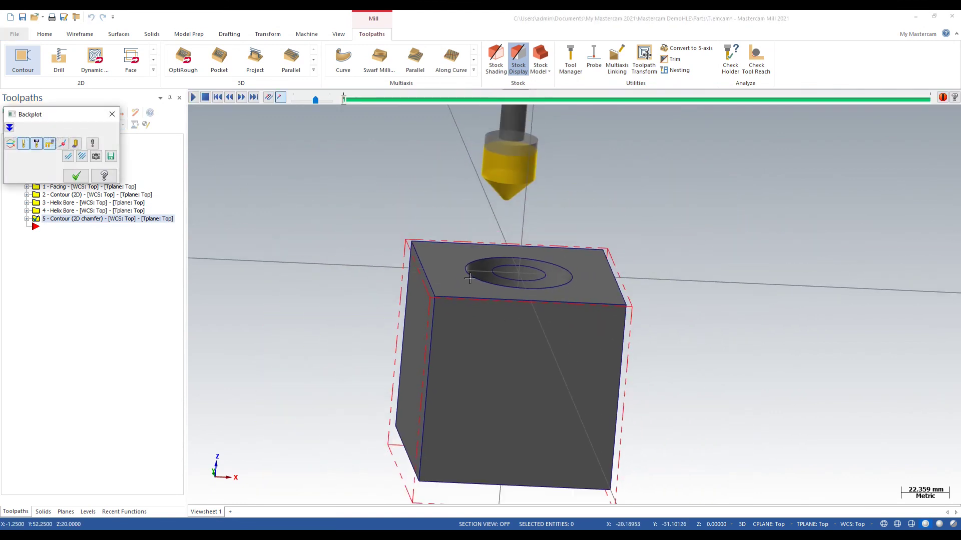
click(194, 97)
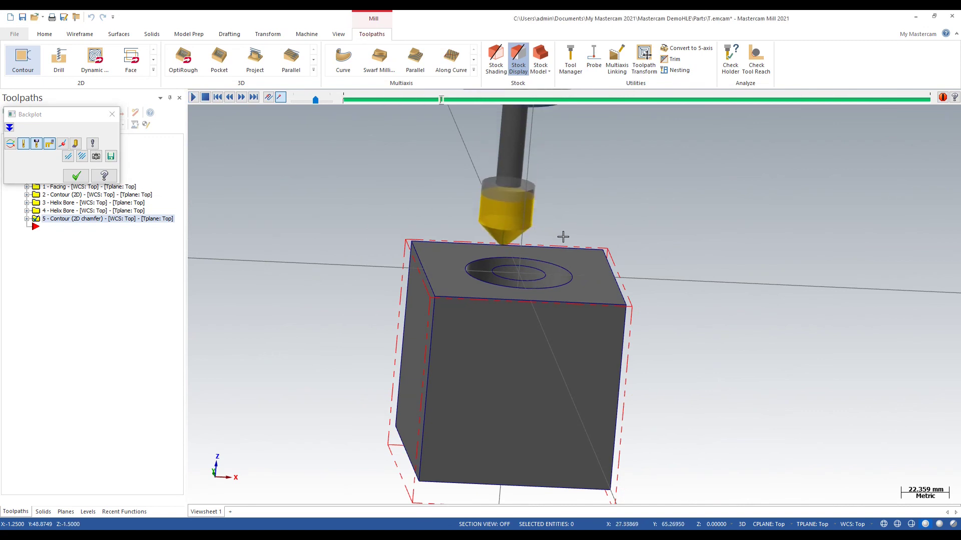
scroll(580, 253, up, 3)
scroll(651, 275, up, 4)
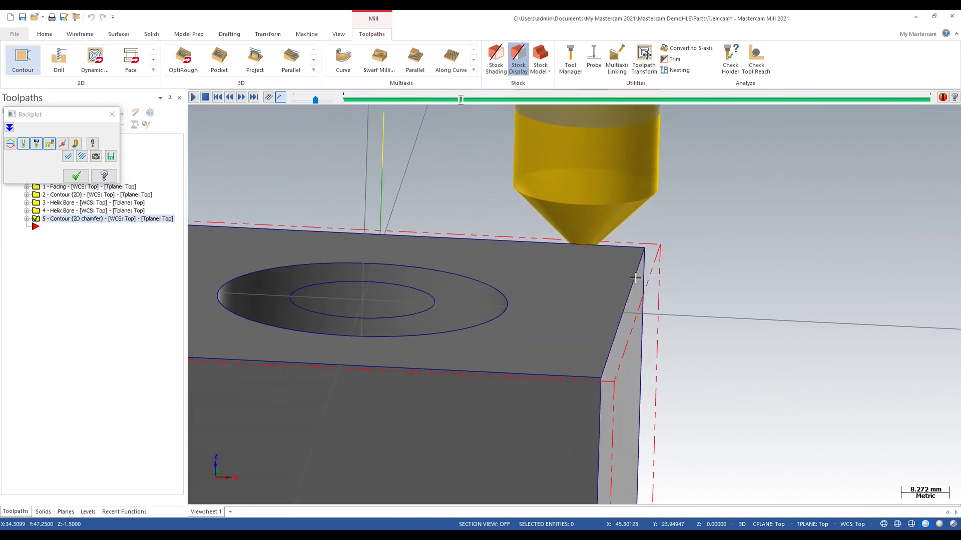
scroll(629, 279, down, 1)
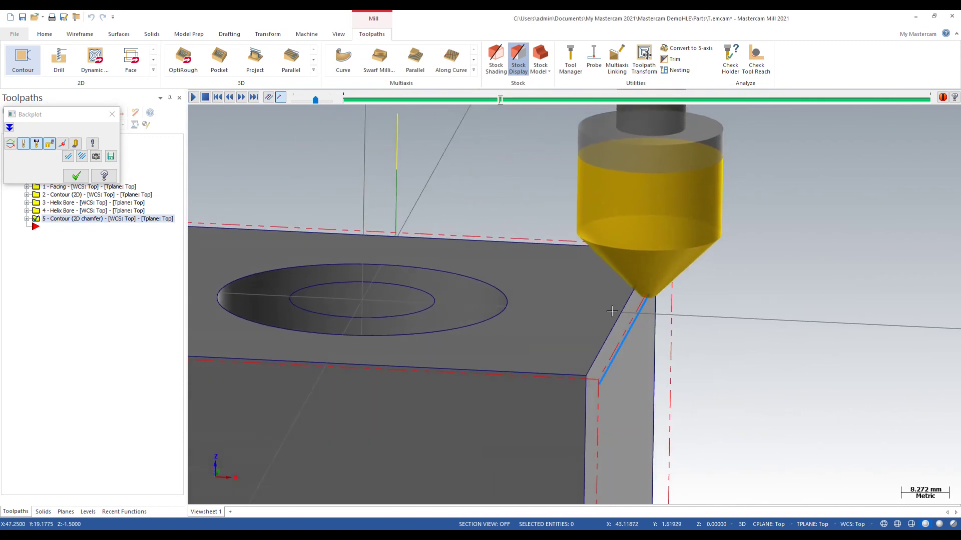
middle_drag(605, 332, 633, 319)
scroll(747, 330, down, 3)
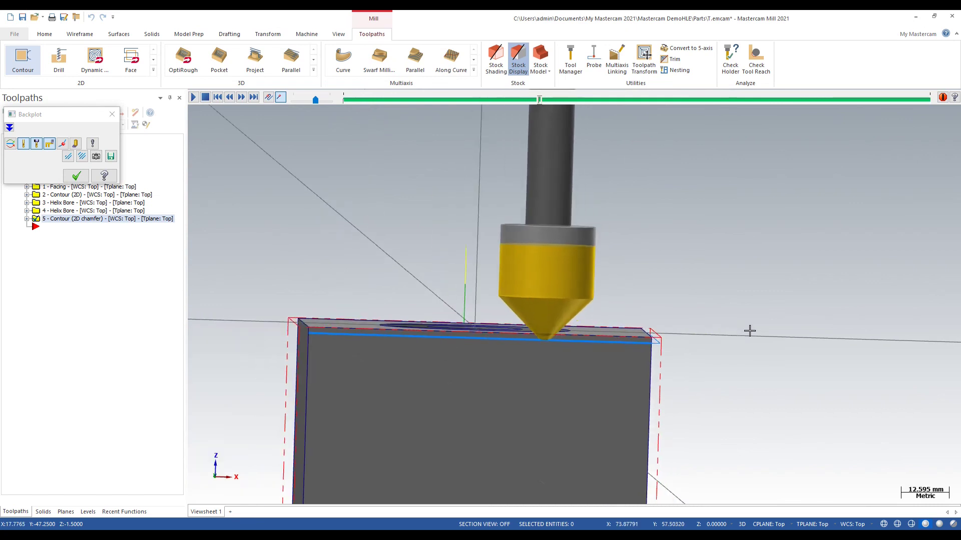
middle_drag(765, 332, 347, 250)
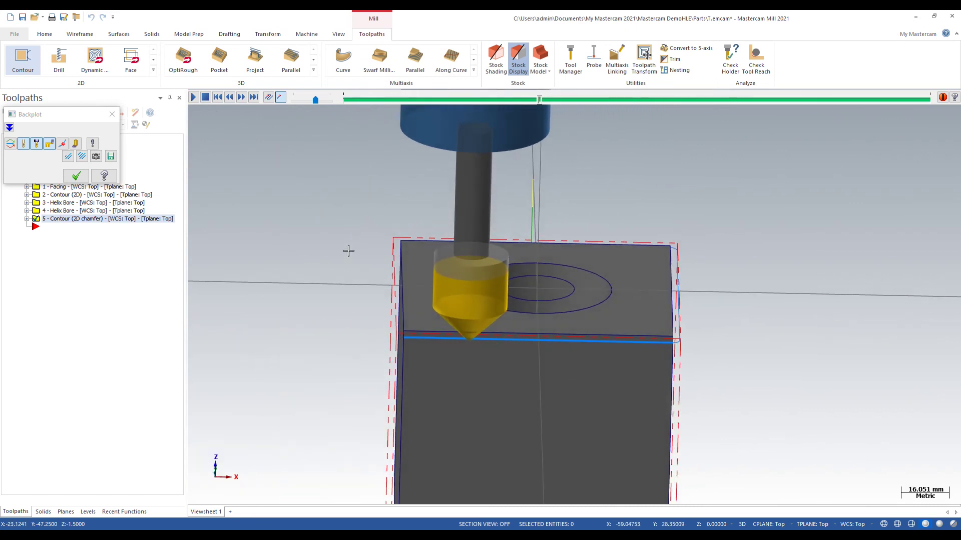
click(112, 114)
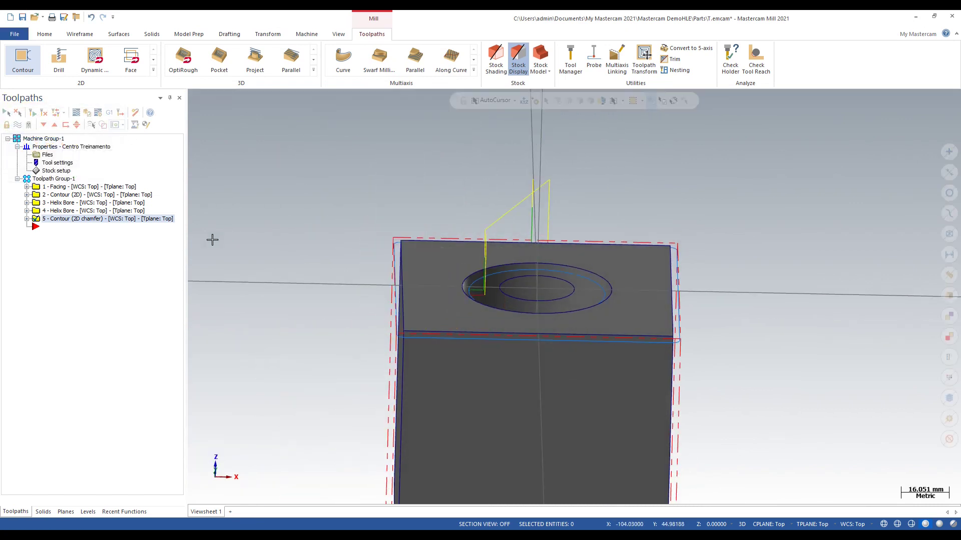
Select all operations in Toolpath Group-1 and run the full machining sequence in Verify, watching the hole being bored.
click(59, 180)
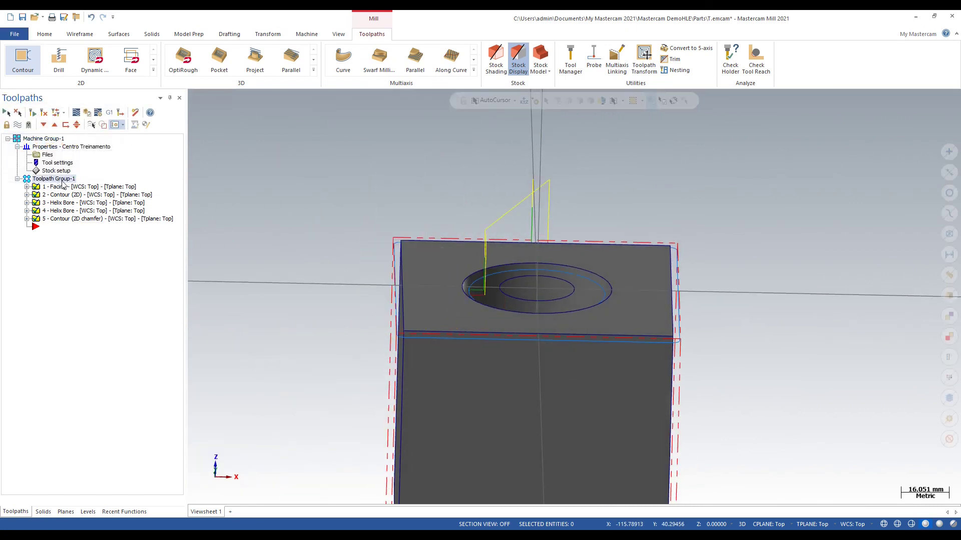
click(87, 113)
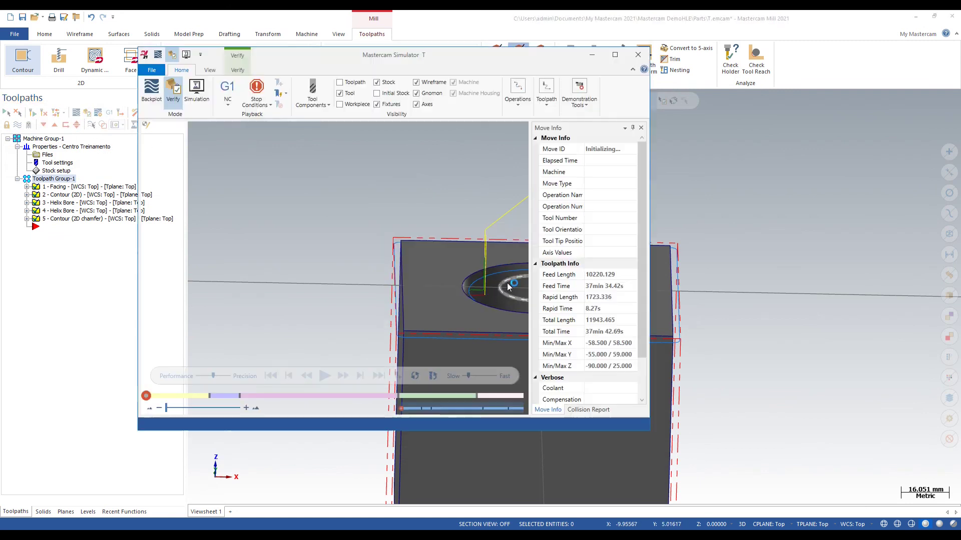
click(325, 377)
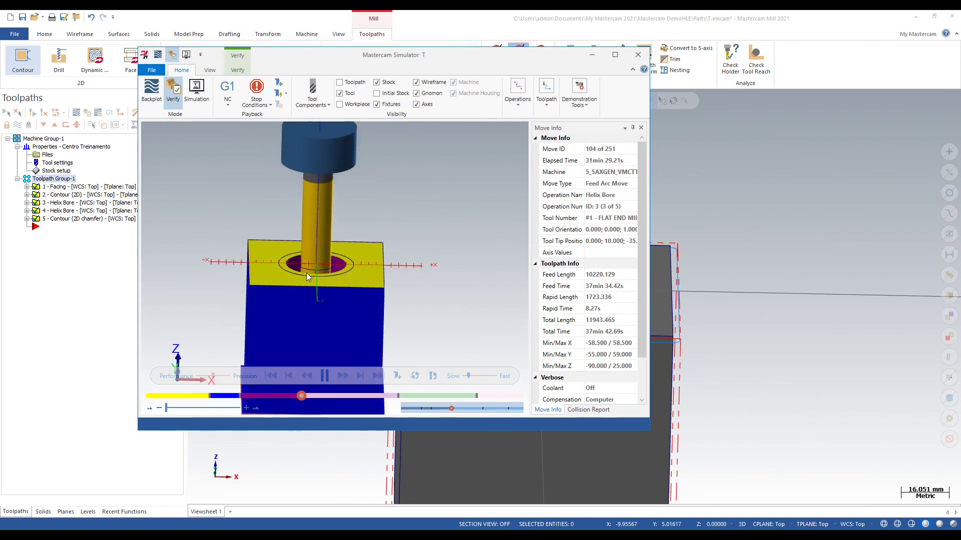
scroll(307, 270, up, 3)
middle_drag(308, 261, 331, 293)
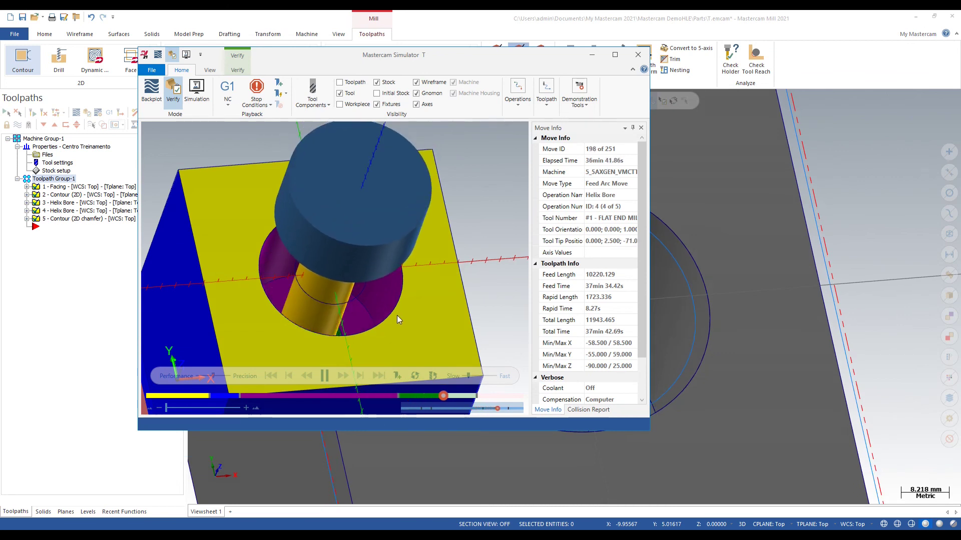
middle_drag(416, 322, 419, 261)
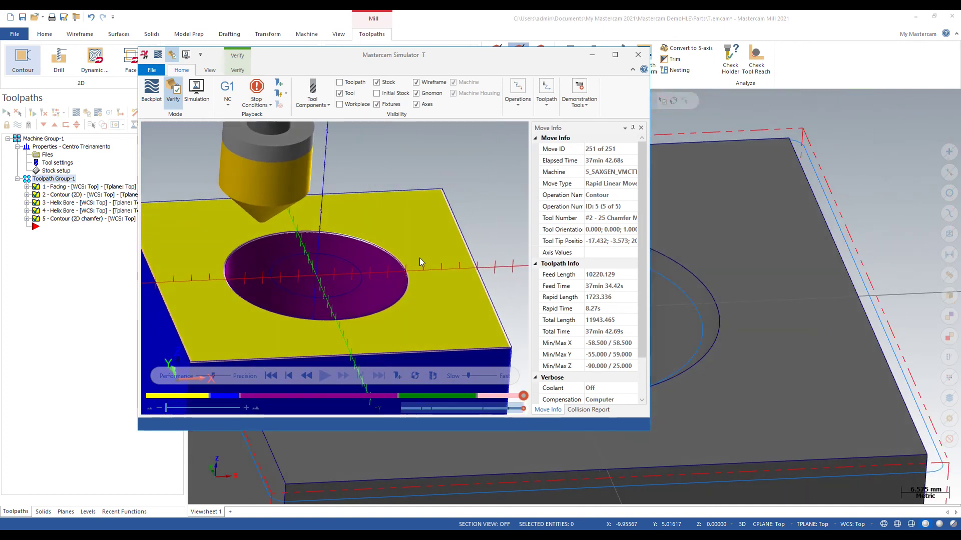
Inspect the chamfered outer and hole edges on the simulated part, and close the simulator.
scroll(439, 263, down, 3)
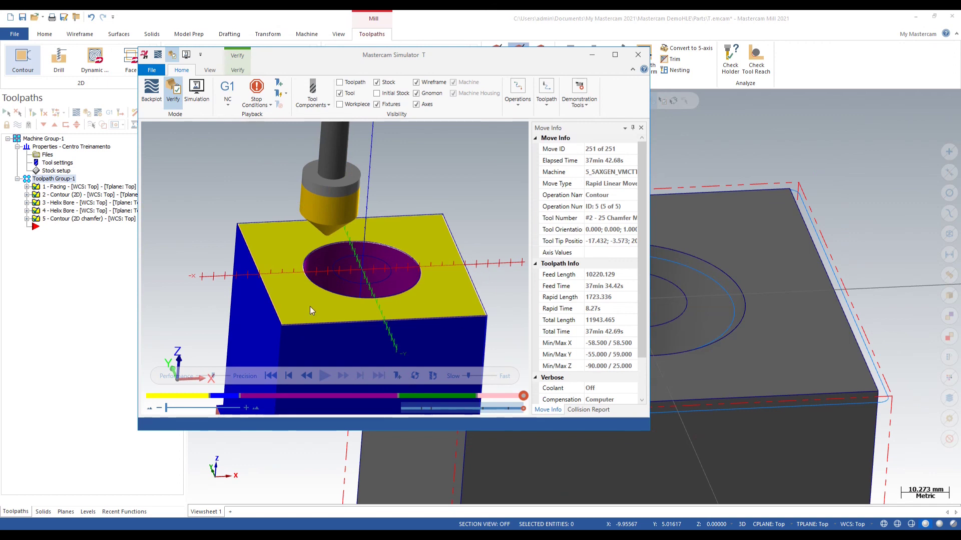
scroll(279, 278, up, 9)
scroll(232, 267, down, 13)
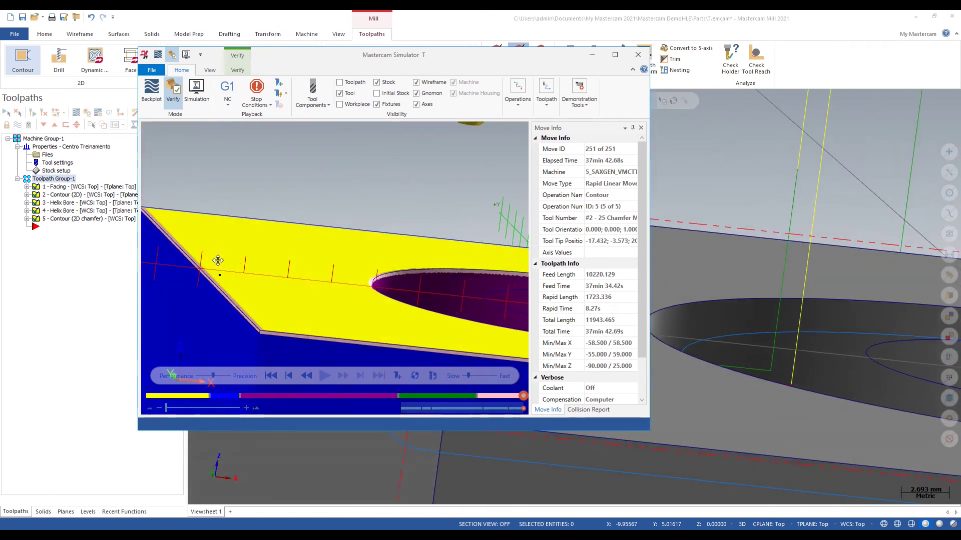
middle_drag(220, 234, 254, 309)
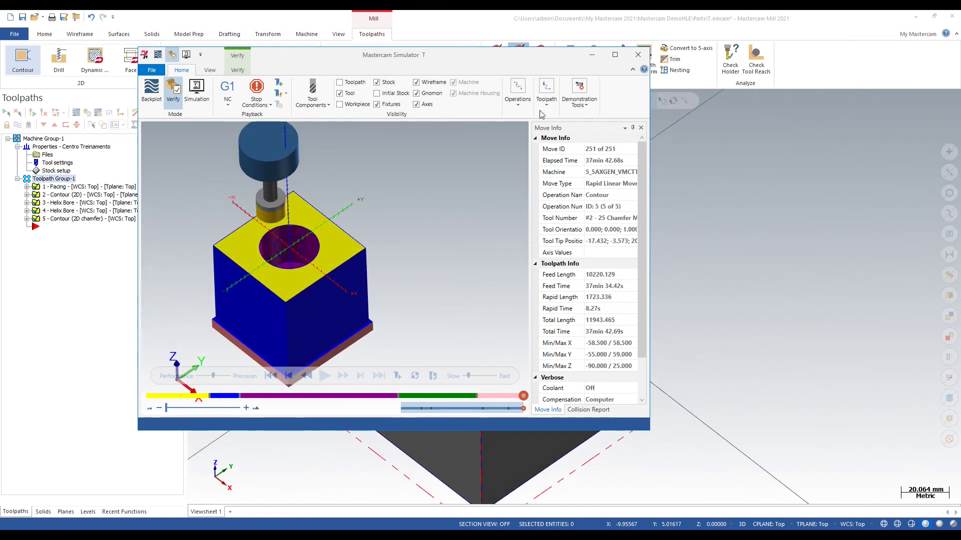
click(637, 55)
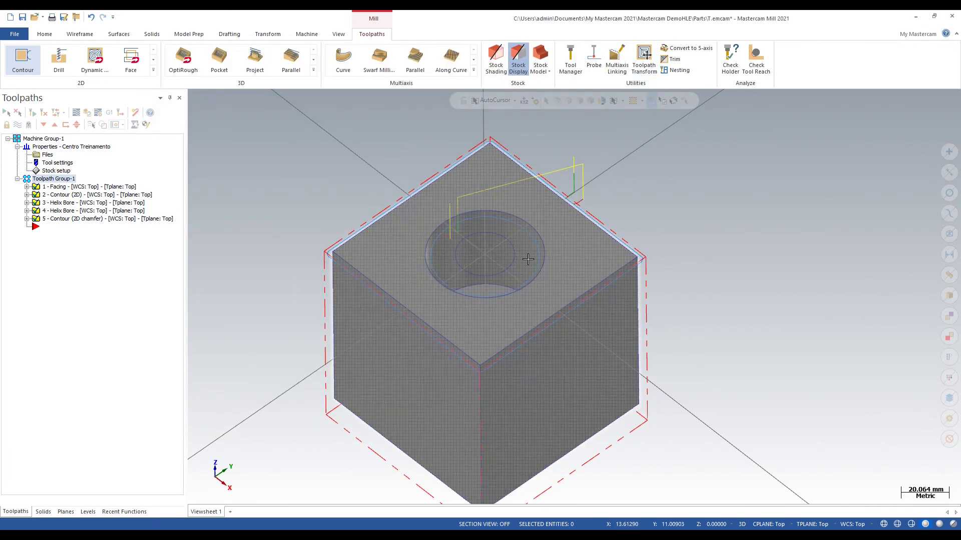
key(alt+1)
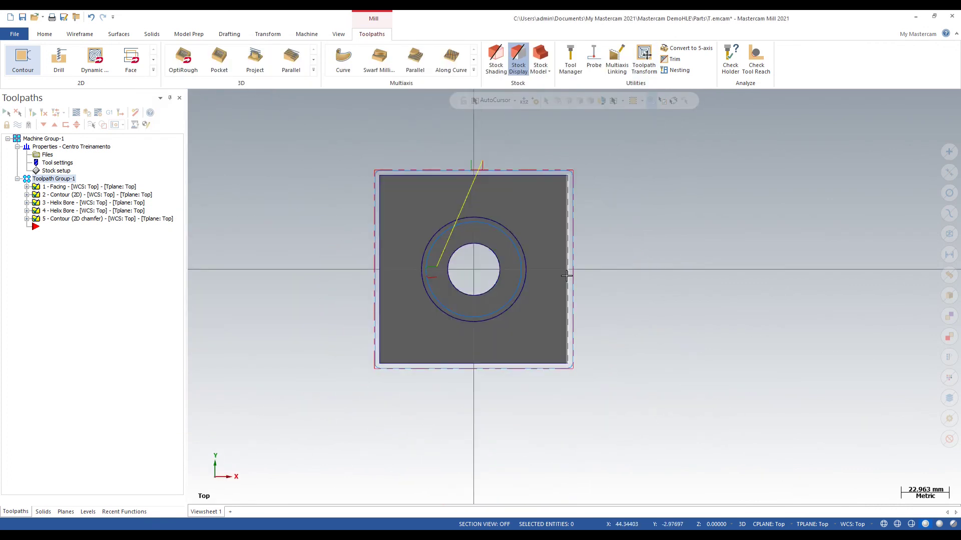
key(alt+2)
mouse_move(677, 335)
middle_down()
mouse_move(679, 292)
mouse_move(650, 239)
middle_up()
mouse_move(386, 269)
middle_down()
mouse_move(622, 332)
mouse_move(643, 357)
mouse_move(612, 354)
mouse_move(579, 320)
mouse_move(548, 260)
middle_up()
key(alt+1)
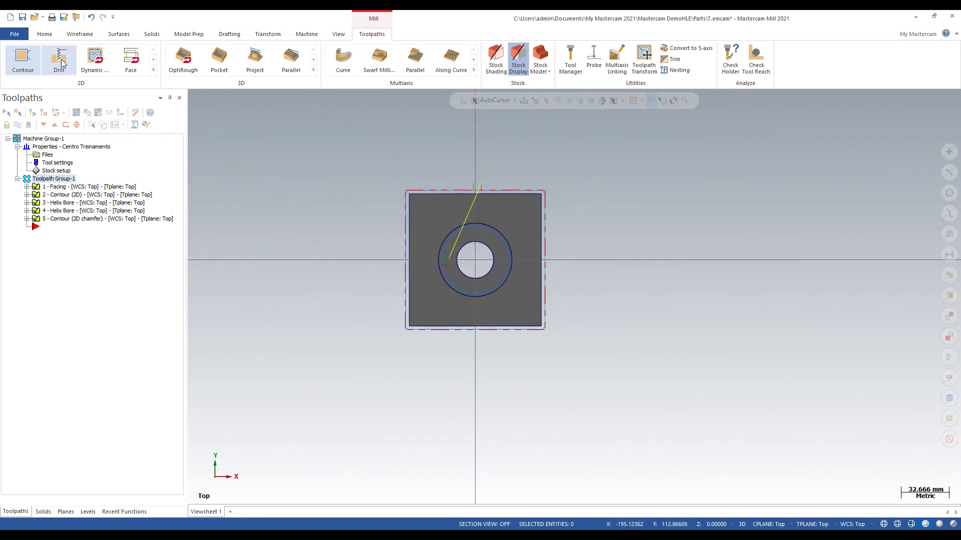
Save the part file to the desktop (Área de Trabalho) as Peça in Mastercam Educ format.
click(23, 19)
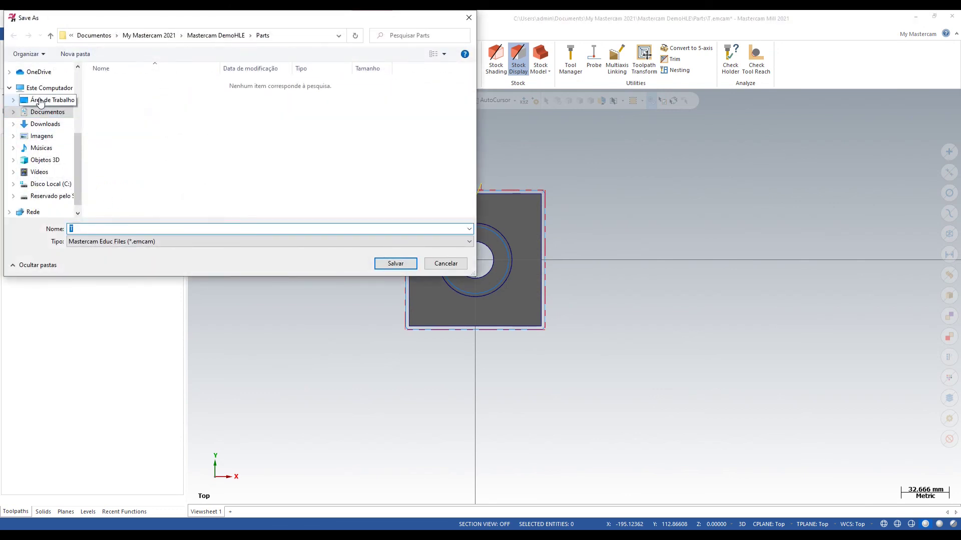
click(50, 99)
double_click(132, 230)
key(BackSpace)
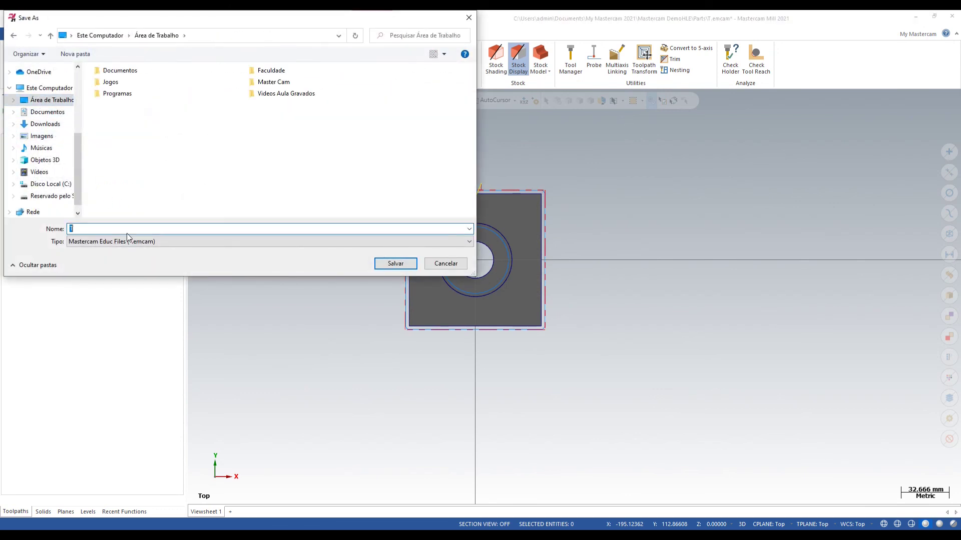
text(Peça)
key(Return)
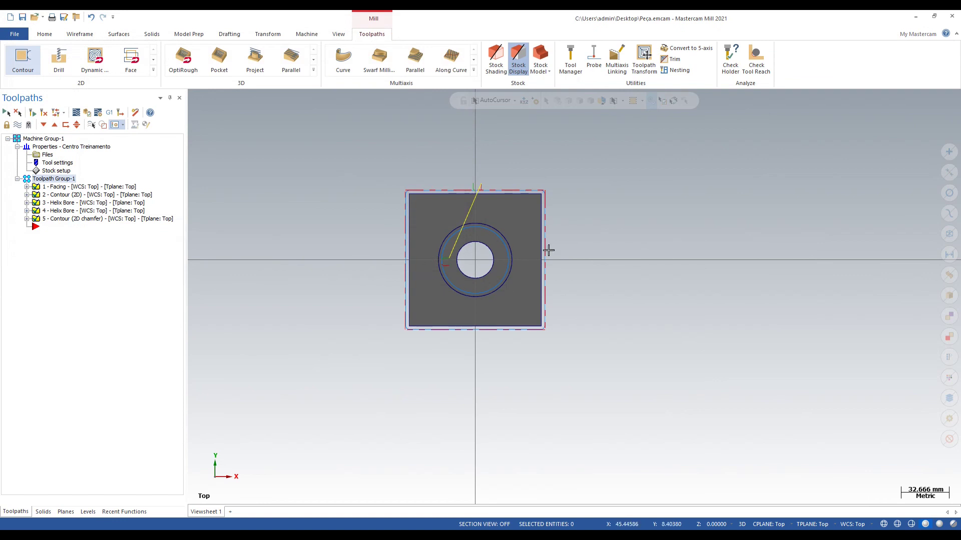
scroll(530, 280, up, 3)
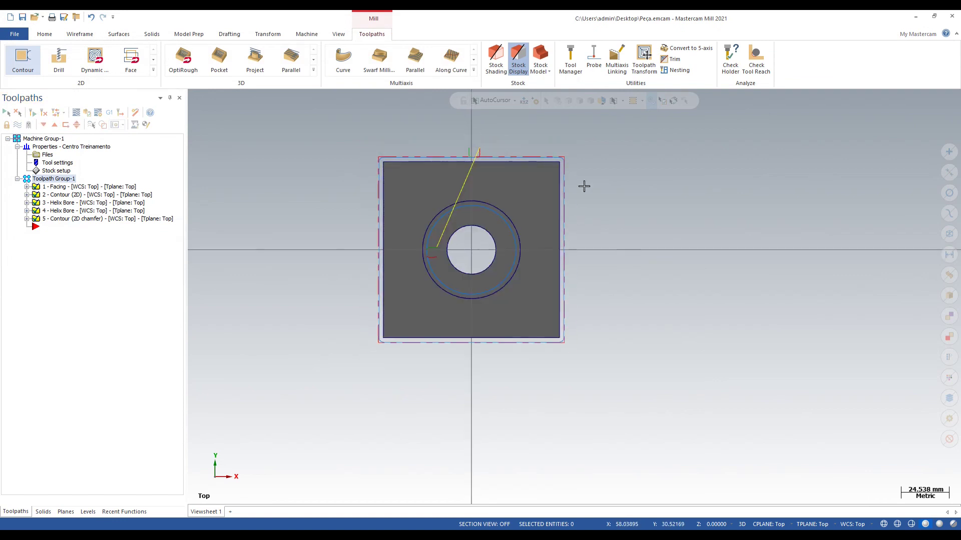
mouse_move(532, 307)
middle_down()
mouse_move(568, 255)
mouse_move(647, 277)
middle_up()
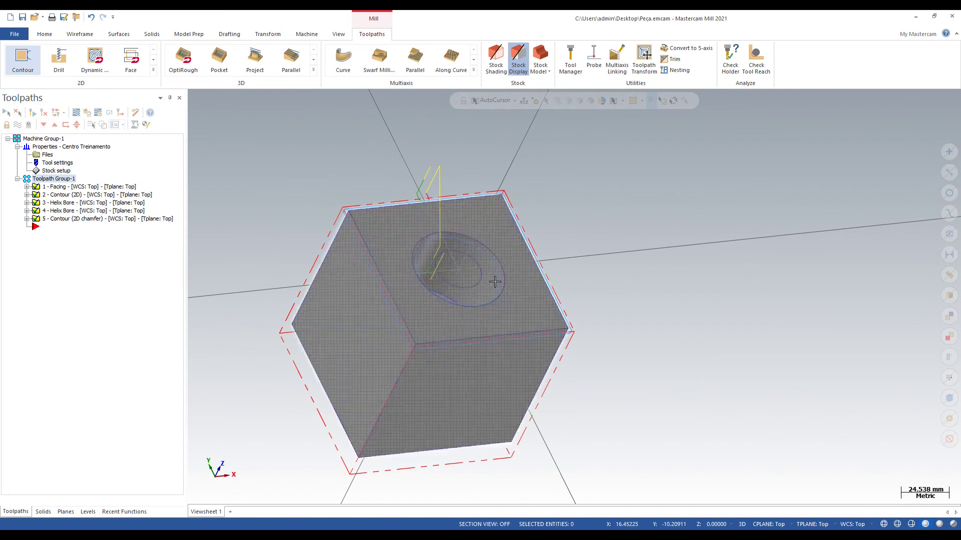
middle_drag(671, 340, 357, 328)
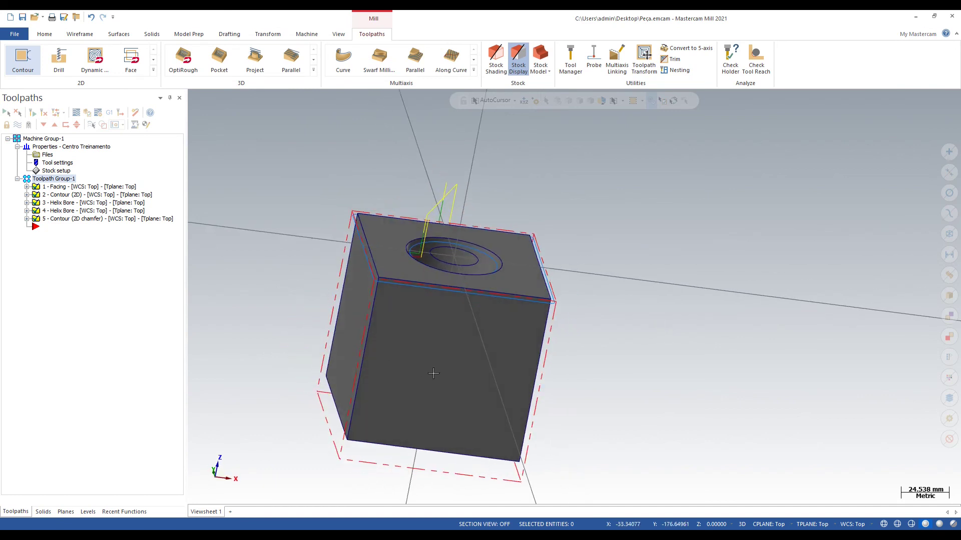
scroll(665, 339, down, 2)
key(alt+1)
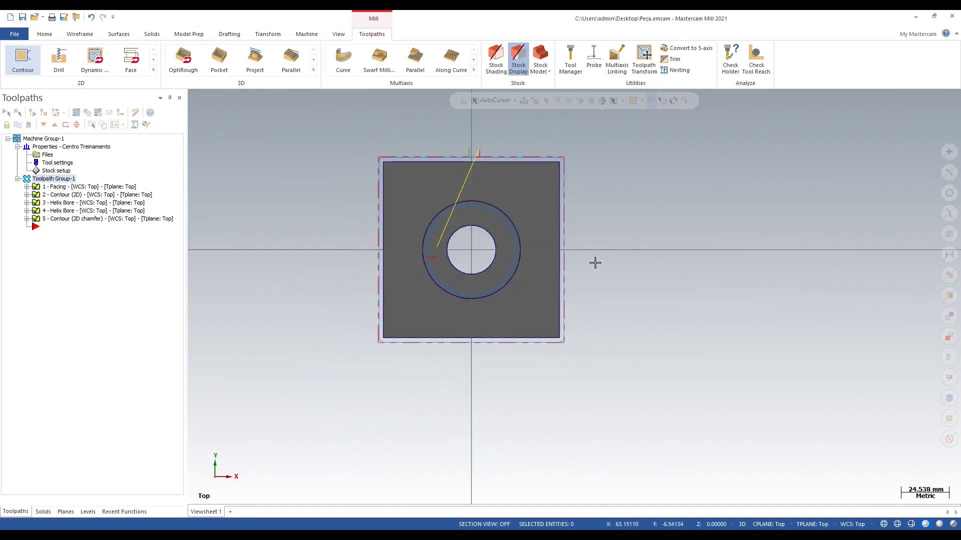
mouse_move(599, 389)
middle_down()
mouse_move(624, 330)
mouse_move(712, 322)
mouse_move(718, 350)
mouse_move(680, 358)
mouse_move(511, 273)
middle_up()
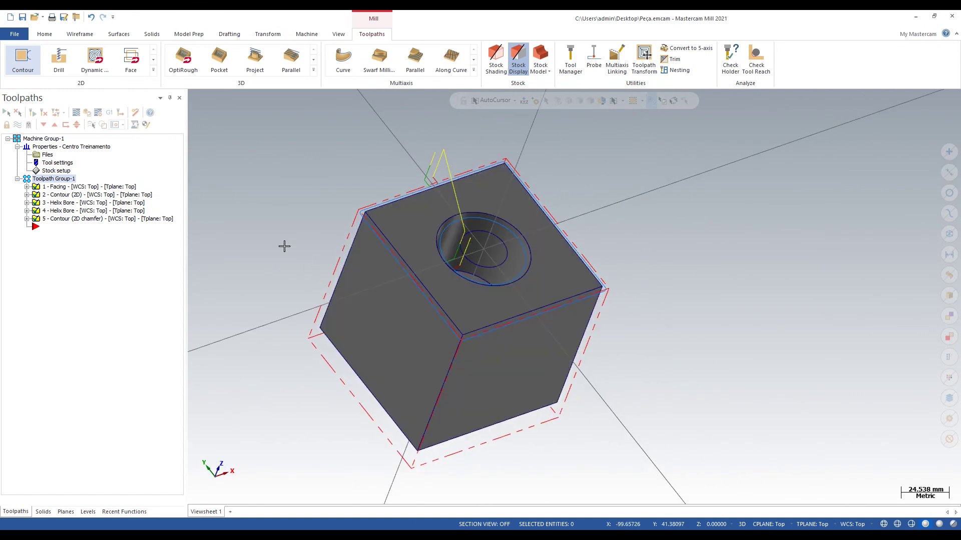
middle_drag(550, 292, 521, 313)
key(alt+1)
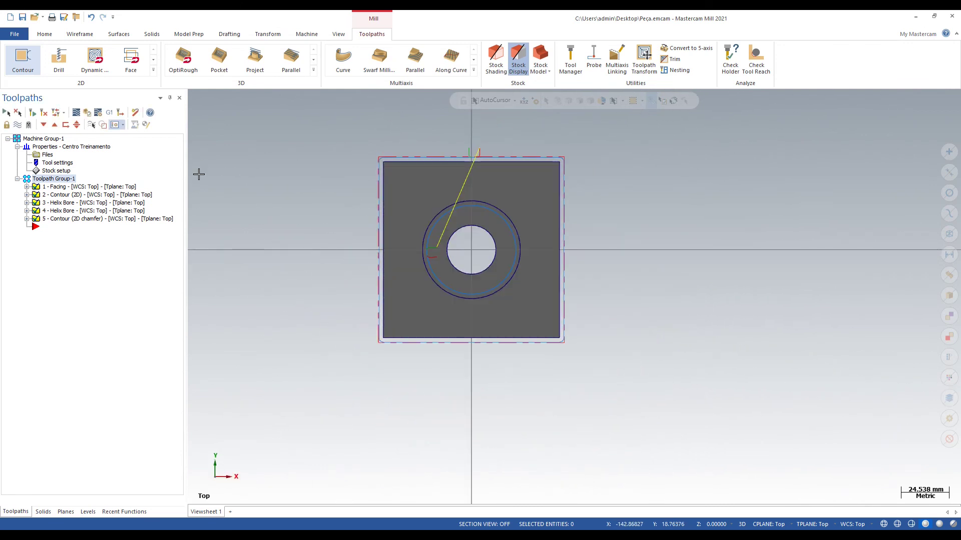
scroll(571, 410, down, 2)
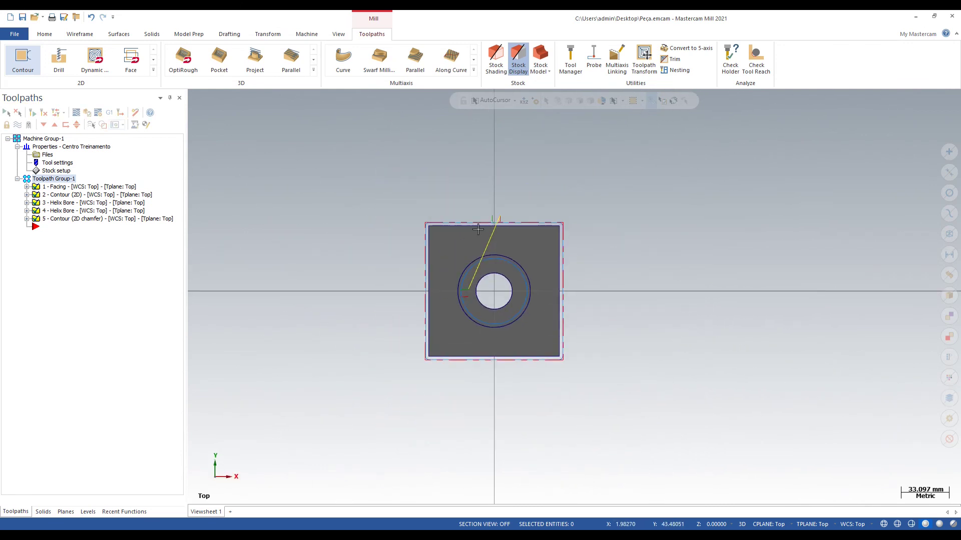
middle_drag(457, 213, 618, 177)
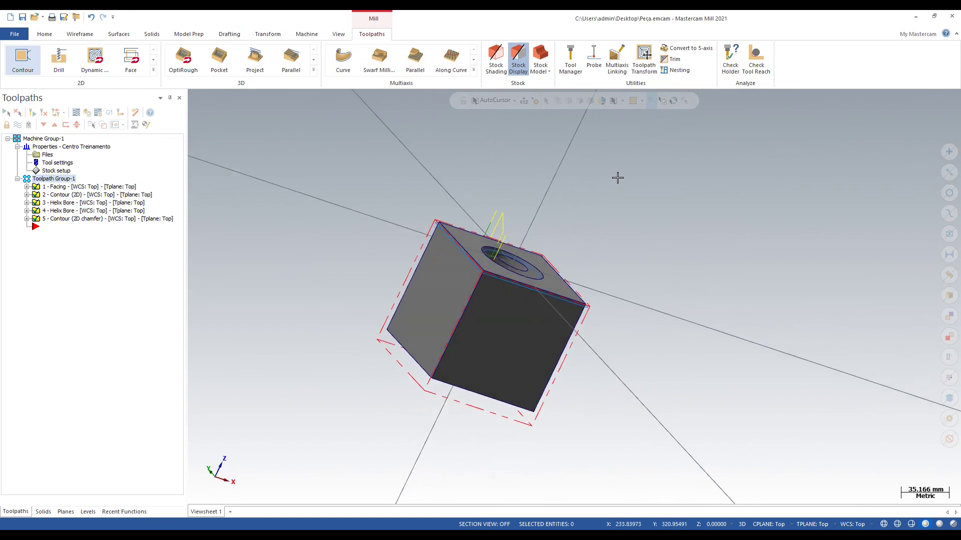
Try to post-process the operations of Toolpath Group-1 into G-code.
click(110, 114)
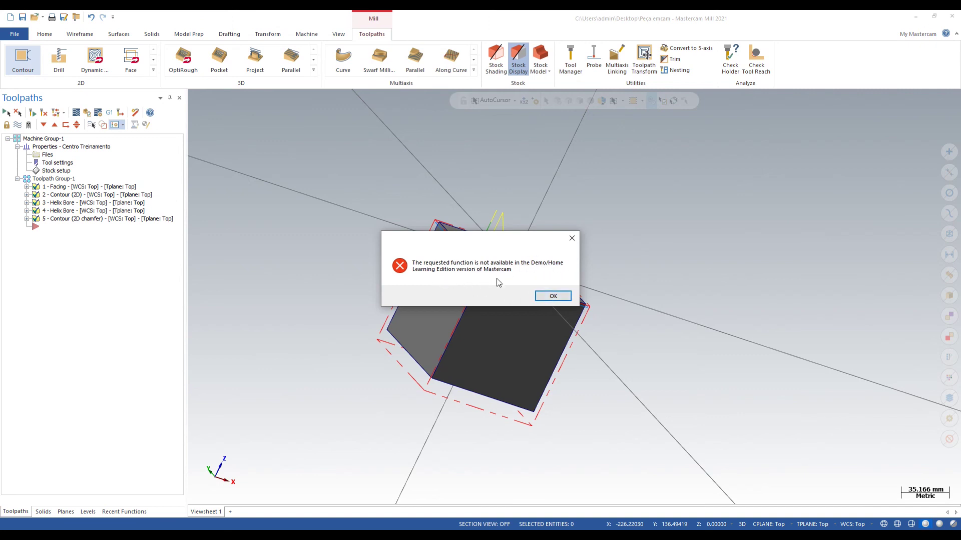
click(552, 295)
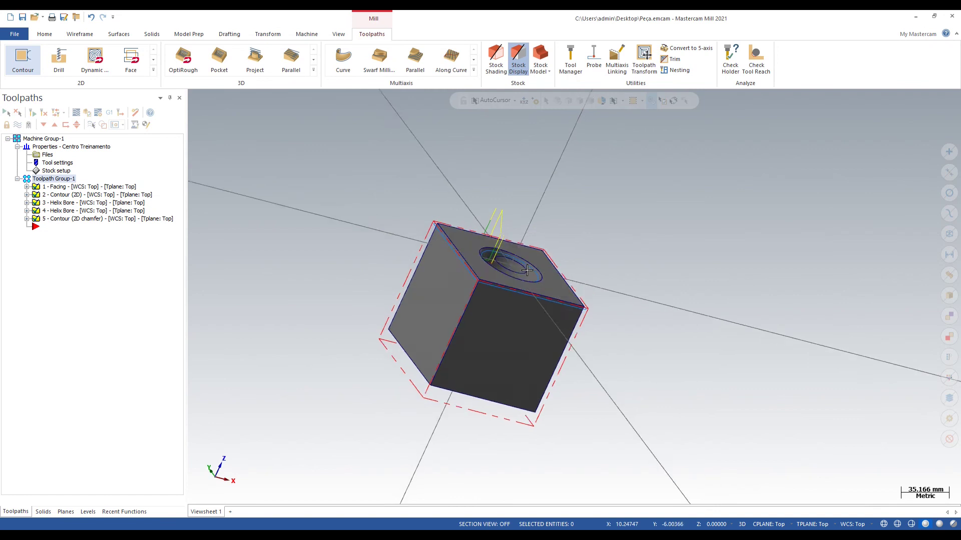
key(alt+1)
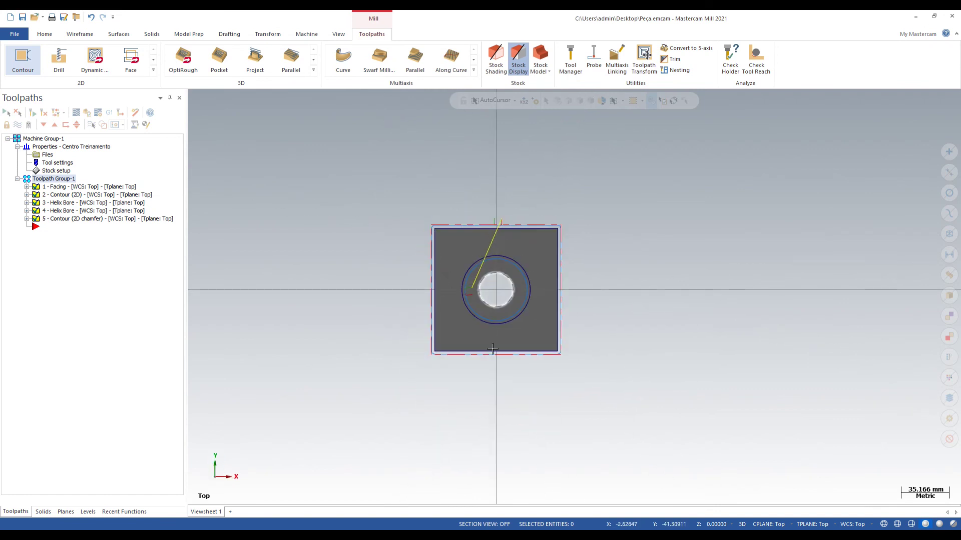
mouse_move(493, 349)
middle_down()
mouse_move(564, 278)
mouse_move(622, 329)
mouse_move(521, 285)
middle_up()
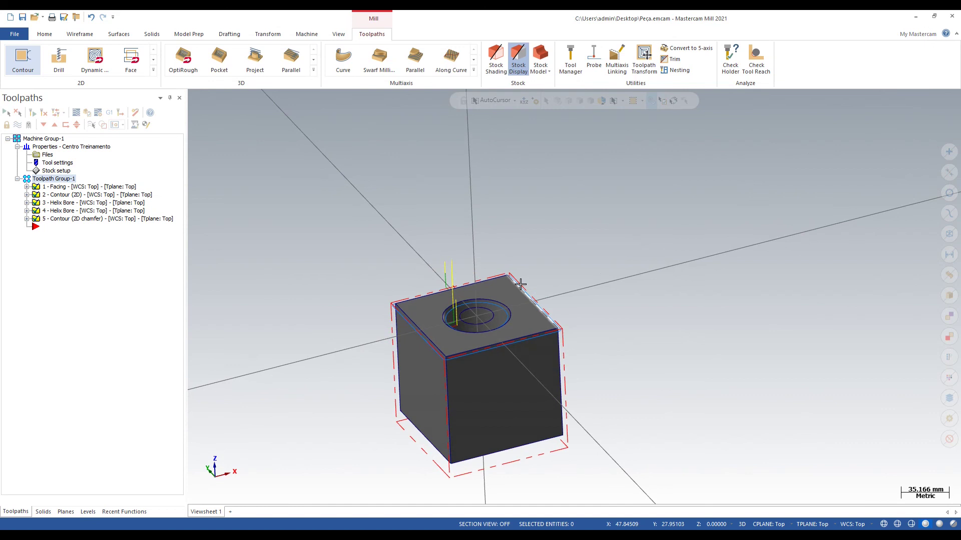